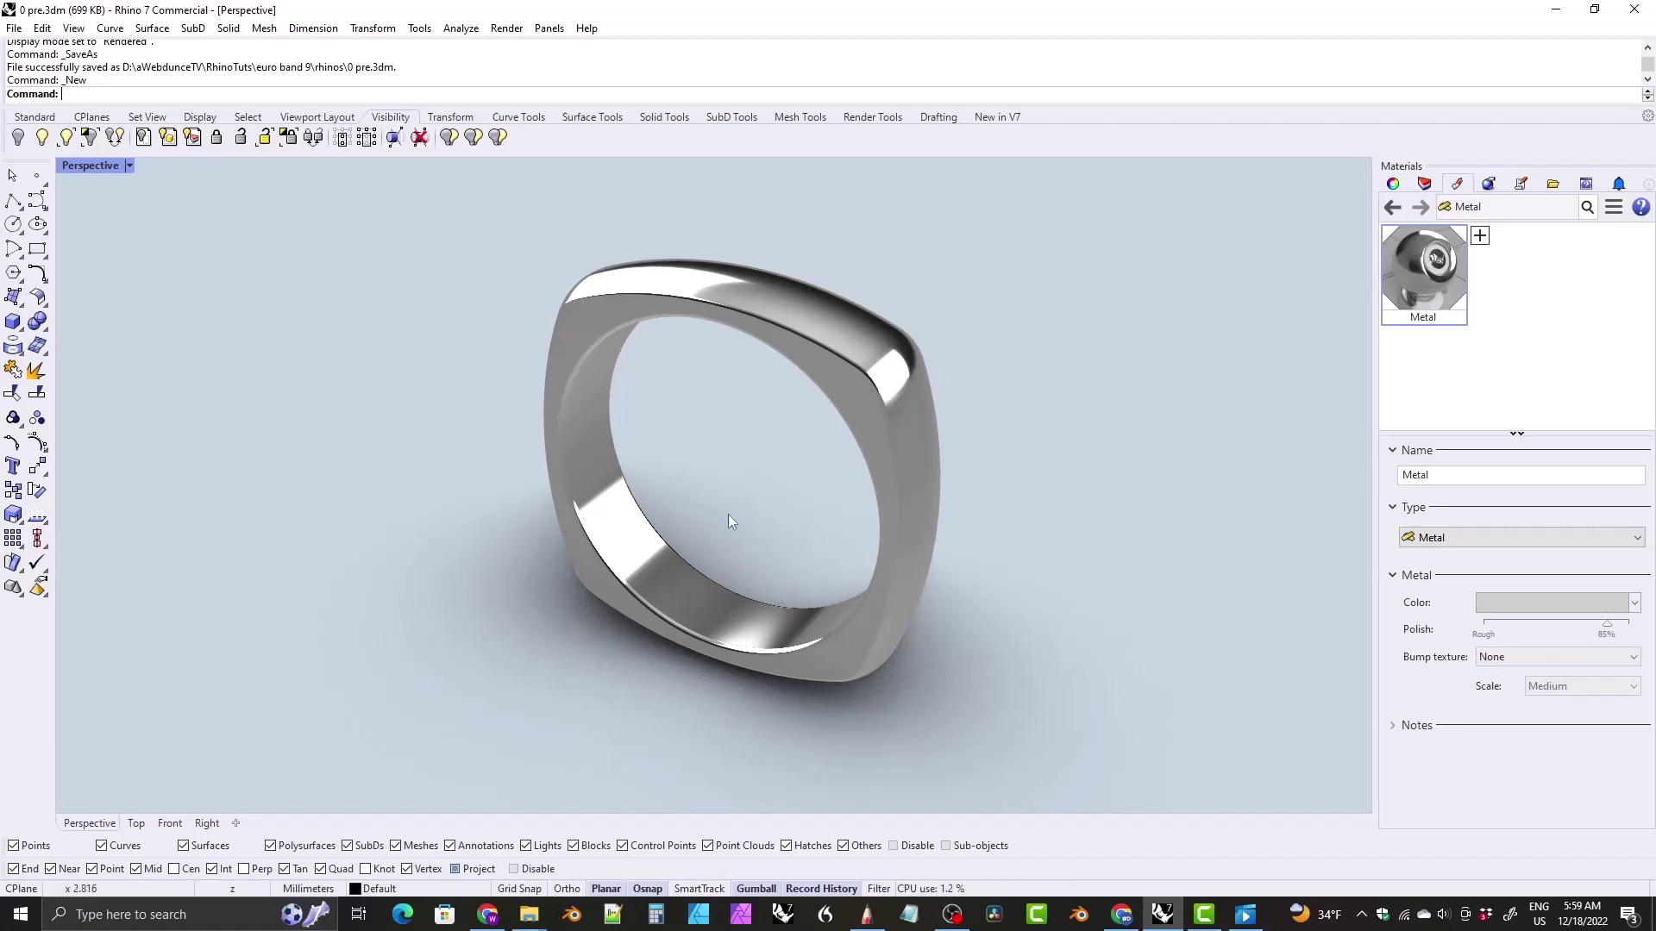
Step: Start a new document from the Small Objects - Millimeters template and maximize the Front view
right_drag(635, 473, 670, 473)
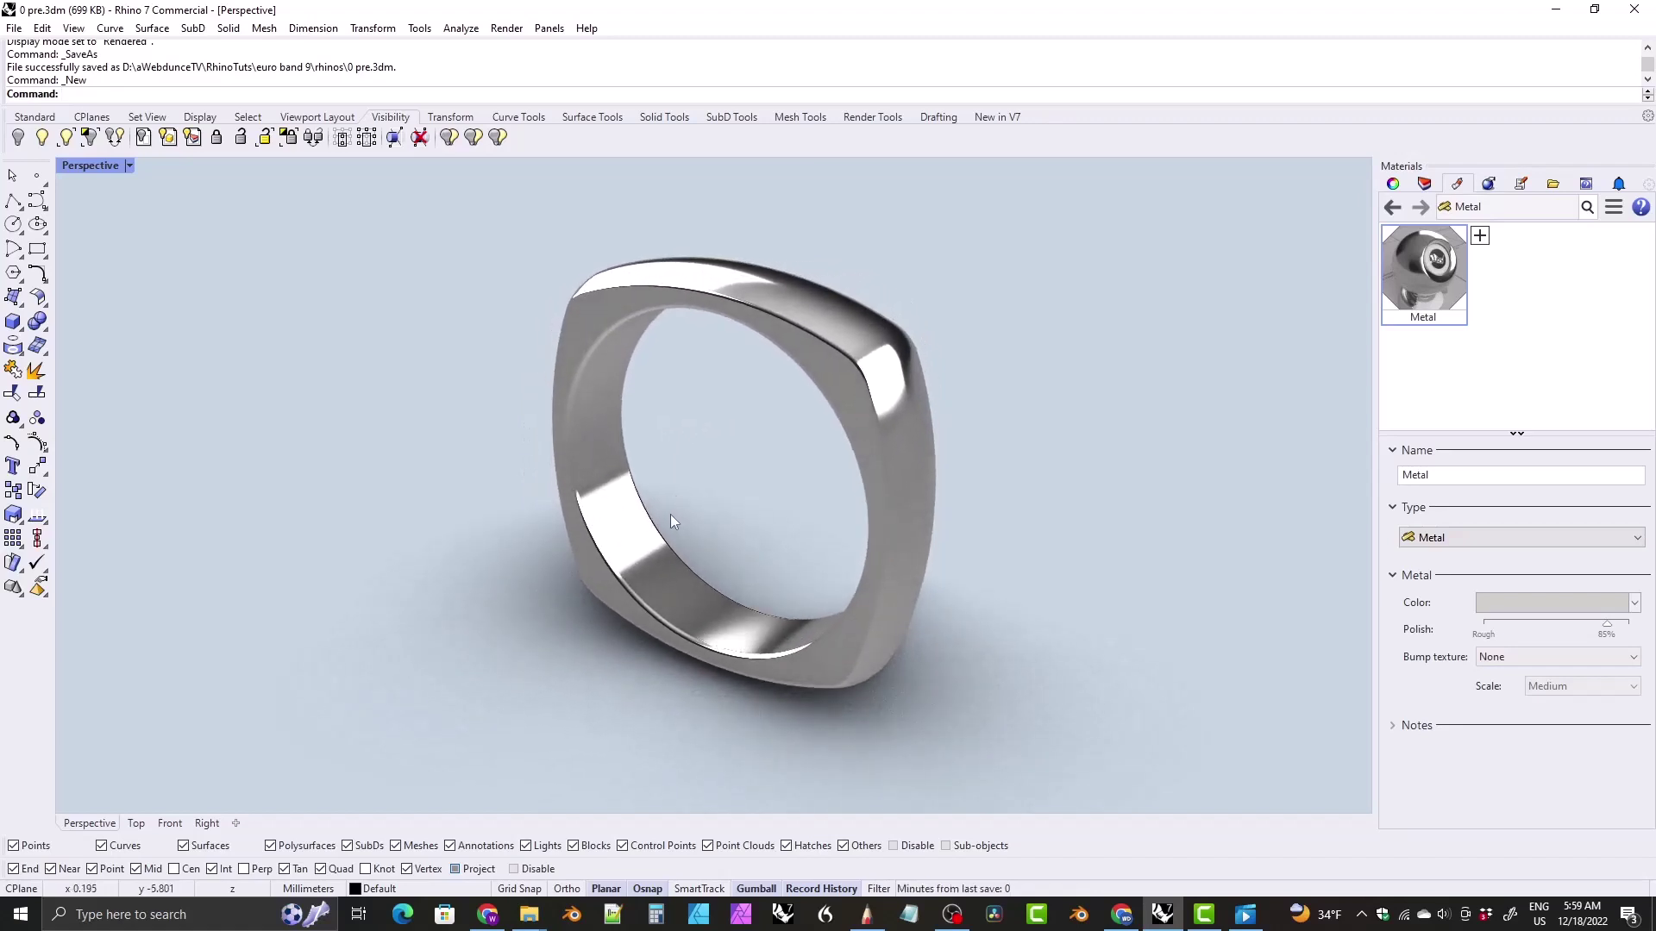
click(13, 28)
click(47, 49)
click(251, 435)
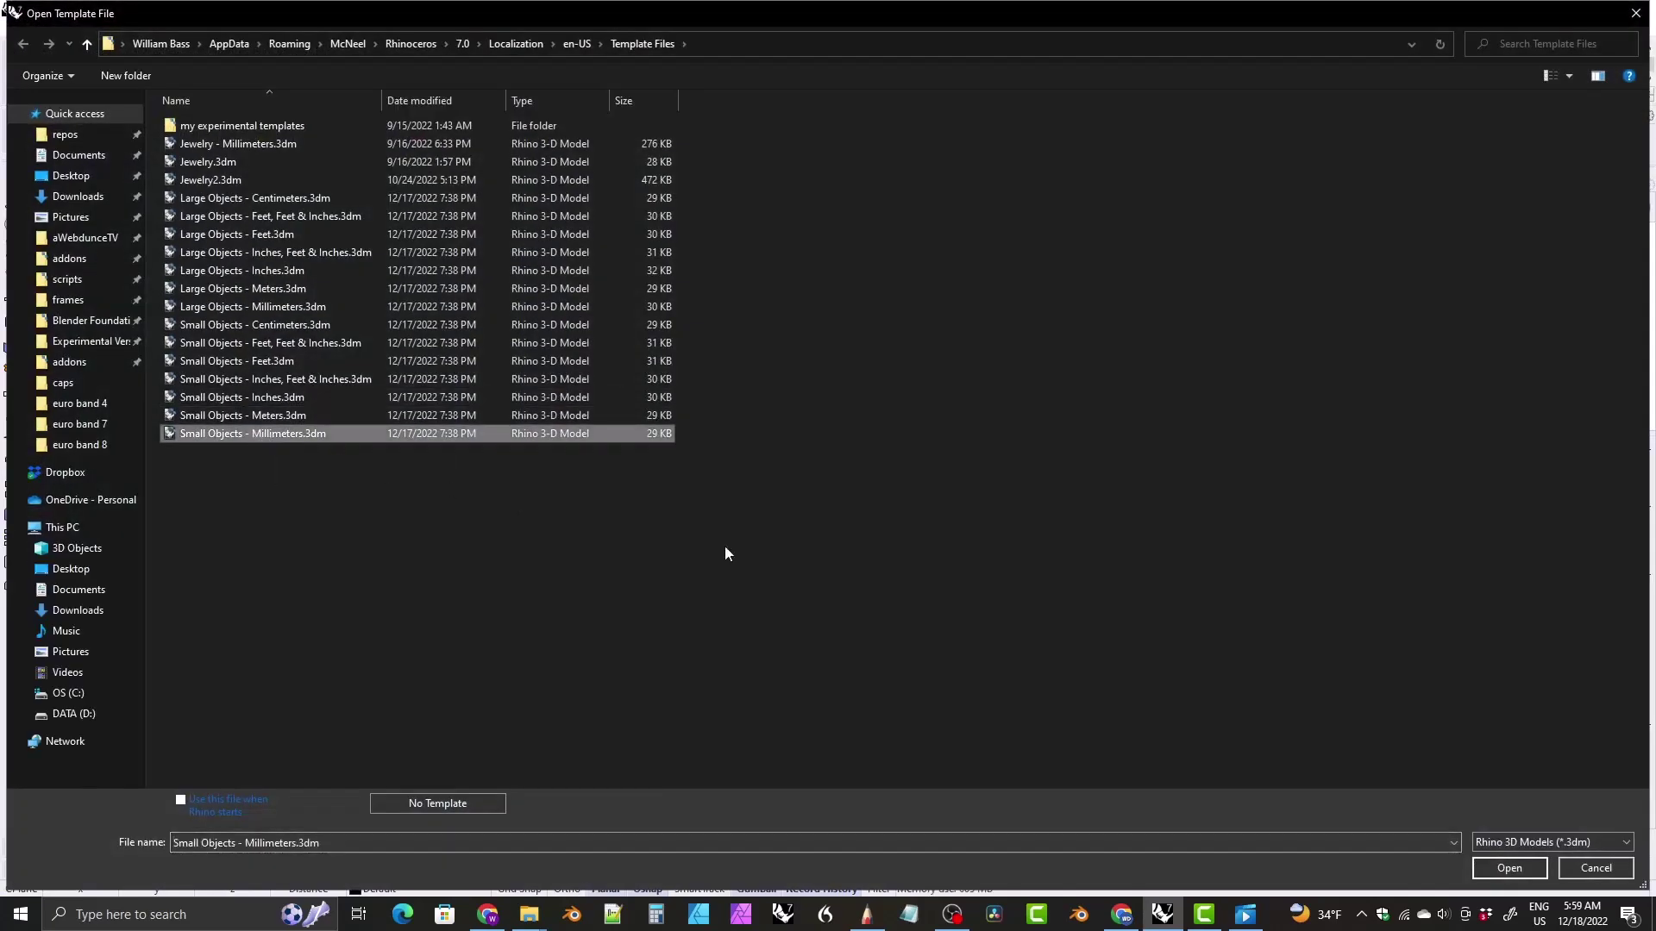
click(1509, 867)
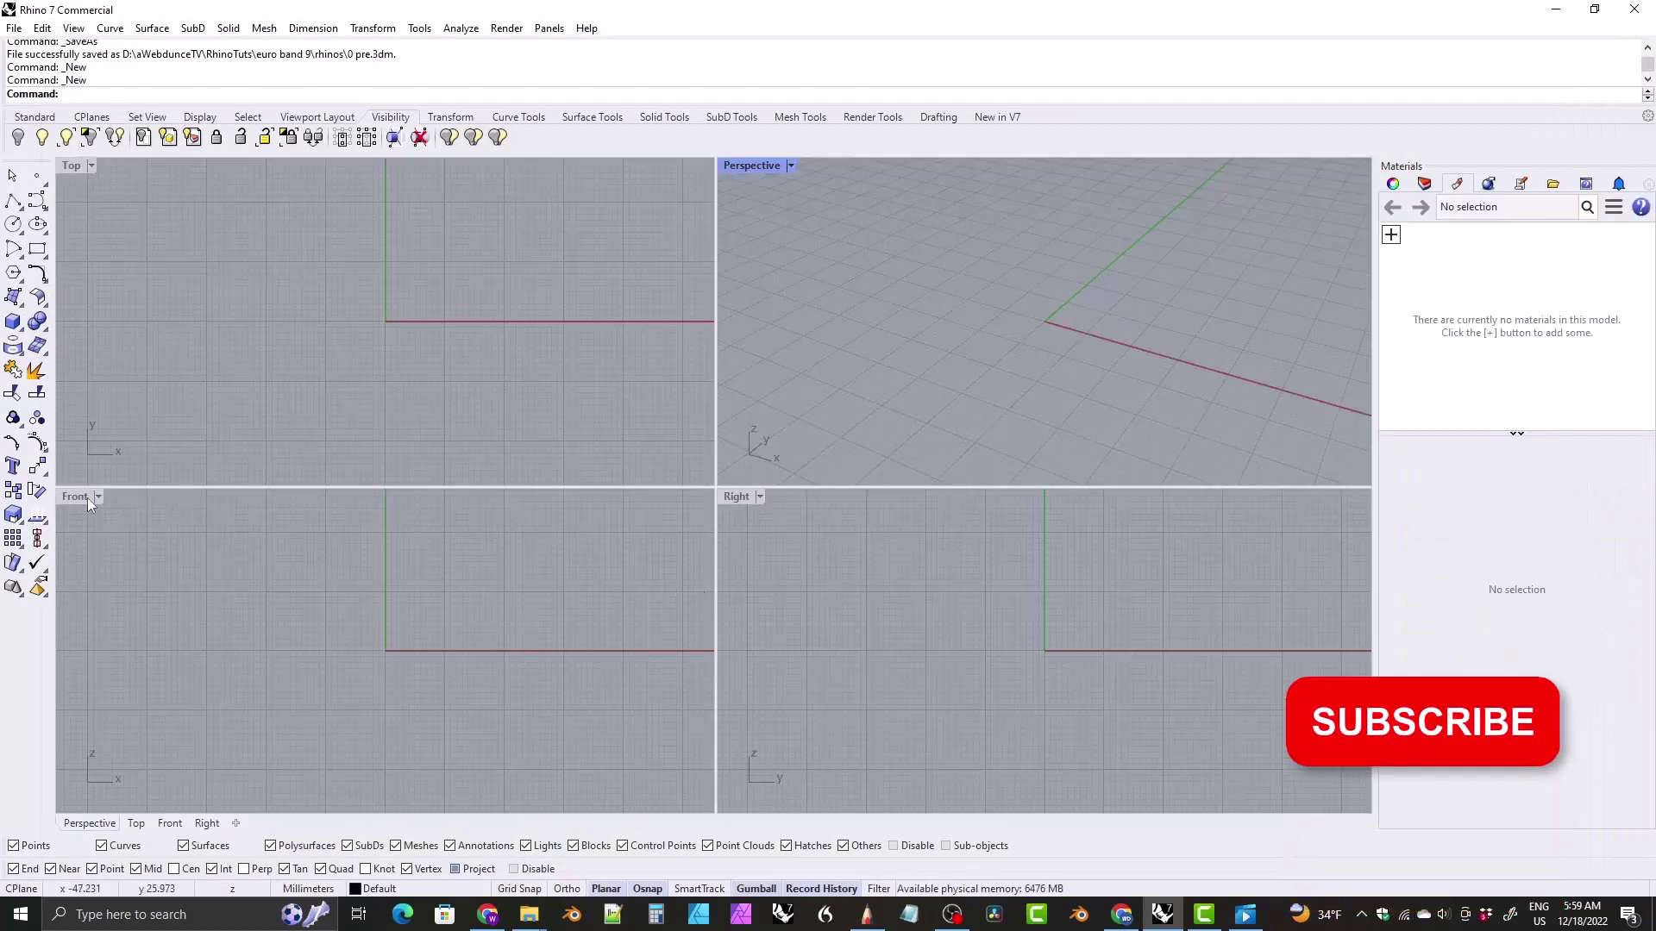
double_click(74, 494)
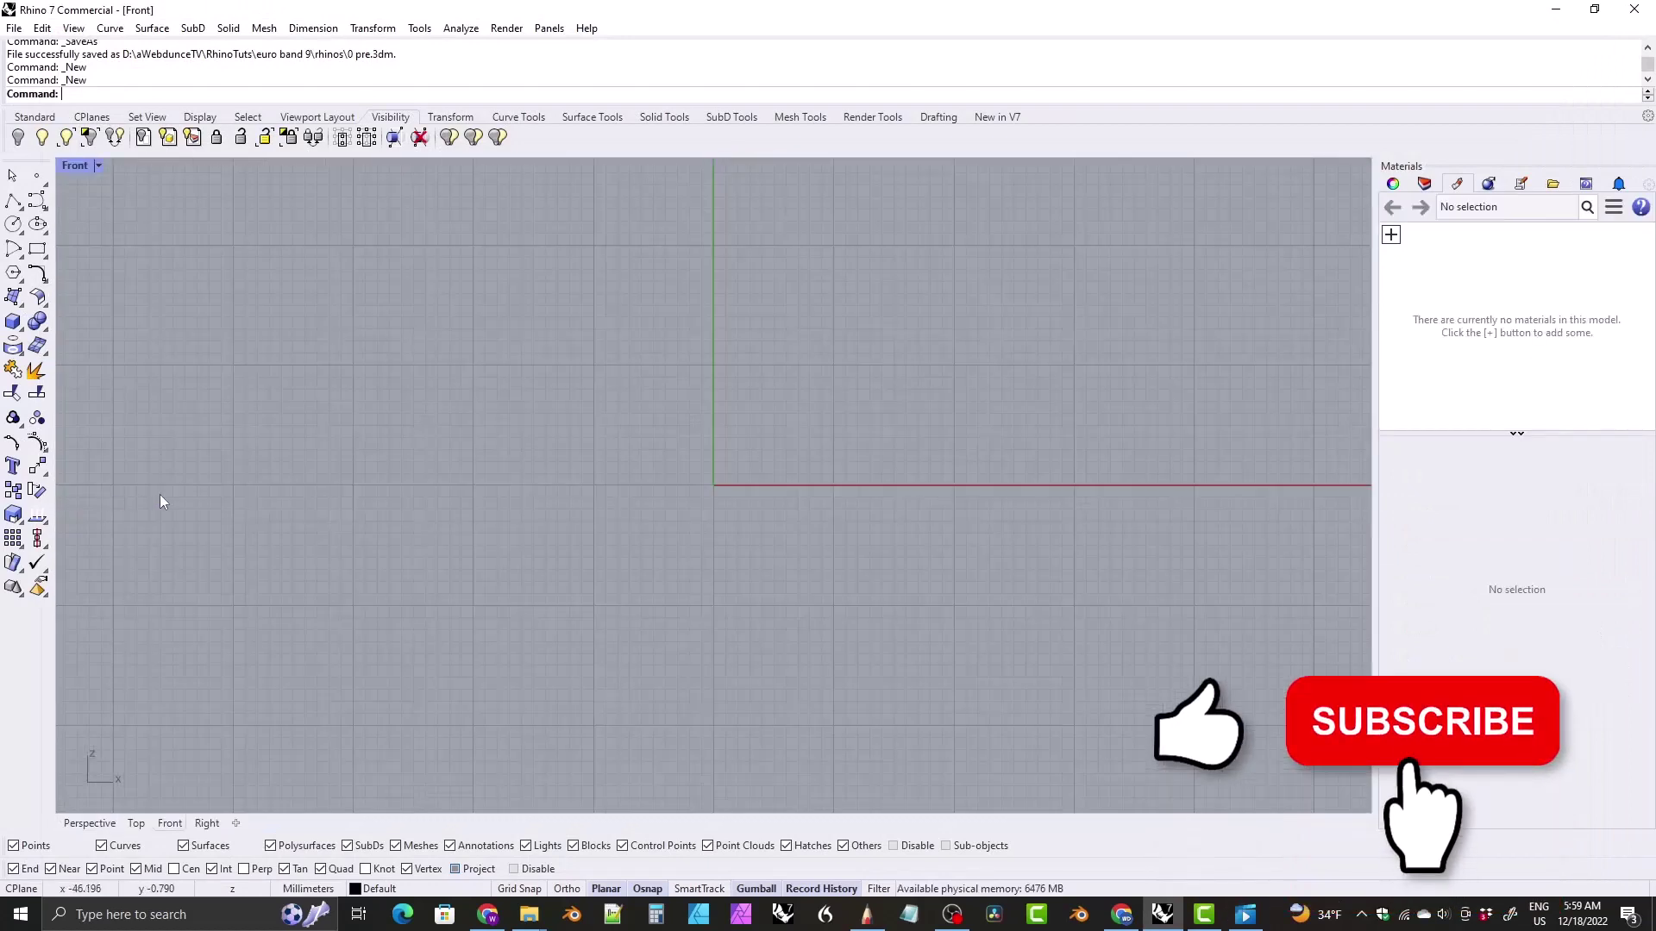
Step: Draw a circle centred at the origin with a 19.34 mm diameter
click(13, 224)
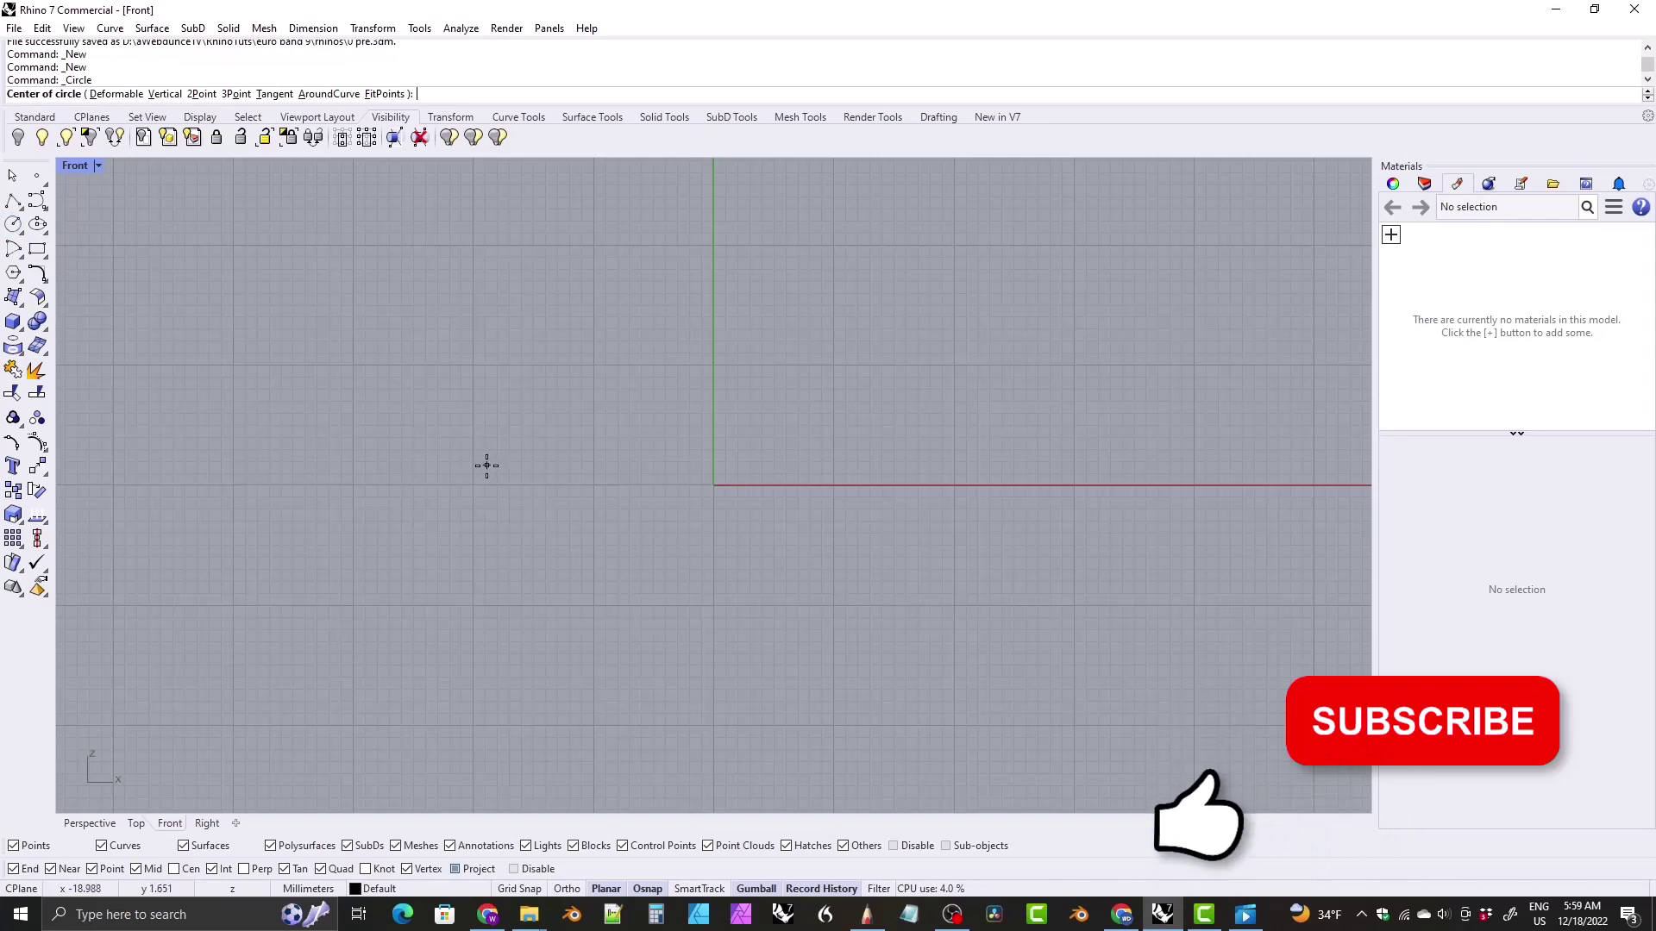
text(0)
key(Return)
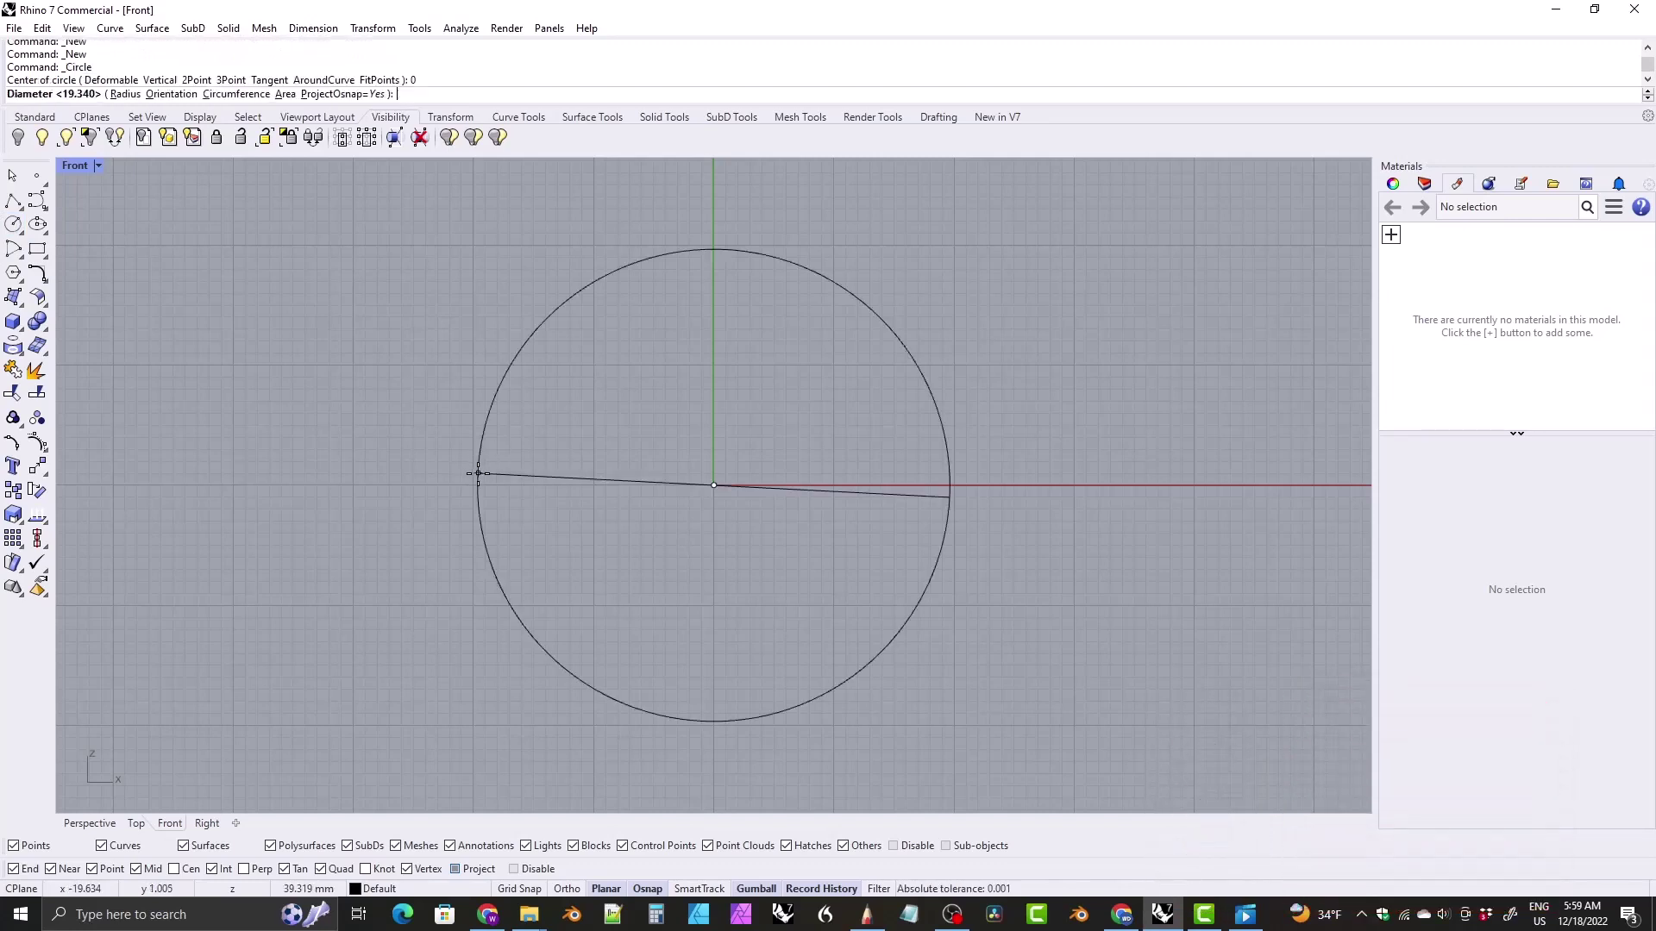
text(19.34)
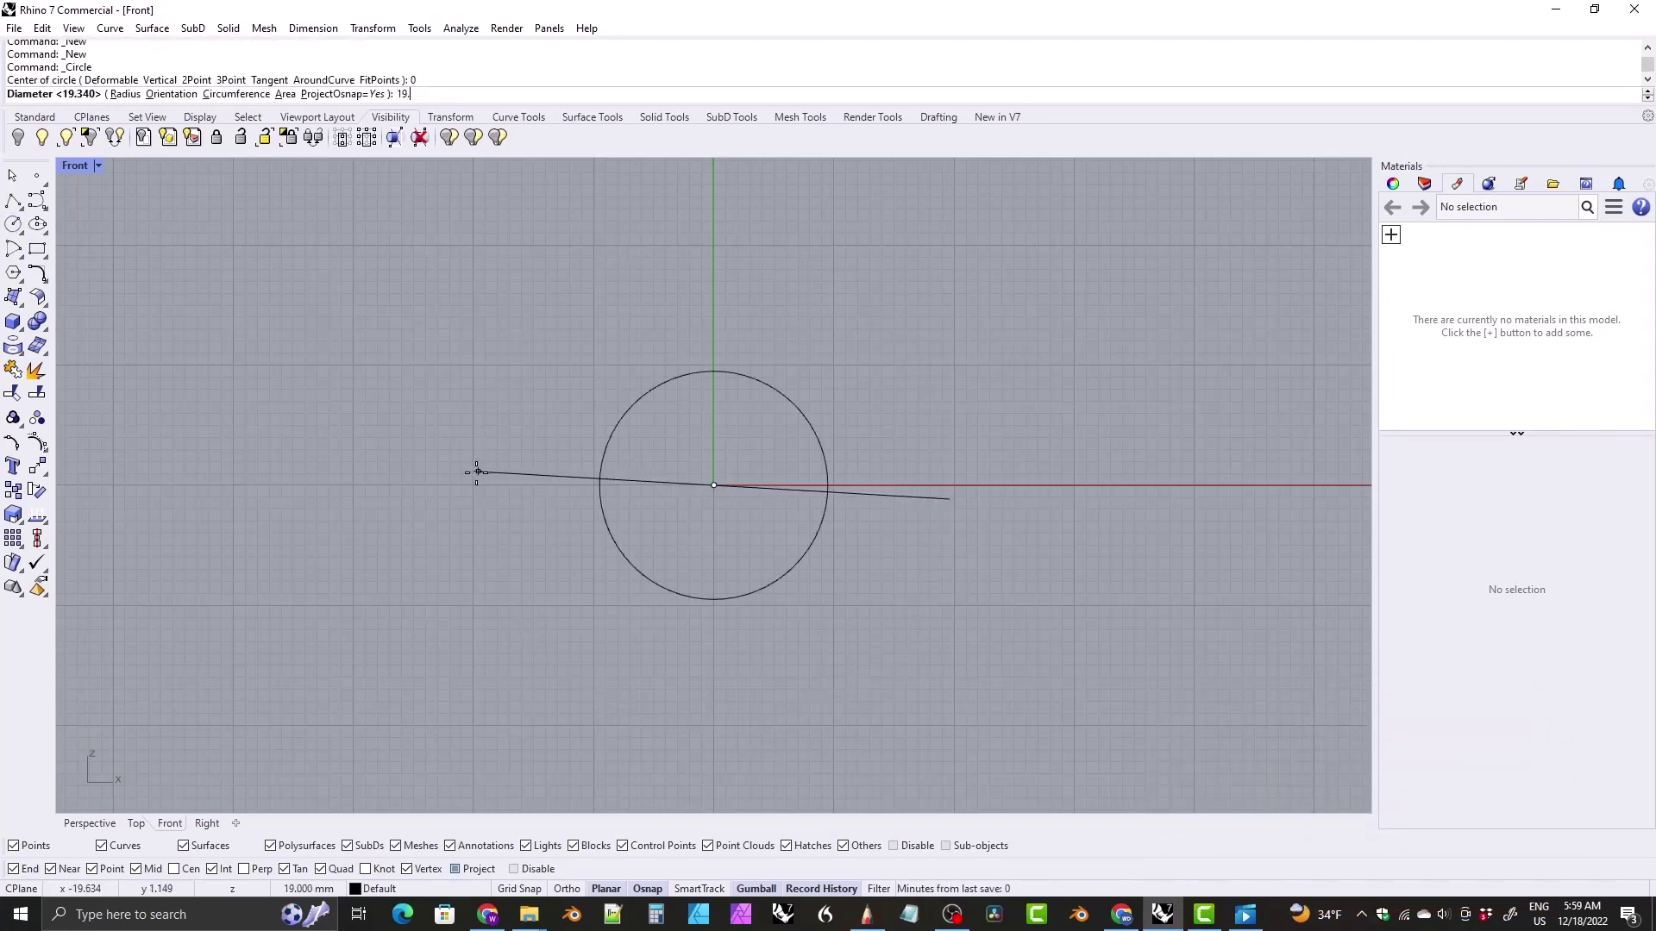
key(Return)
scroll(639, 421, up, 4)
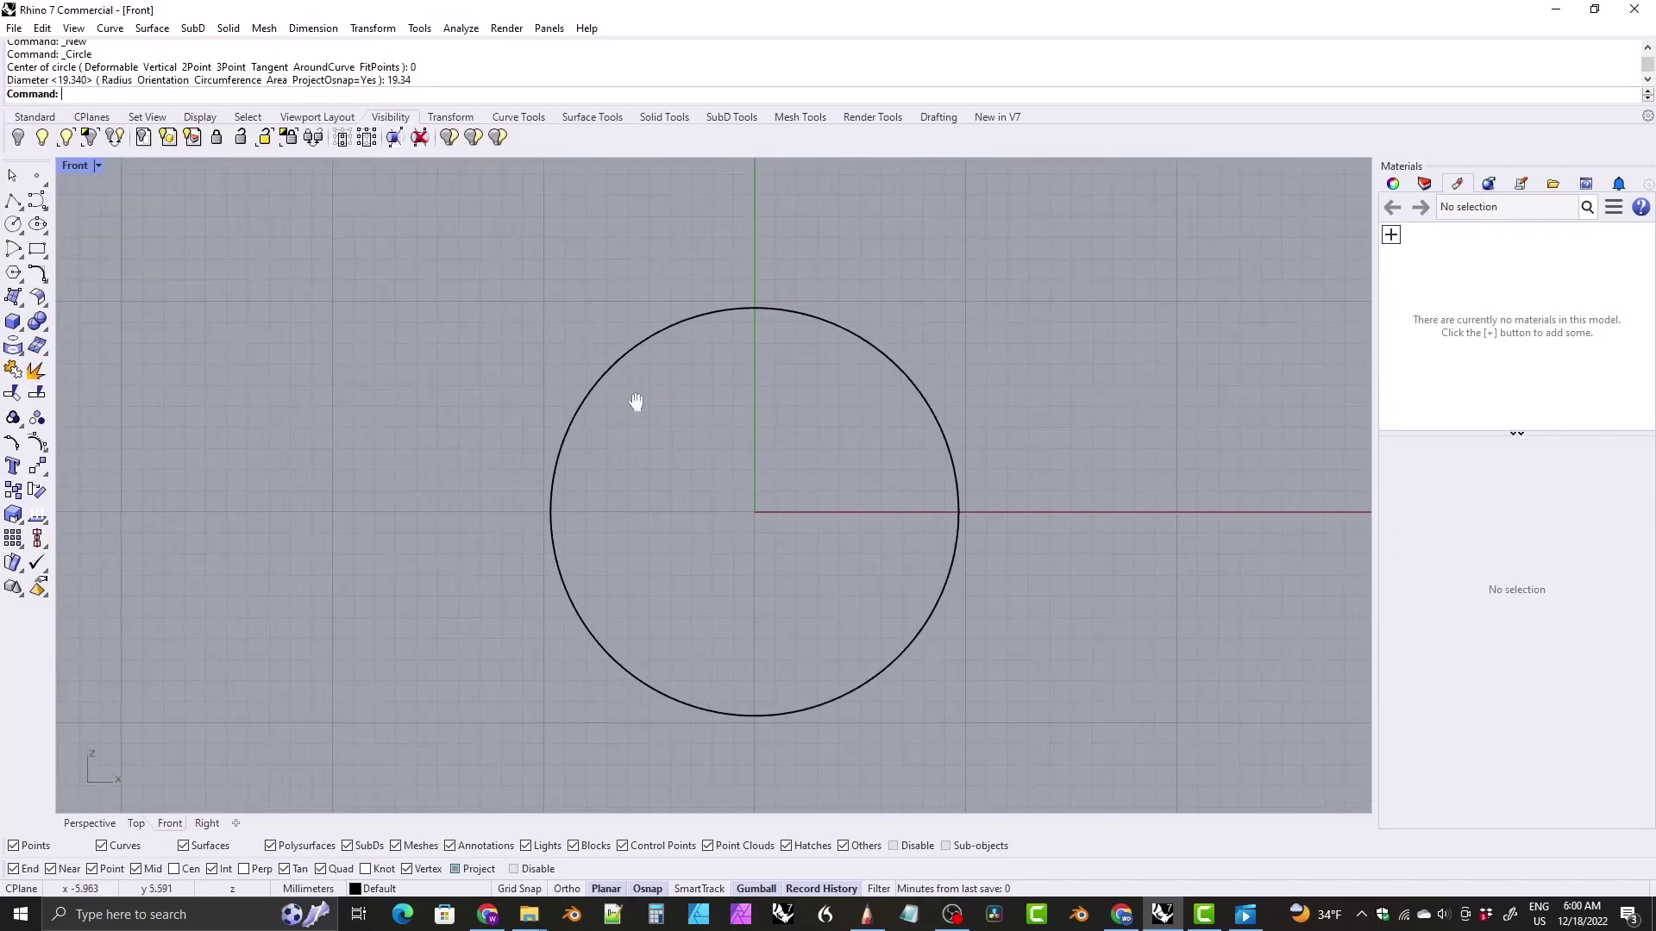
Step: Offset the circle with a distance of 1.8
click(597, 371)
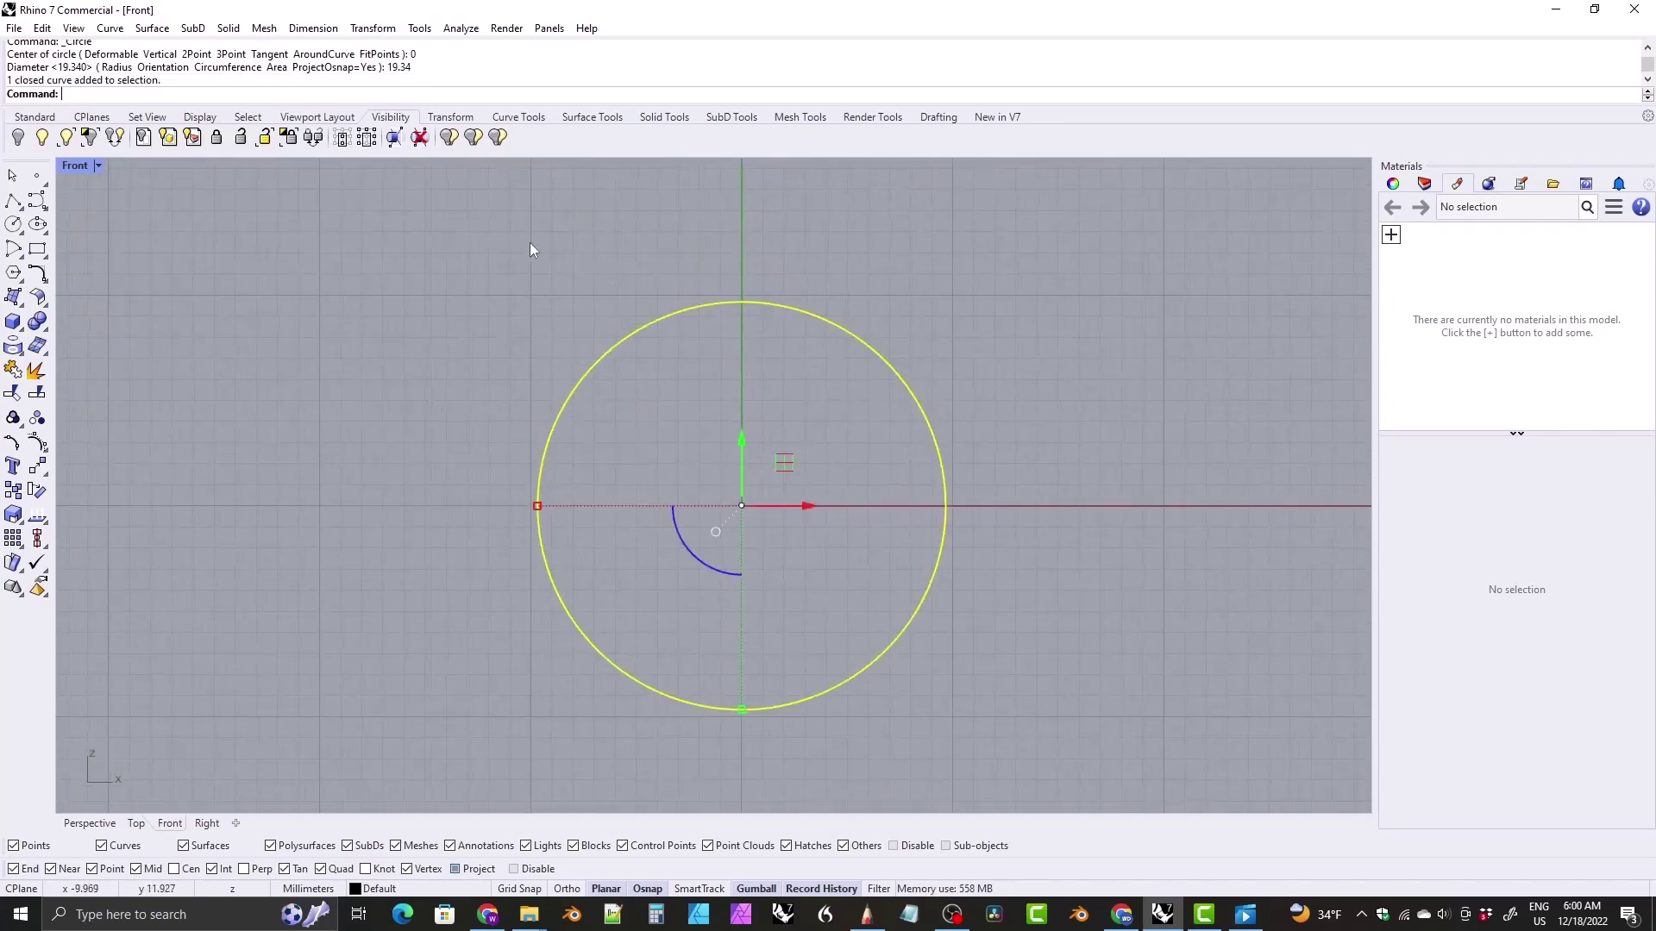
click(518, 116)
click(342, 139)
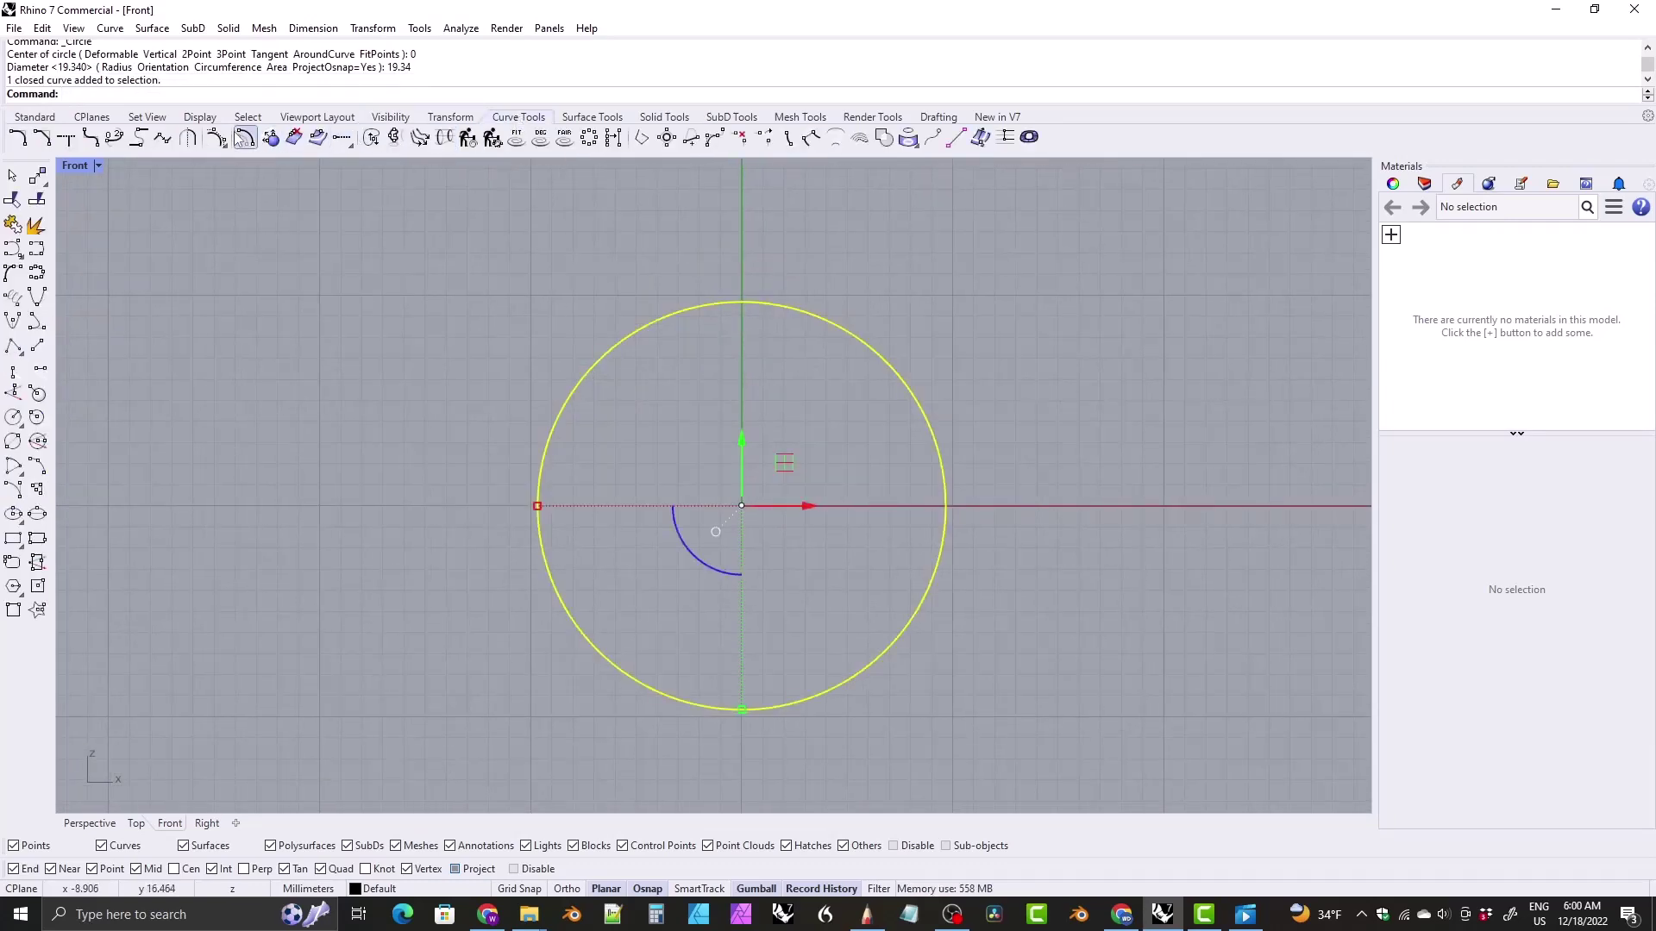
text(1.8)
key(Return)
Step: Place the offset outside the circle and stretch it sideways into a wide ellipse
click(376, 378)
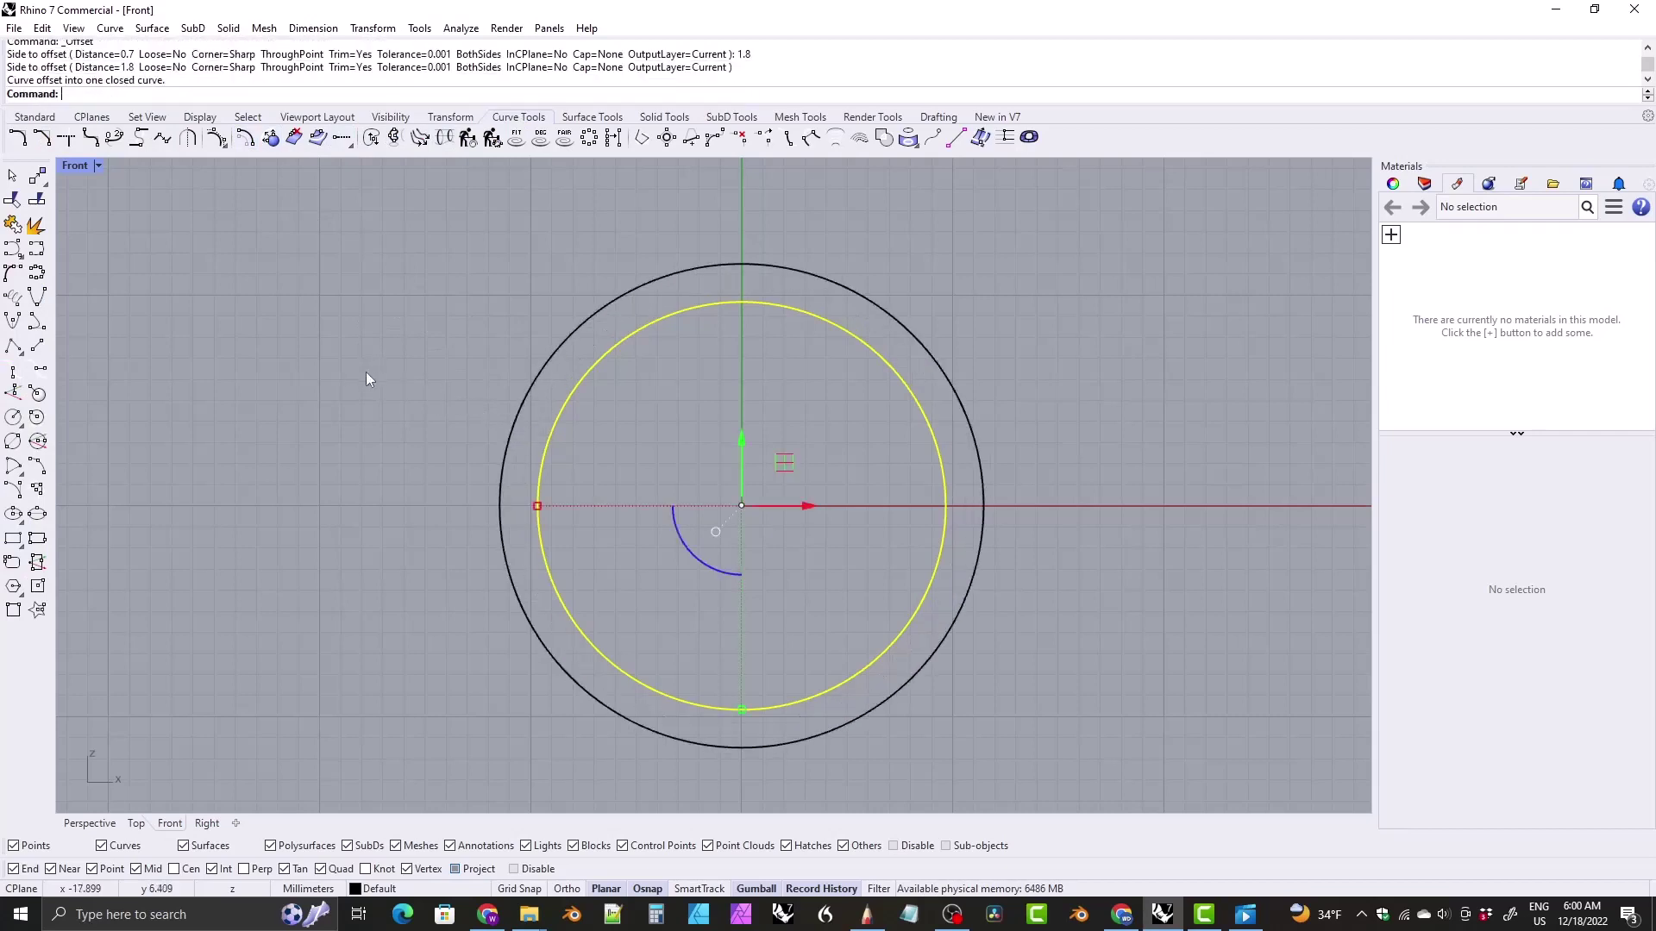
click(502, 484)
drag(499, 509, 381, 510)
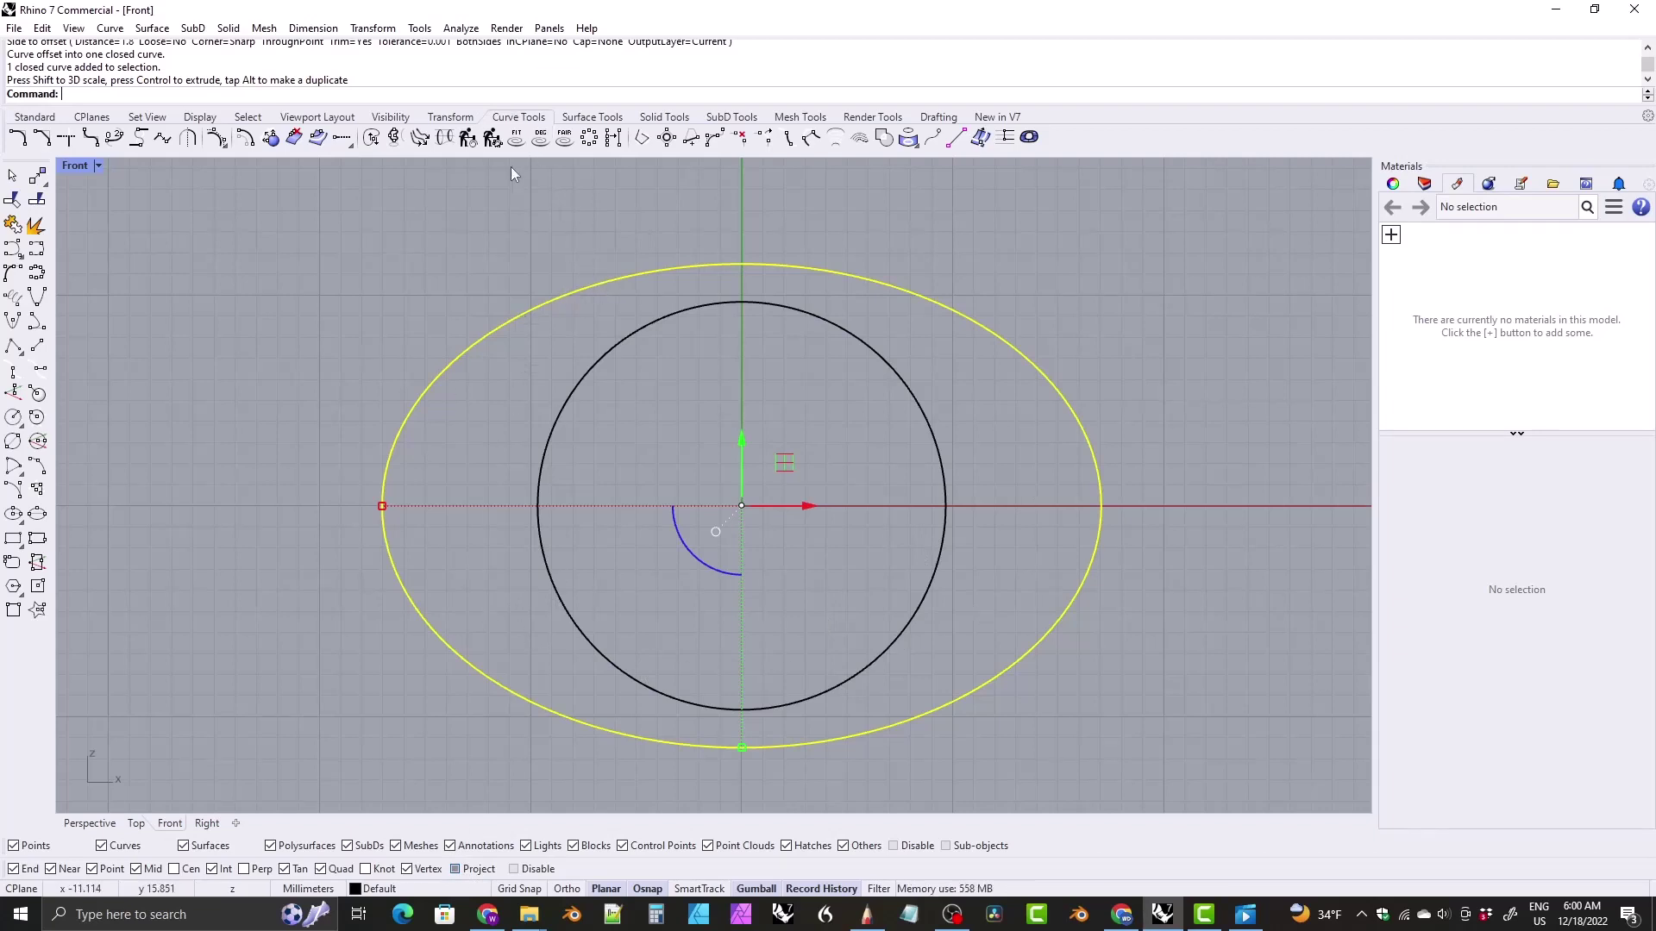
Step: Rotate a copy of the wide ellipse 90 degrees about the origin, with Copy turned on
click(444, 119)
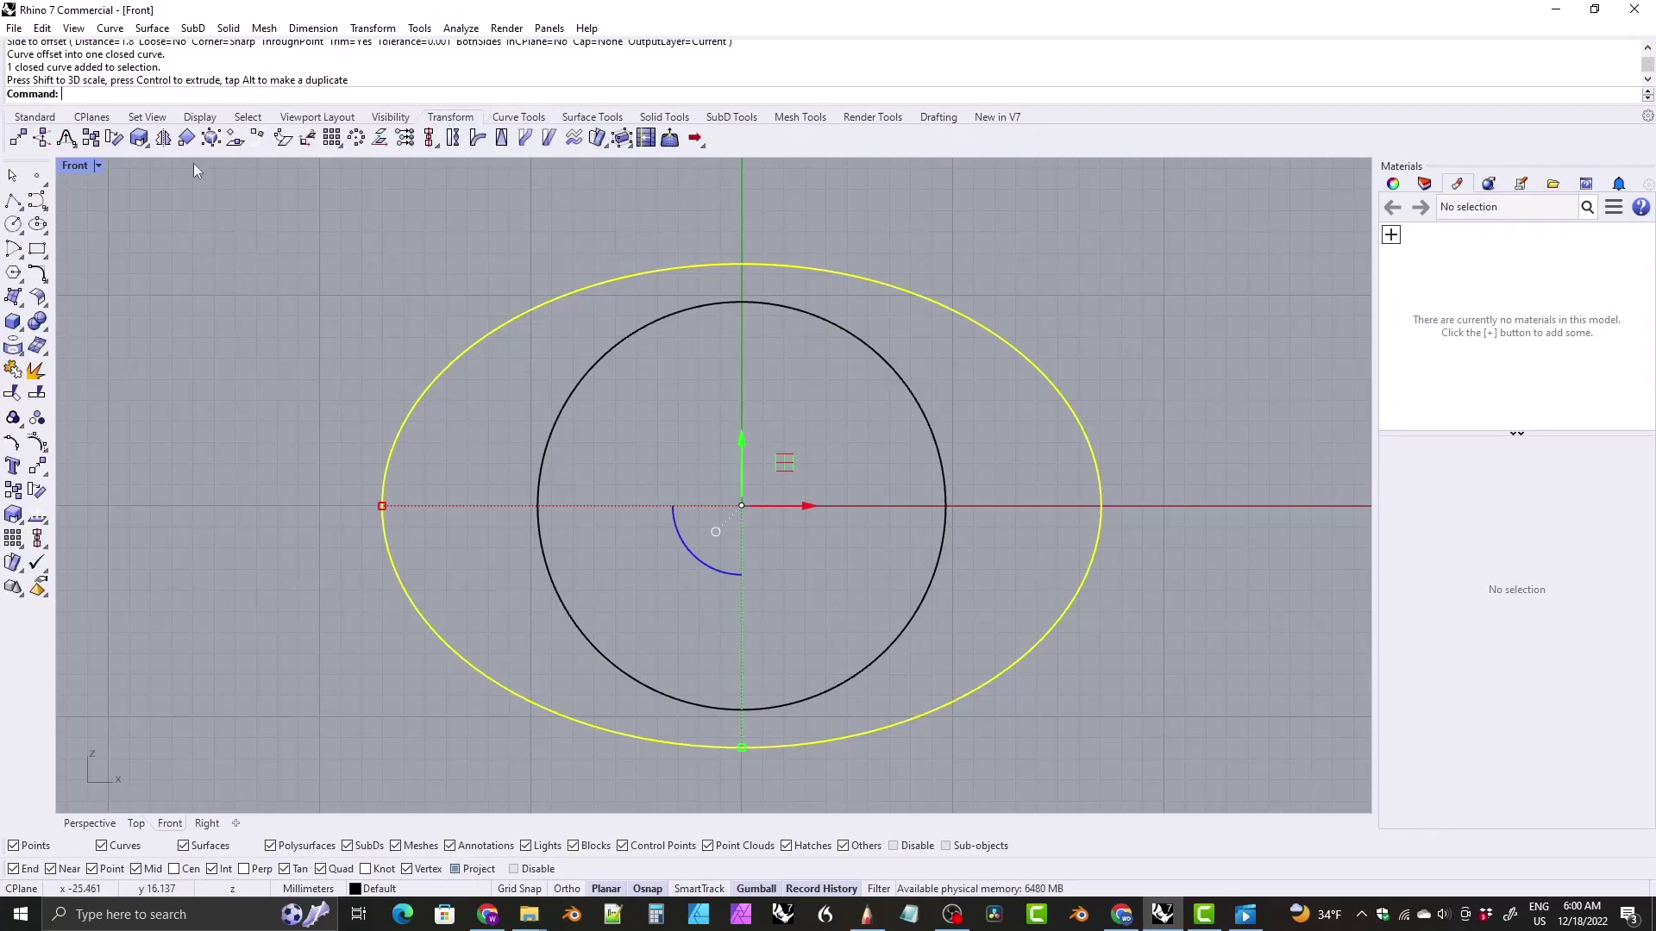
click(113, 138)
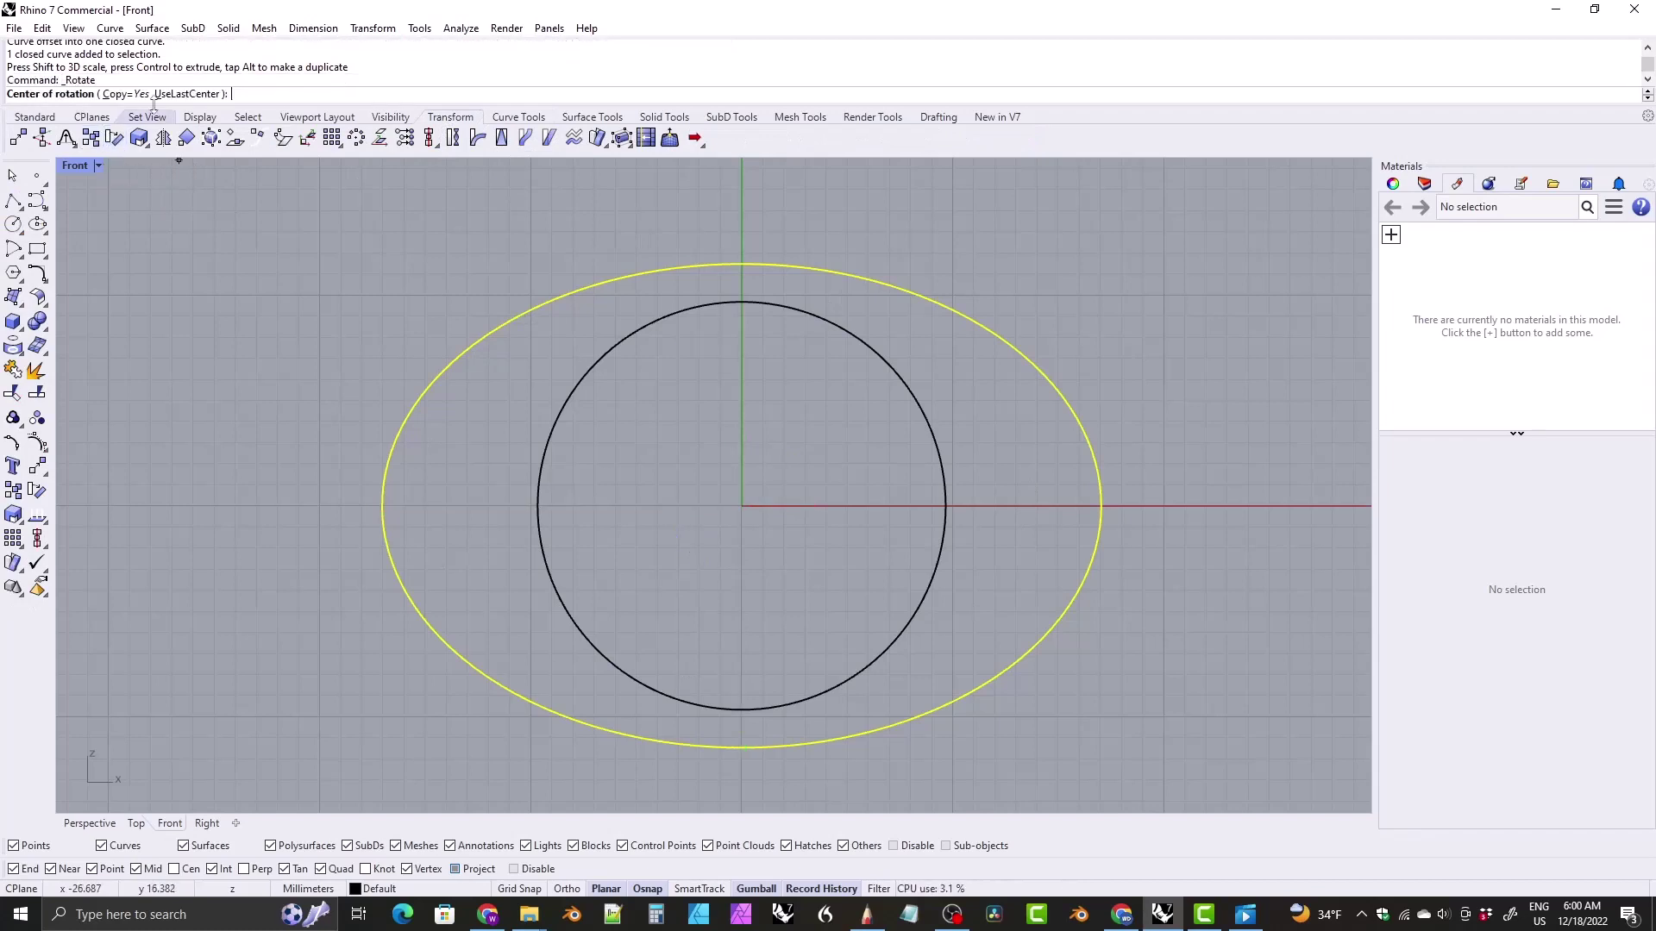
click(122, 94)
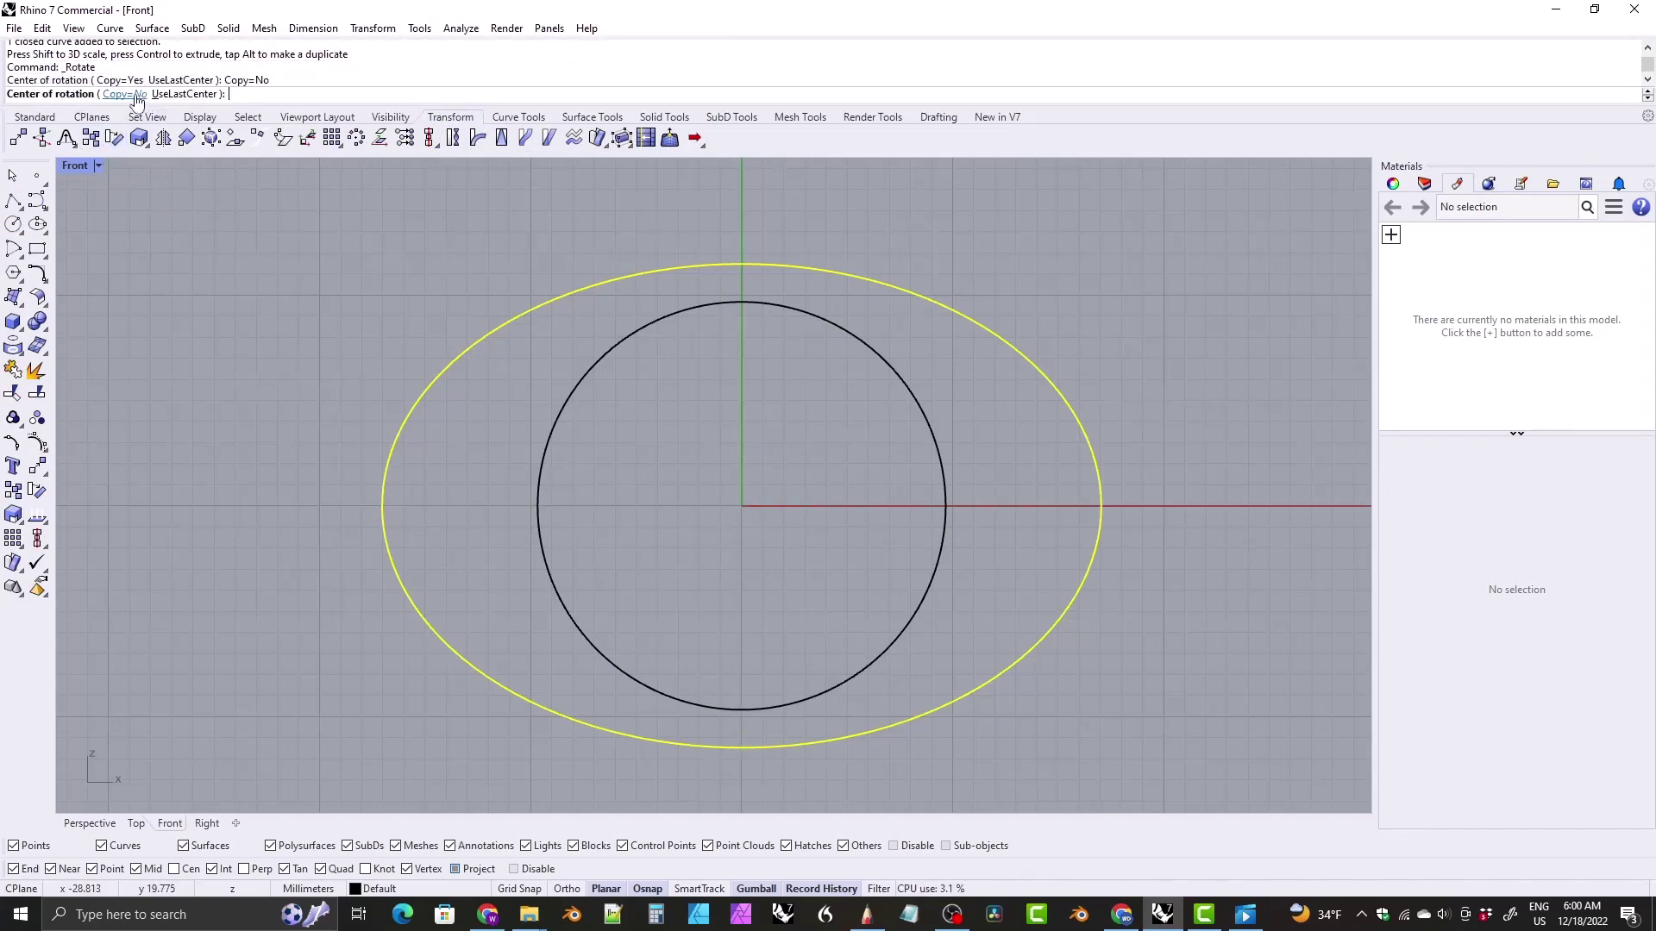
click(122, 94)
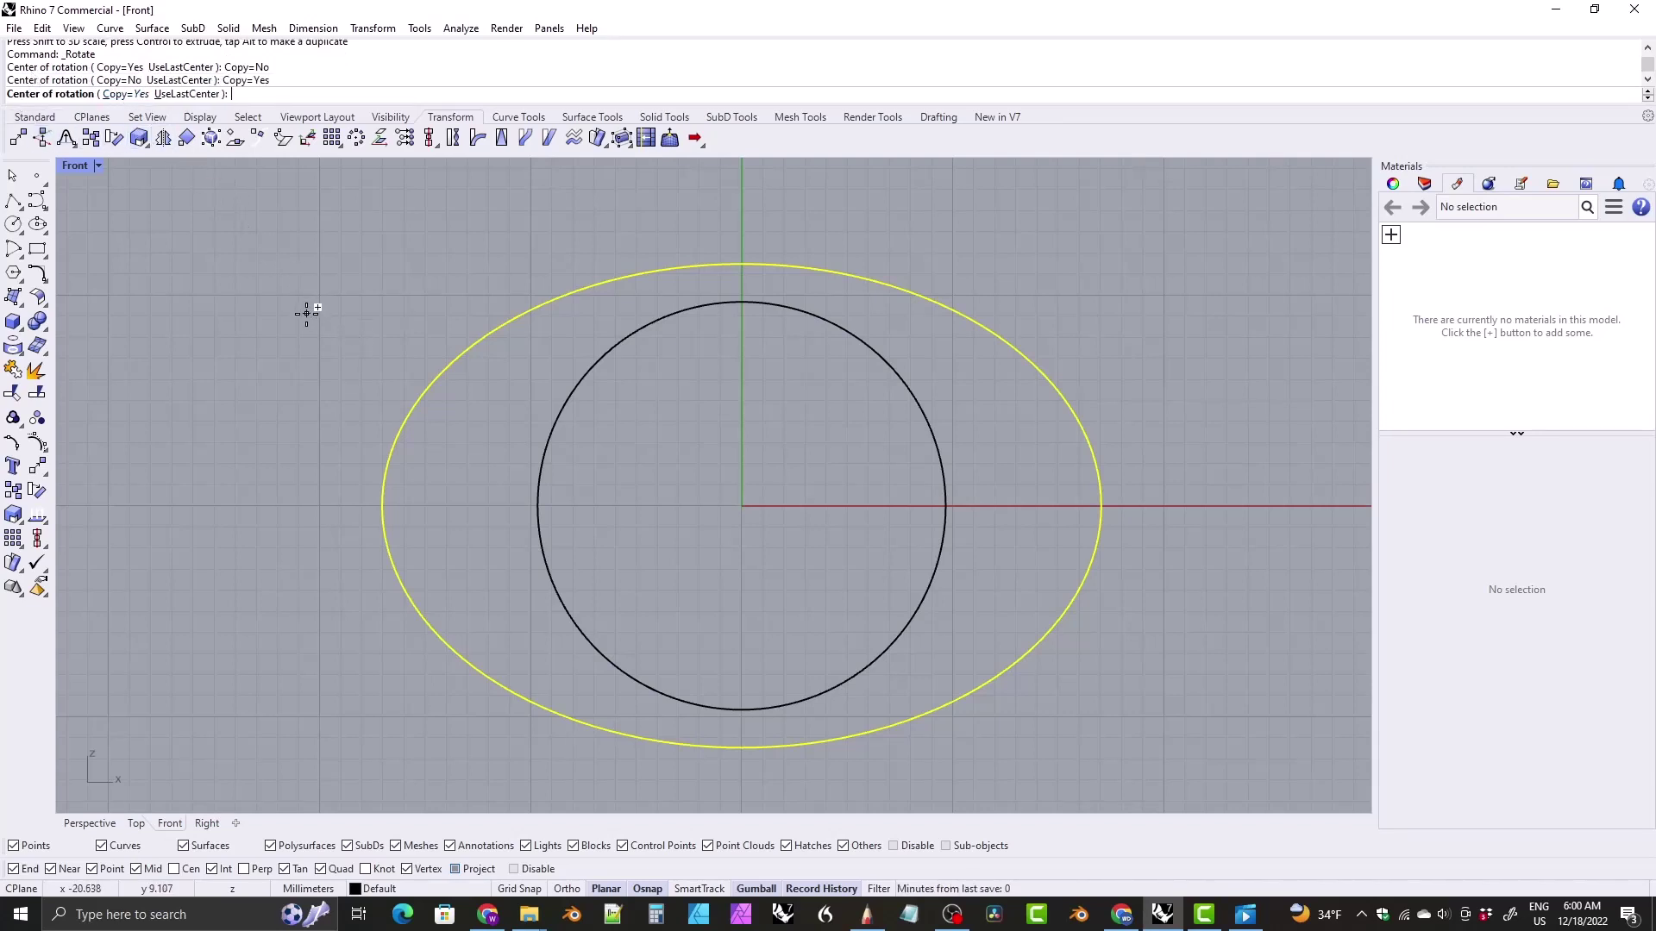
text(0)
key(Return)
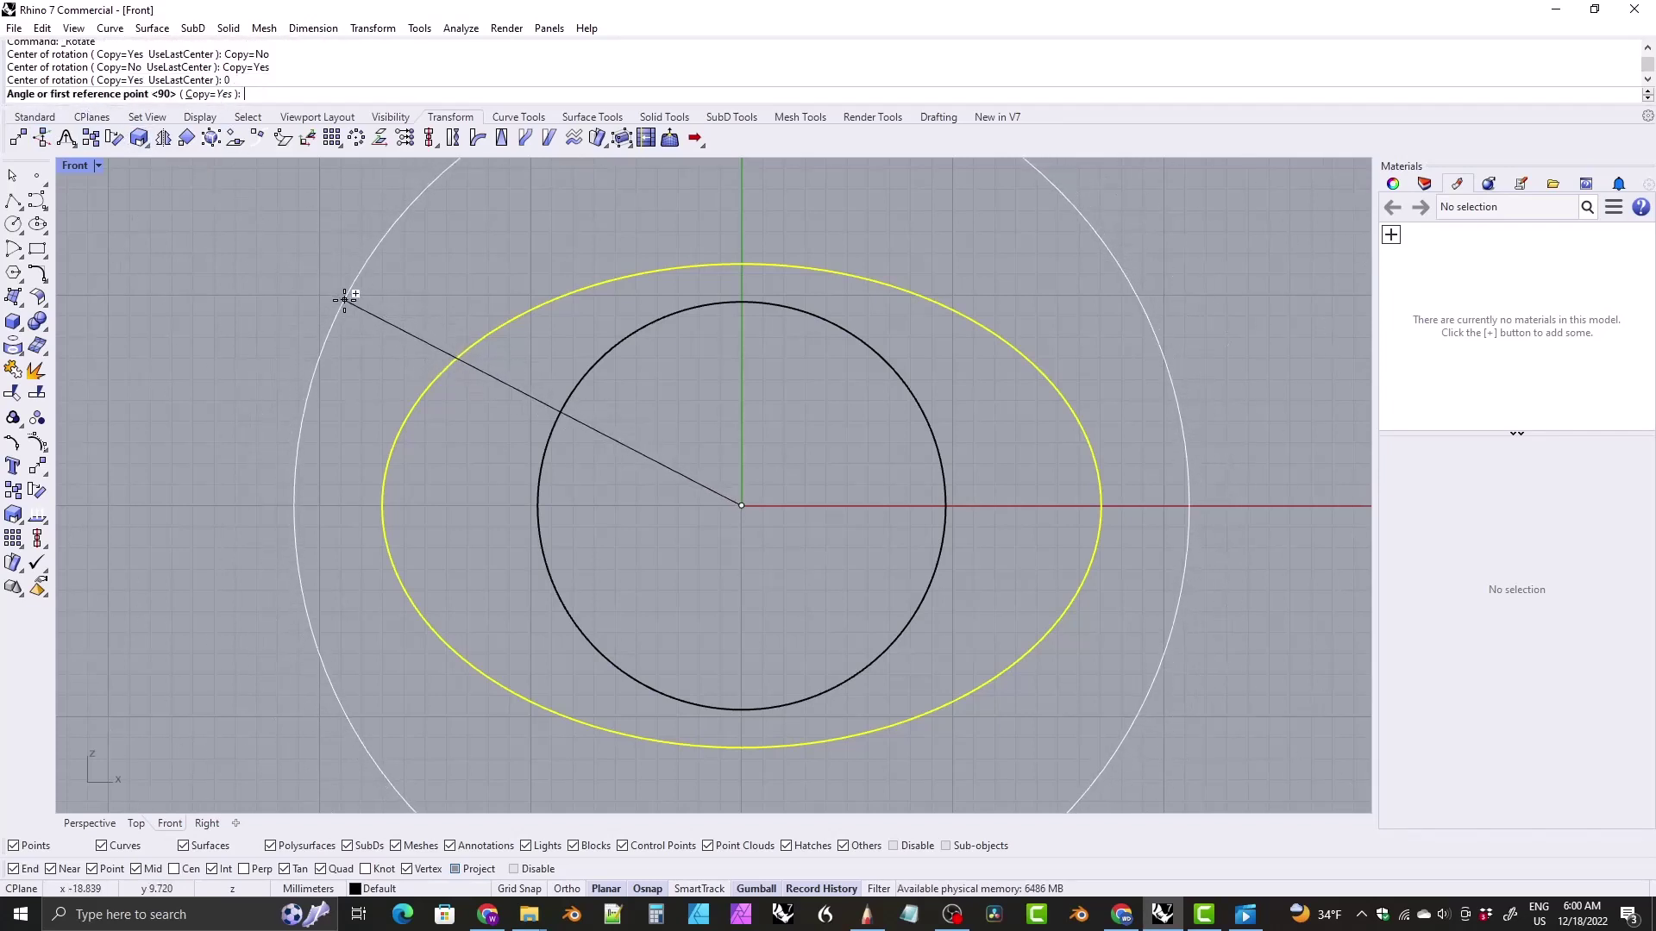
key(Return)
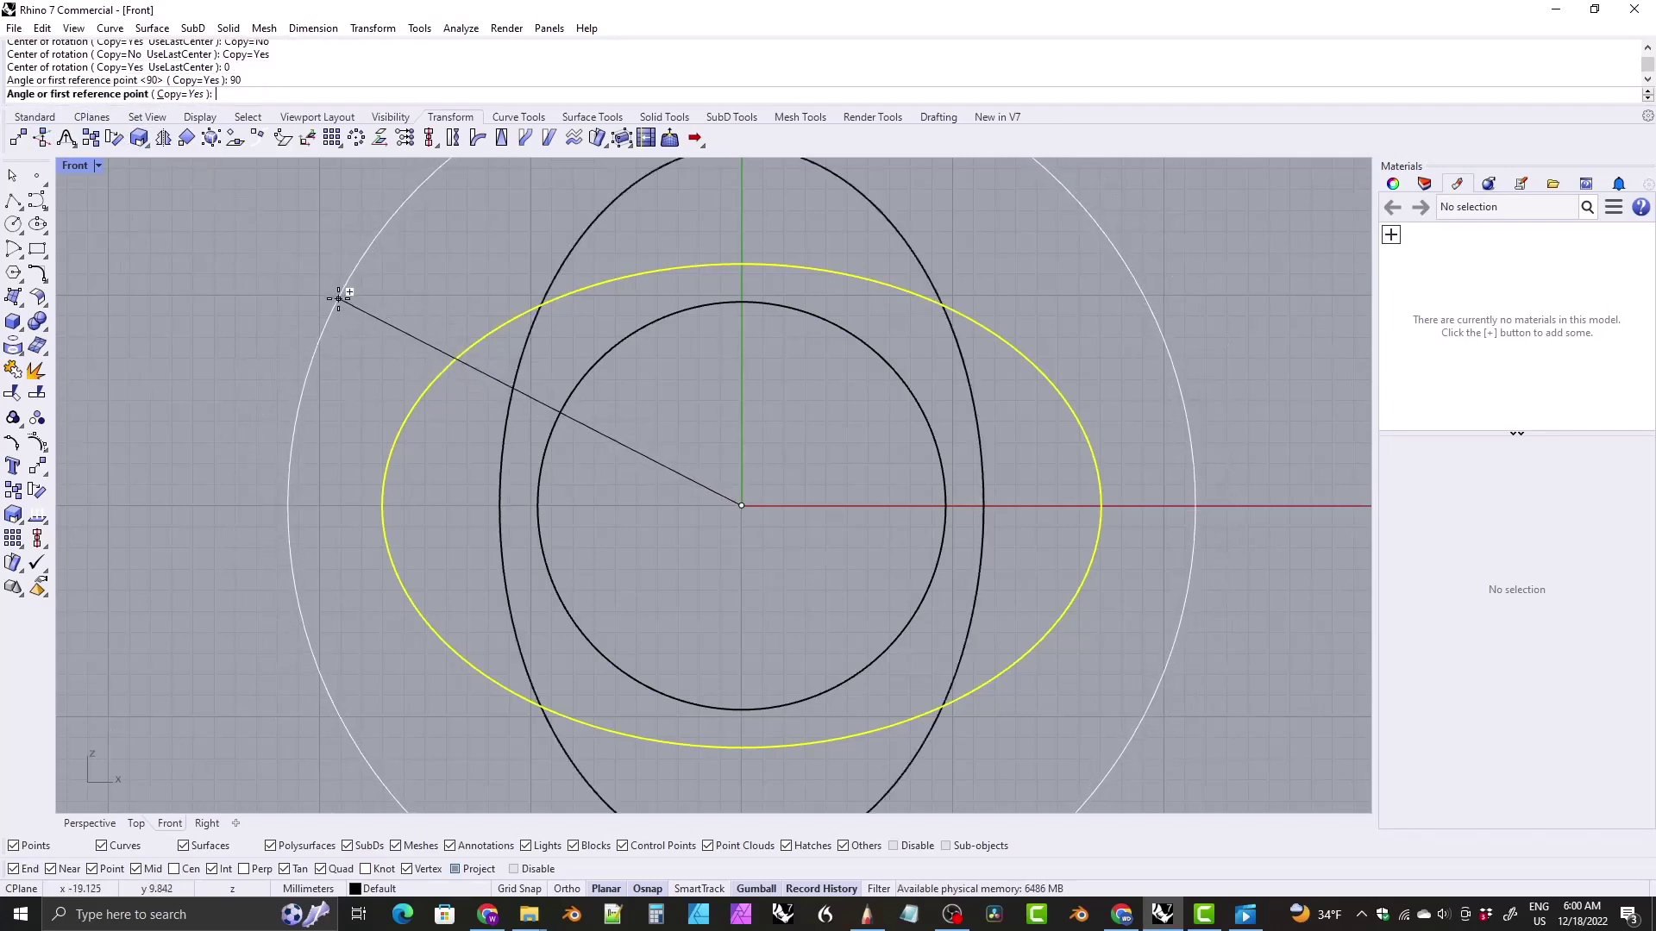
key(Return)
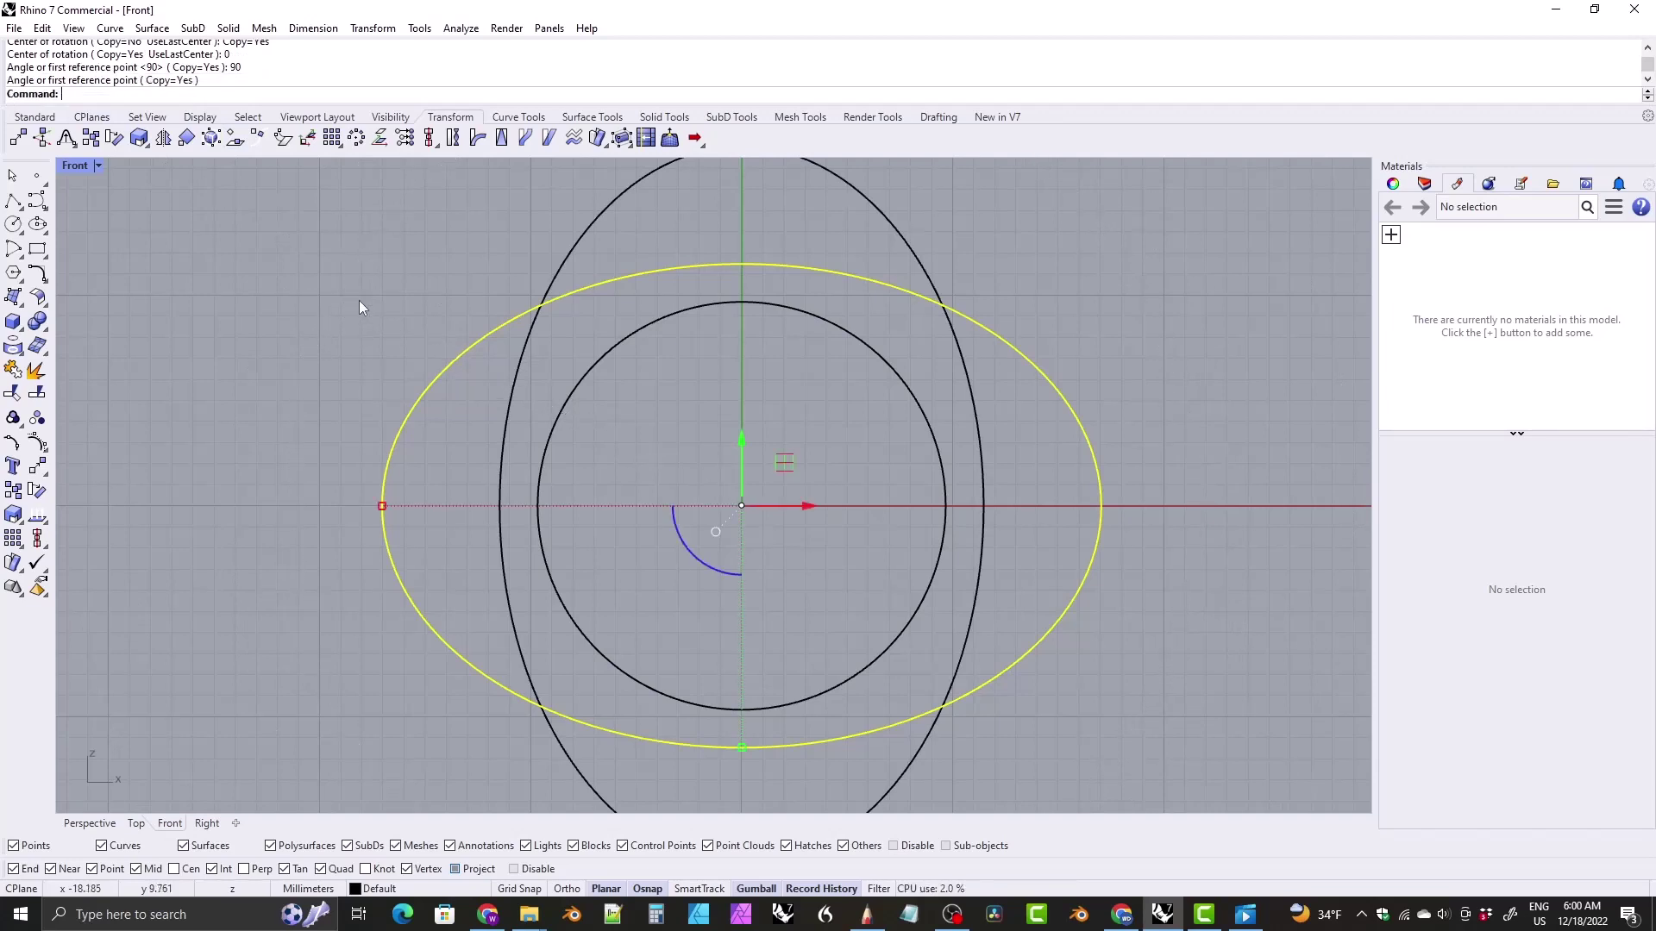
key(Escape)
scroll(580, 388, down, 2)
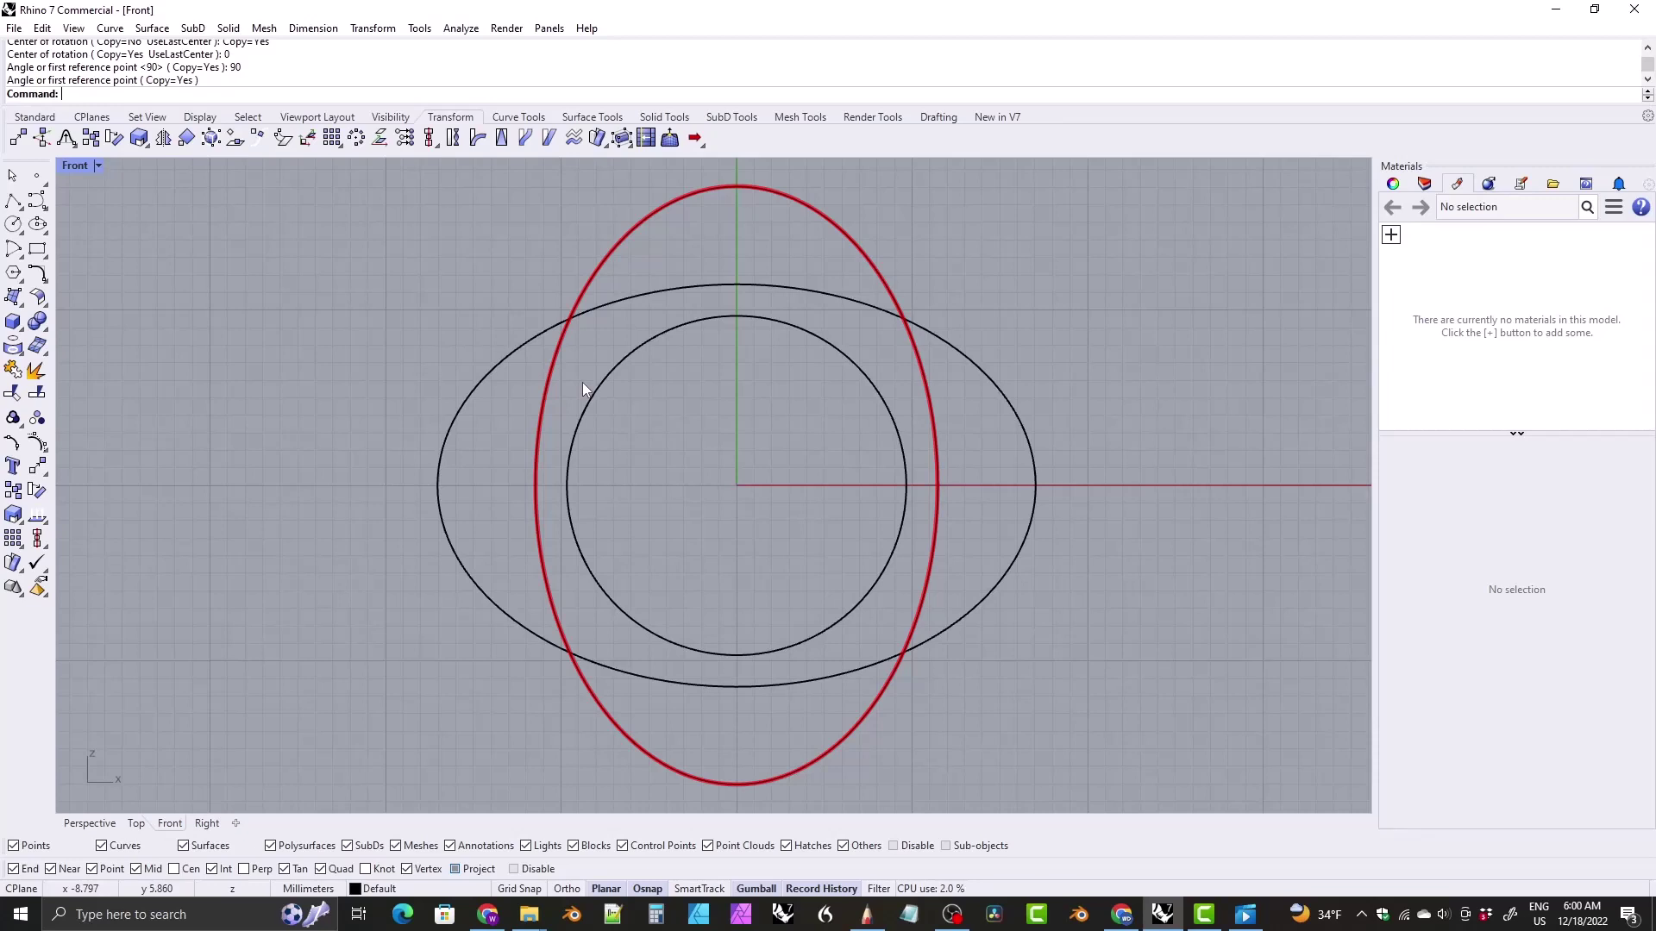
Step: Select the horizontal ellipse and adjust its width back and forth with the gumball scale handle
click(582, 381)
scroll(609, 425, up, 3)
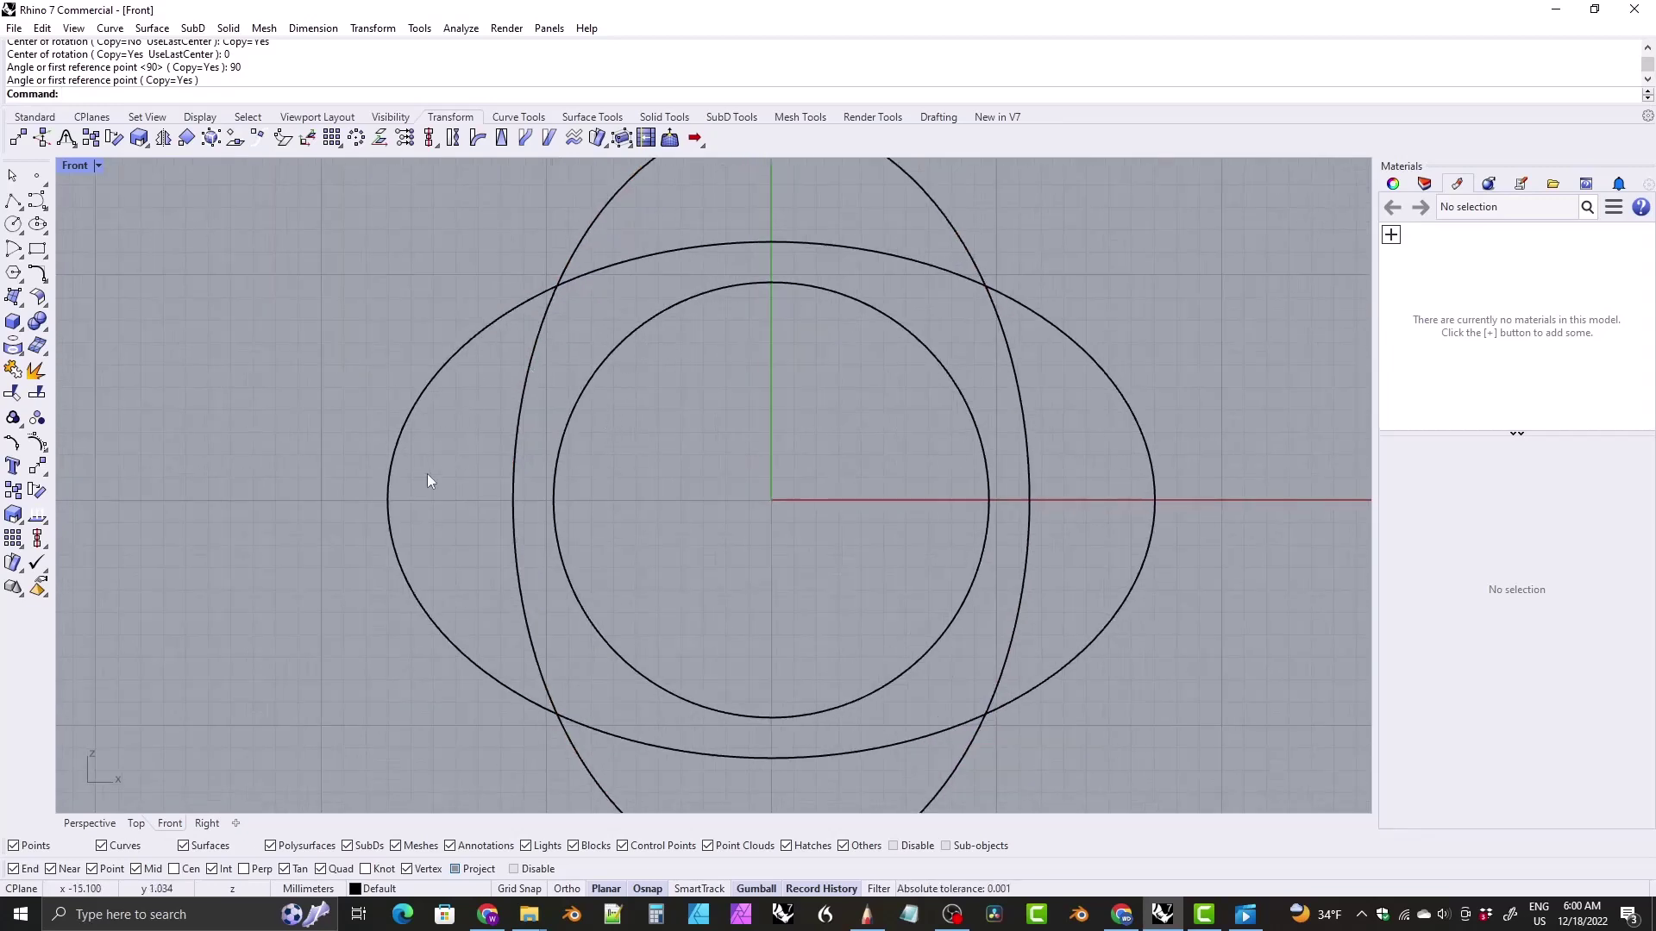
click(395, 461)
mouse_move(388, 499)
mouse_down()
mouse_move(447, 507)
mouse_move(380, 495)
mouse_up()
right_drag(411, 499, 406, 473)
drag(407, 473, 355, 470)
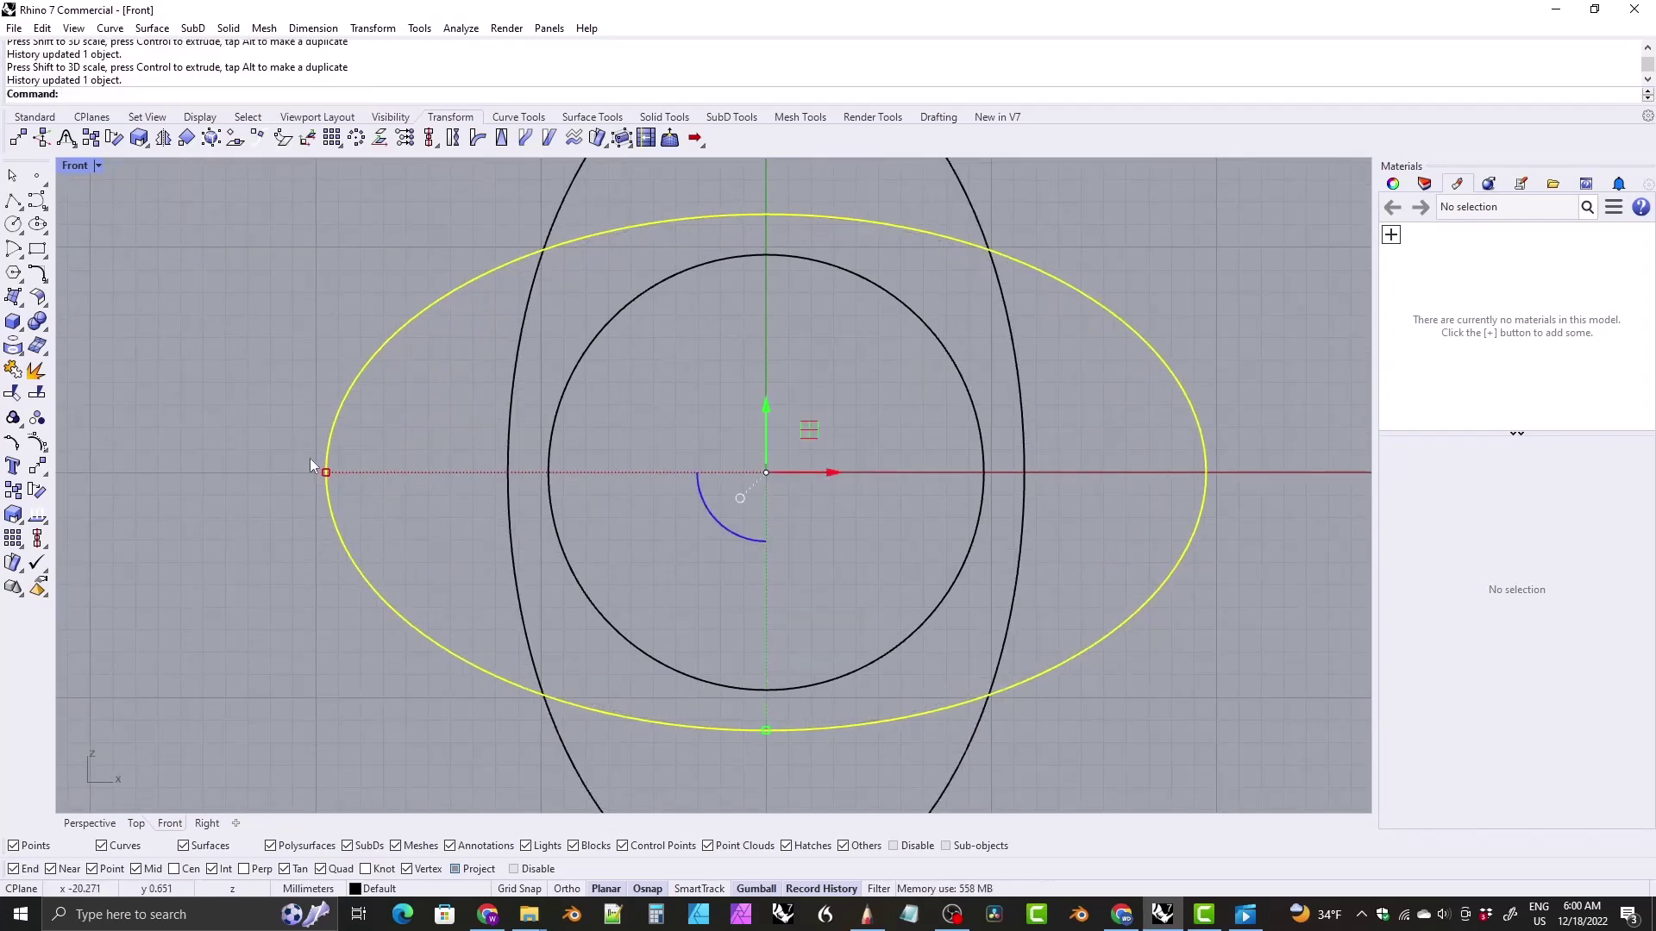
drag(326, 473, 232, 473)
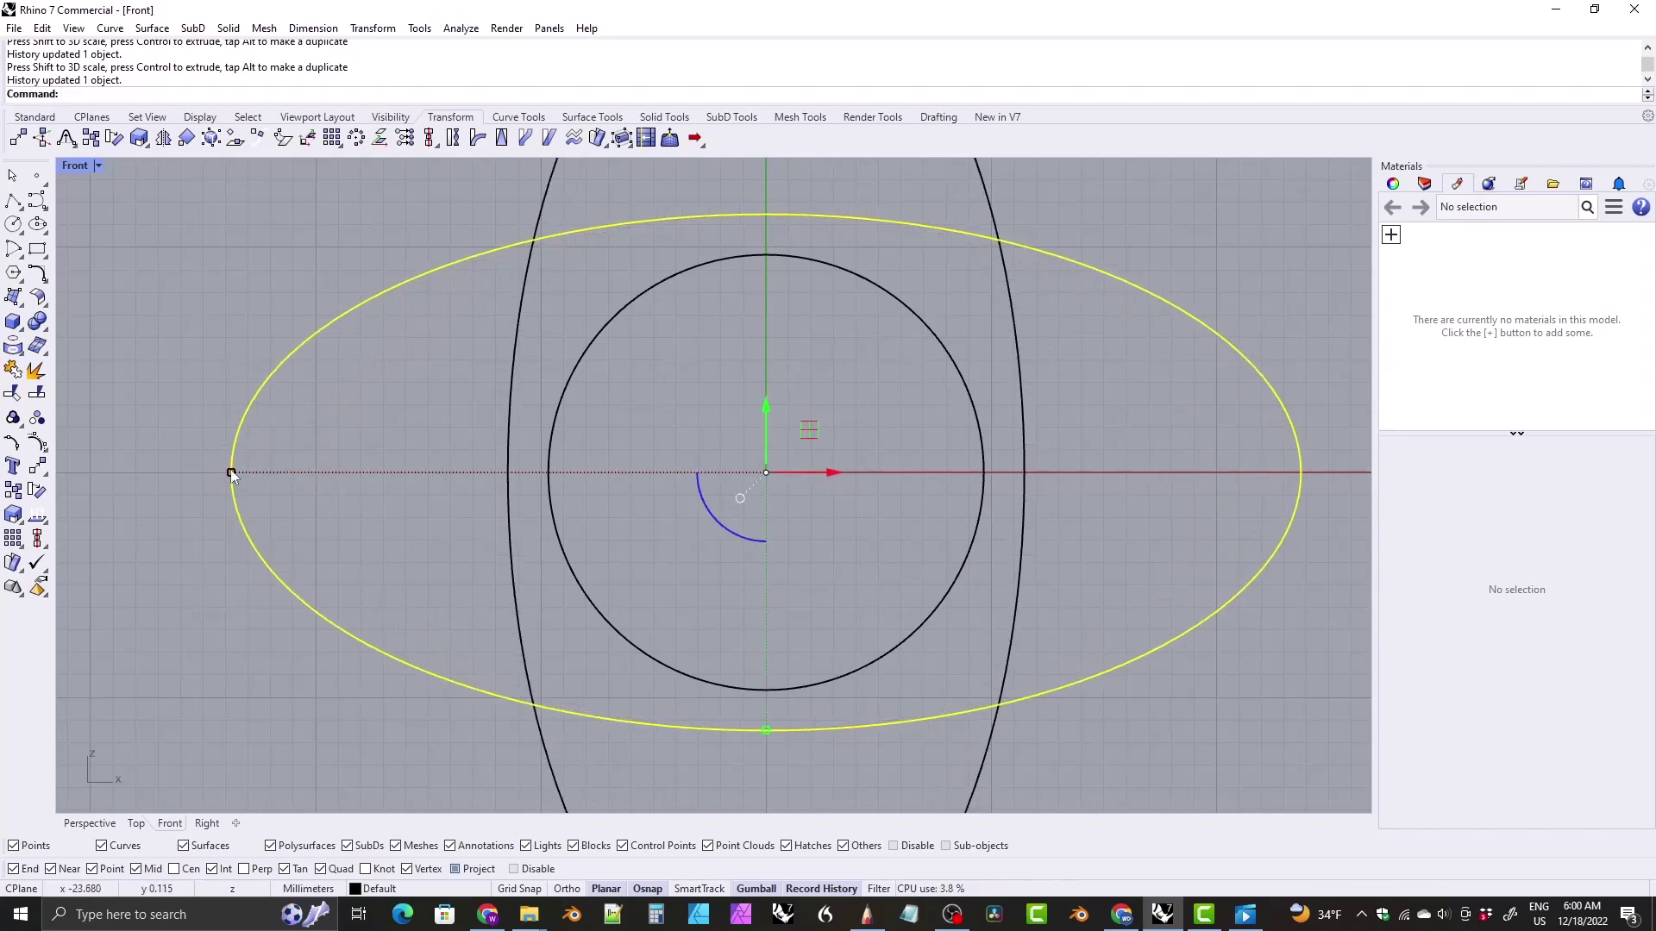
drag(231, 473, 442, 484)
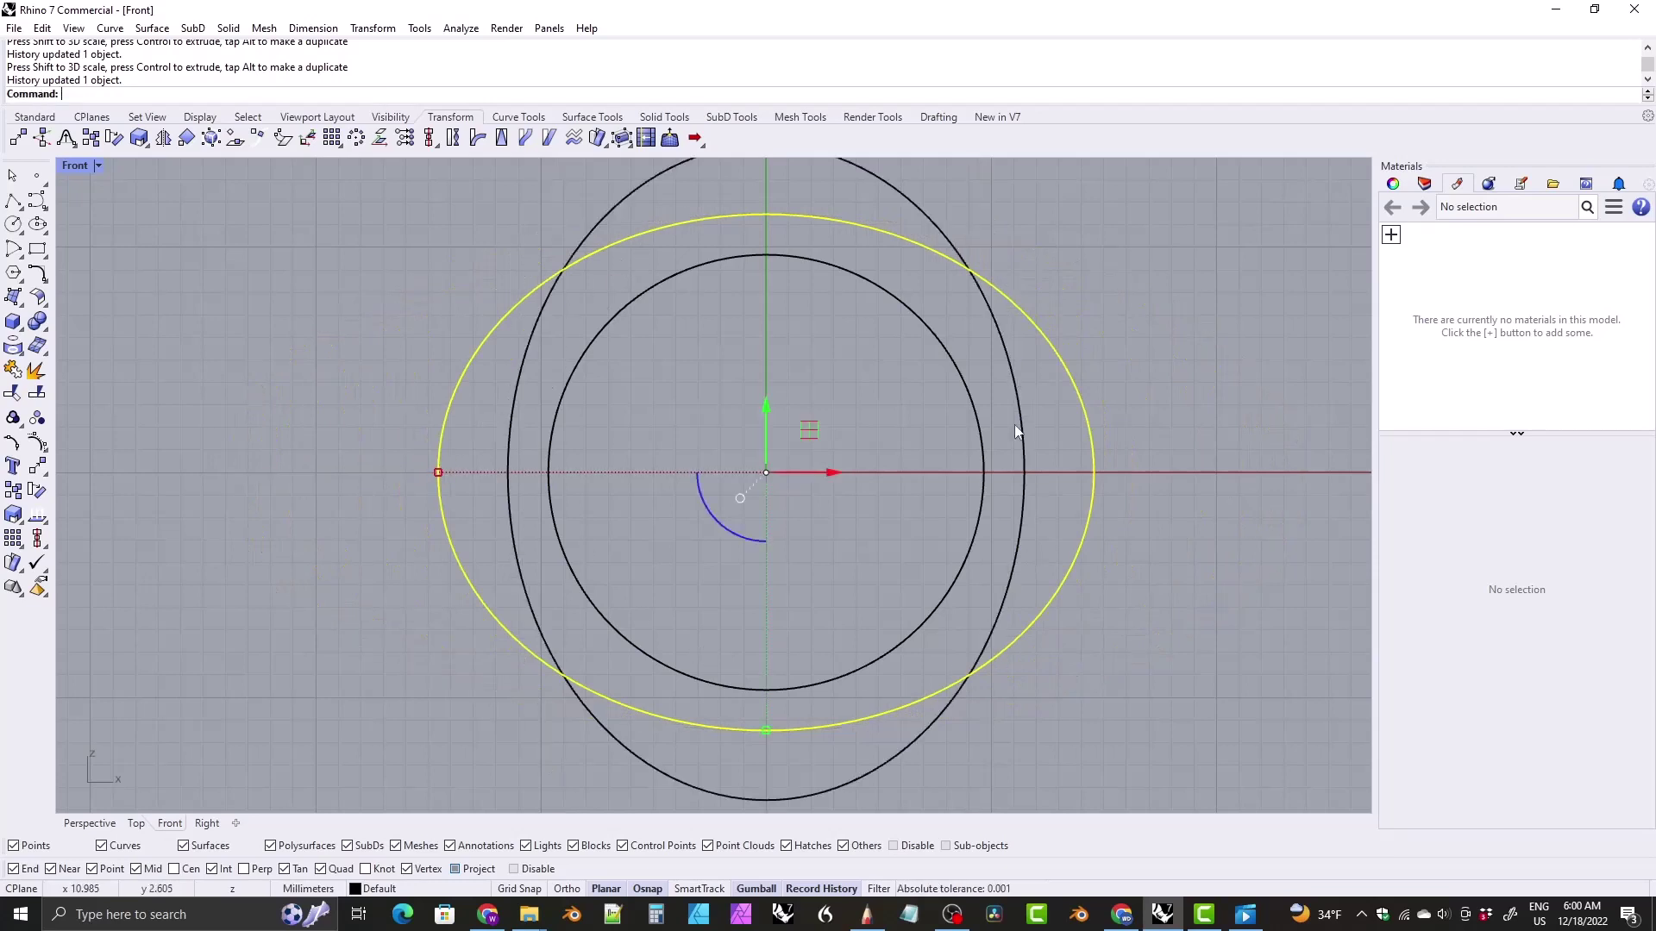
drag(438, 473, 398, 473)
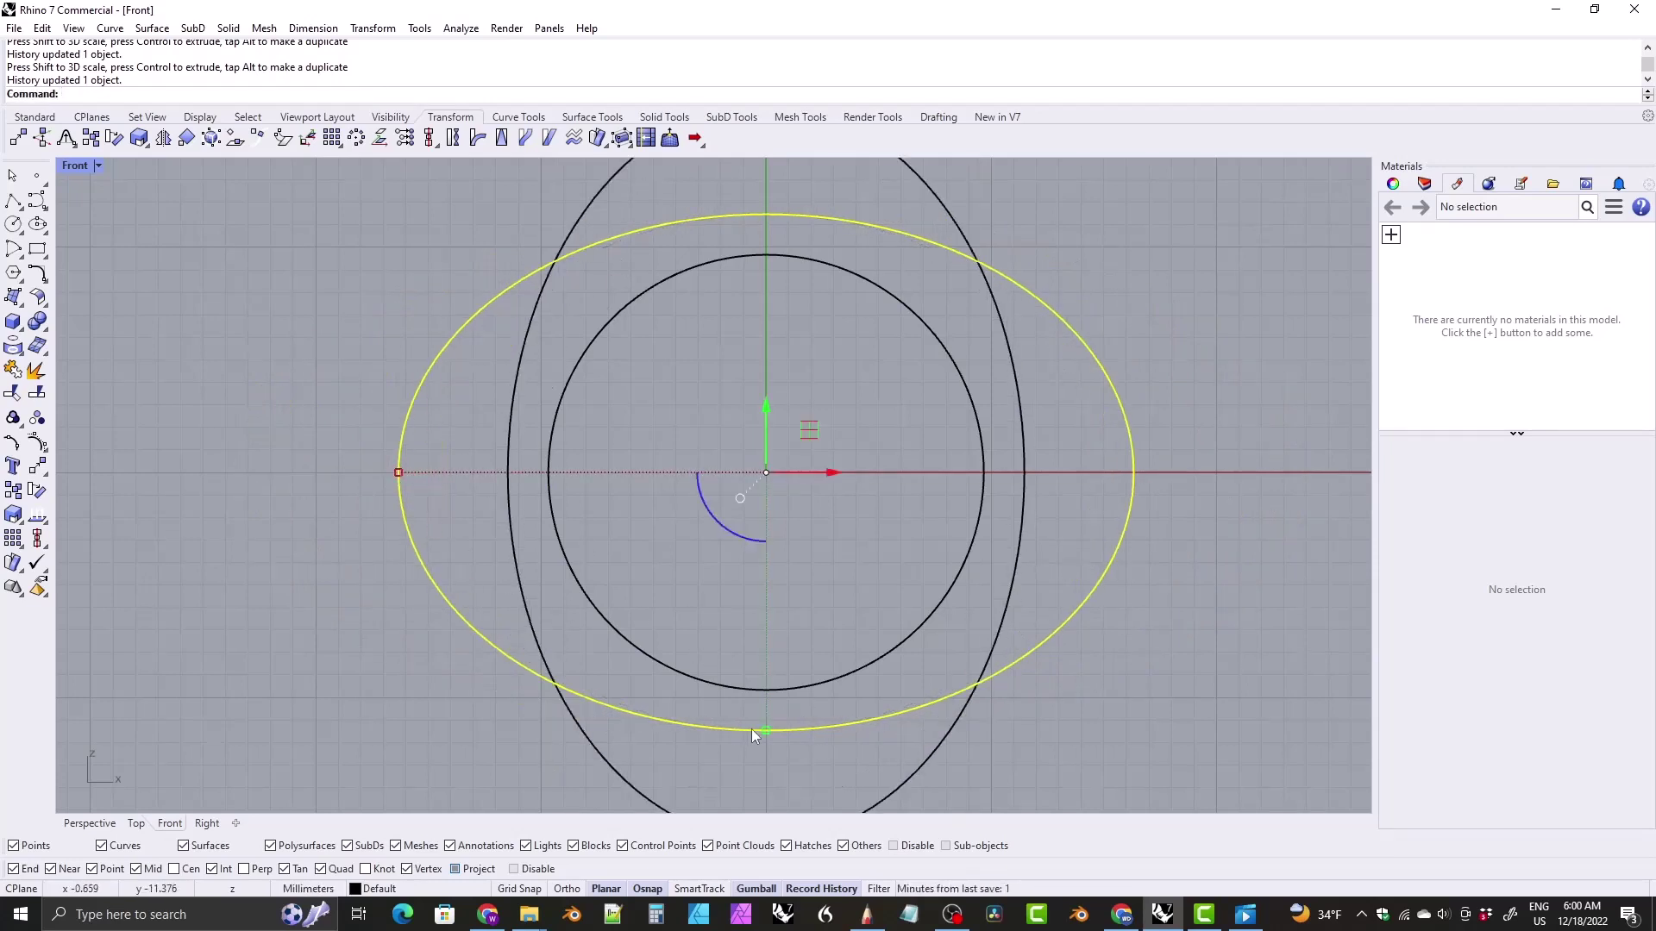
Step: Undo an accidental height change and stretch the outer horizontal ellipse slightly wider
drag(766, 732, 764, 742)
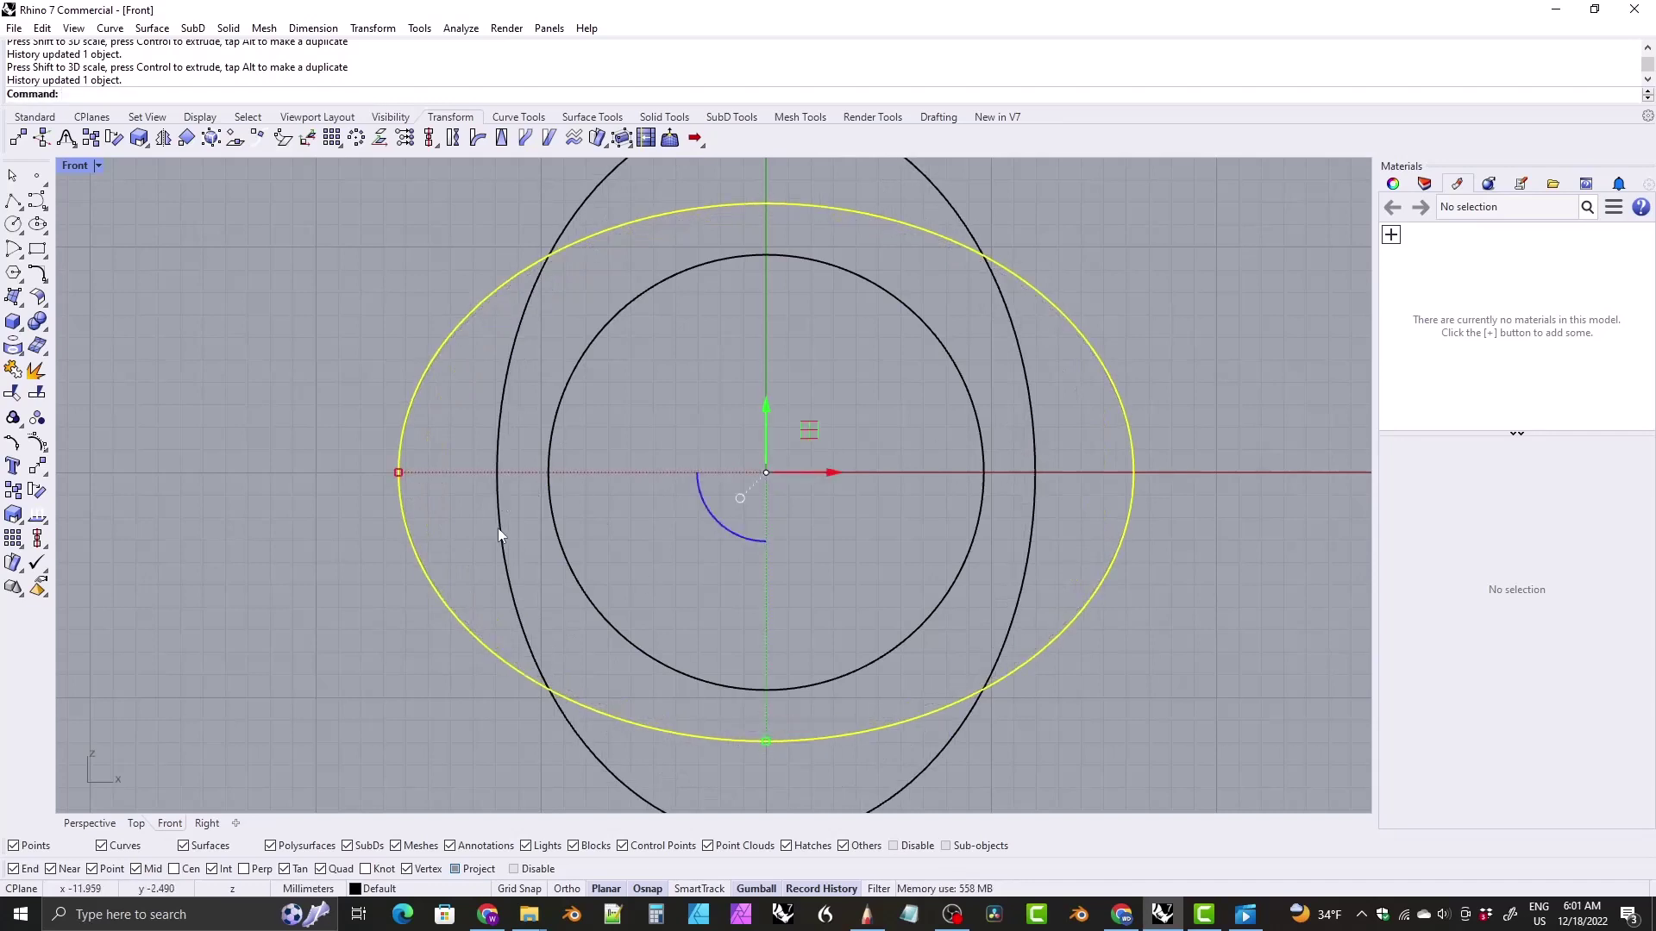
key(ctrl+z)
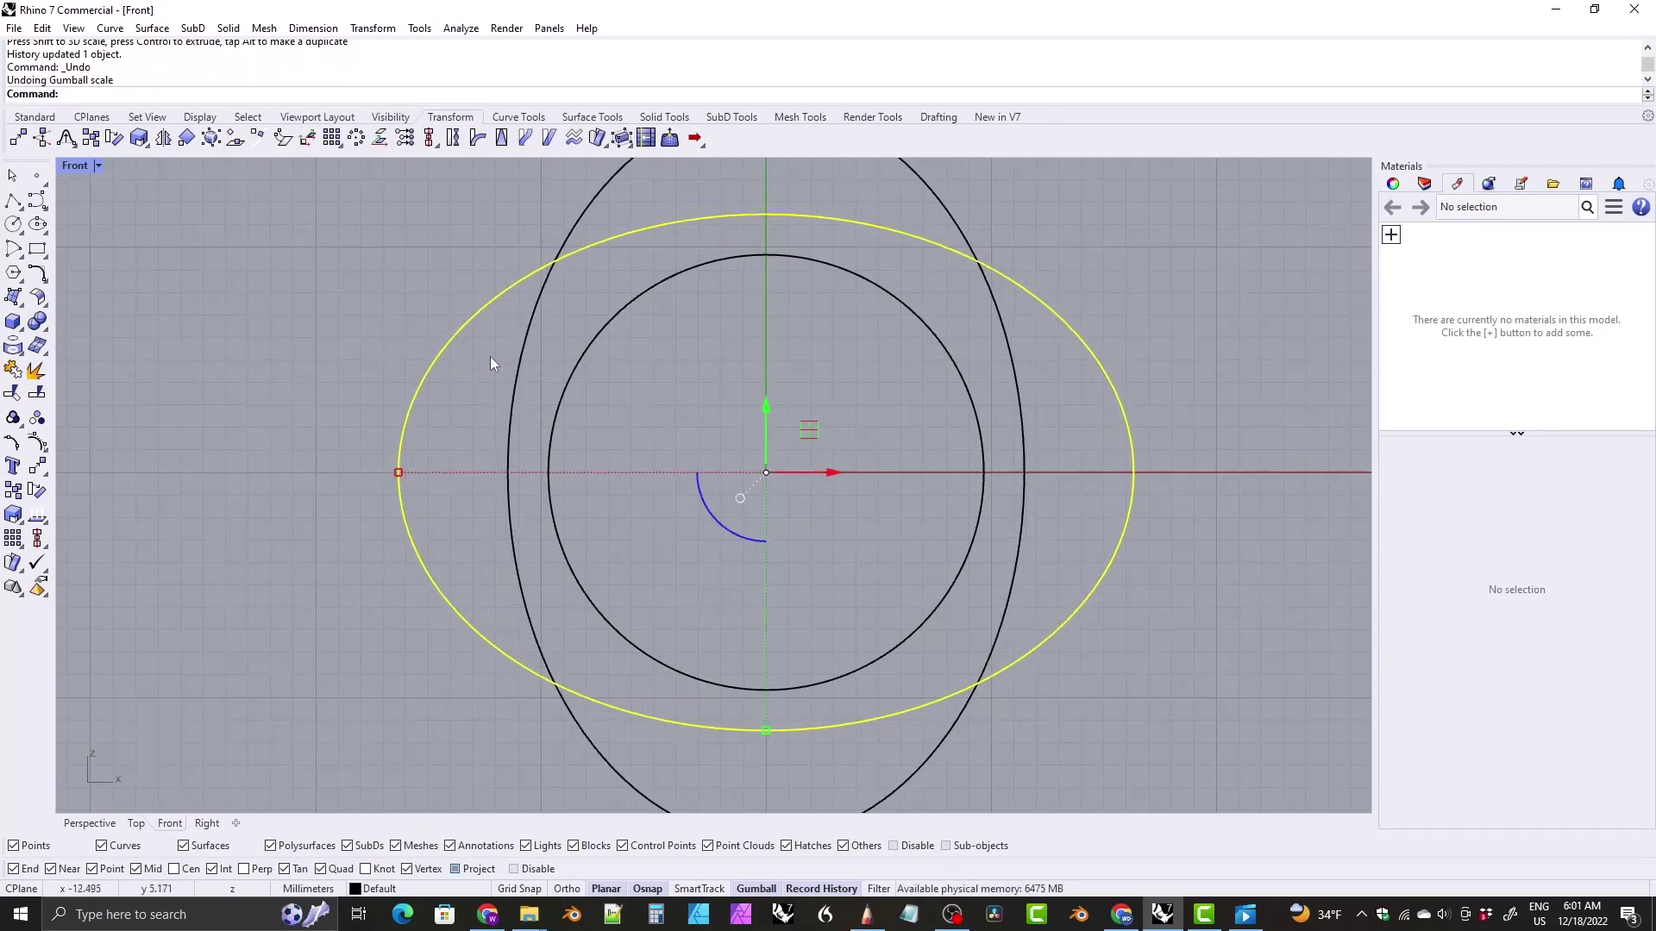
mouse_move(519, 360)
right_down()
mouse_move(491, 354)
mouse_move(506, 362)
right_up()
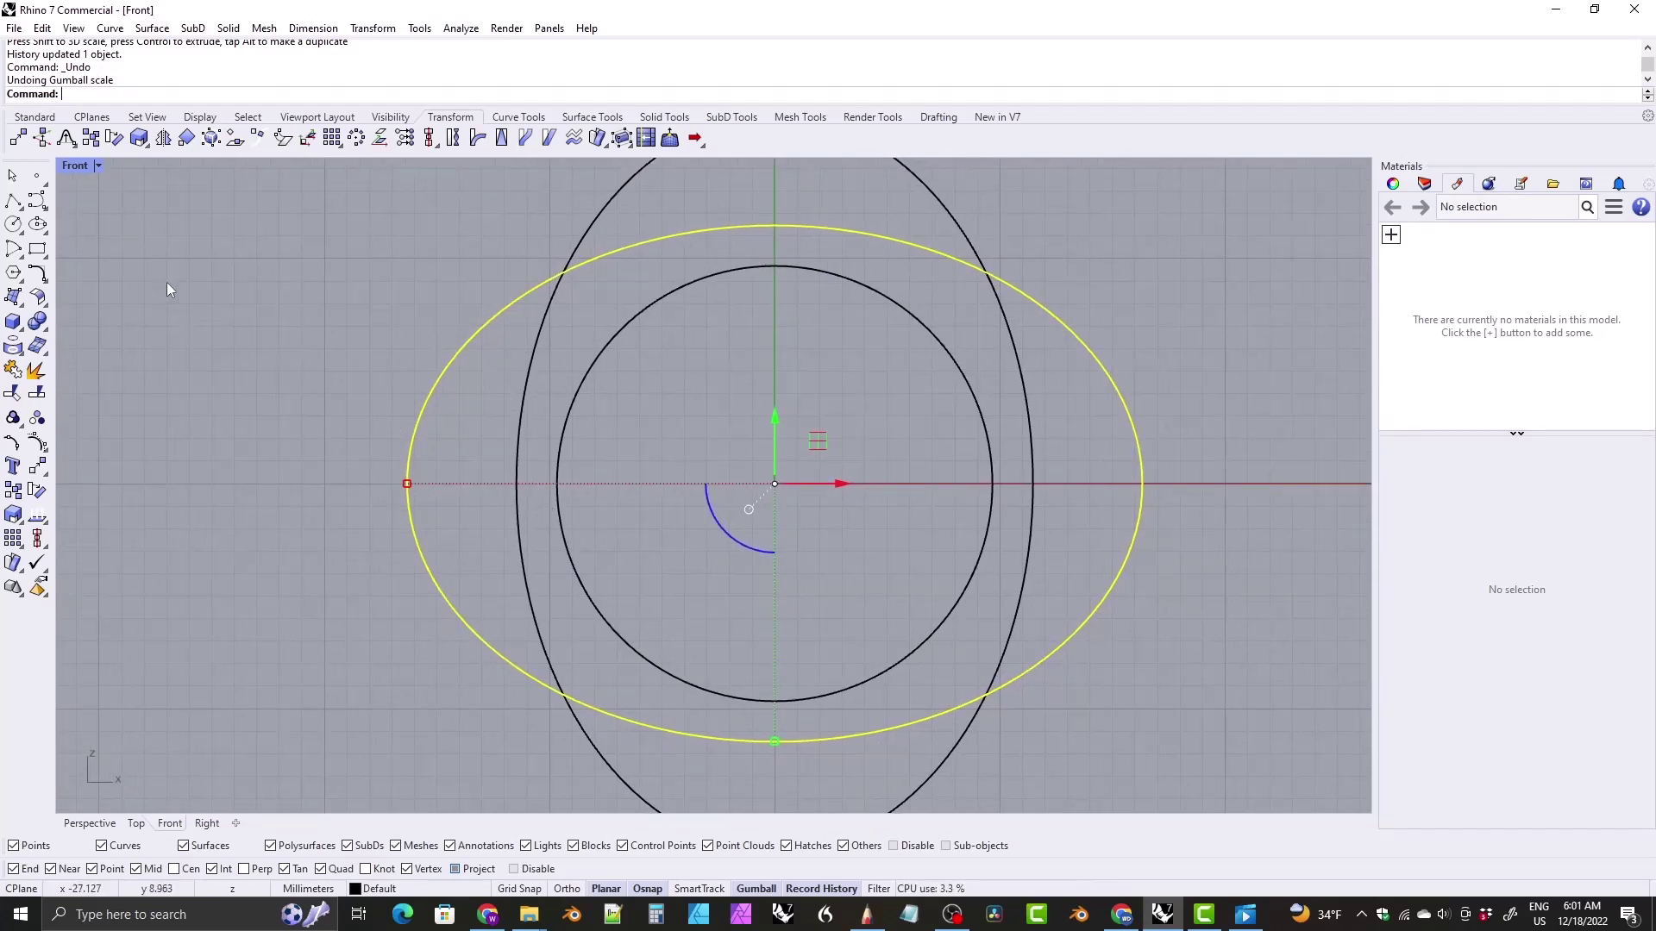
click(283, 397)
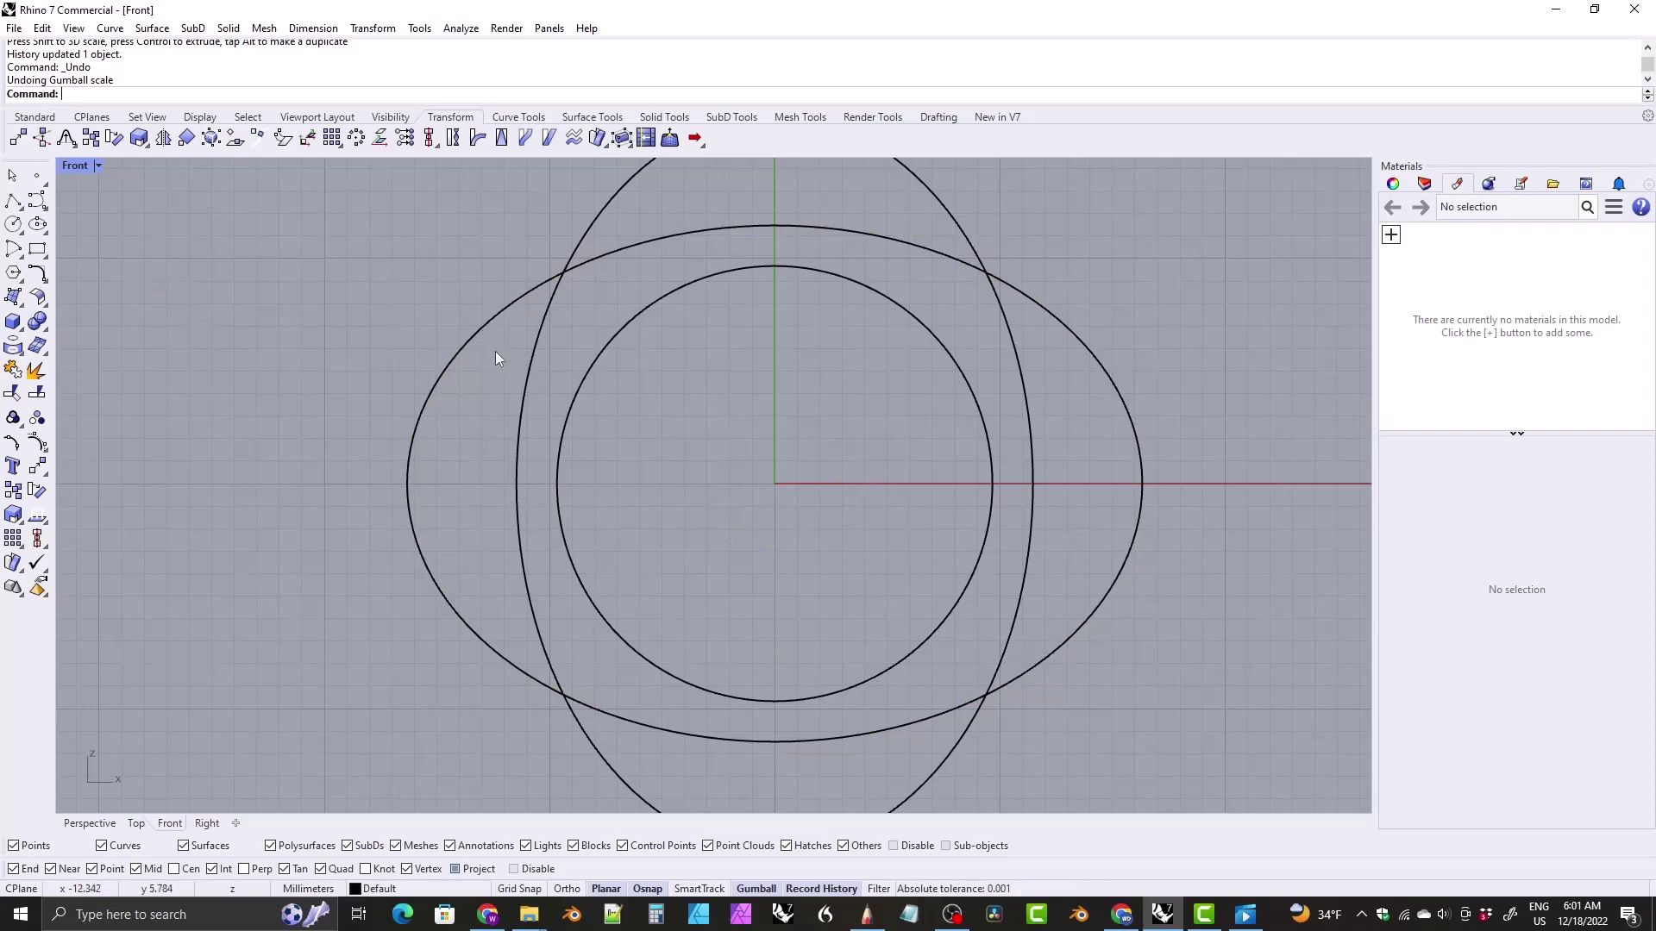
click(429, 397)
drag(405, 479, 394, 485)
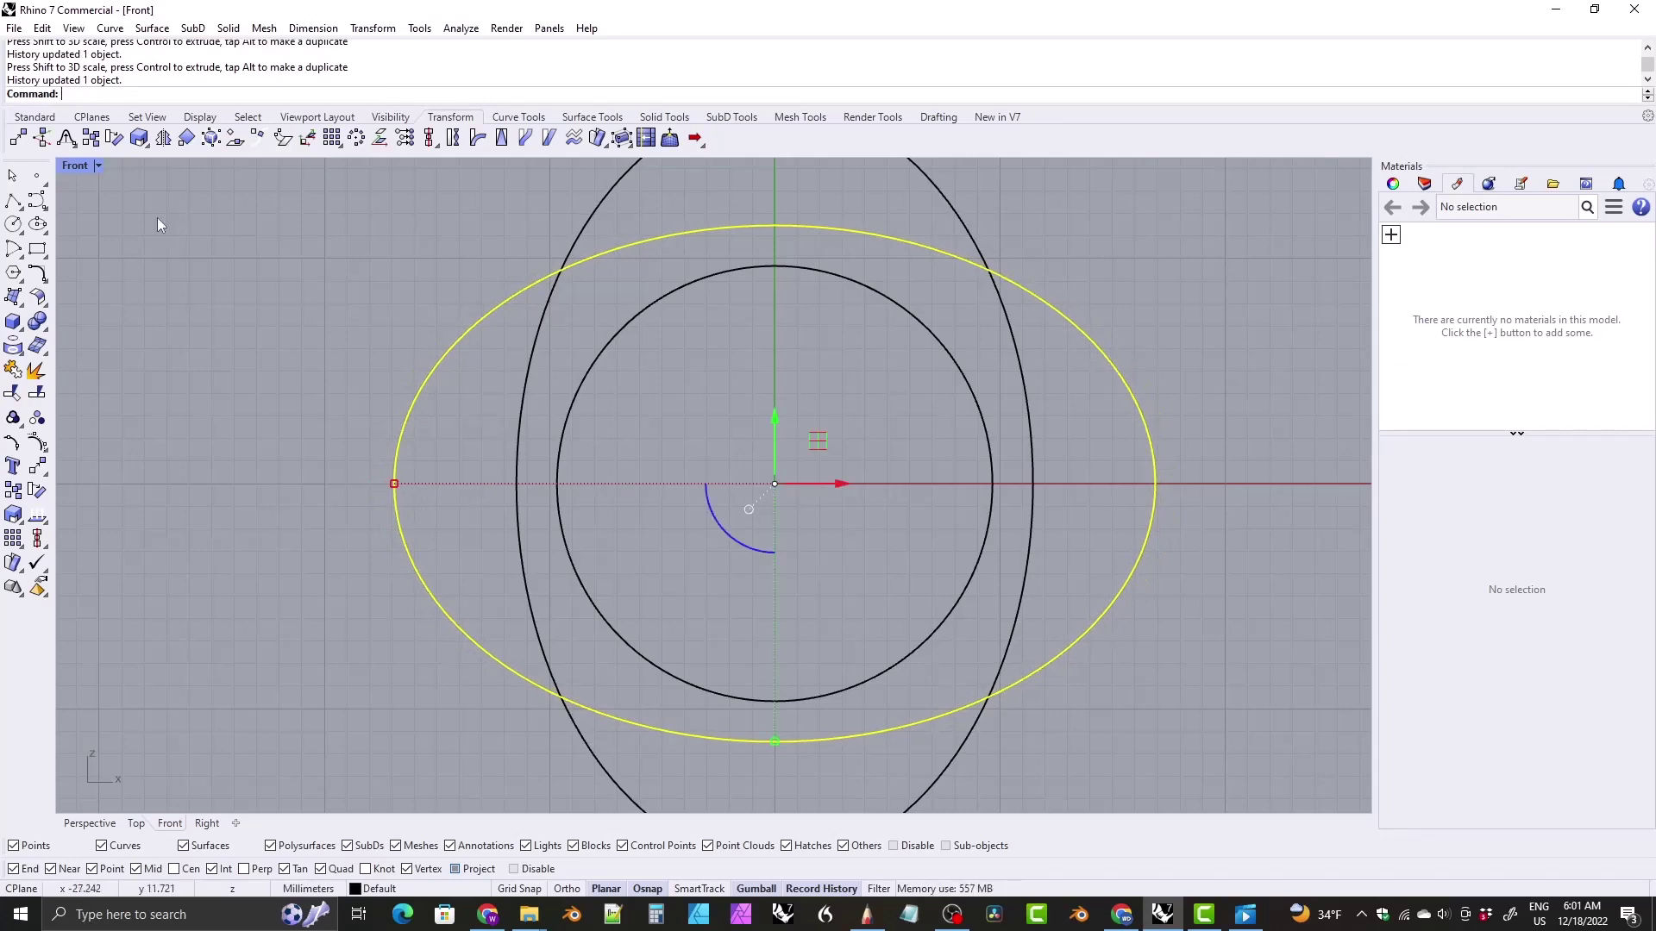
Step: Place a point at the origin and move it -16.5 mm along X
click(36, 175)
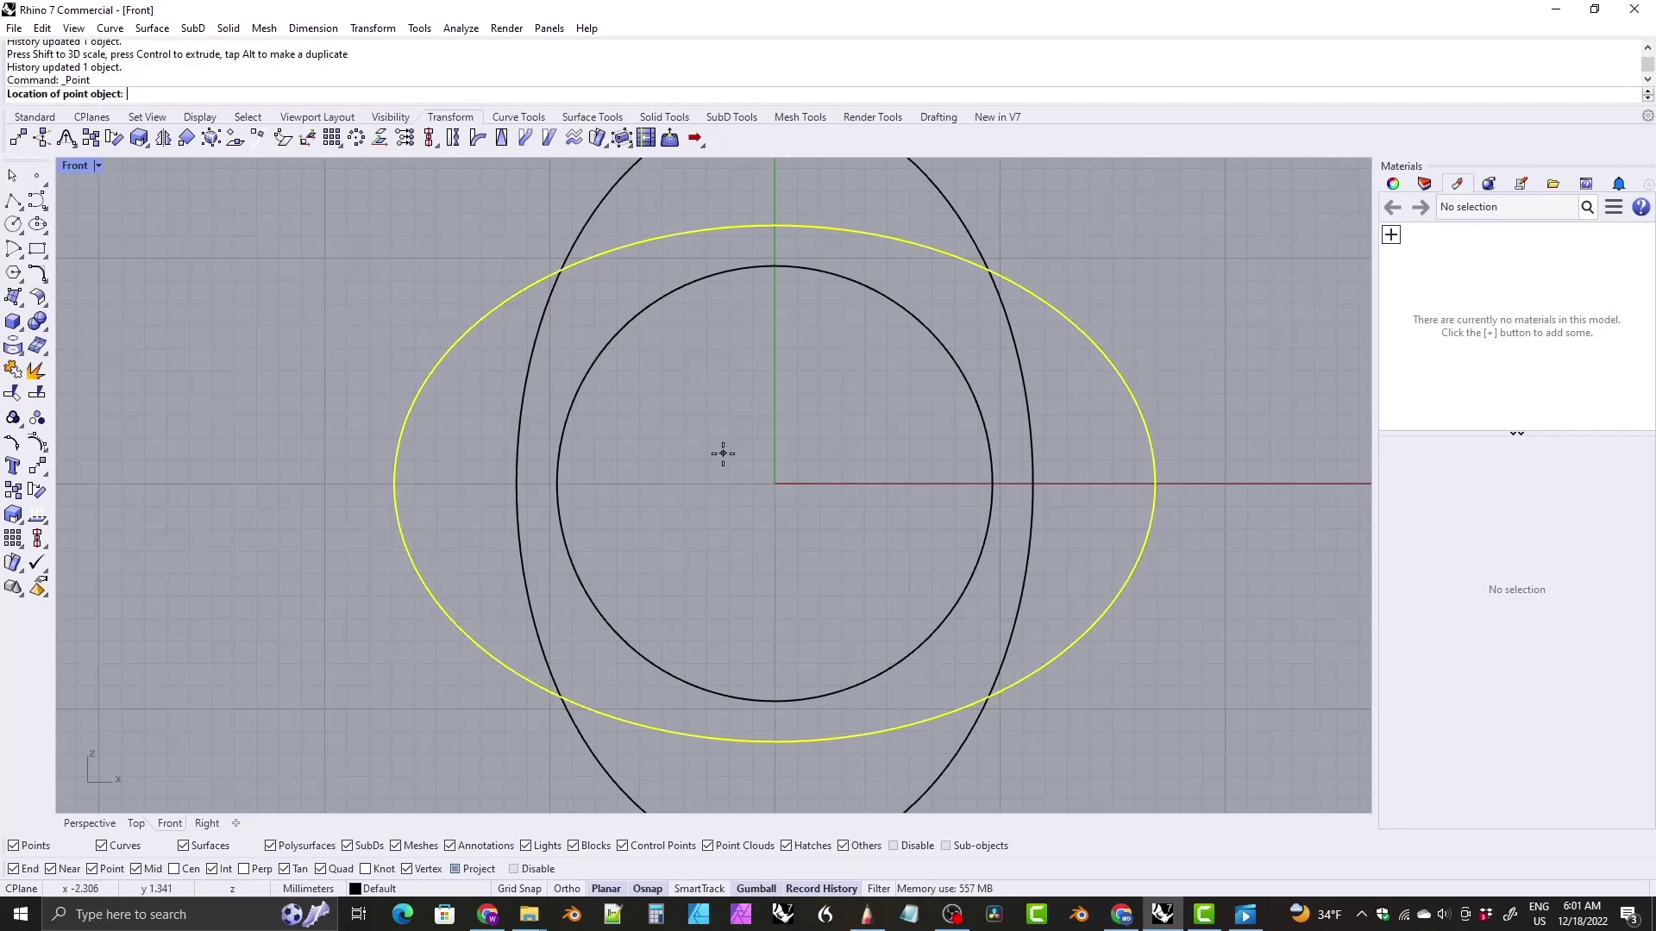
text(0)
key(Return)
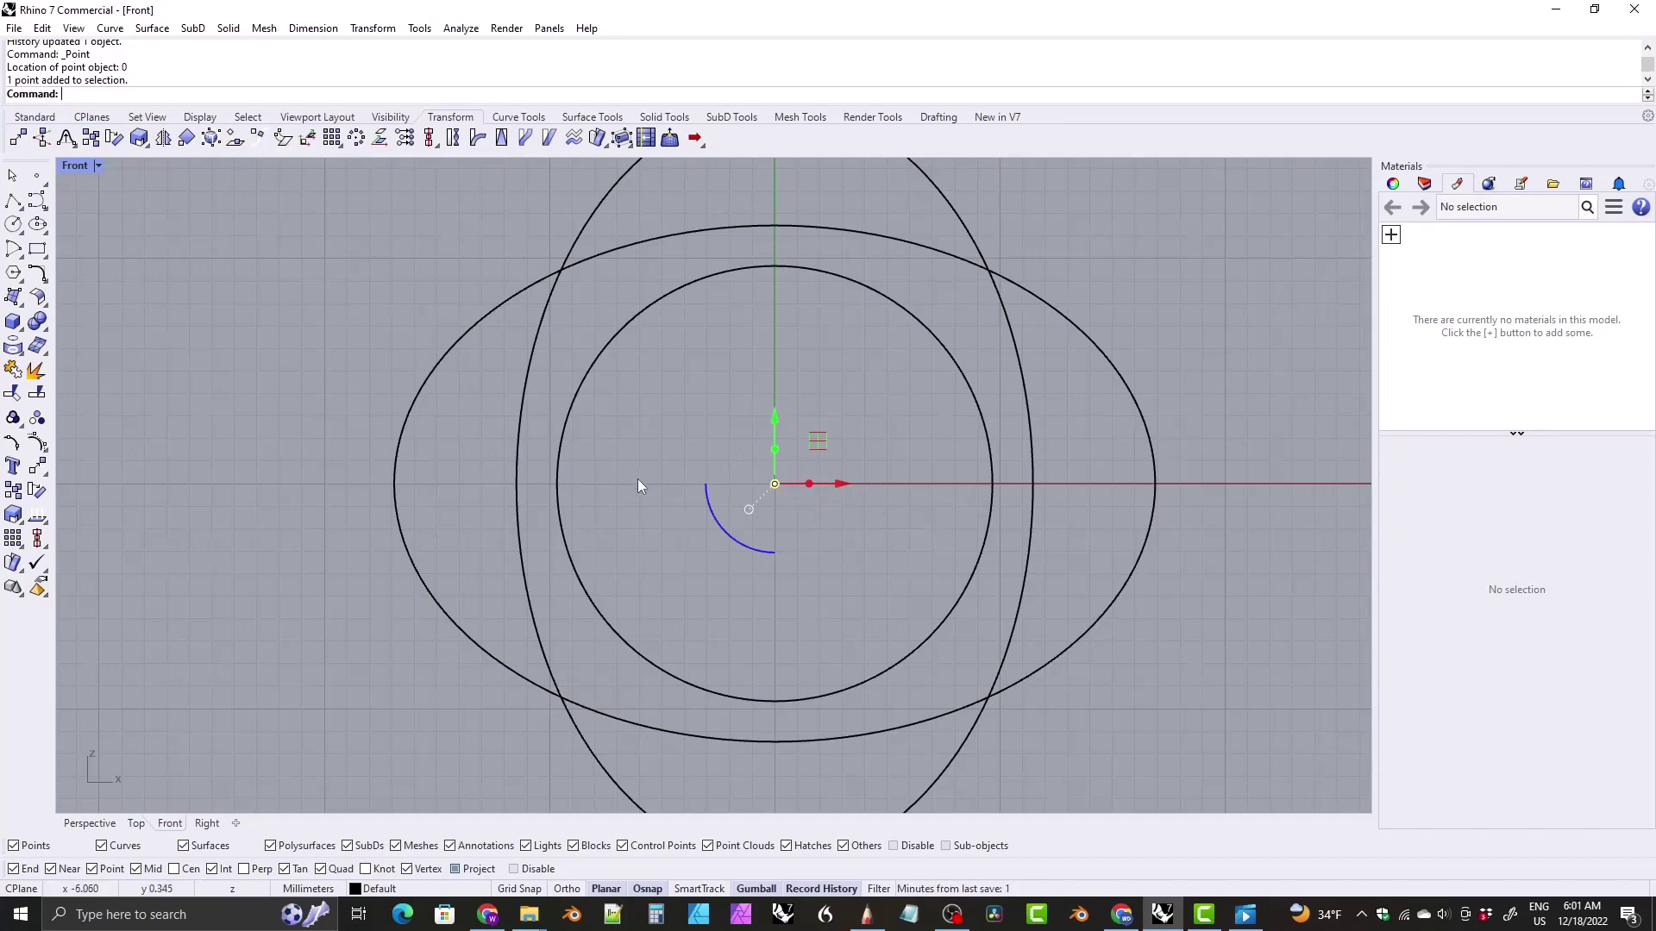
key(Delete)
click(36, 175)
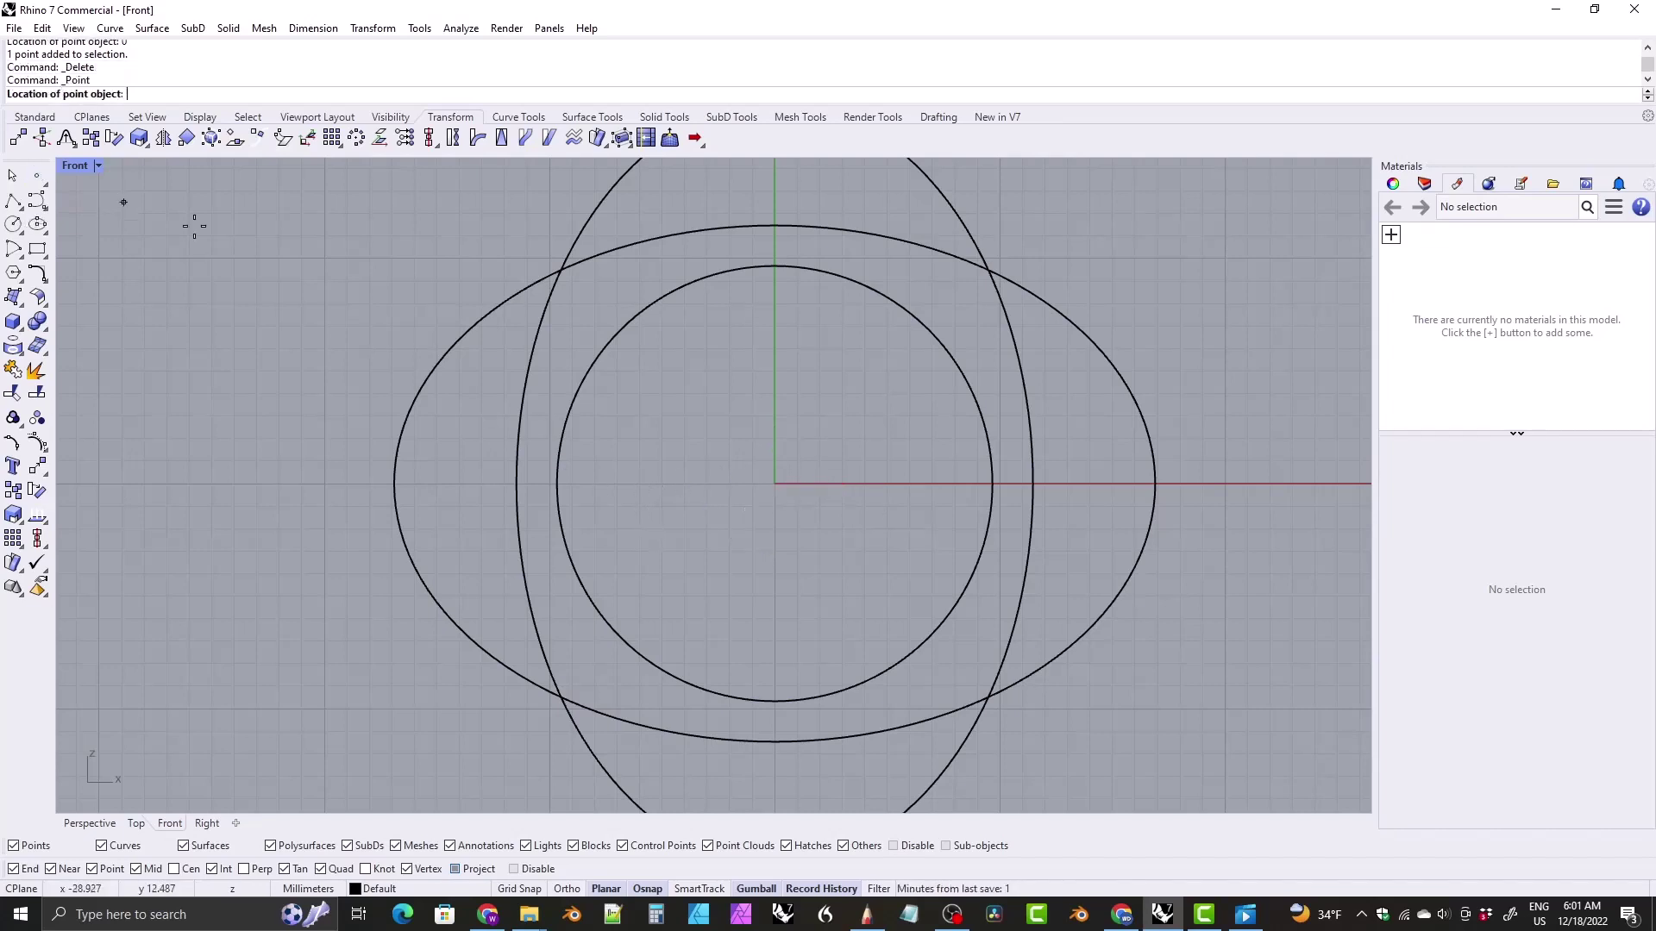
text(0)
key(Return)
drag(733, 446, 836, 525)
click(835, 483)
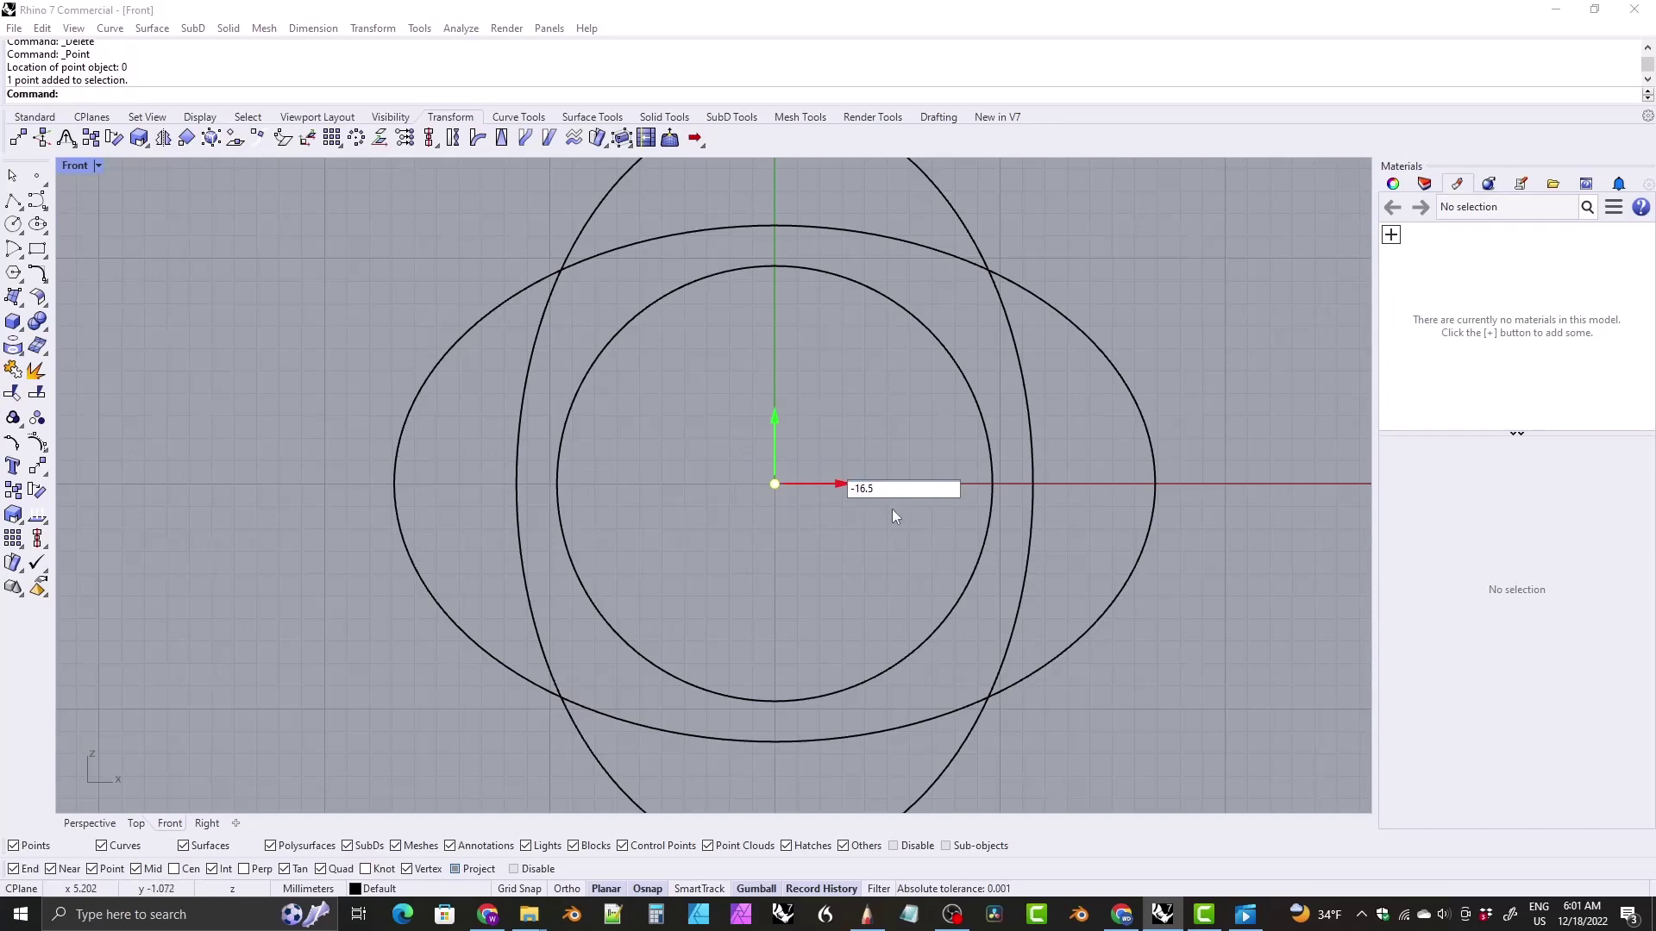
key(Return)
Step: Nudge the horizontal ellipse right to meet the point, then delete the point and zoom out
scroll(442, 504, up, 5)
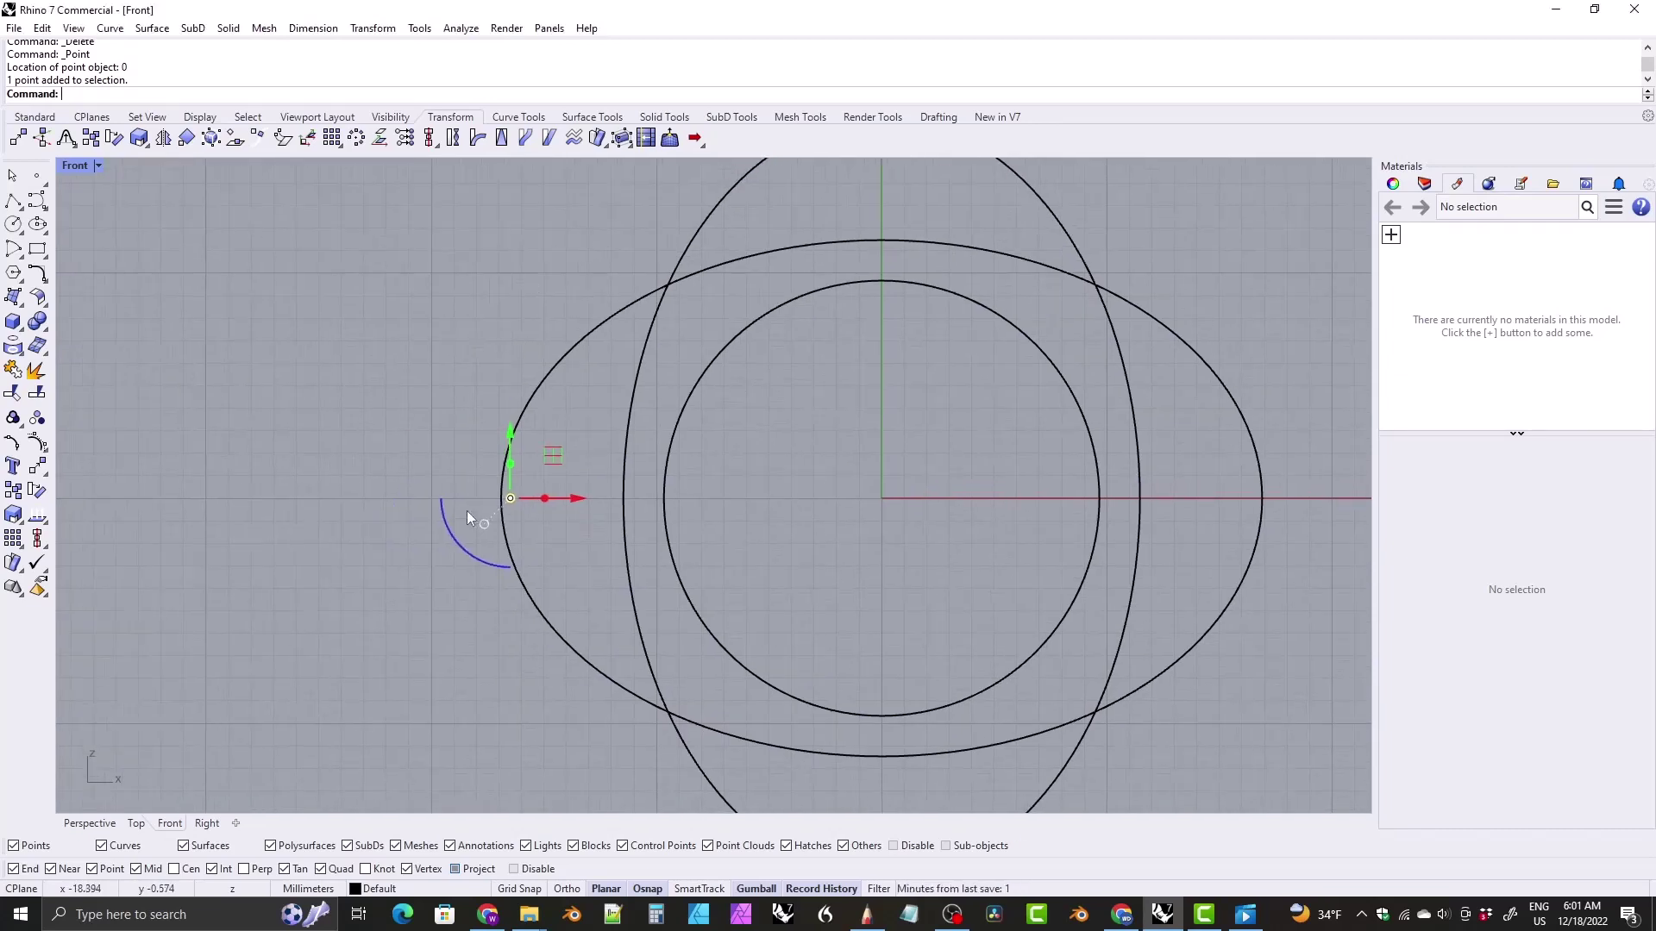
click(578, 479)
drag(576, 478, 602, 479)
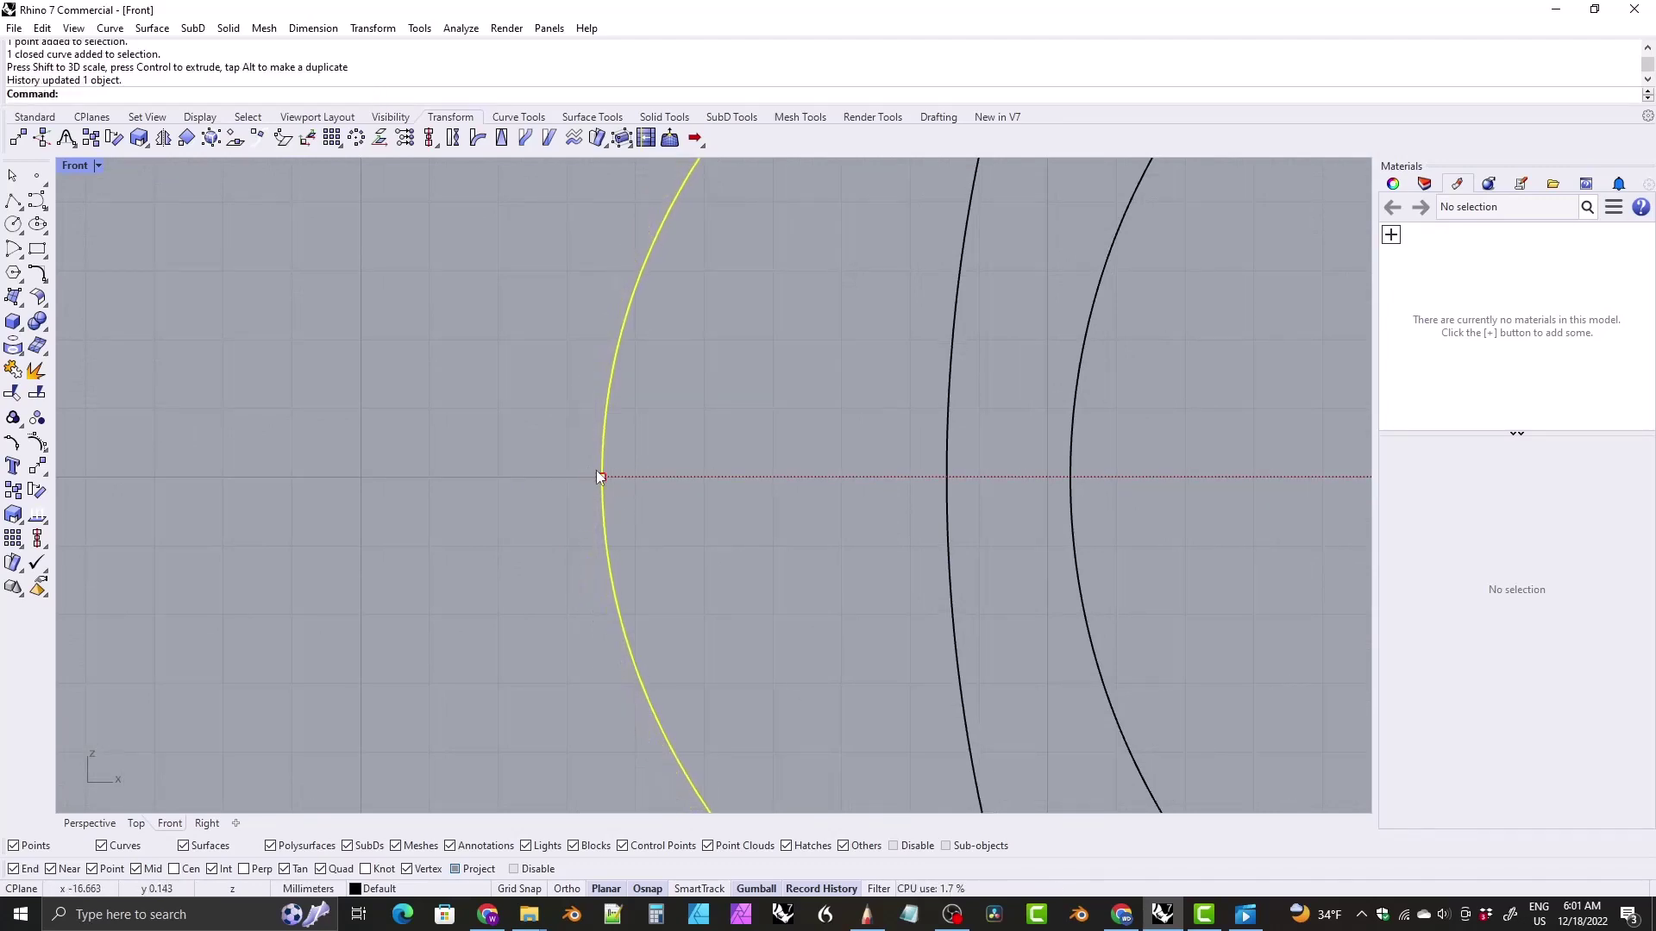
click(602, 479)
key(Delete)
scroll(758, 446, down, 3)
right_drag(829, 440, 498, 523)
scroll(610, 393, down, 2)
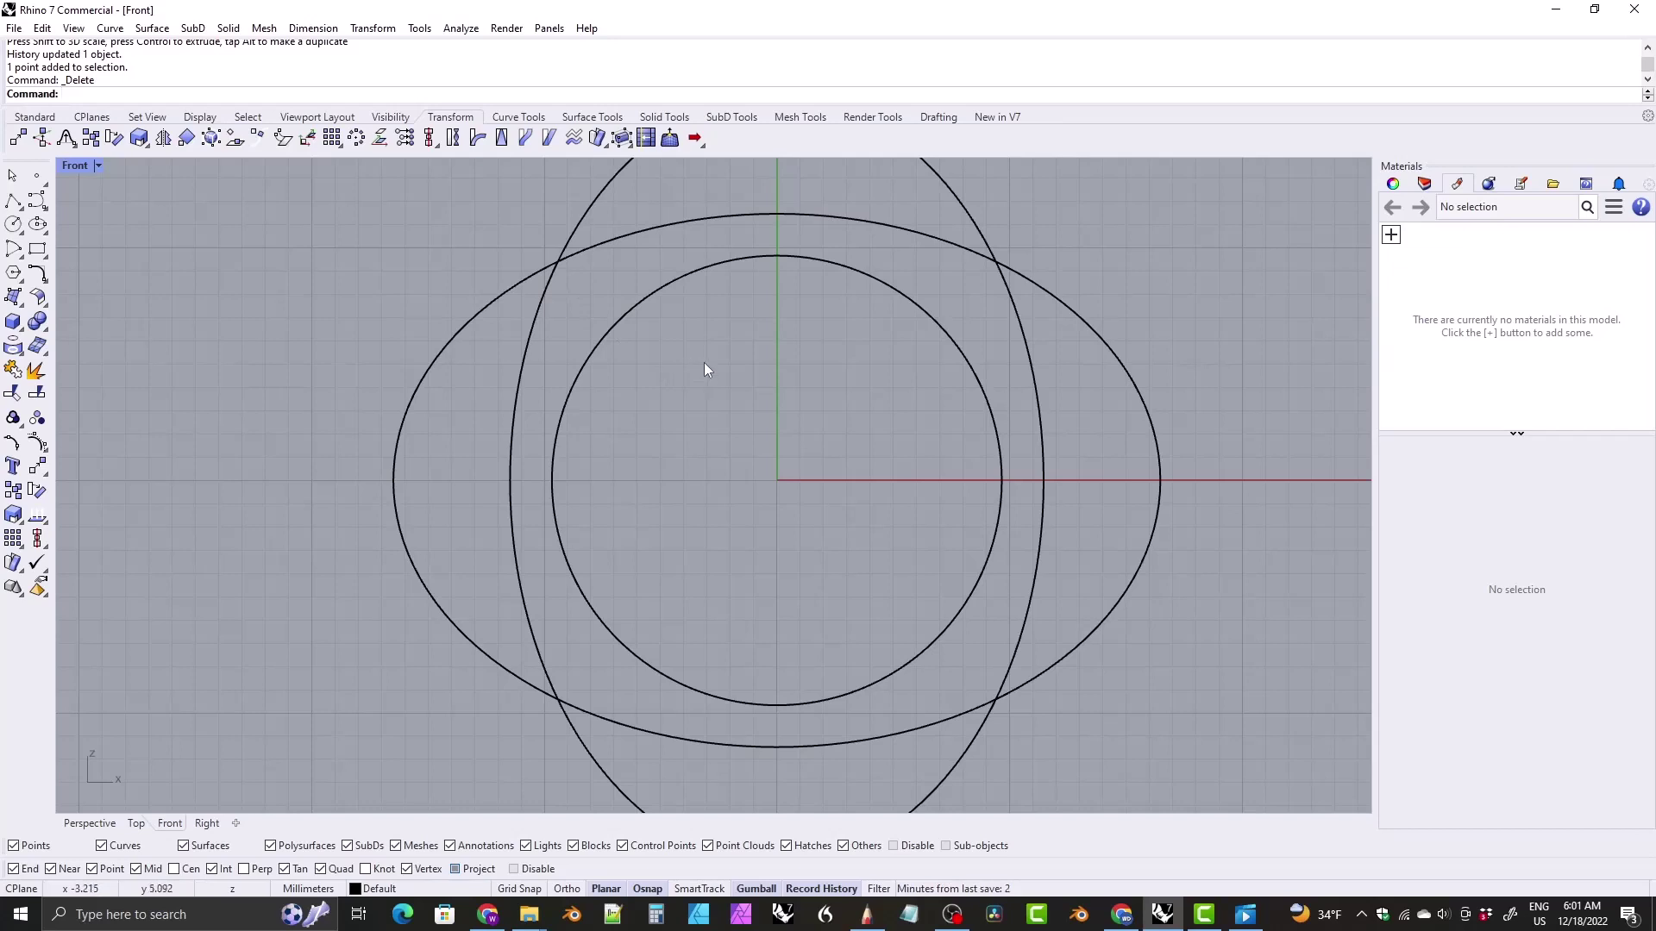
scroll(706, 362, down, 2)
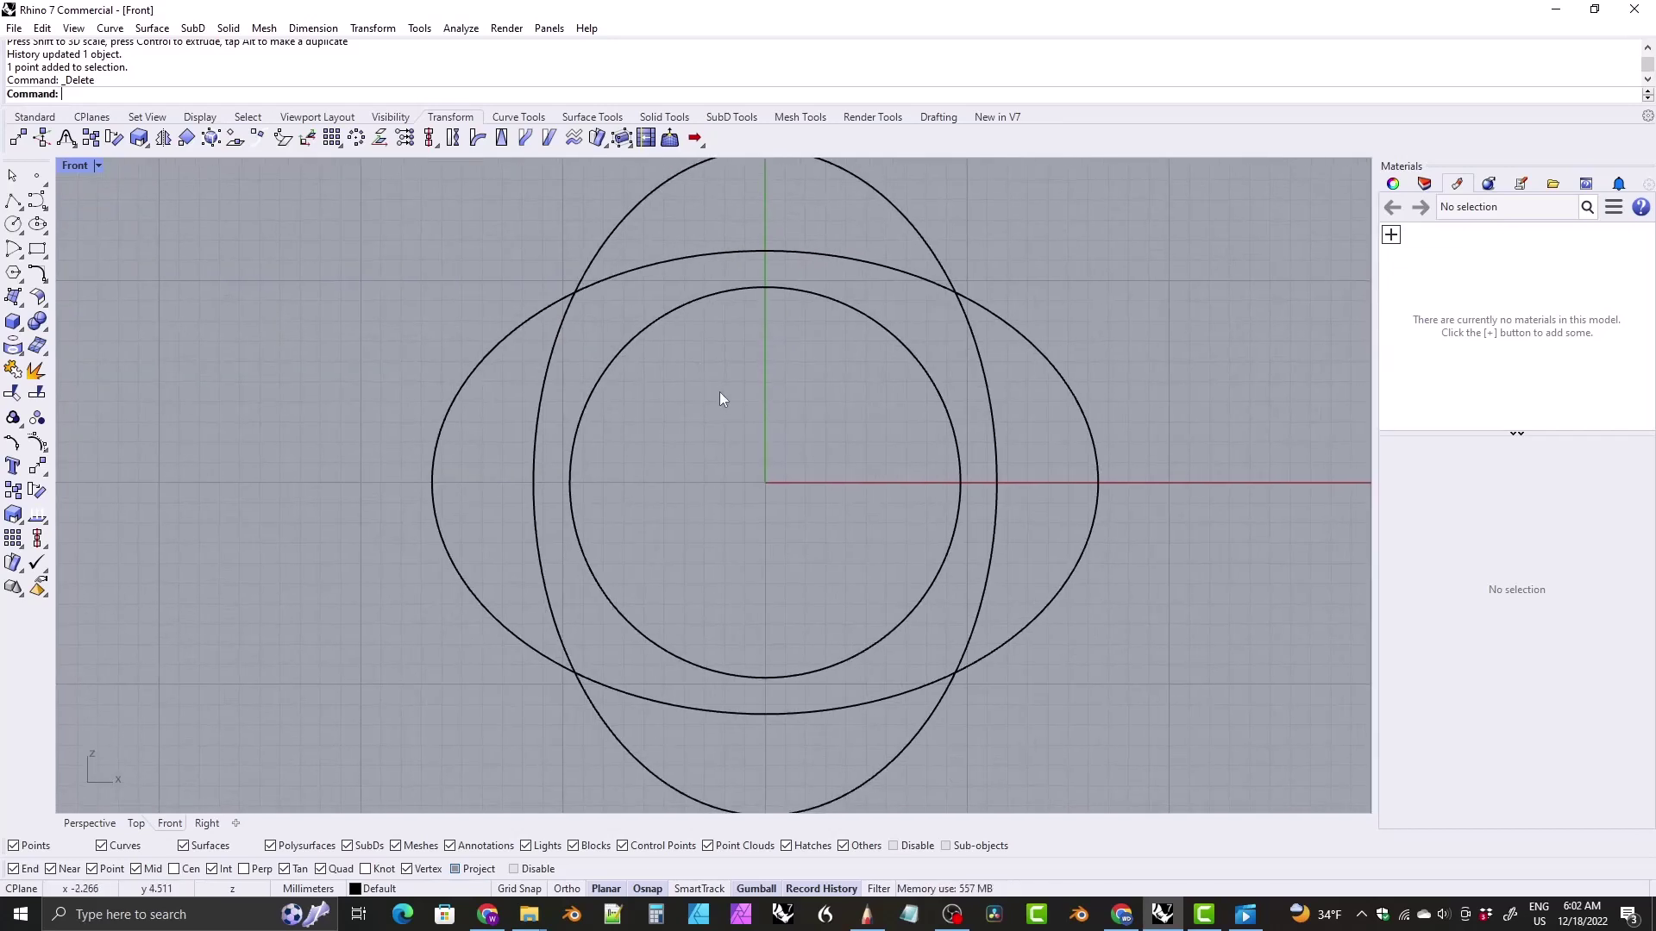
Step: Curve Boolean both ellipses with DeleteInput=All, keeping their combined overlap region
click(531, 318)
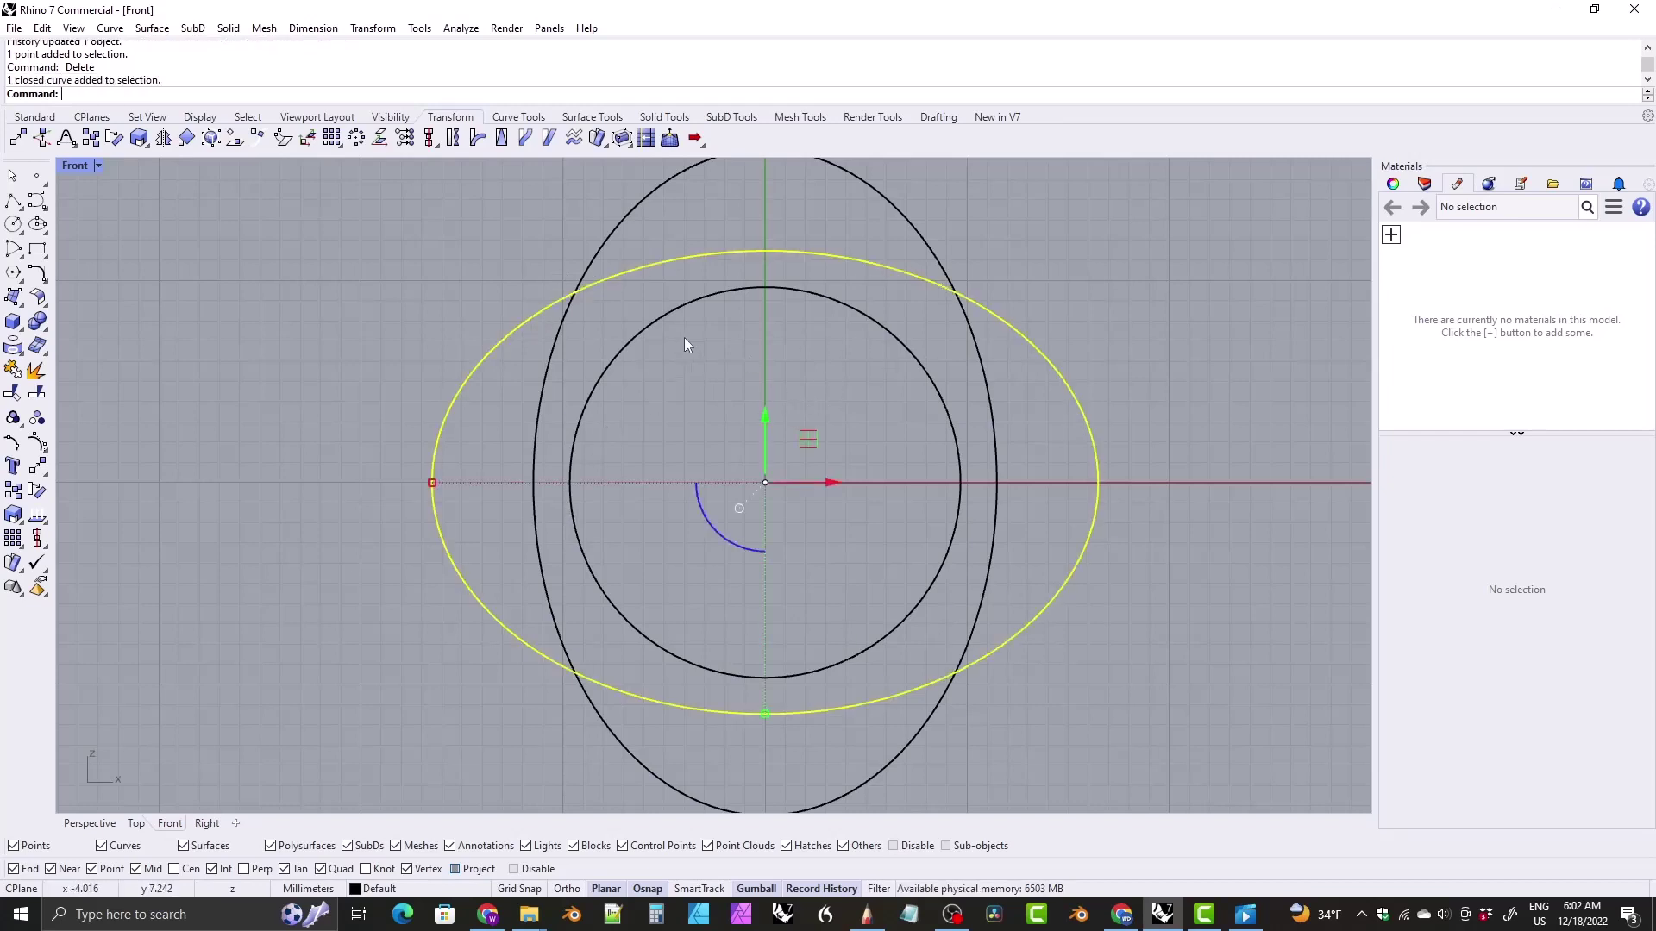
right_drag(687, 339, 656, 330)
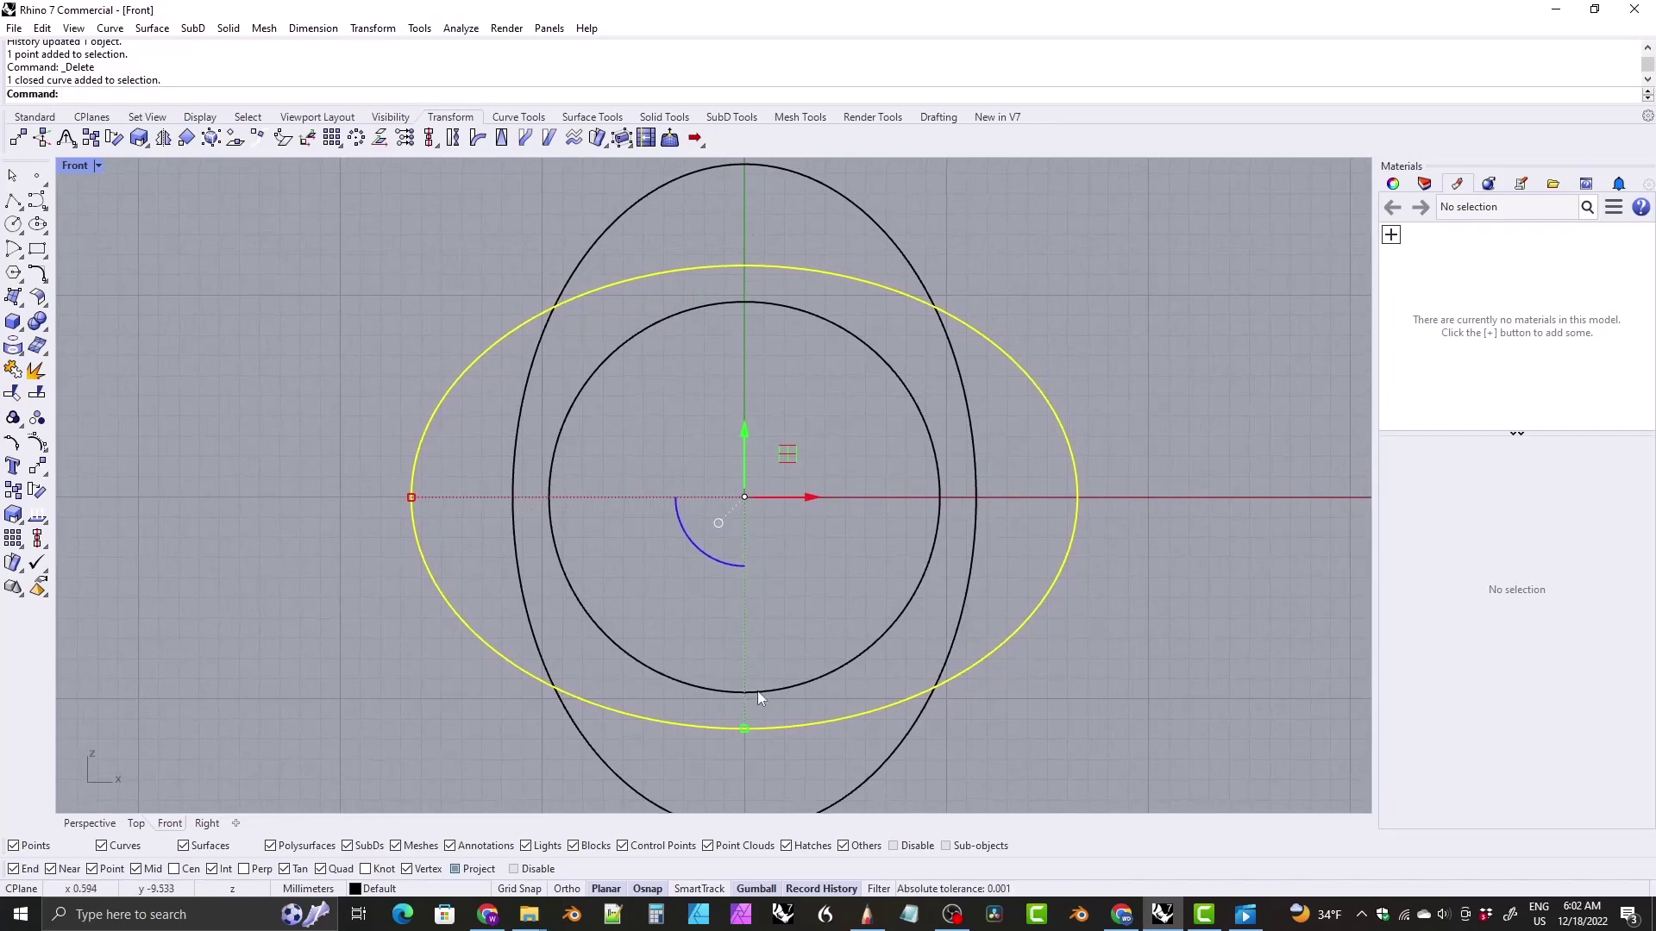
click(516, 458)
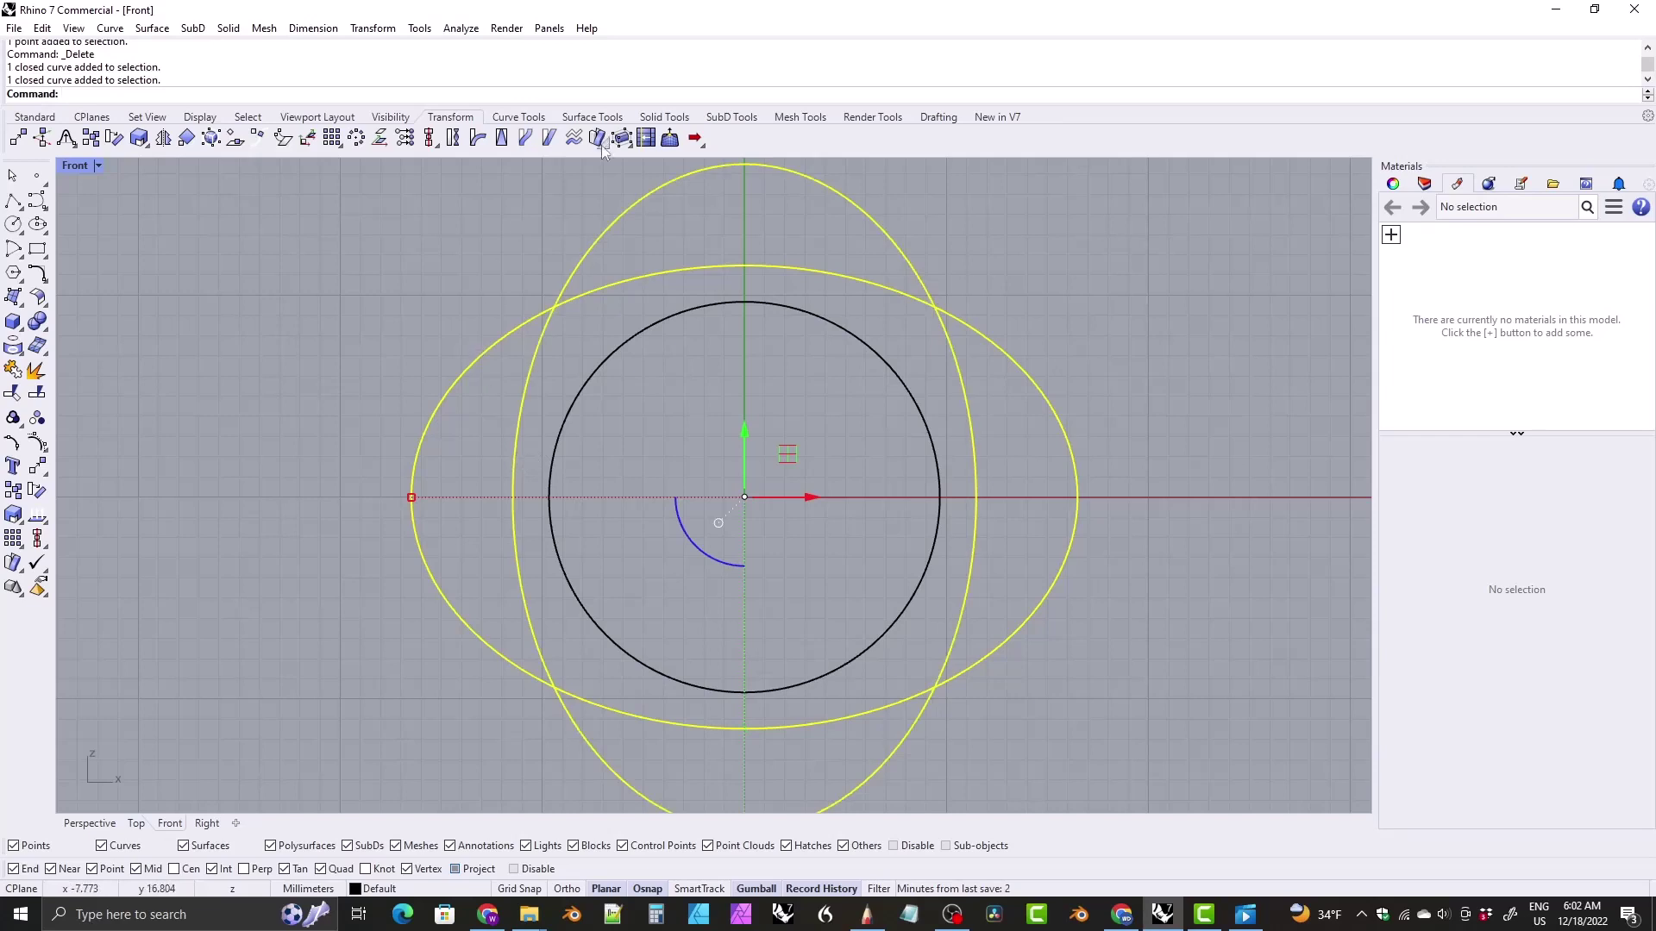
click(518, 117)
click(883, 137)
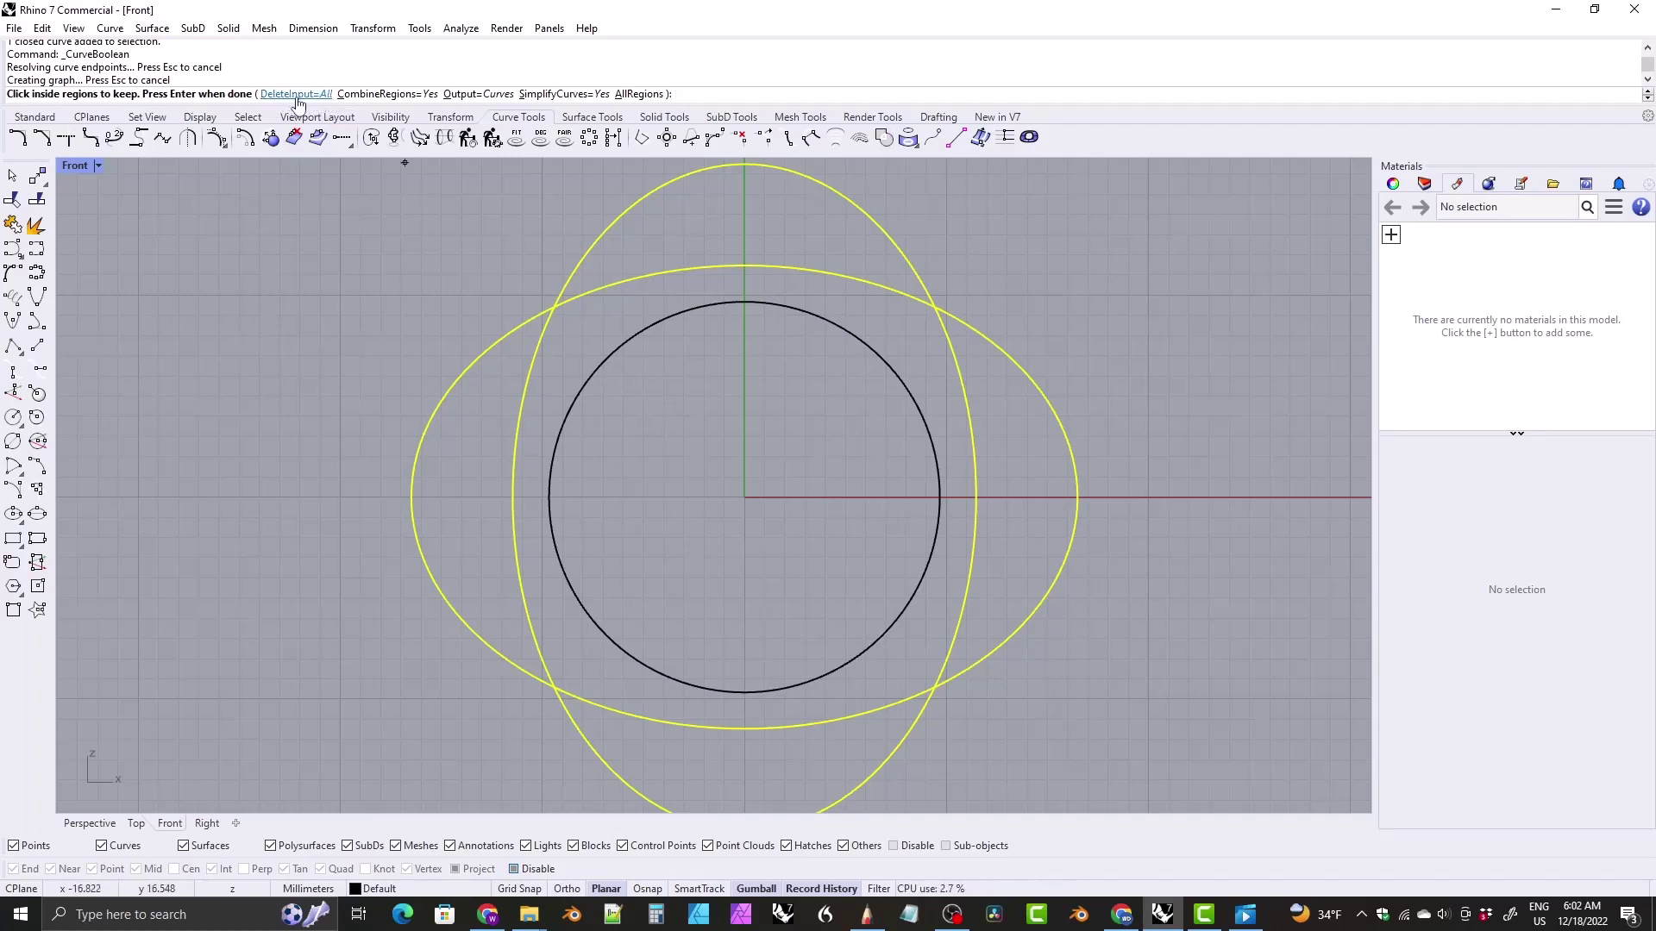
click(296, 94)
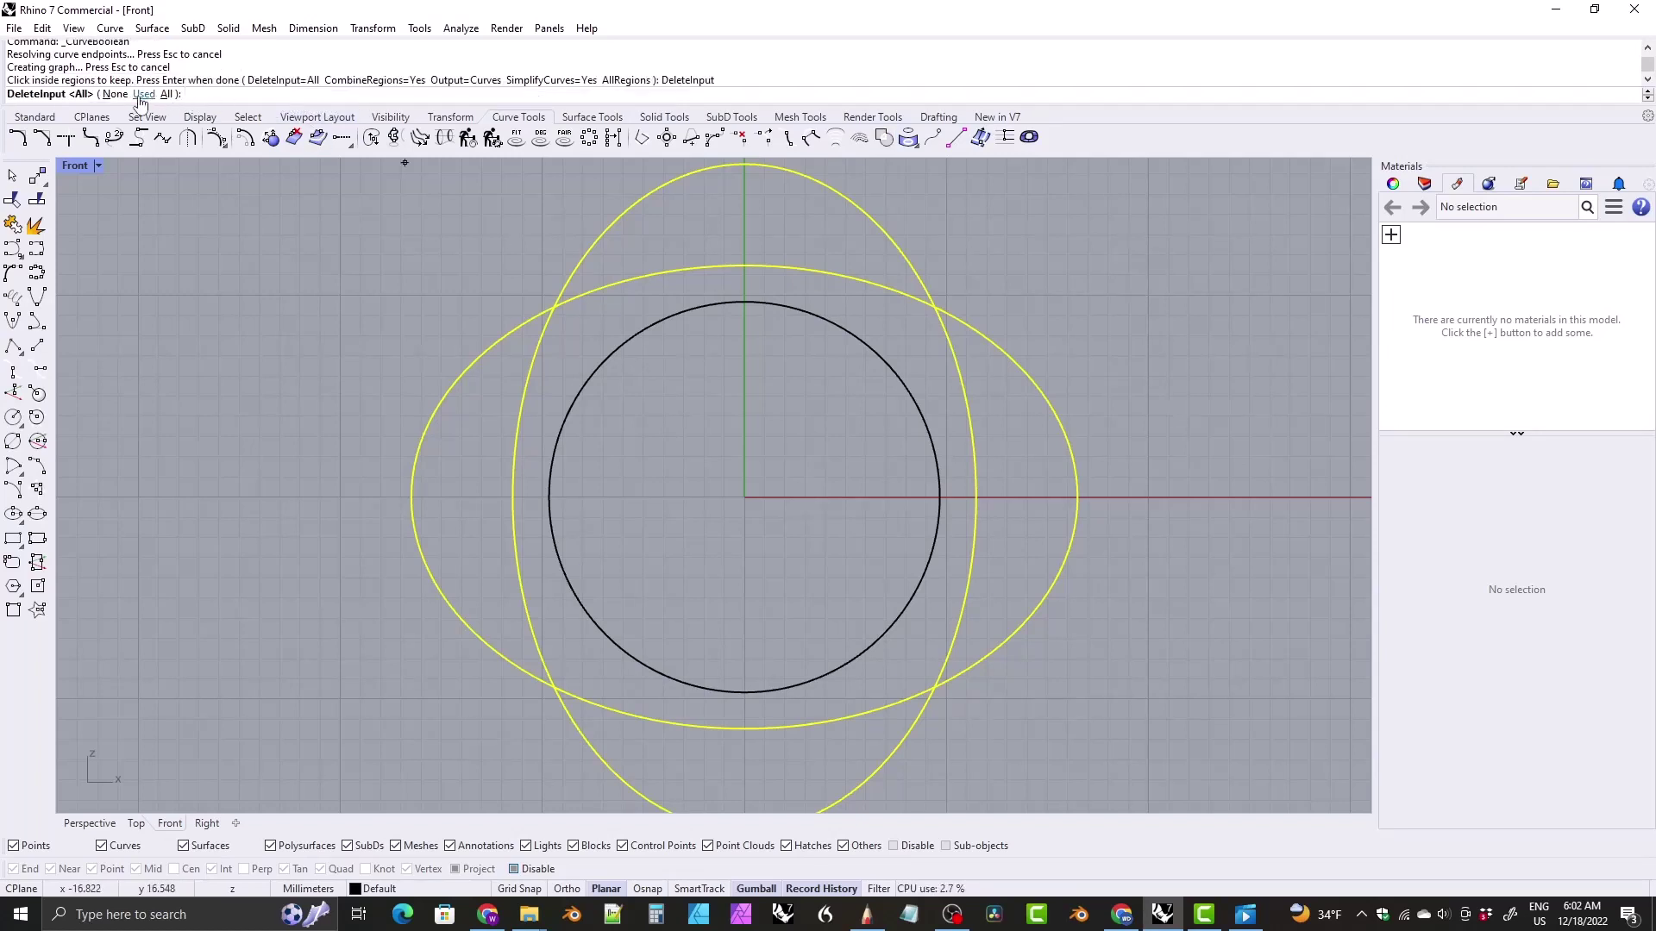
click(112, 94)
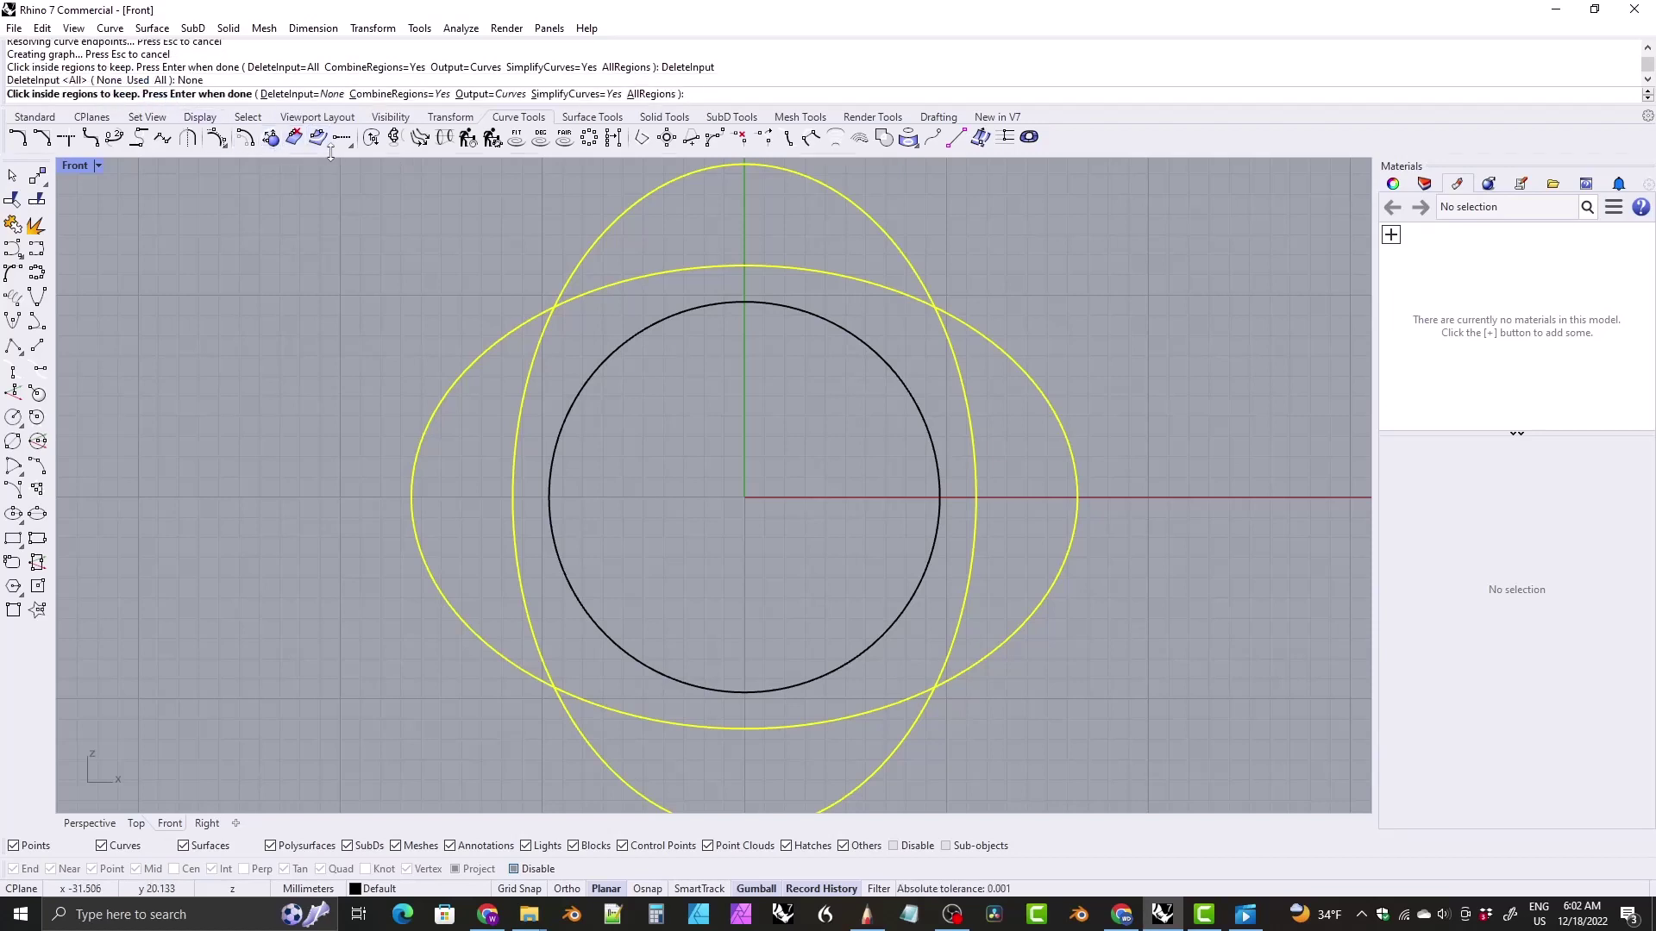
click(297, 94)
click(178, 94)
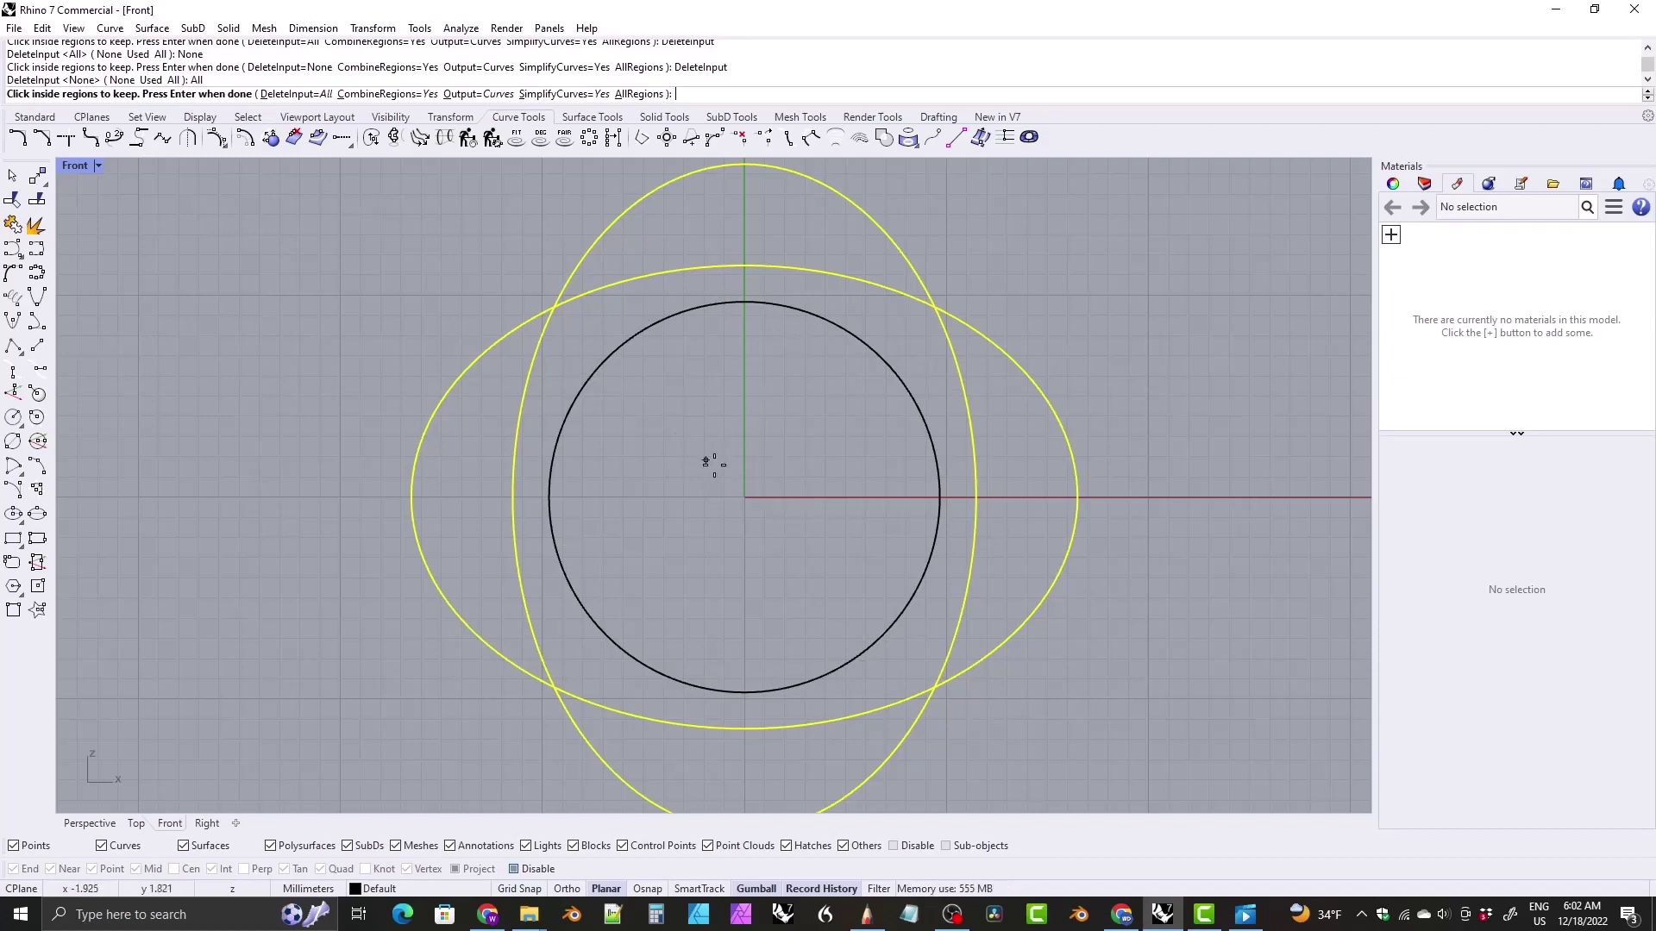
click(728, 487)
key(Return)
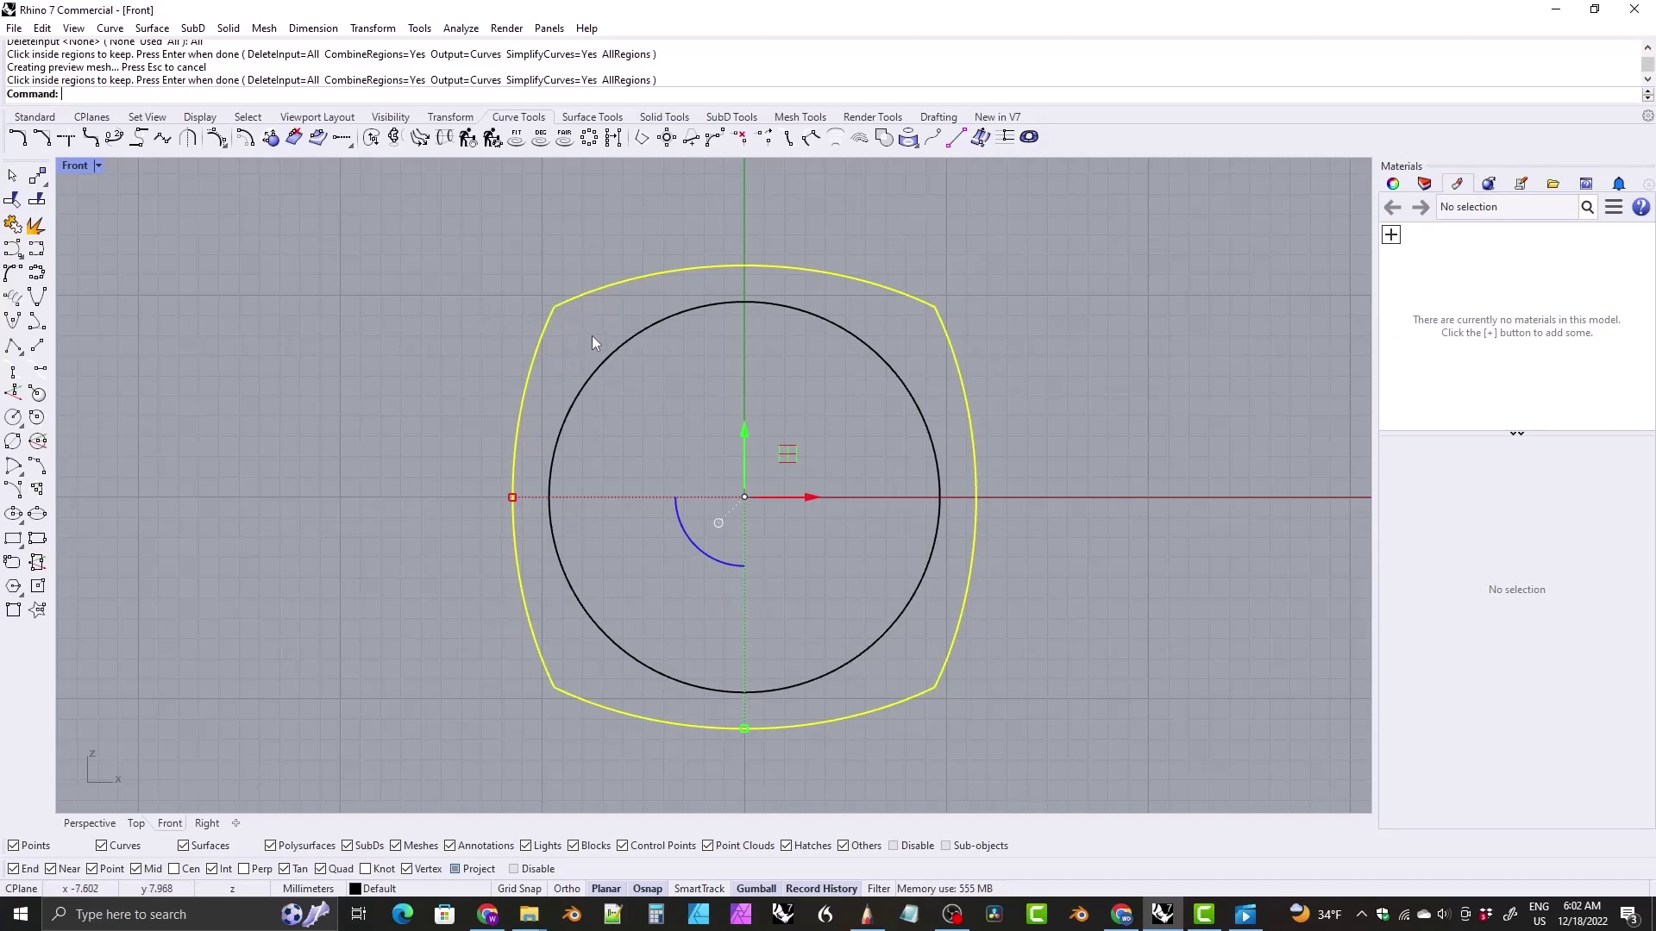
Step: Show the Layers panel listing Default and Layer 01 through Layer 05
click(1424, 183)
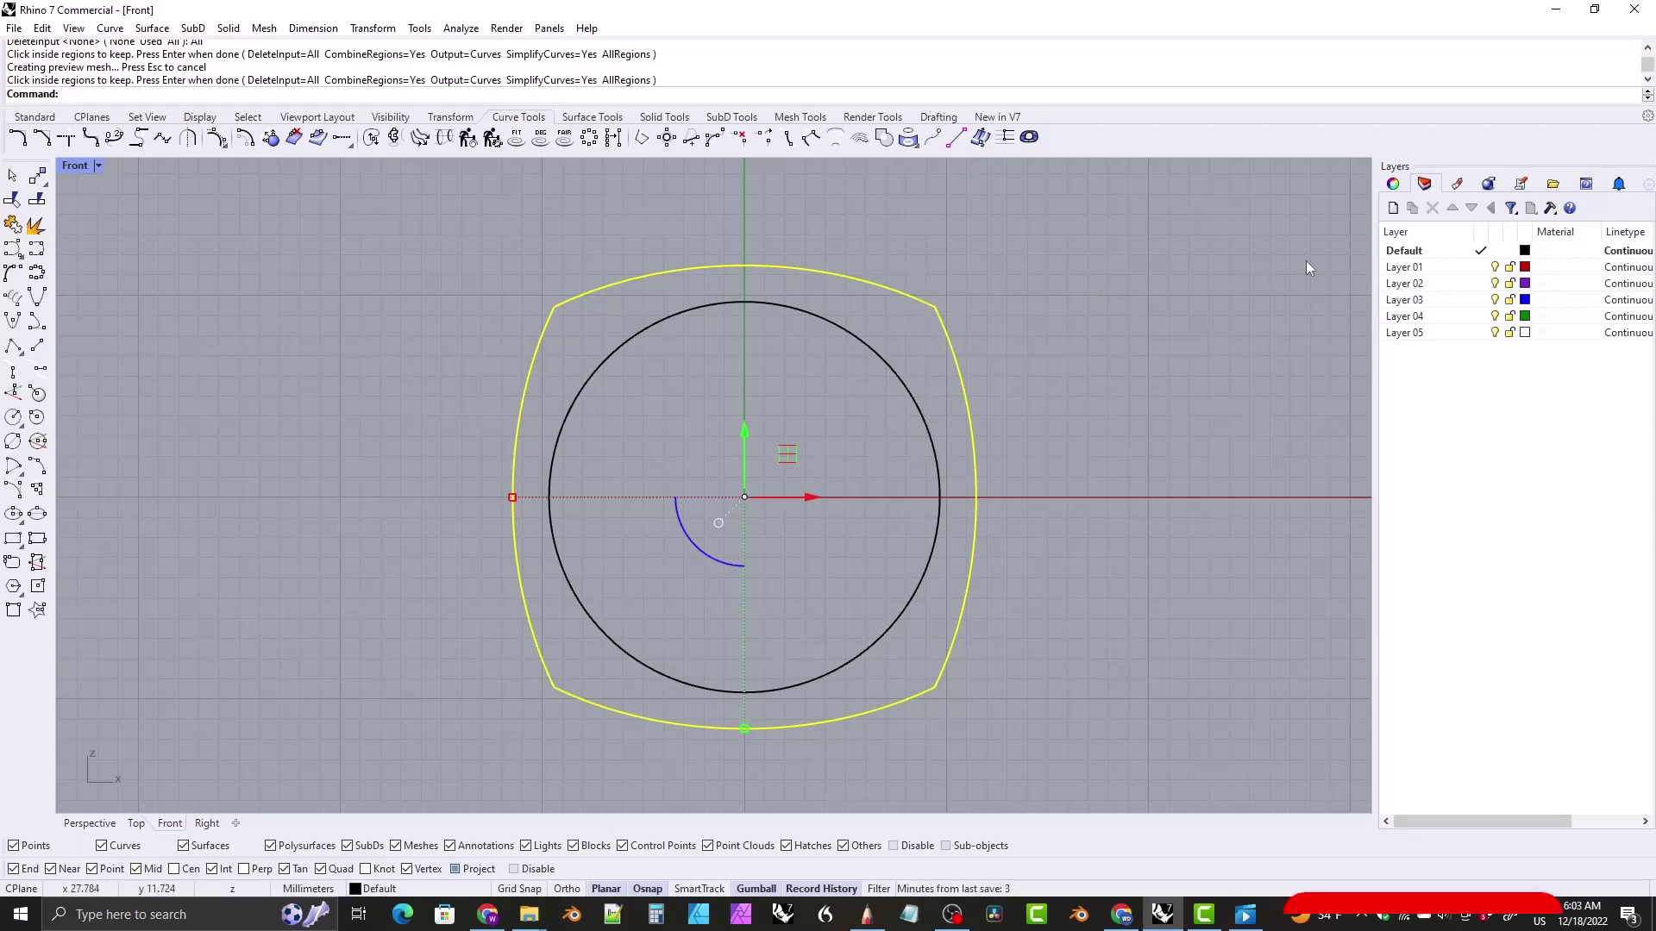
Step: Copy the rounded-square outline onto Layer 02 as a backup
right_click(1403, 288)
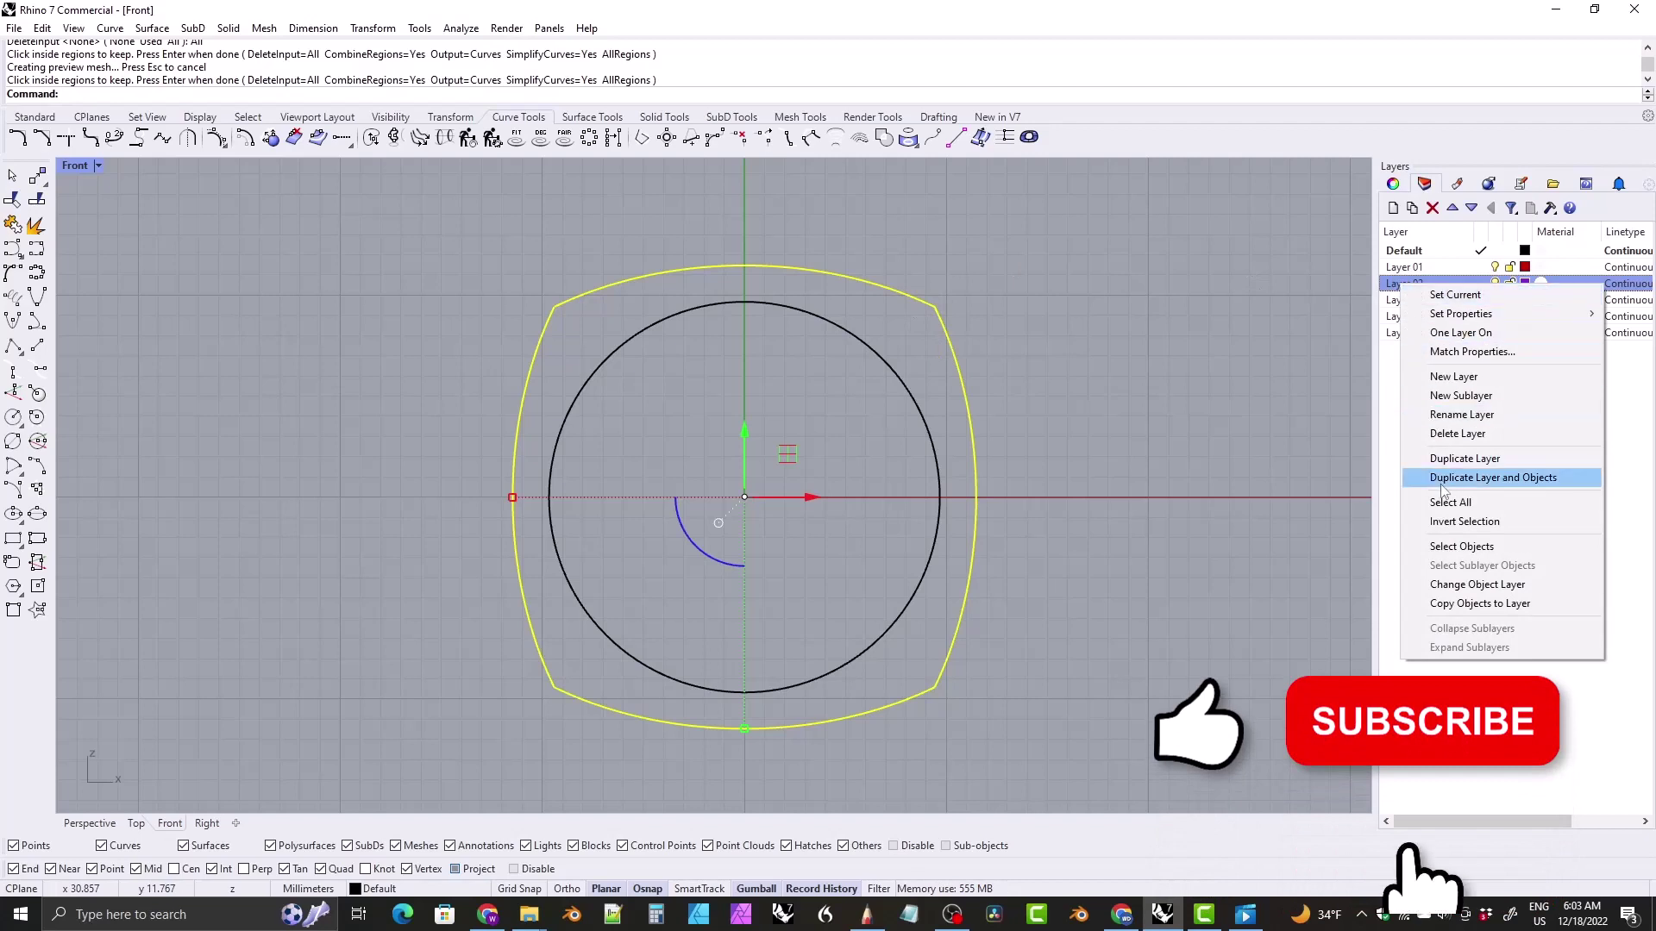
click(1446, 603)
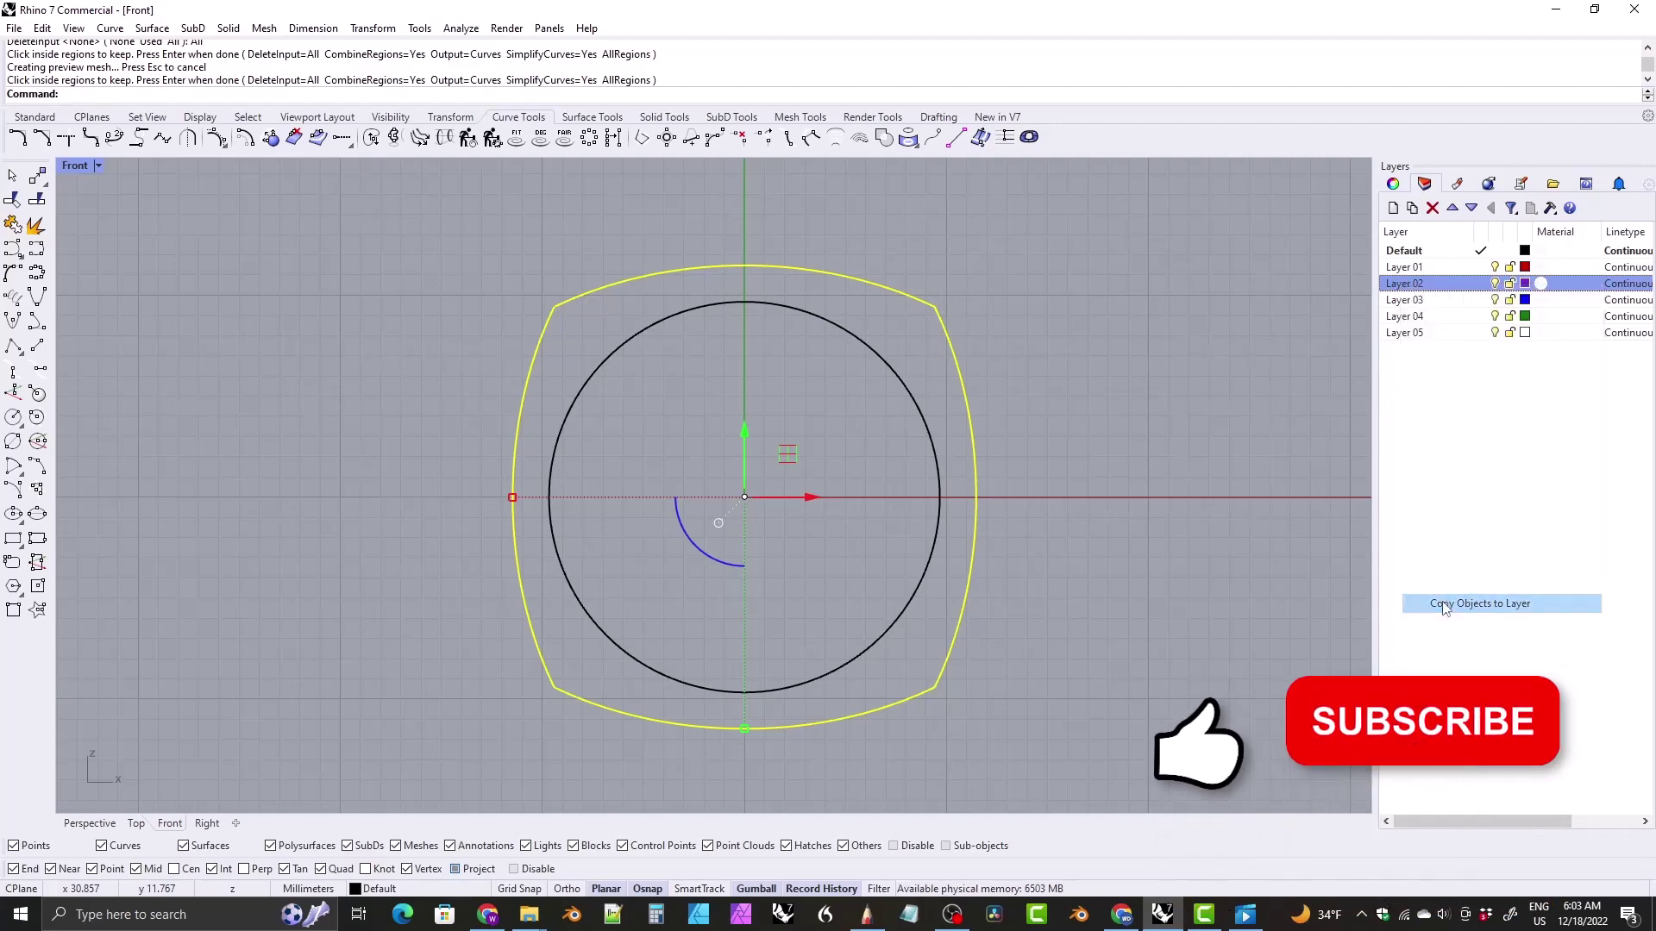
click(959, 366)
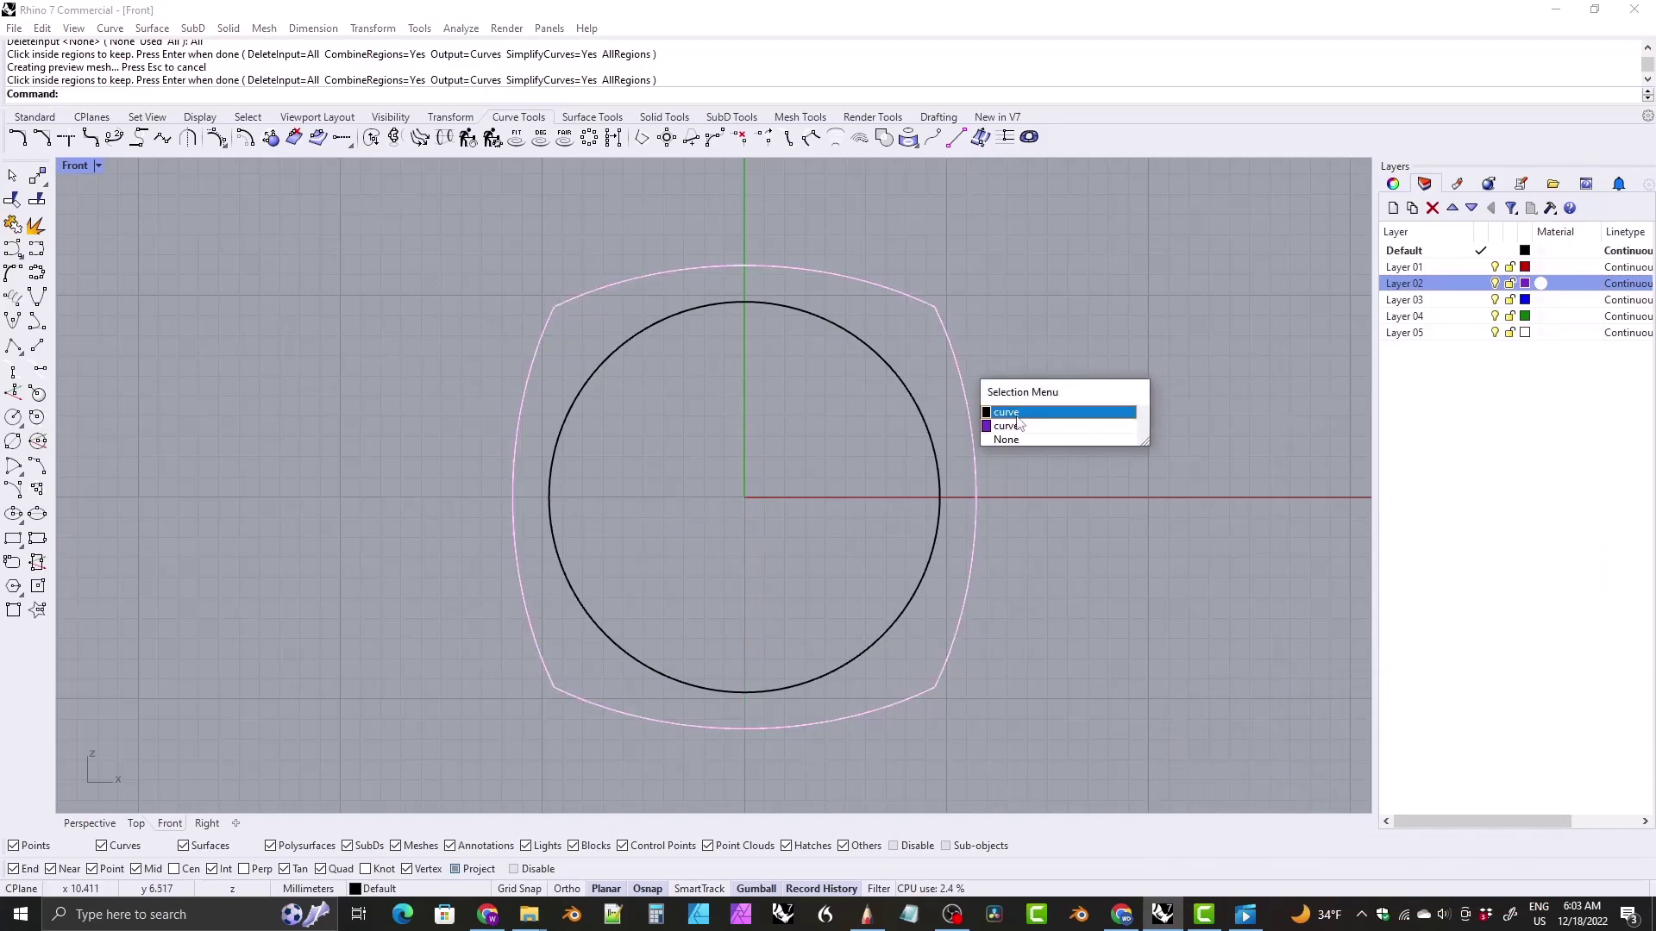
click(1035, 334)
Step: Rename Layer 02 to 'copies', turn it off, and select the outline
click(1405, 285)
text(copies)
key(Return)
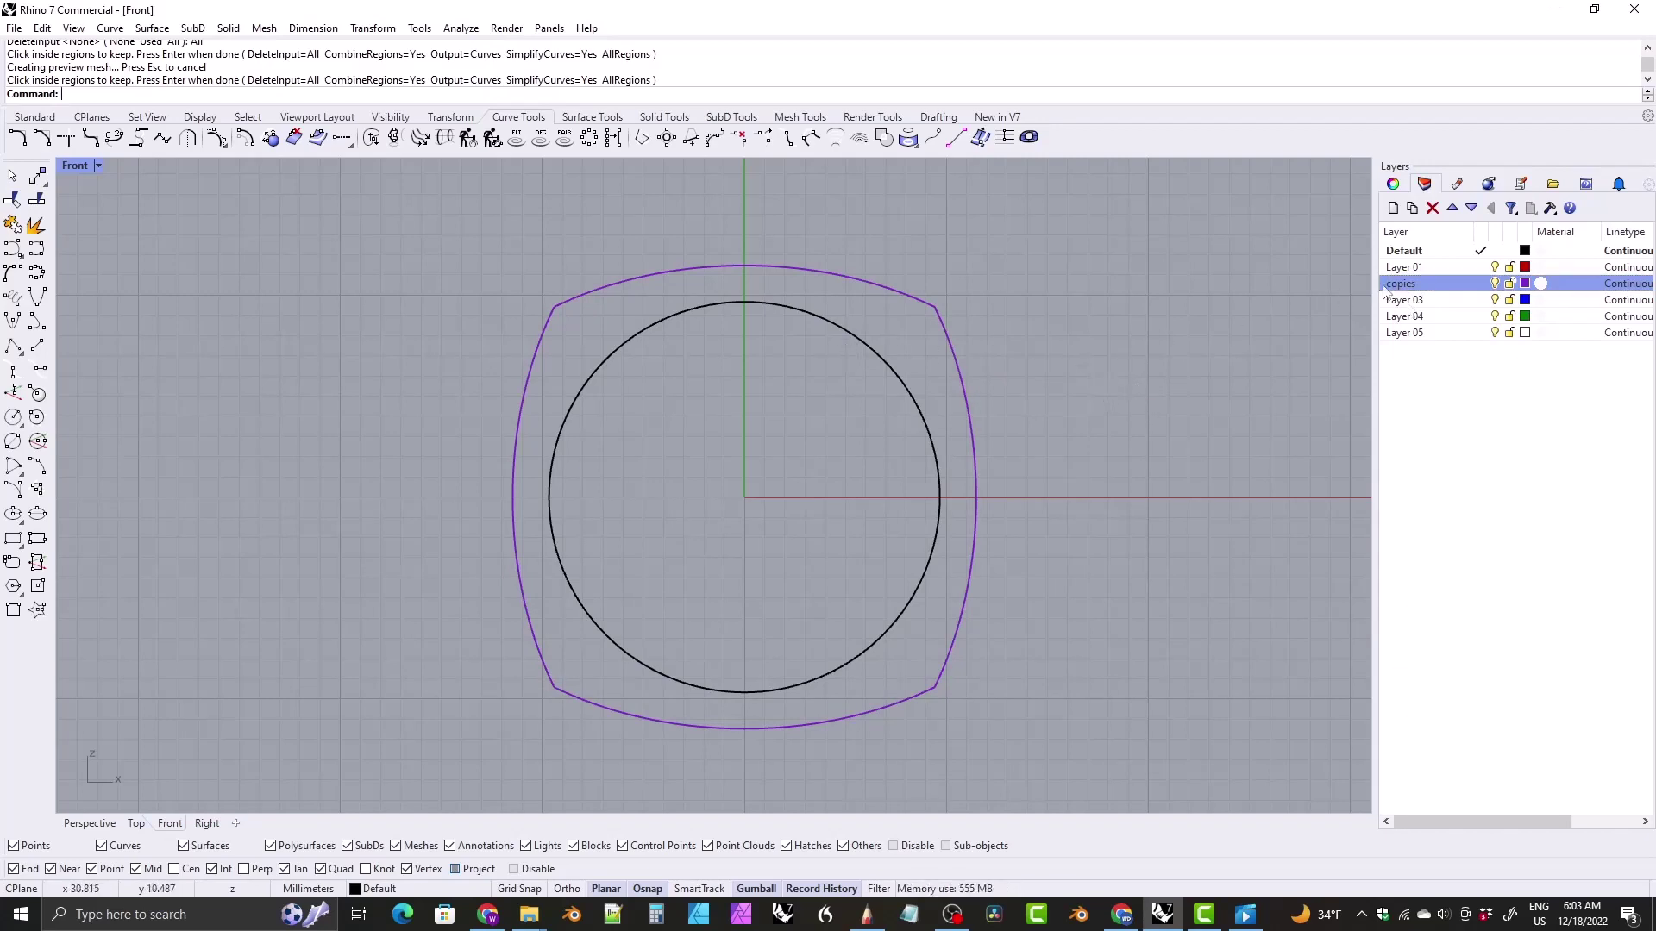
click(1494, 283)
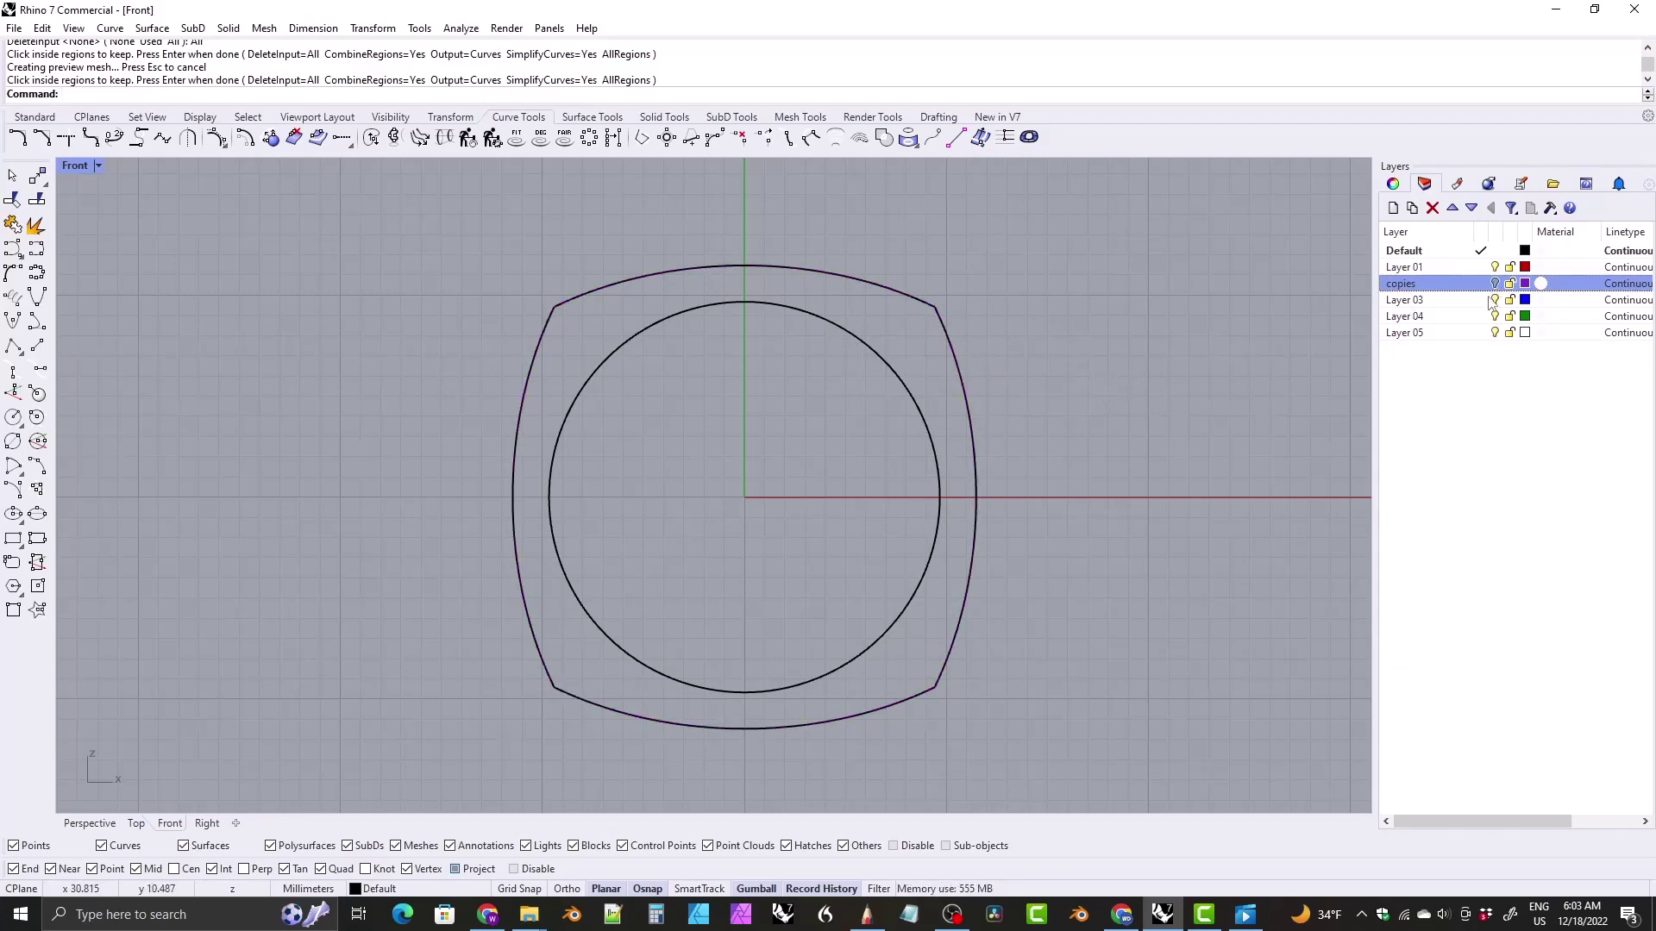
click(943, 328)
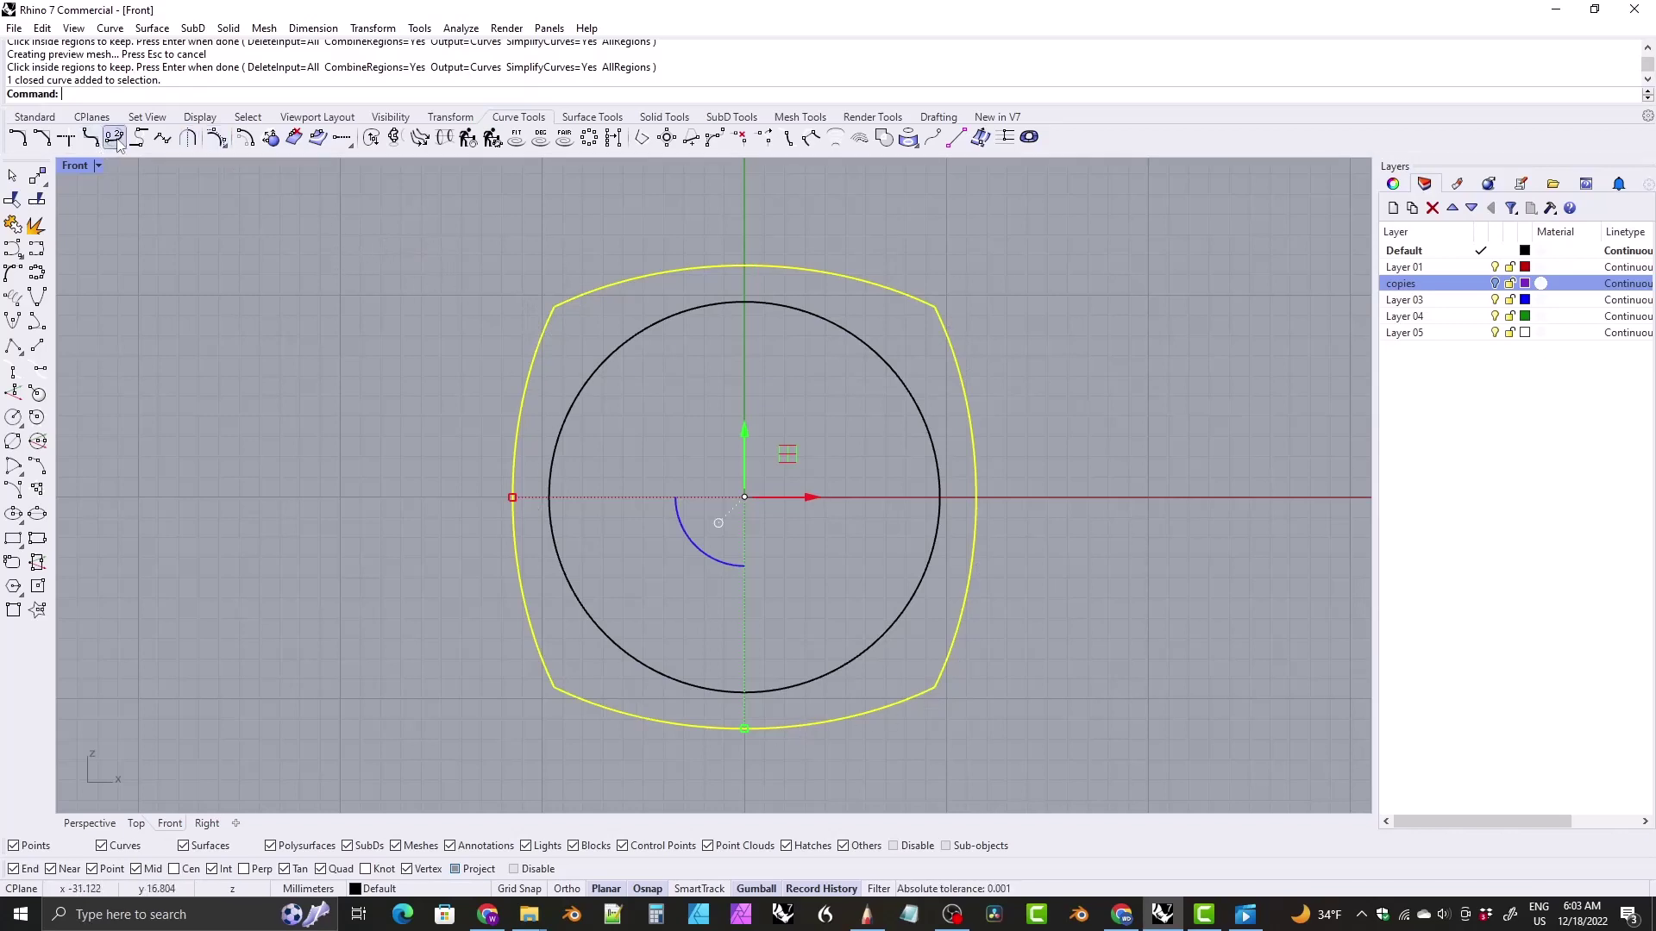
Step: Run Fillet Corners on the outline with a radius of 3
click(90, 139)
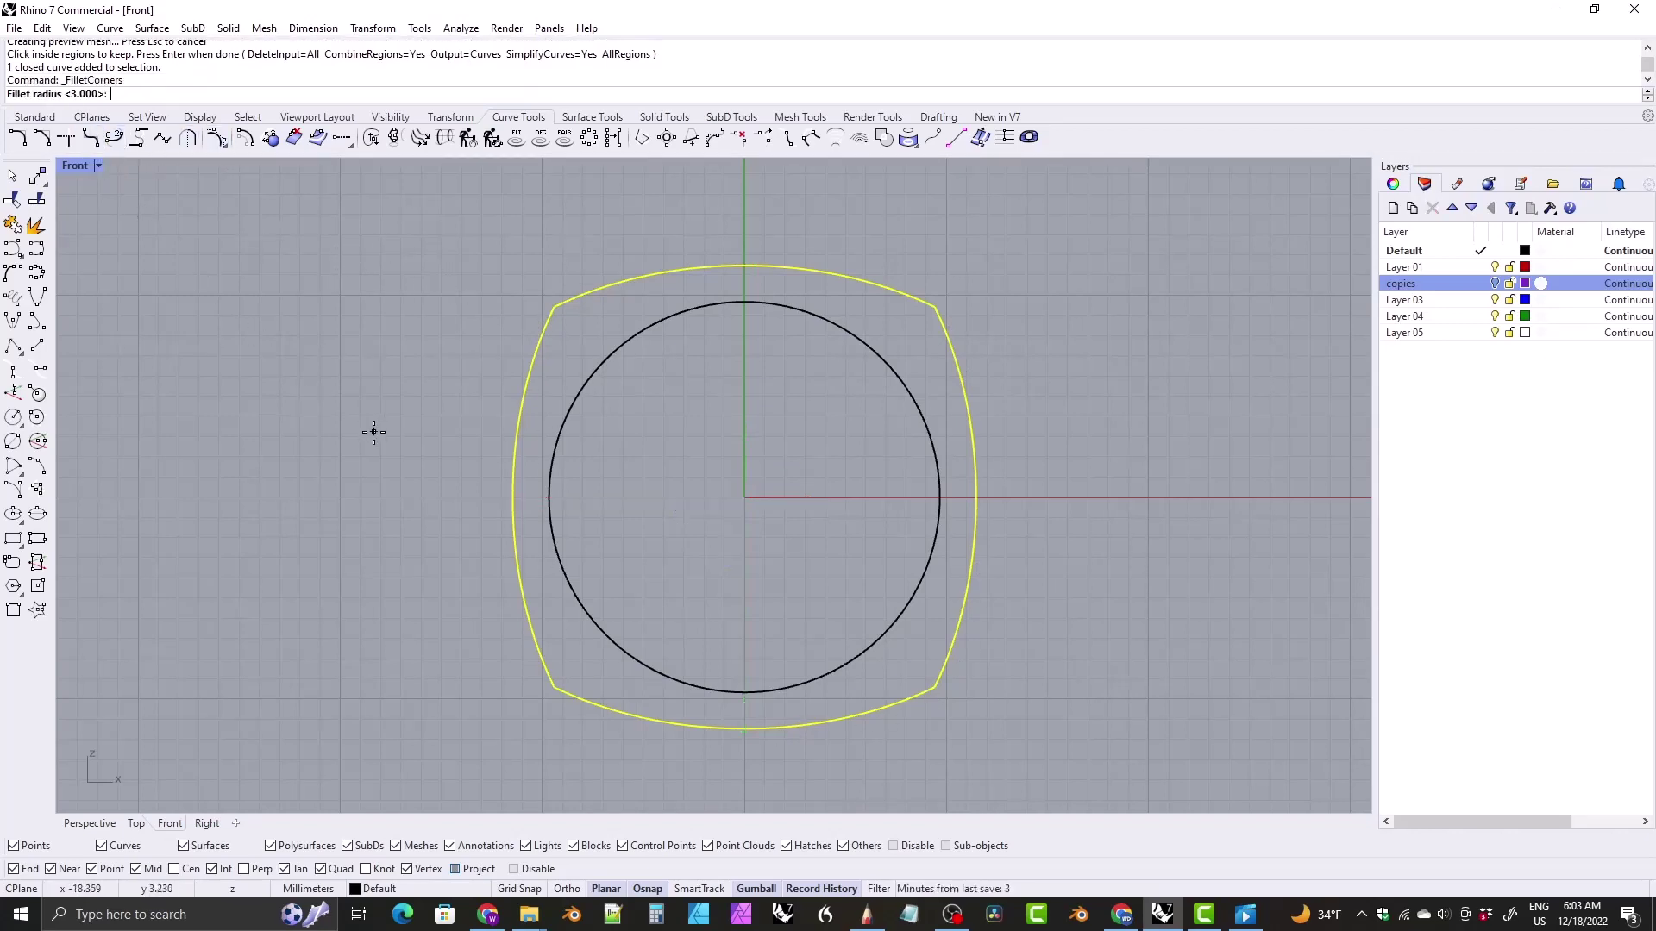
text(3)
key(Return)
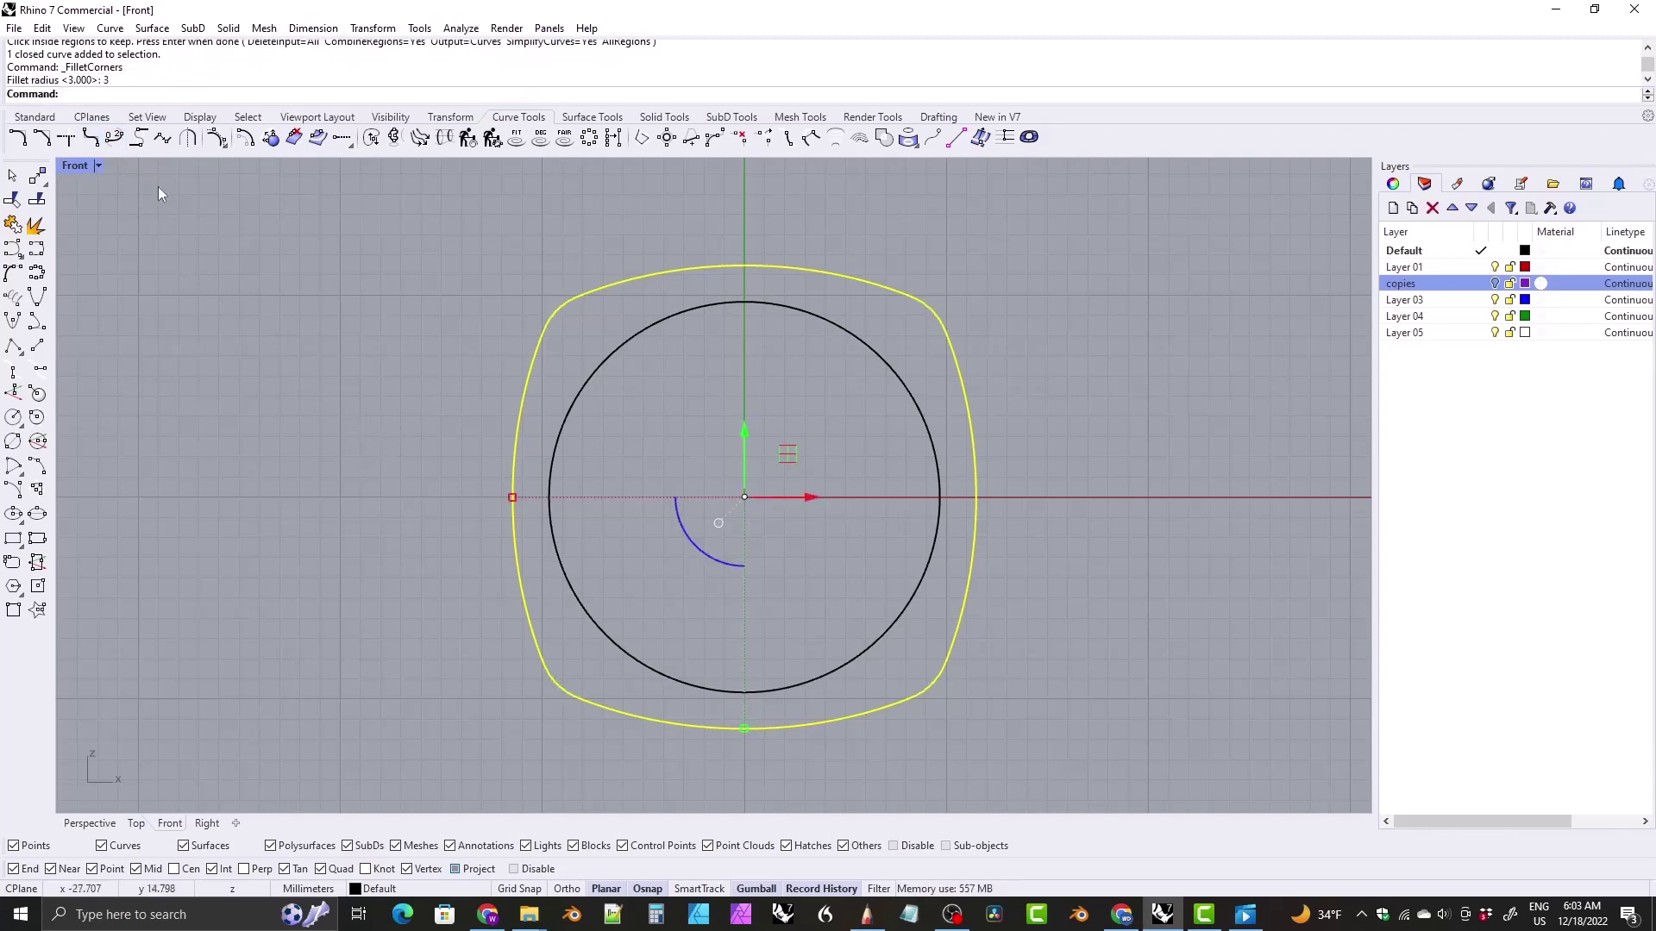
Step: Extrude the ring outline and inner circle 2.5 mm both ways, shown Shaded in Perspective
click(87, 823)
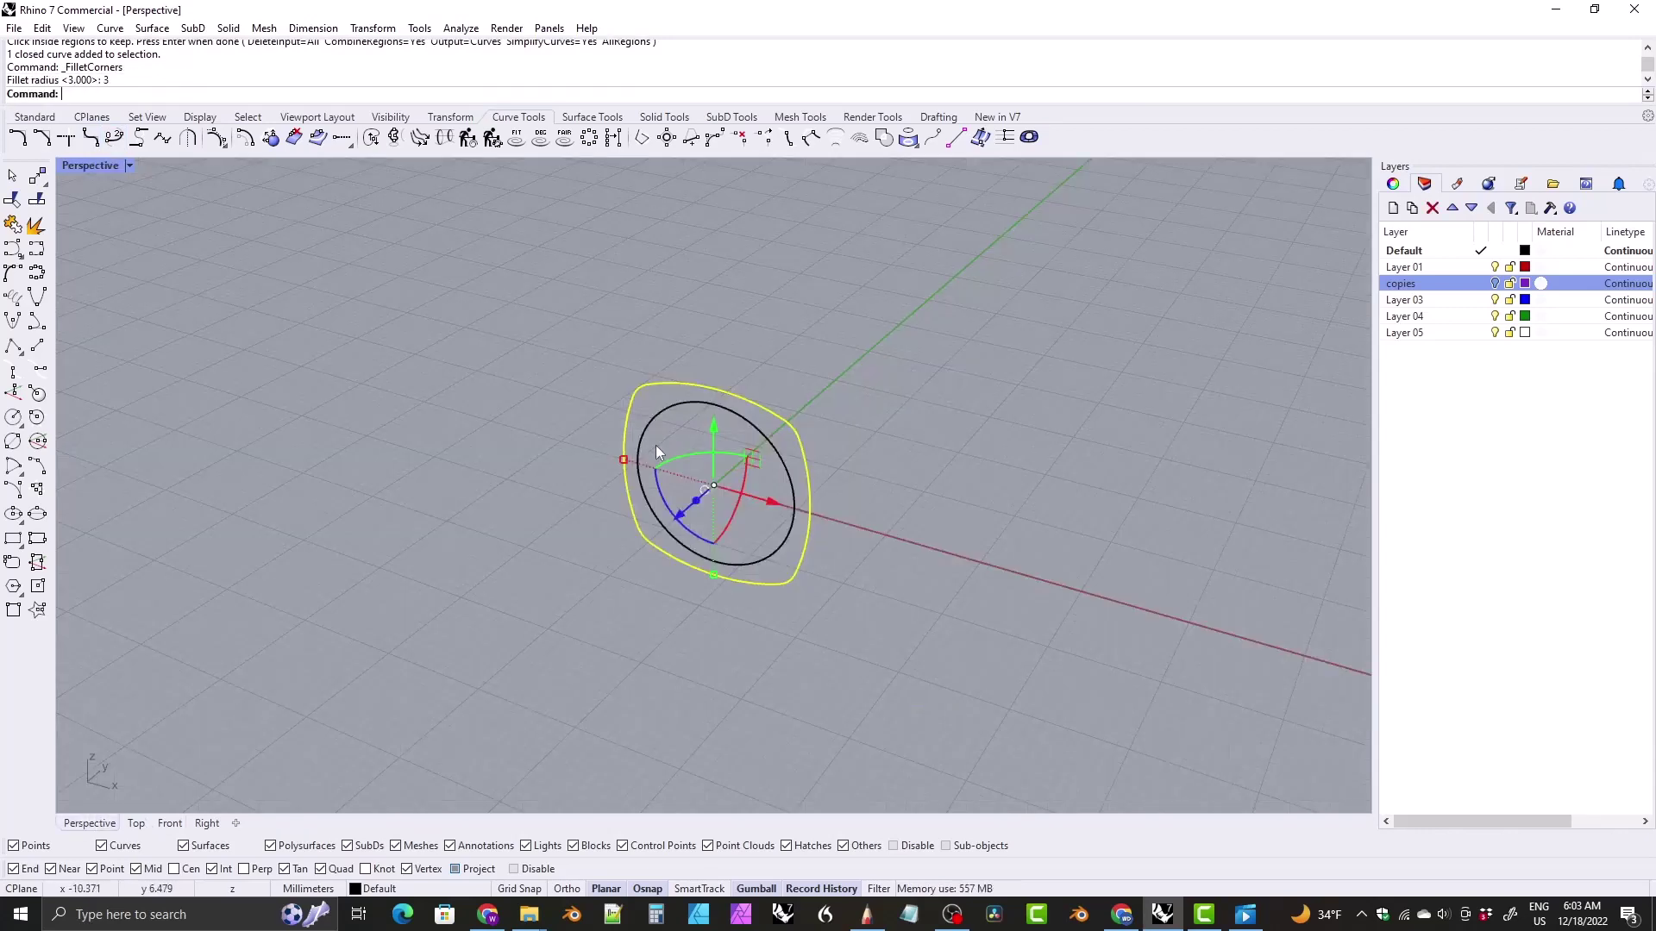
scroll(655, 381, up, 3)
click(650, 346)
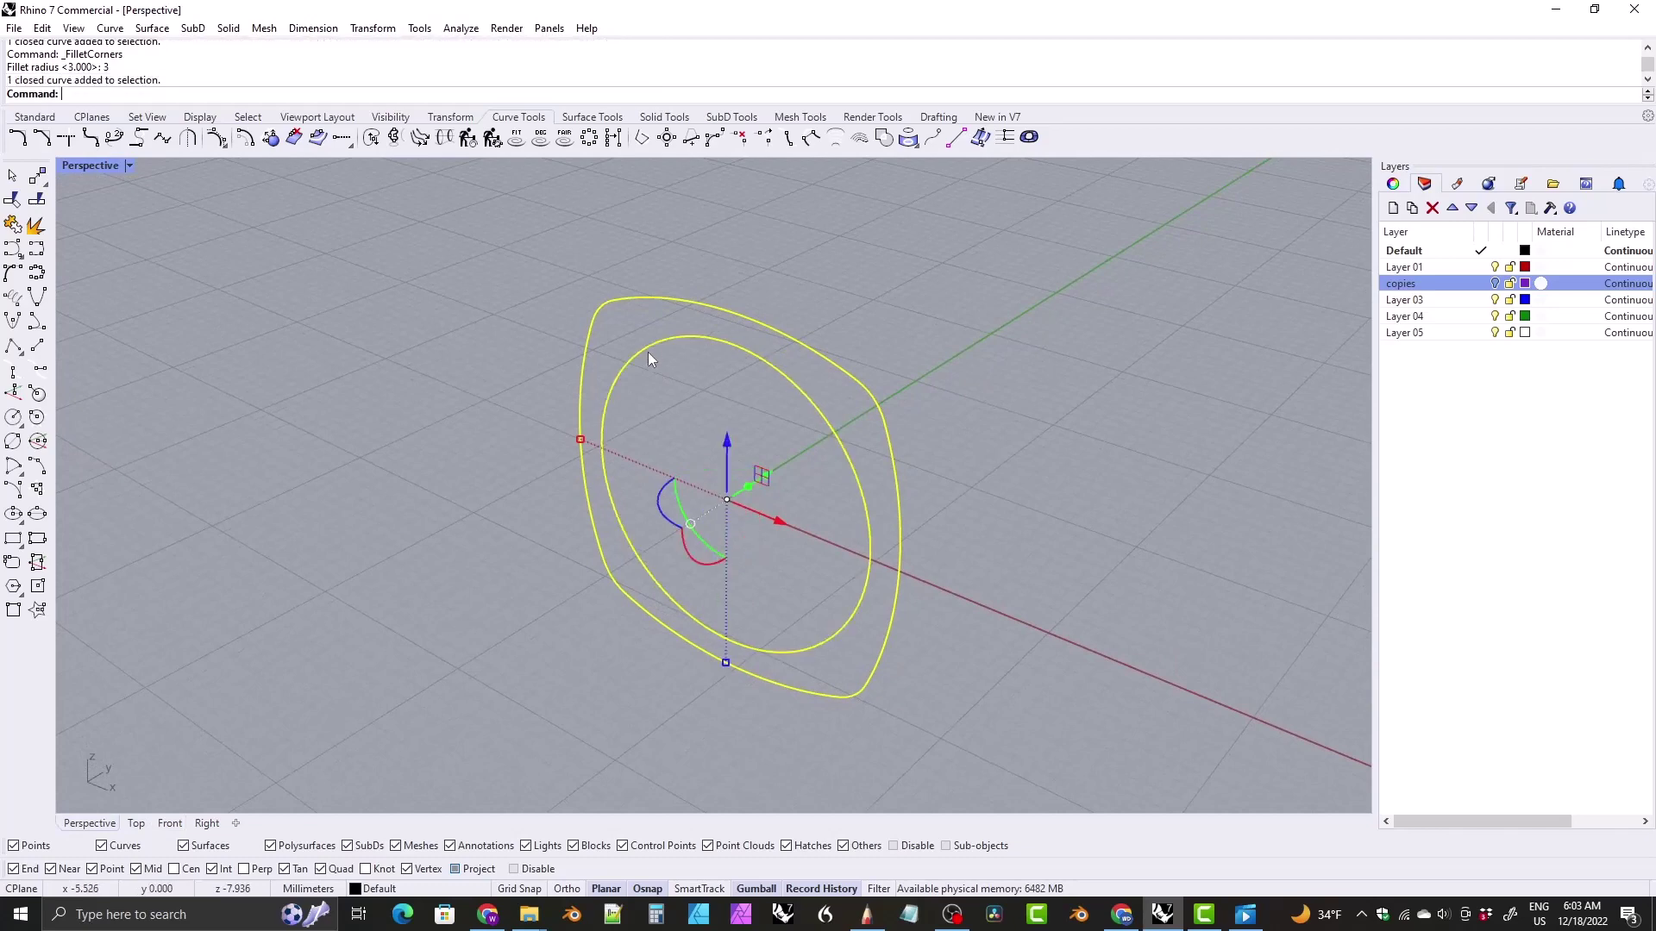
right_drag(640, 369, 652, 352)
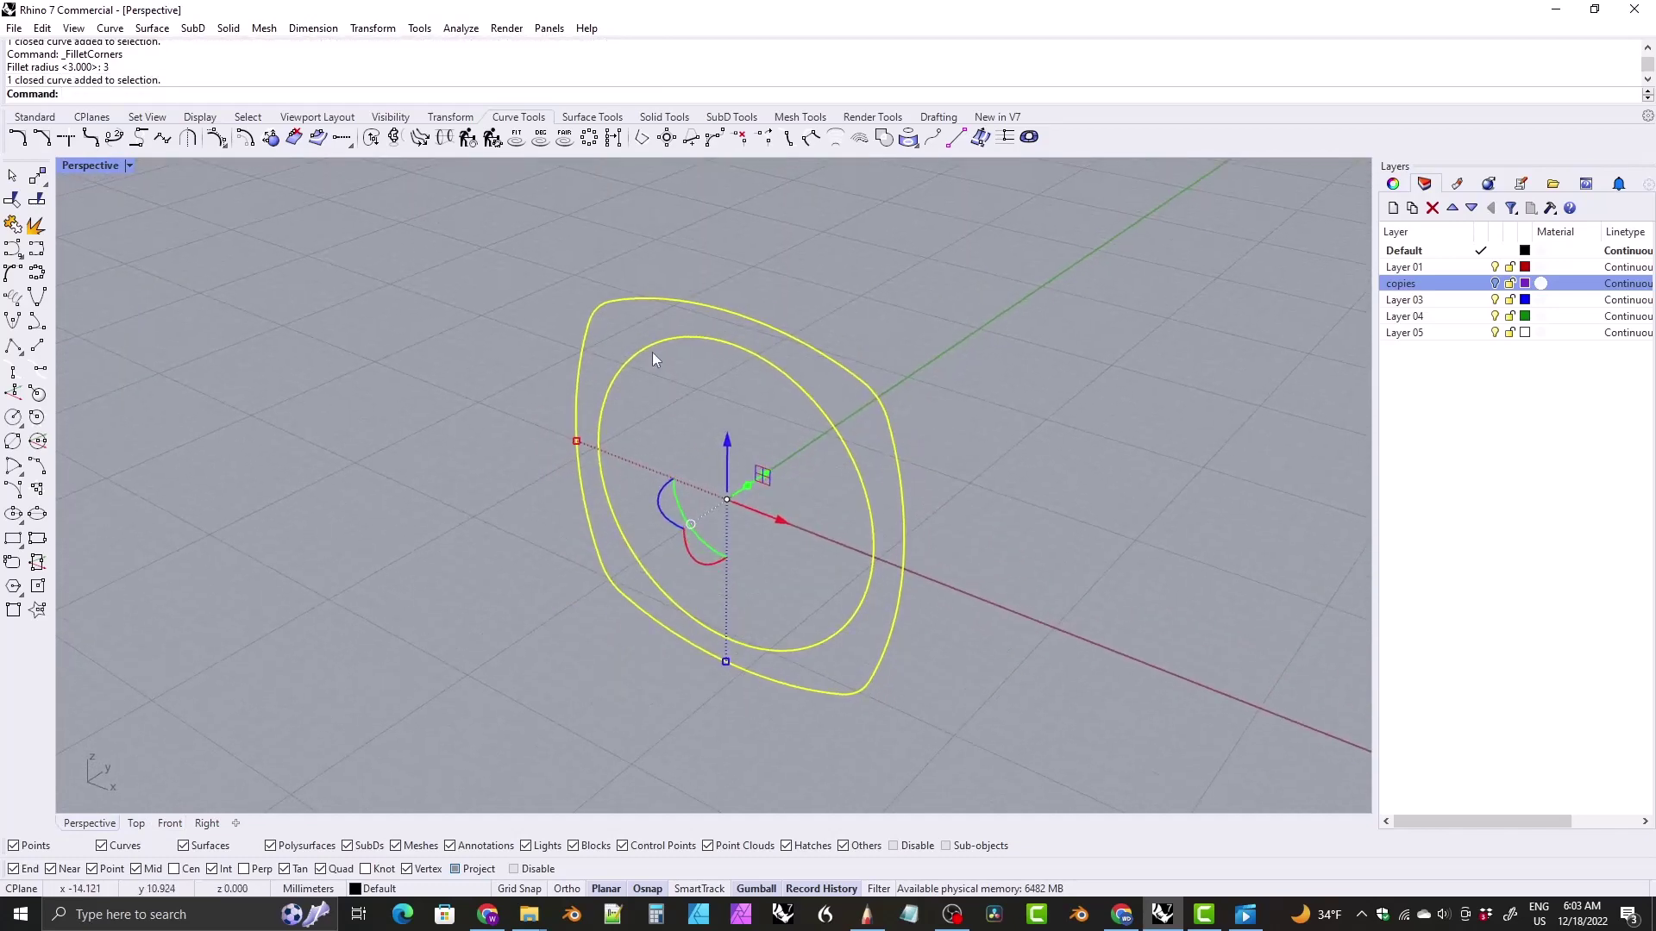
click(661, 118)
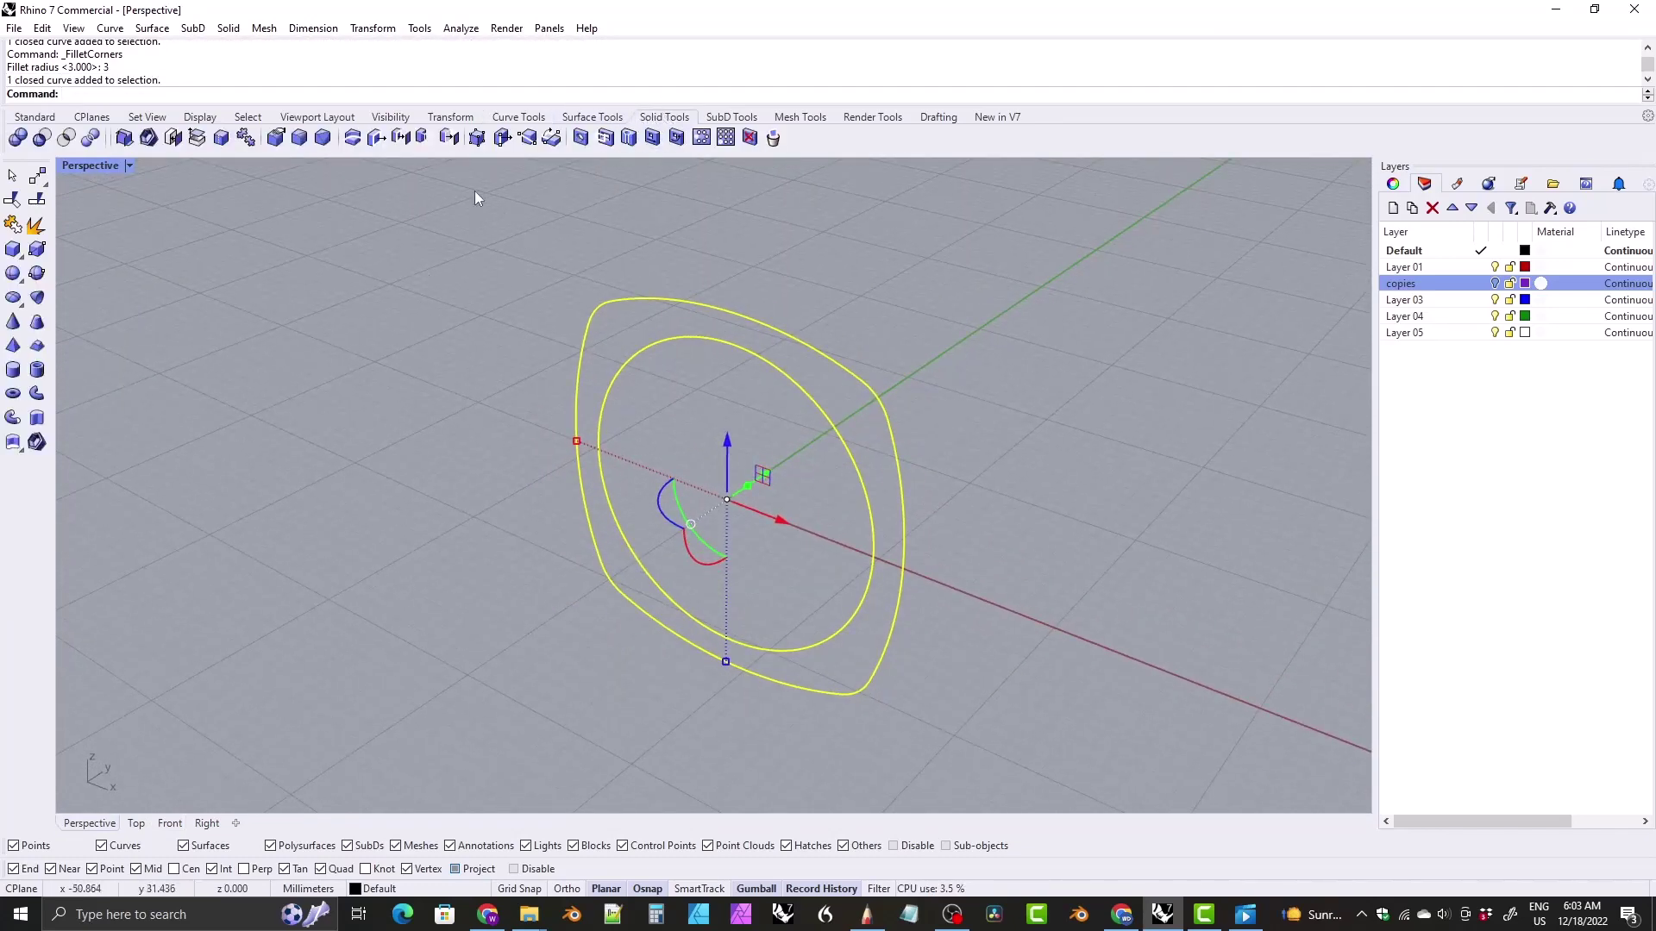
click(37, 418)
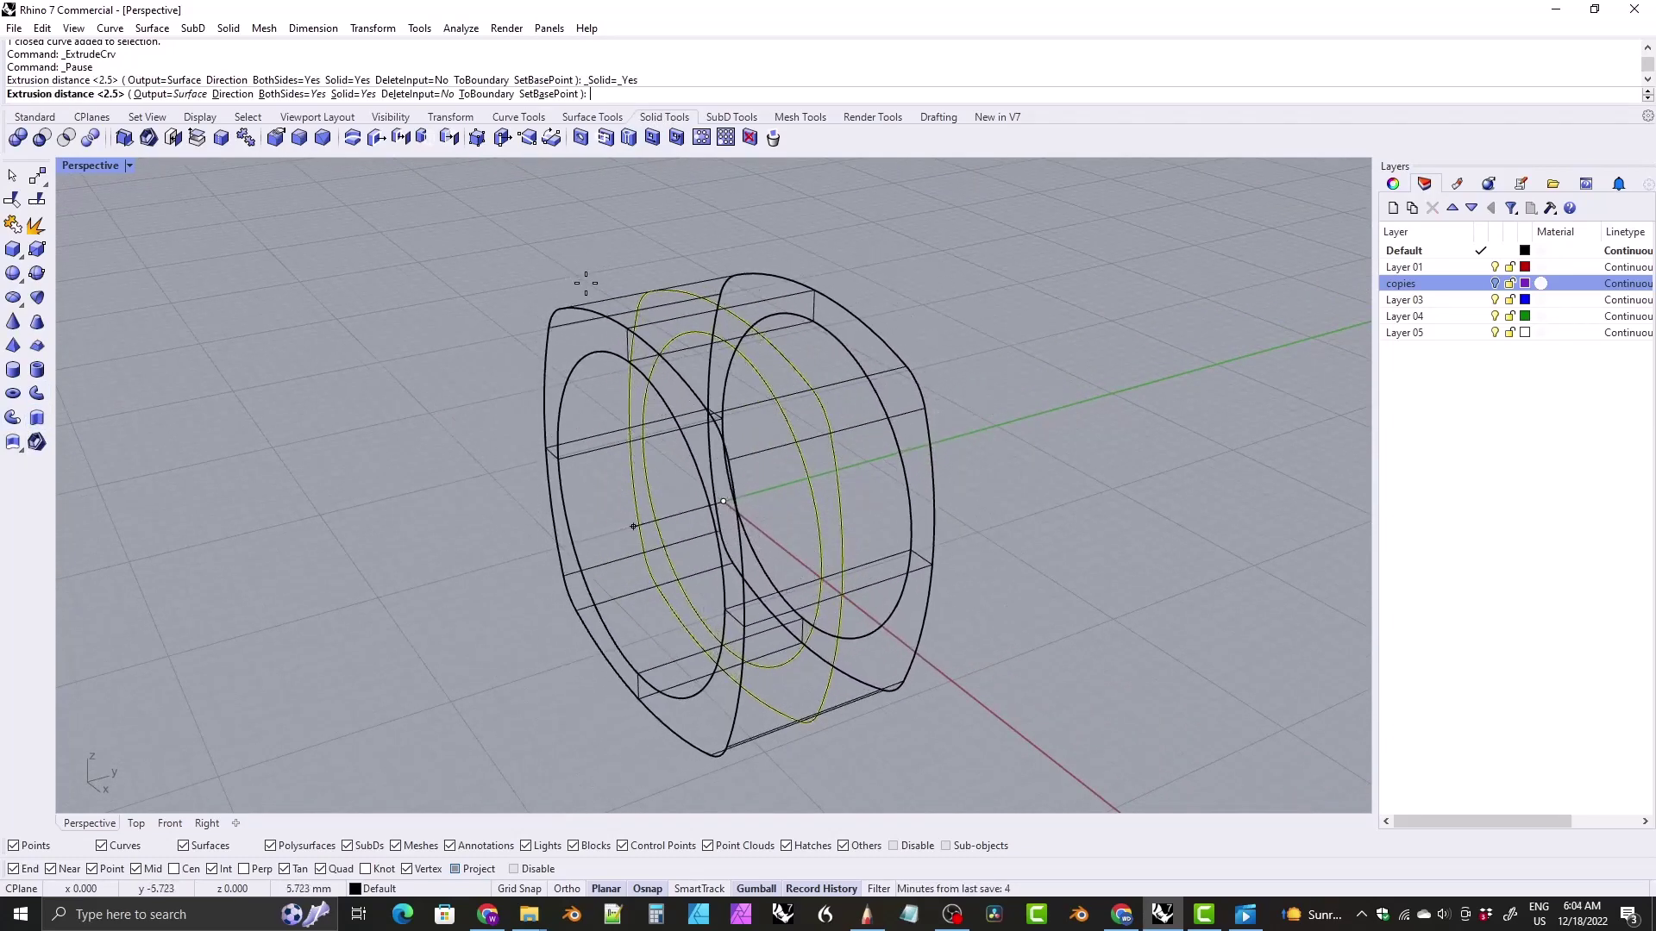
text(2.5)
key(Return)
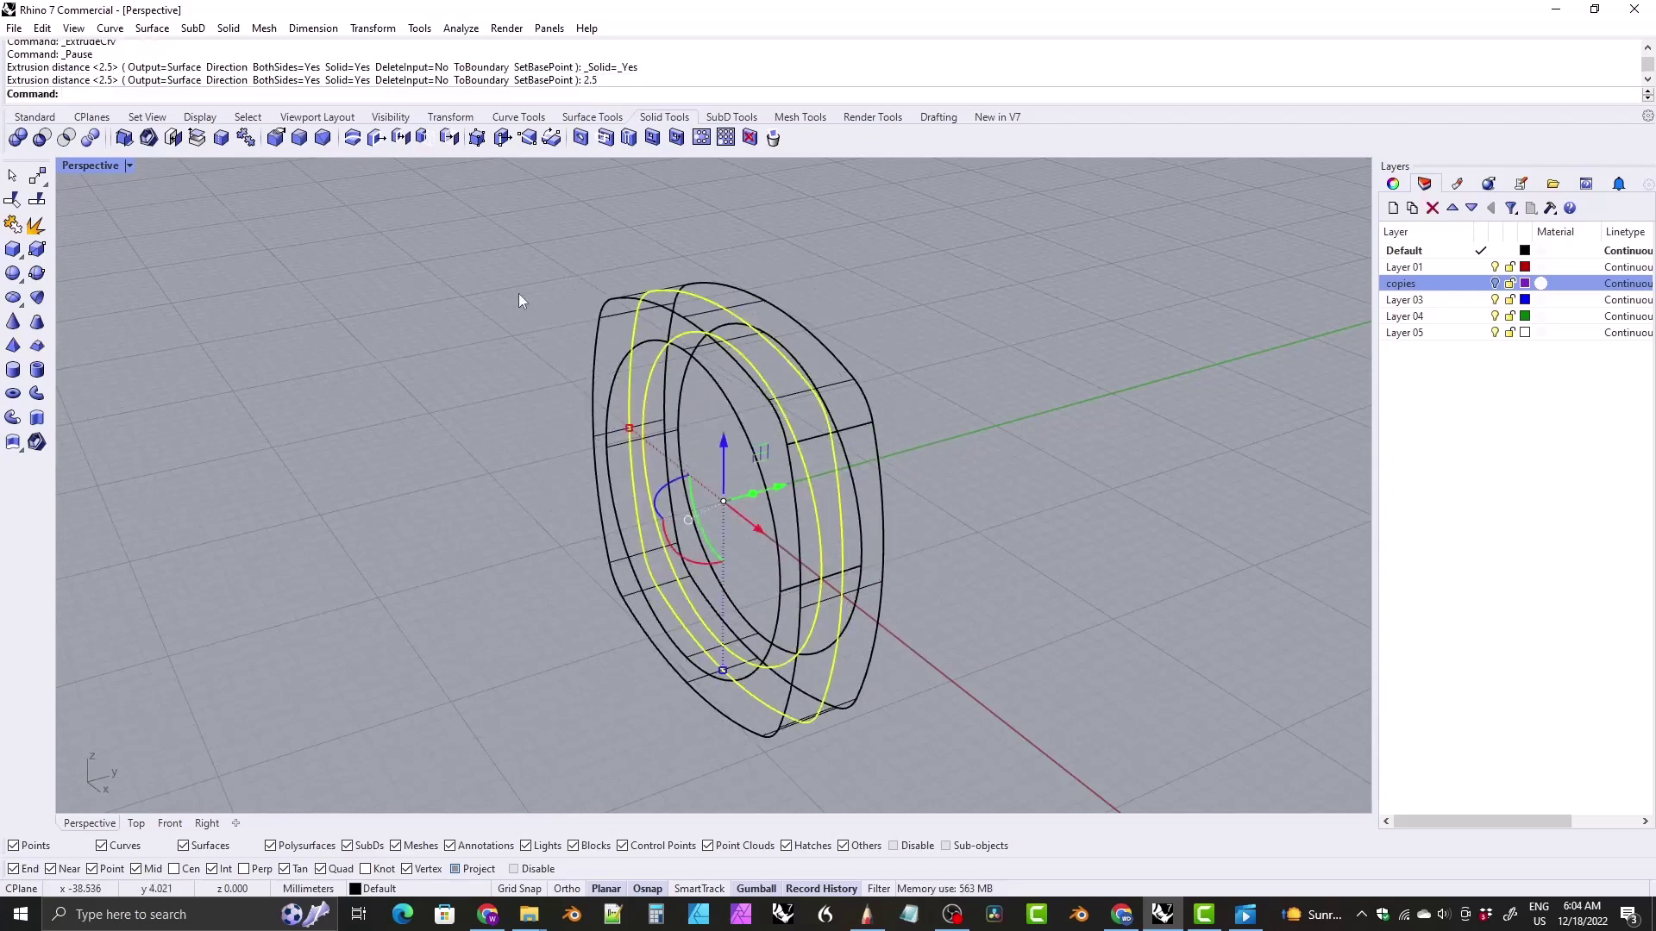
click(128, 166)
click(181, 116)
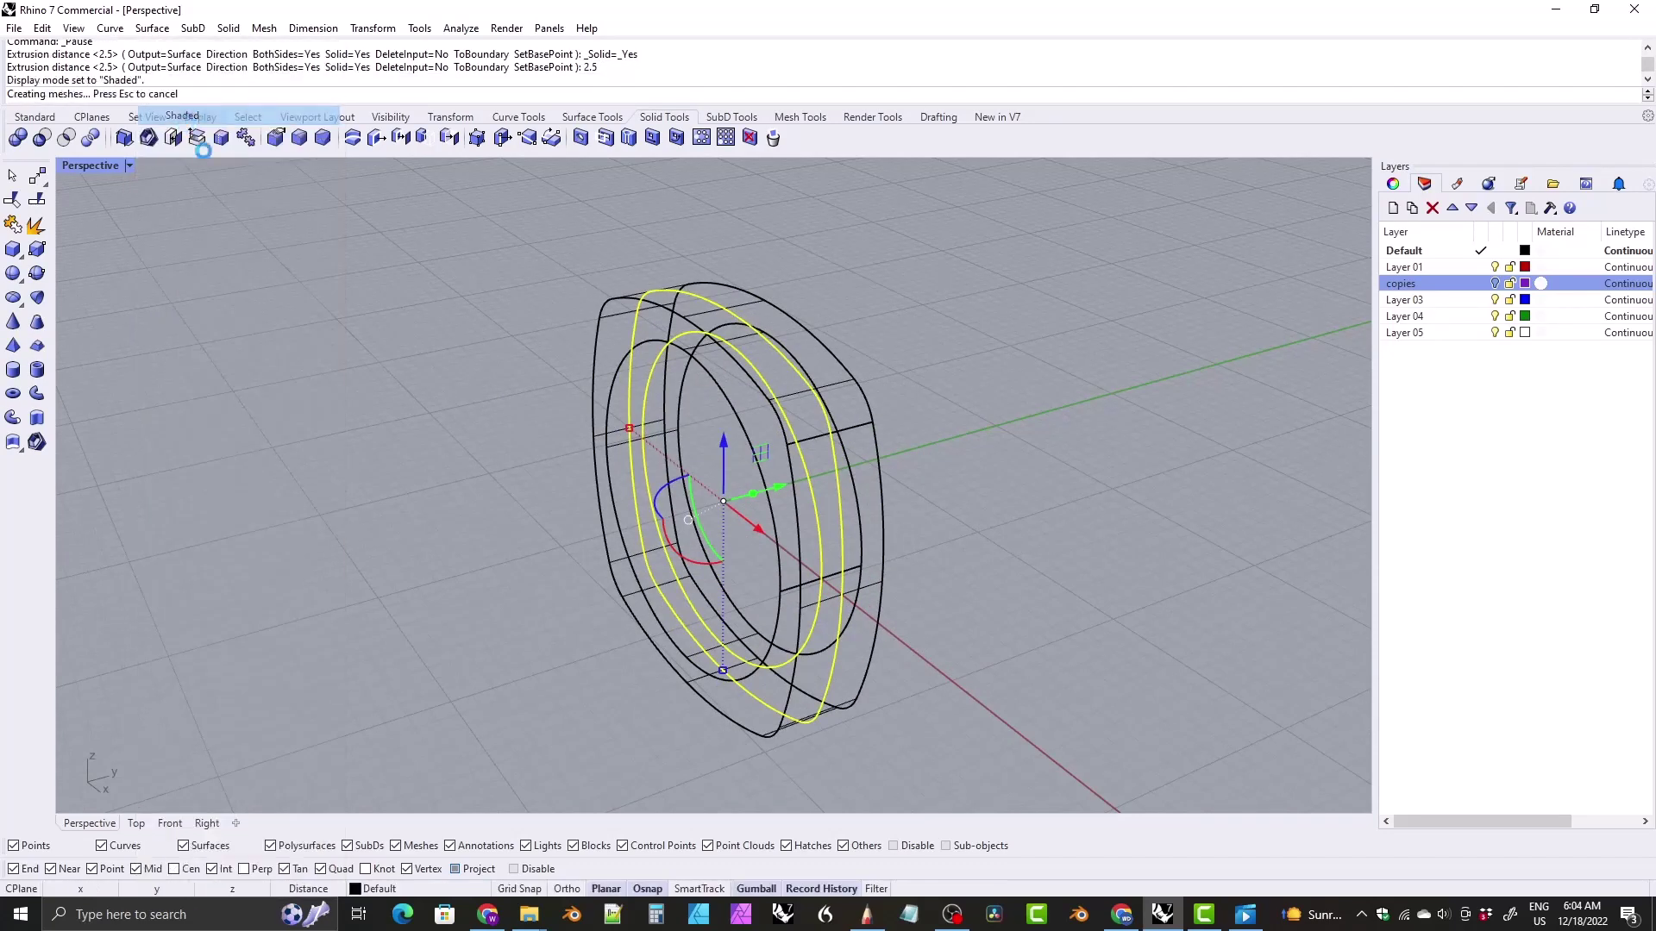
right_drag(440, 441, 622, 455)
click(301, 143)
drag(415, 244, 1112, 722)
key(Return)
key(Return)
right_drag(618, 448, 699, 359)
key(ctrl+z)
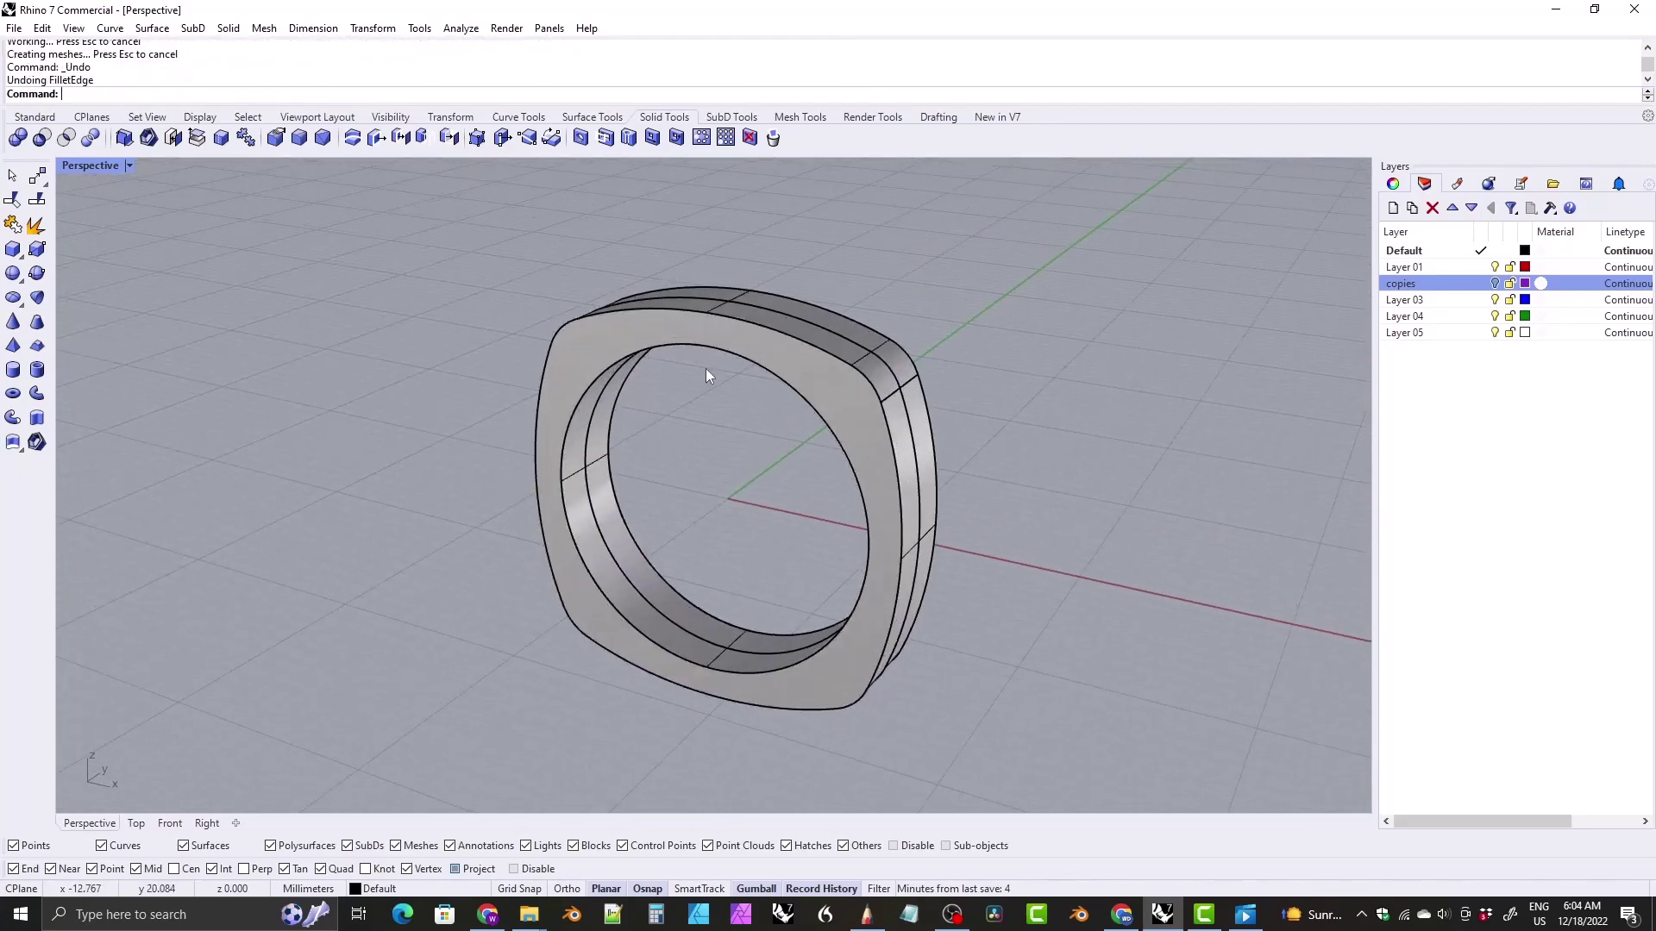
click(299, 138)
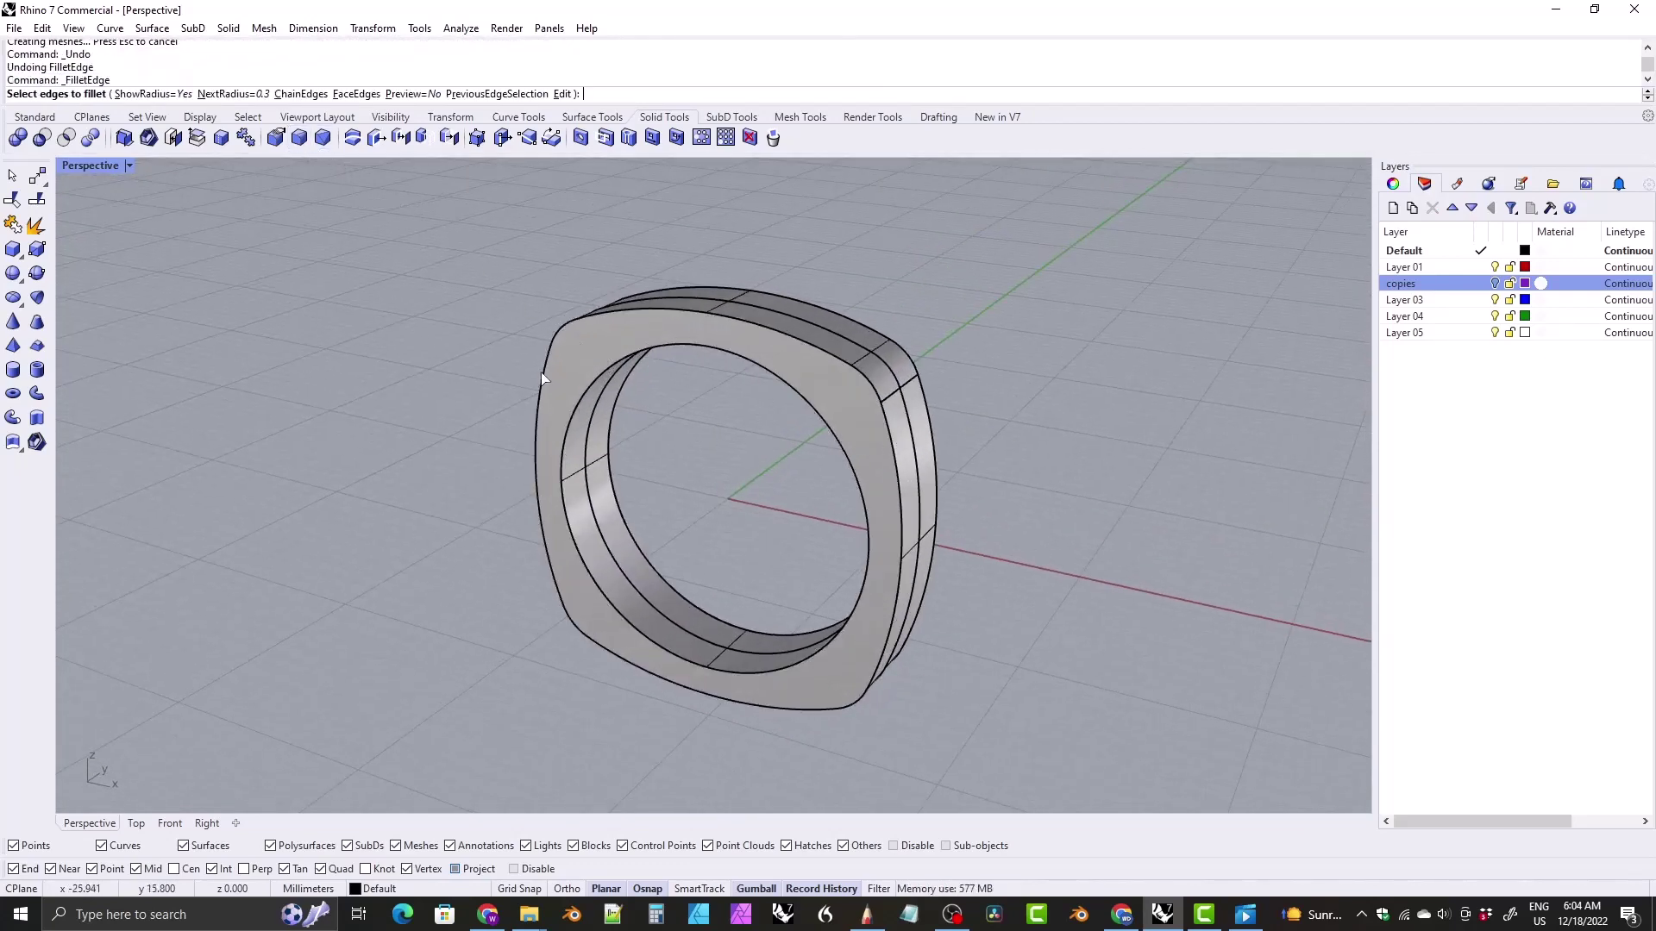
click(569, 432)
click(609, 435)
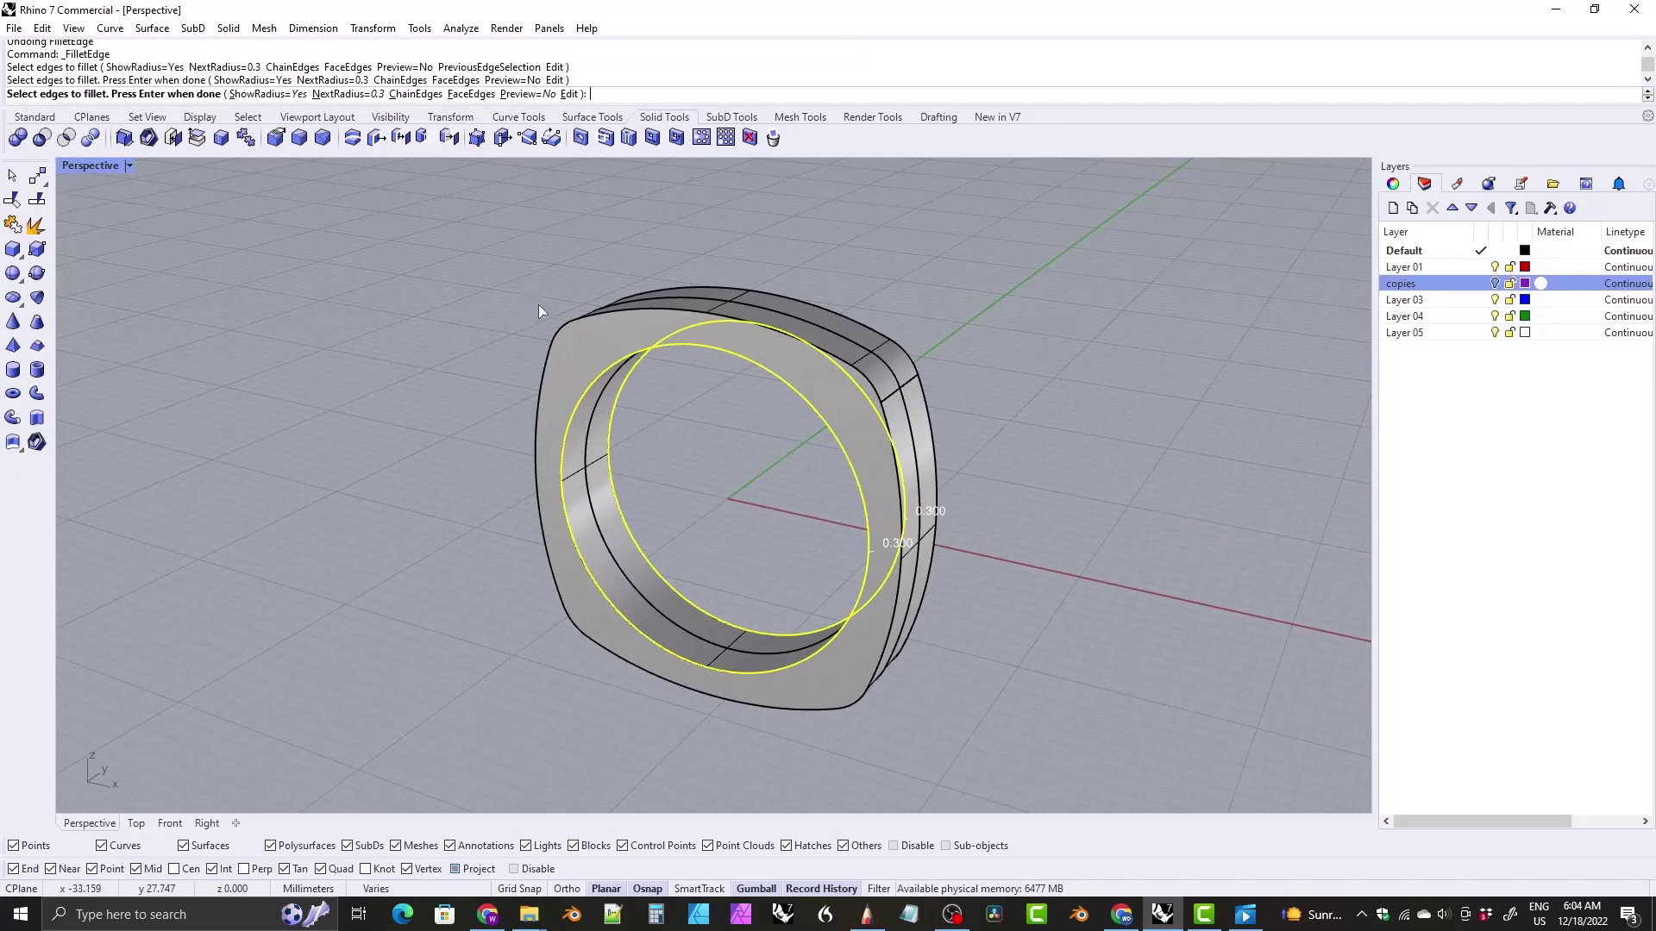
text(0.8)
key(Return)
key(Return)
key(Return)
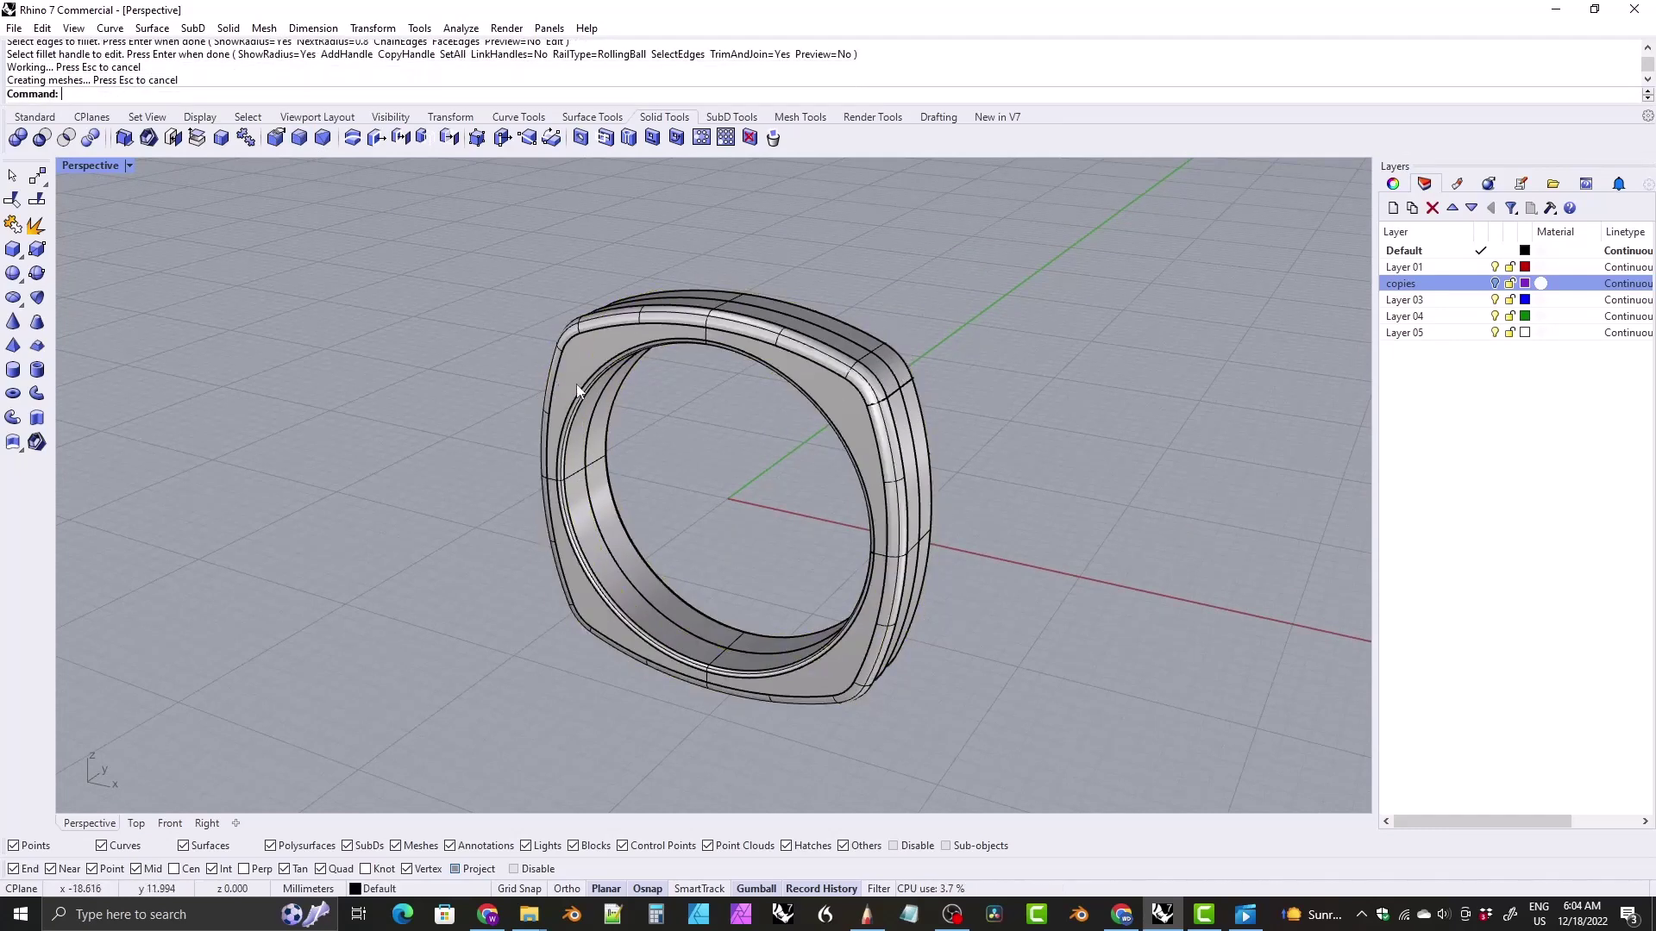
right_drag(576, 378, 547, 414)
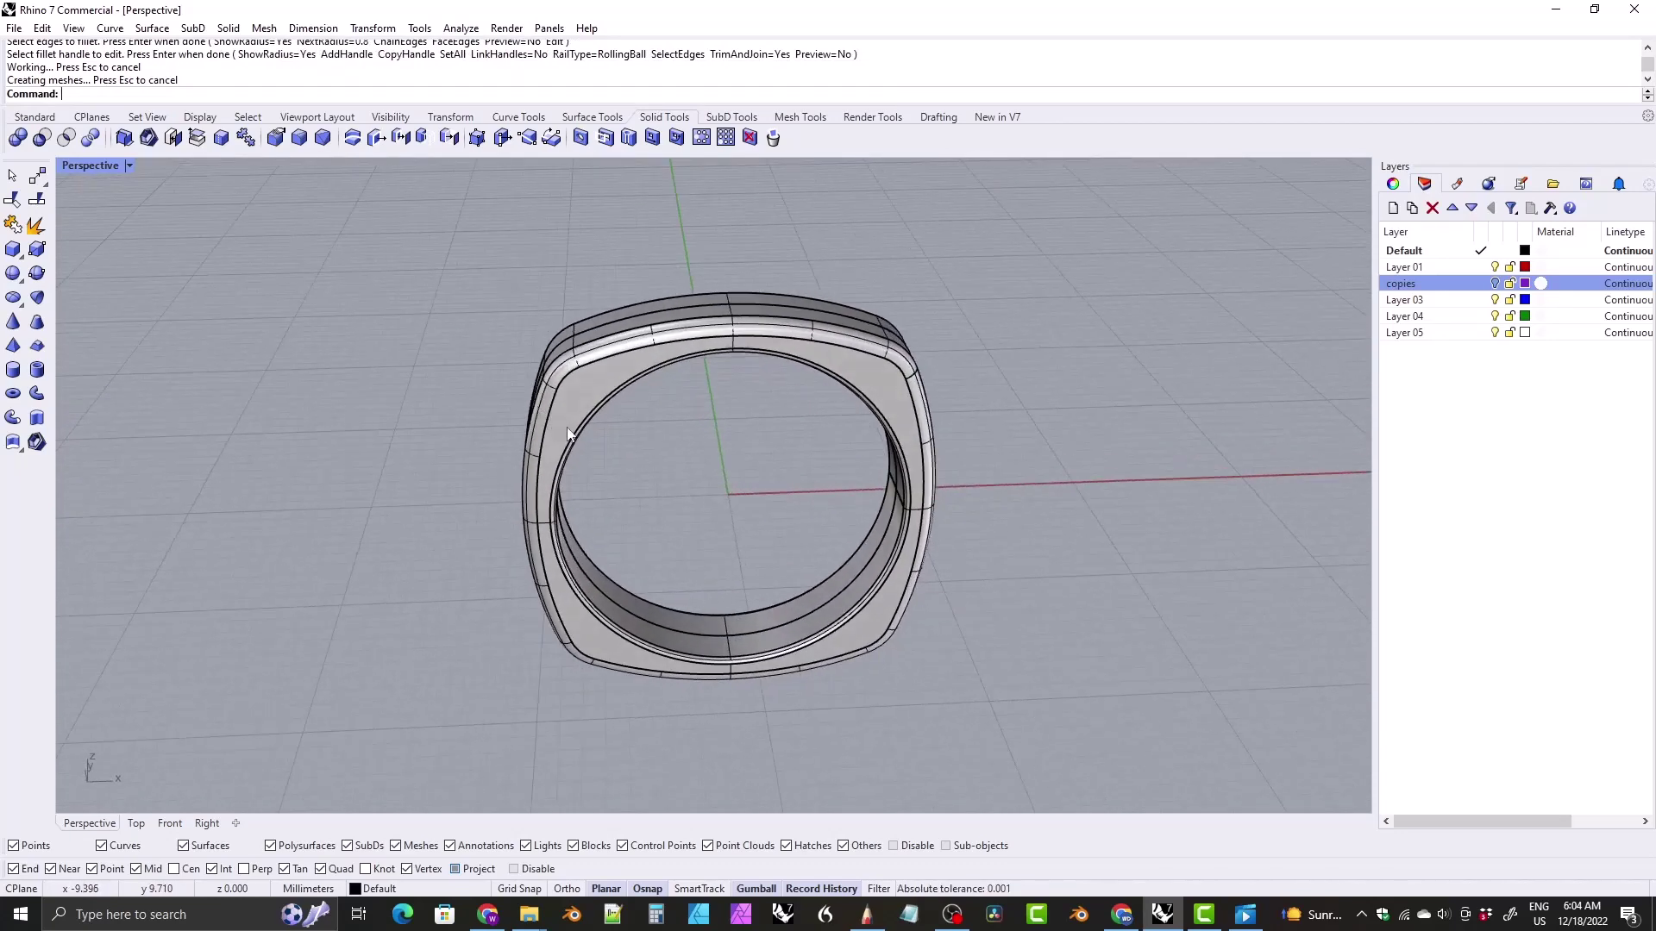
key(ctrl+z)
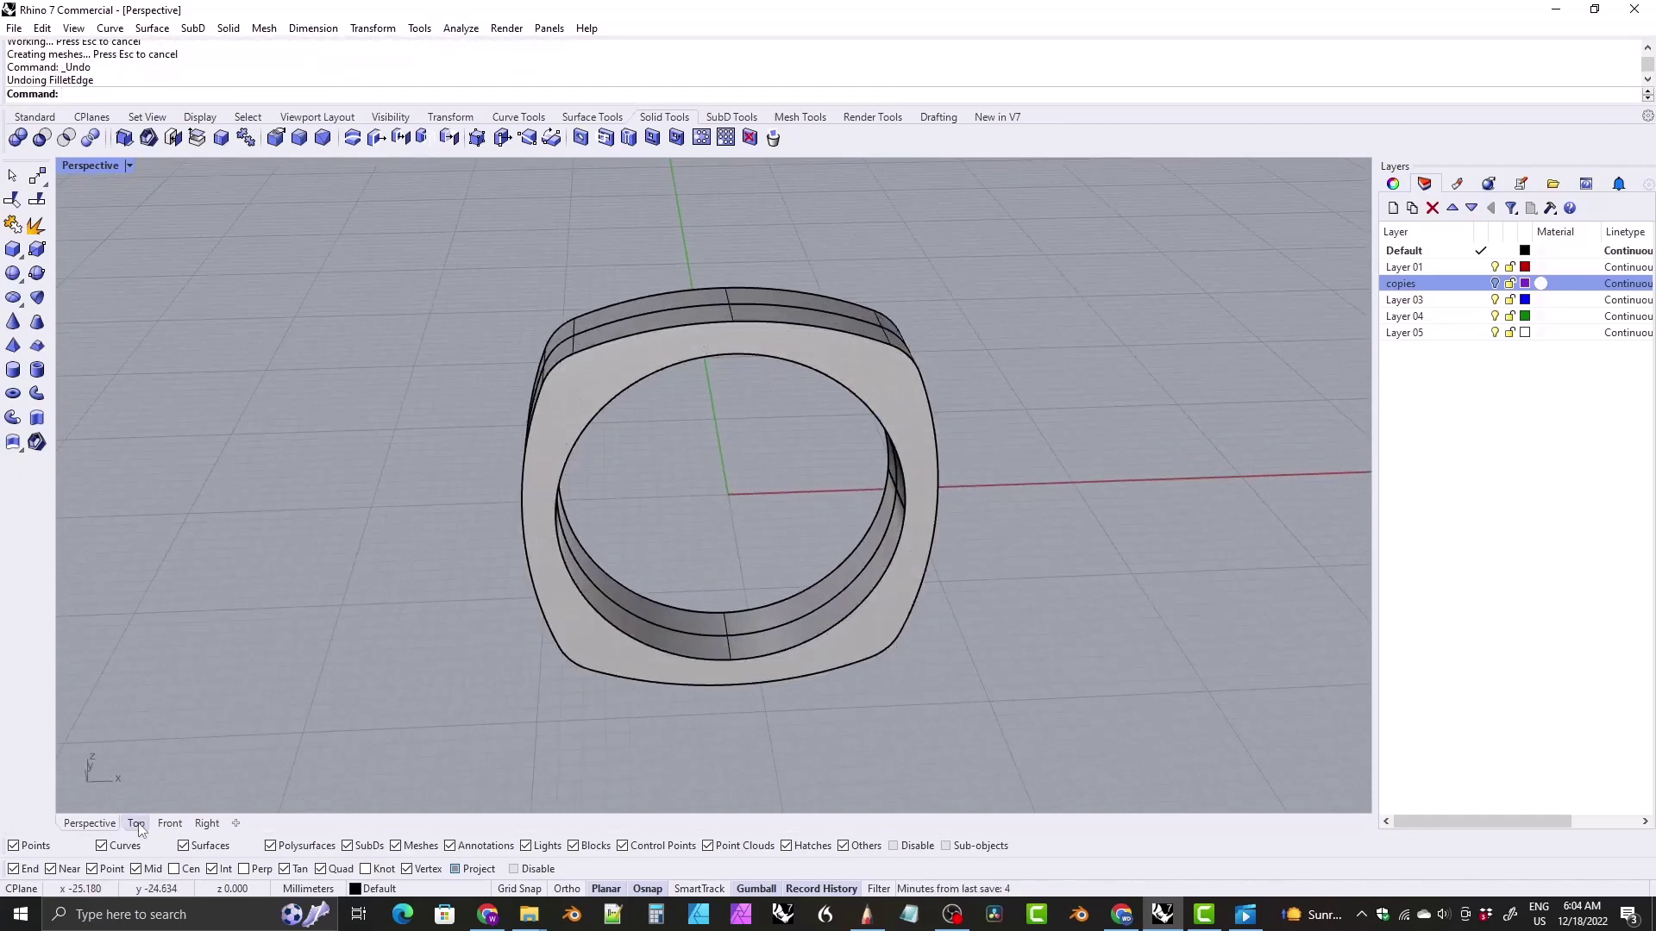
Step: In Front view, offset the ring's outer outline 0.7 mm inward
click(170, 823)
right_drag(583, 469, 549, 453)
click(524, 321)
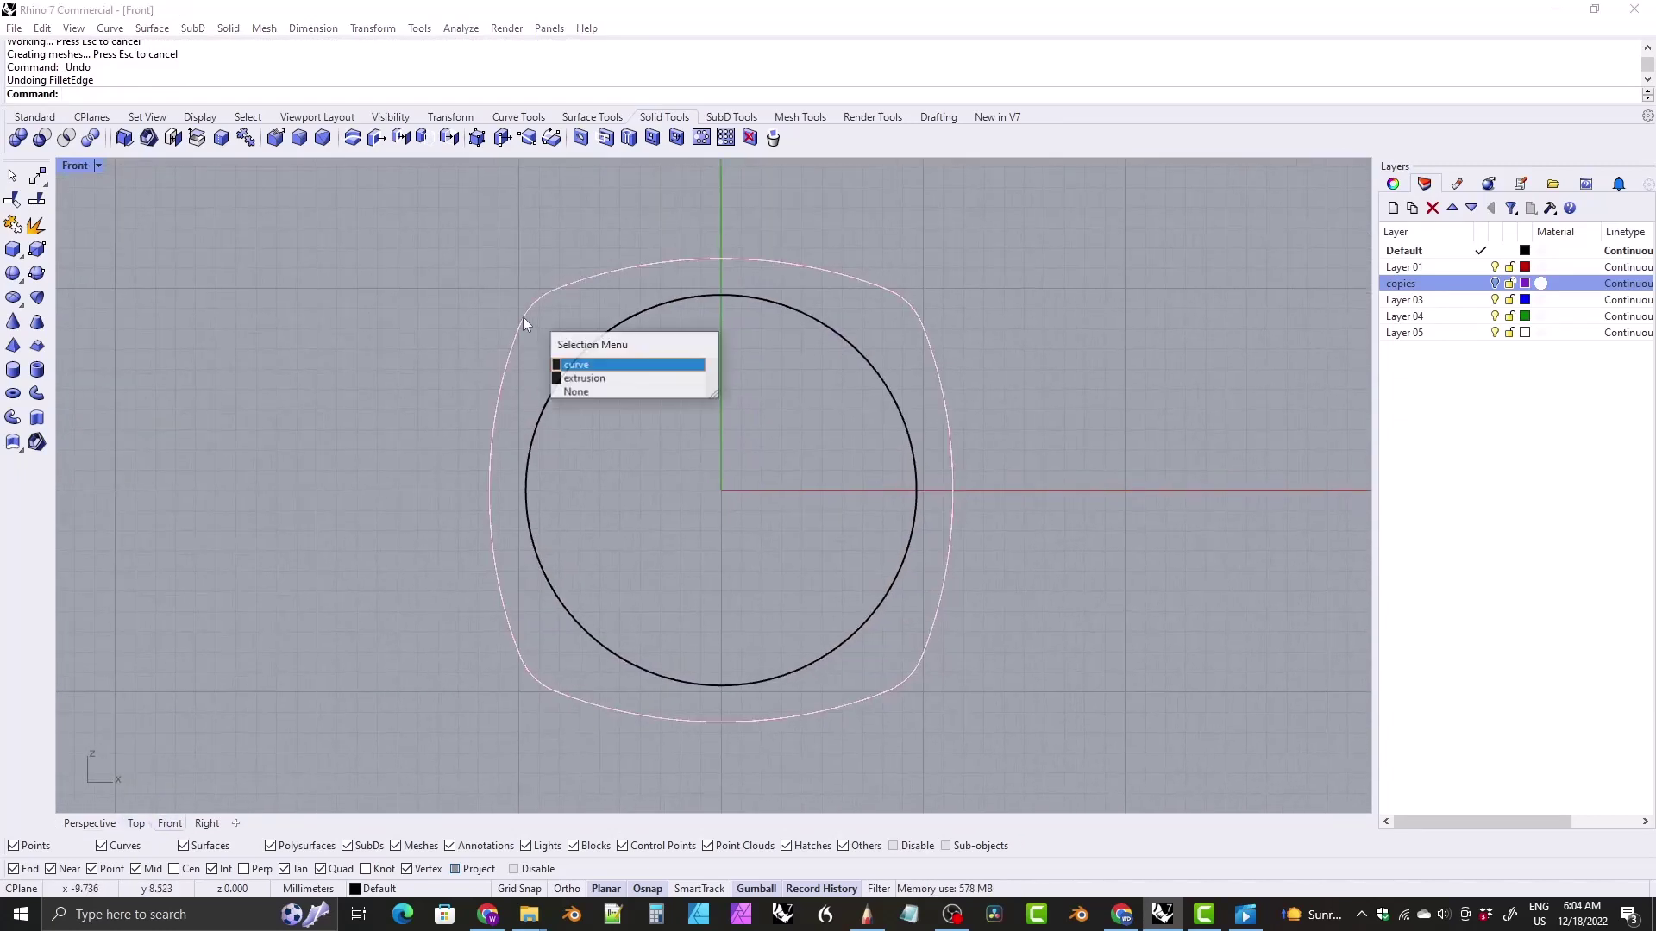
click(576, 366)
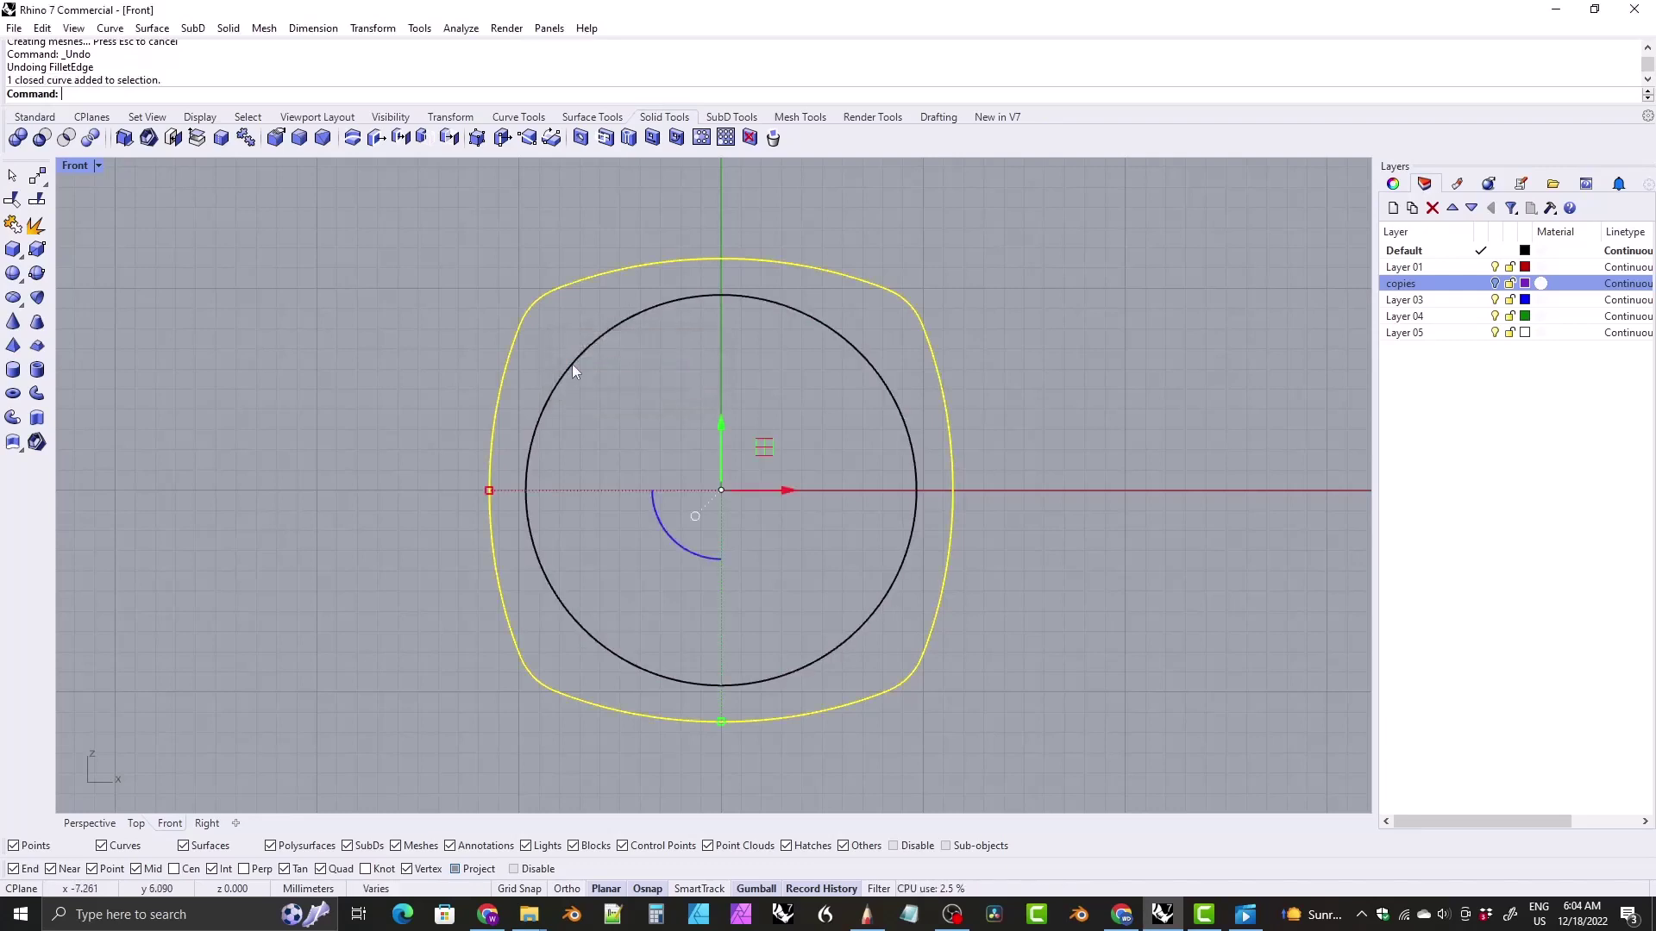
click(522, 118)
click(245, 138)
text(0.7)
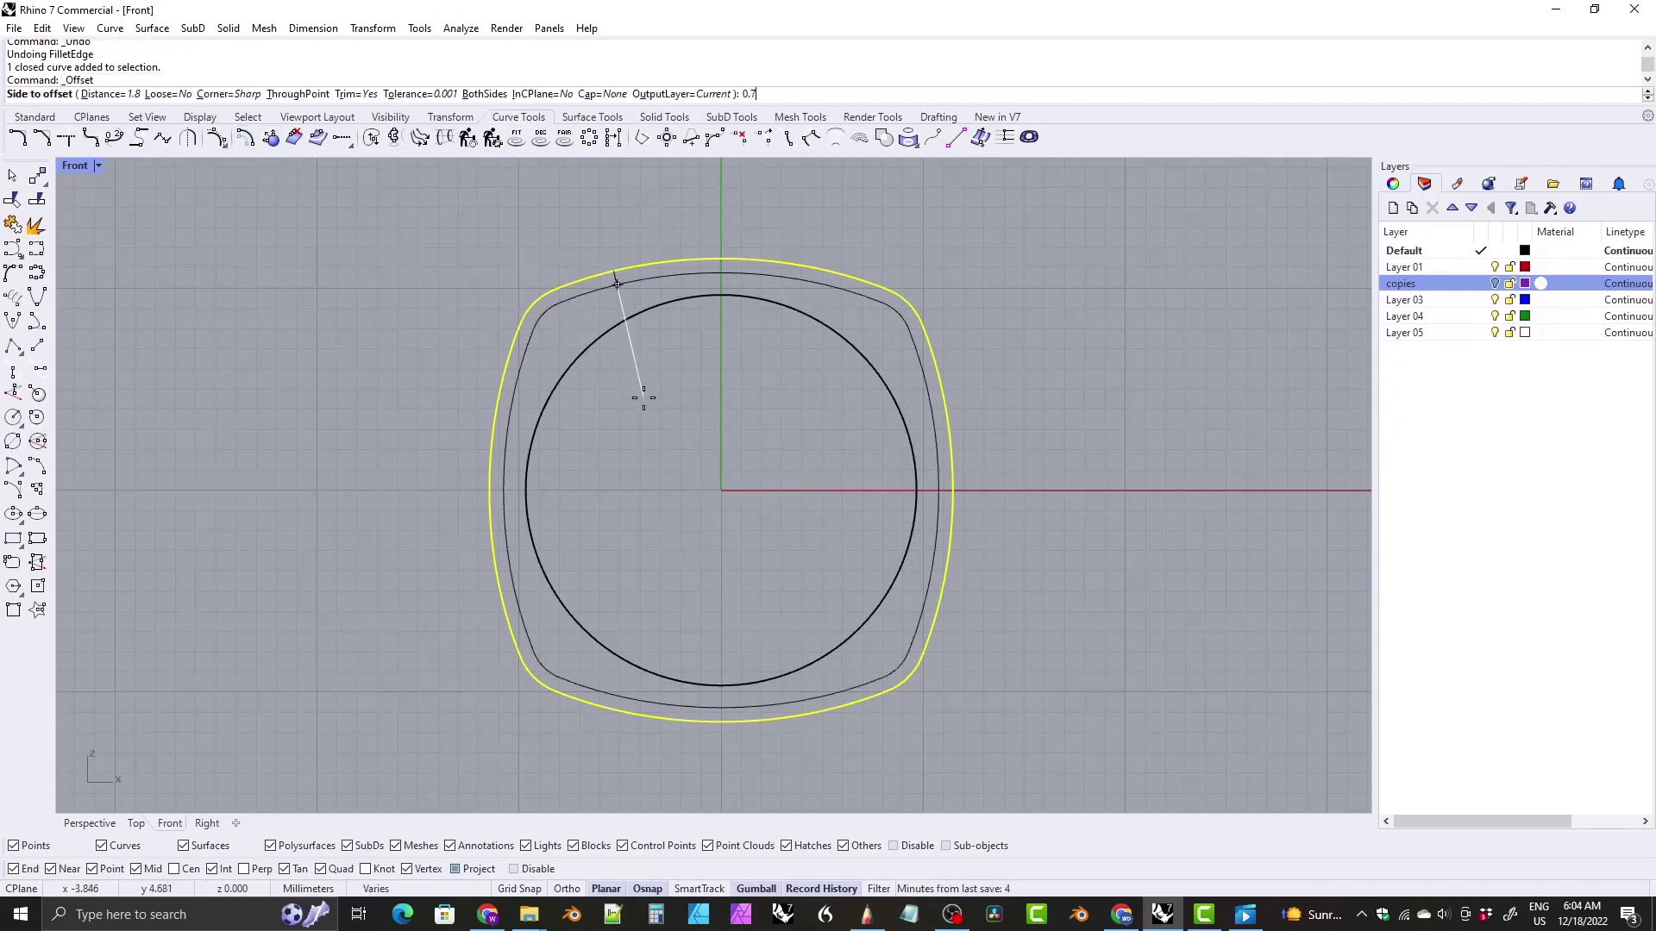
key(Return)
click(699, 438)
key(Escape)
Step: Split the ring extrusion into two pieces using the offset curve as cutter
click(502, 380)
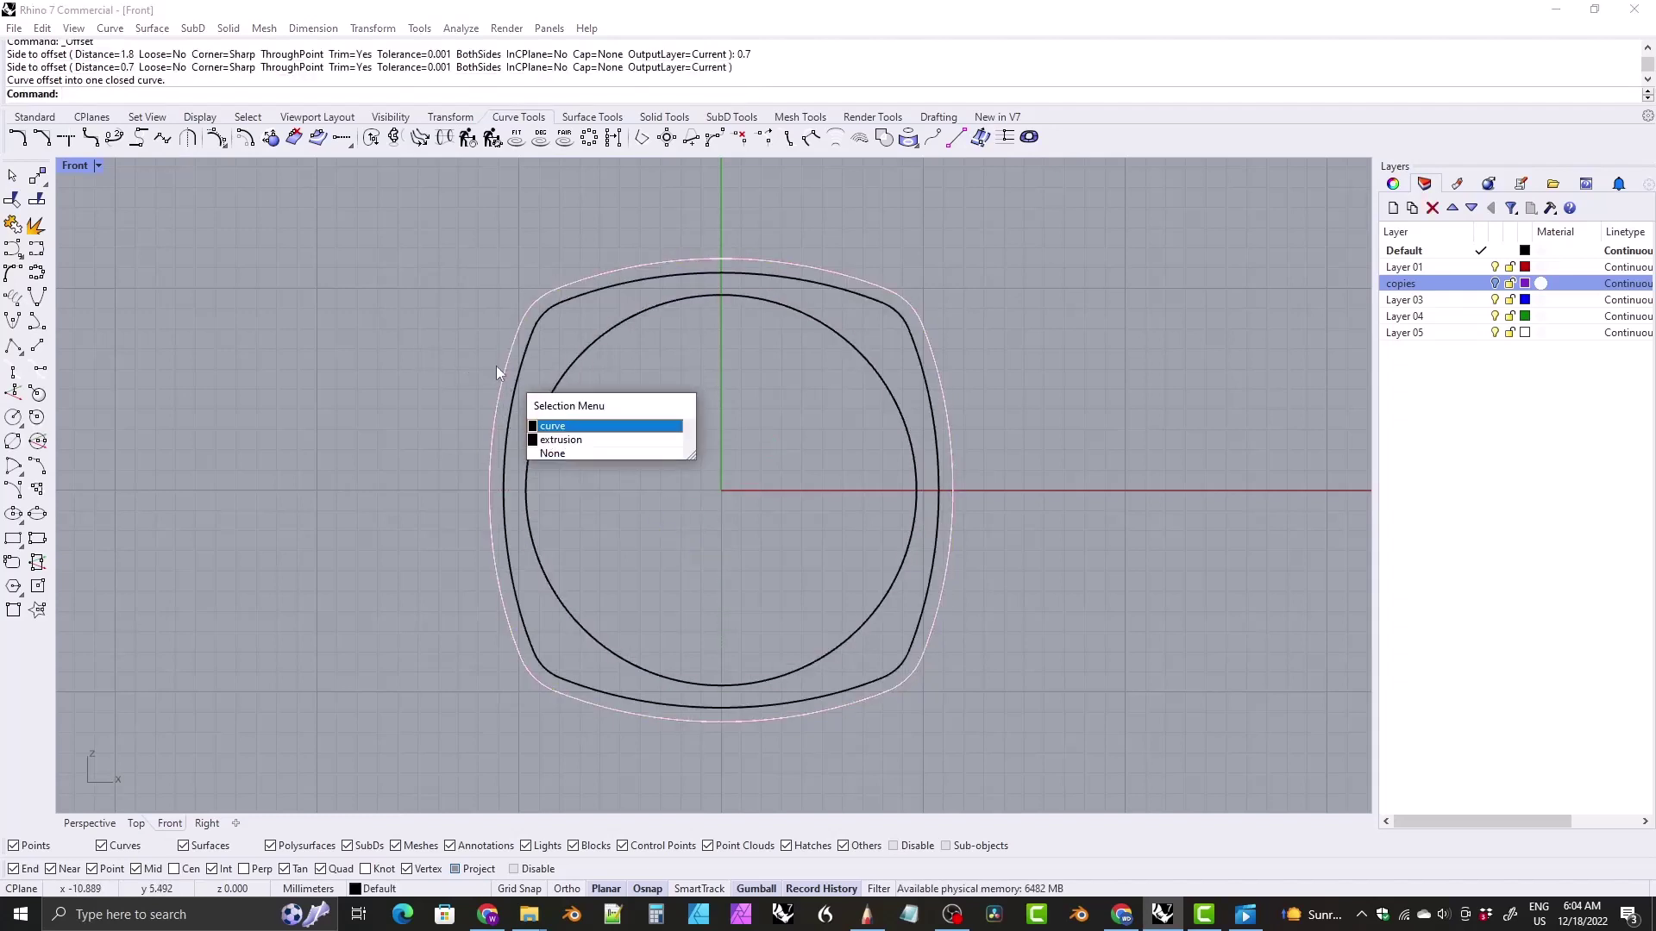
click(506, 359)
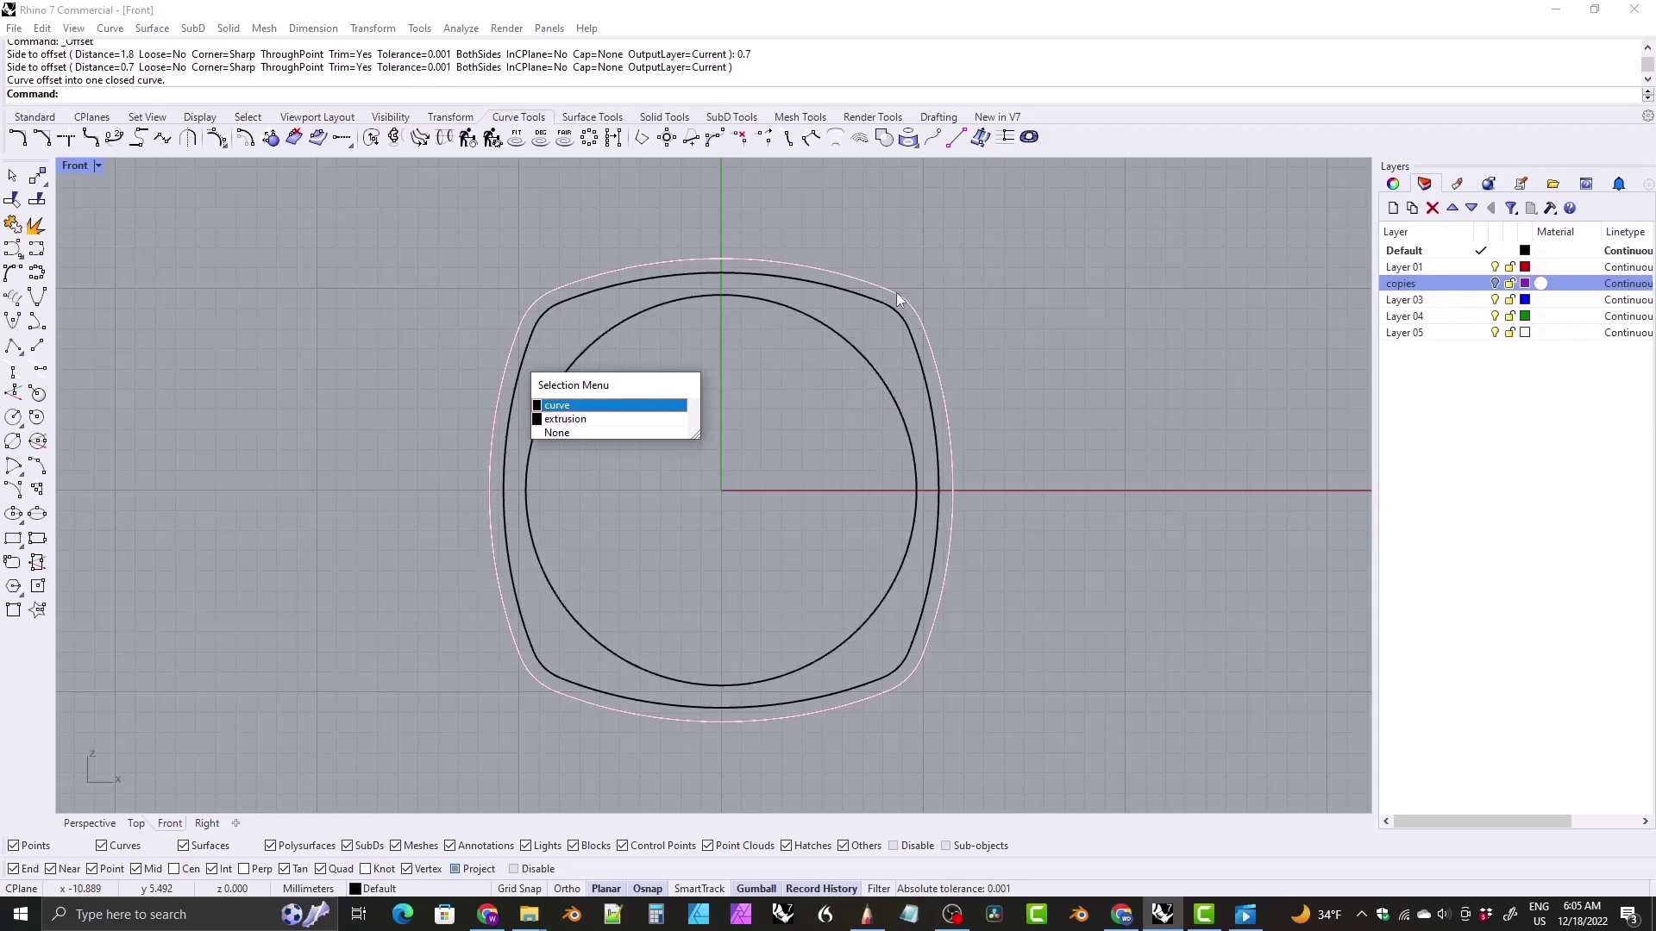
click(562, 420)
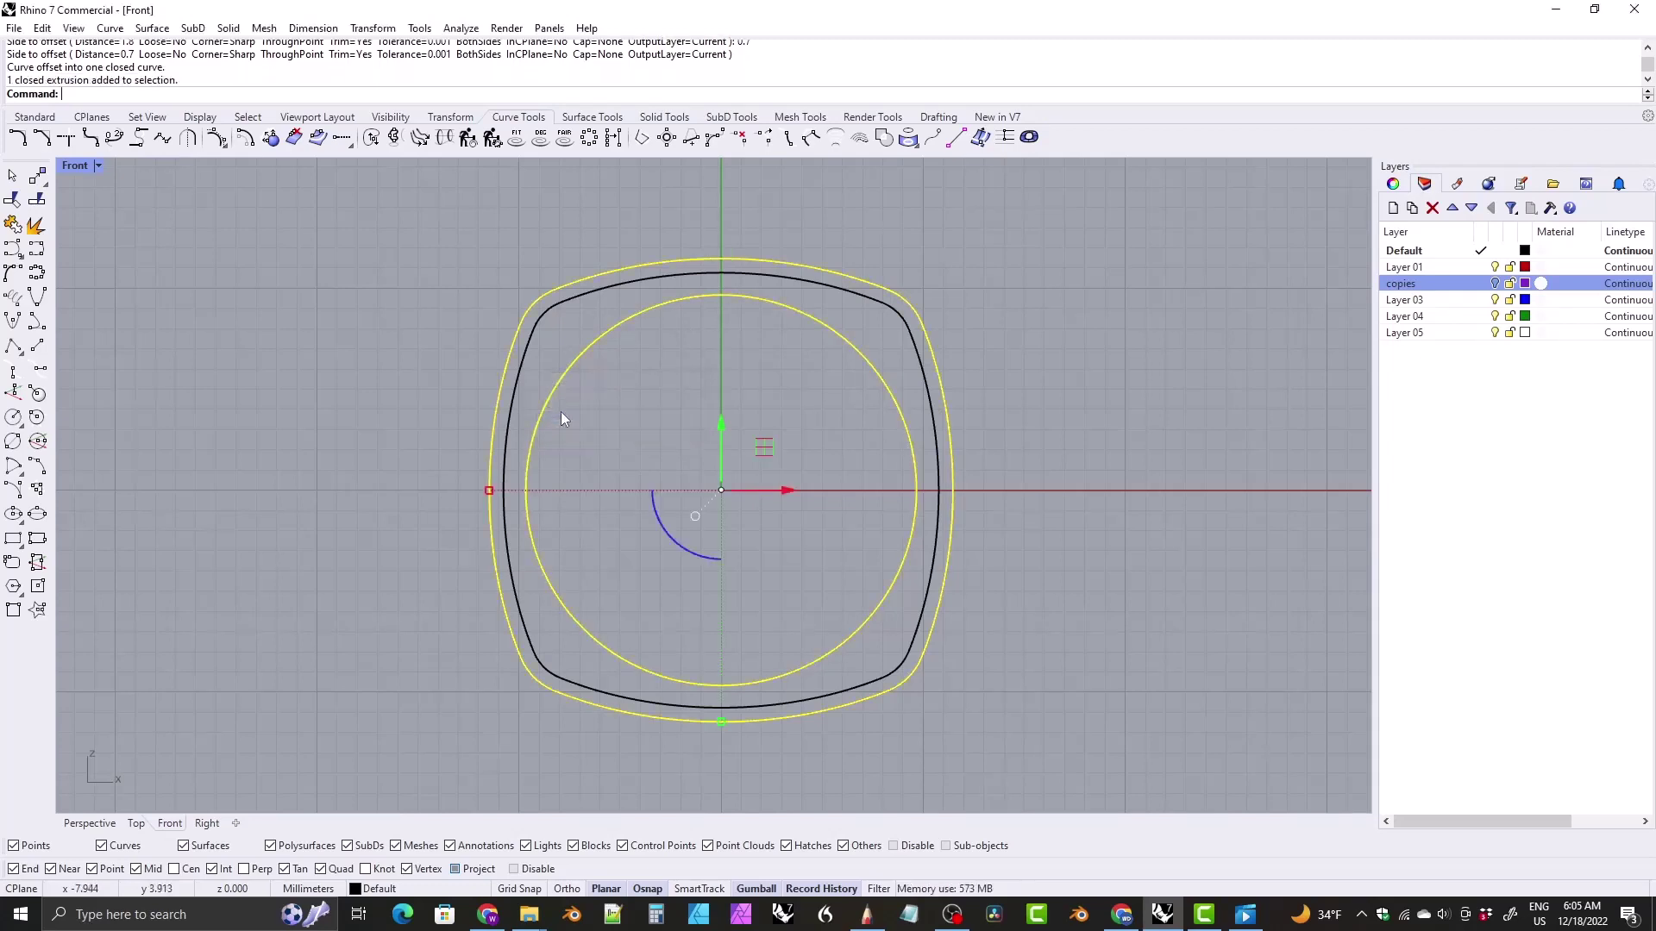
click(35, 202)
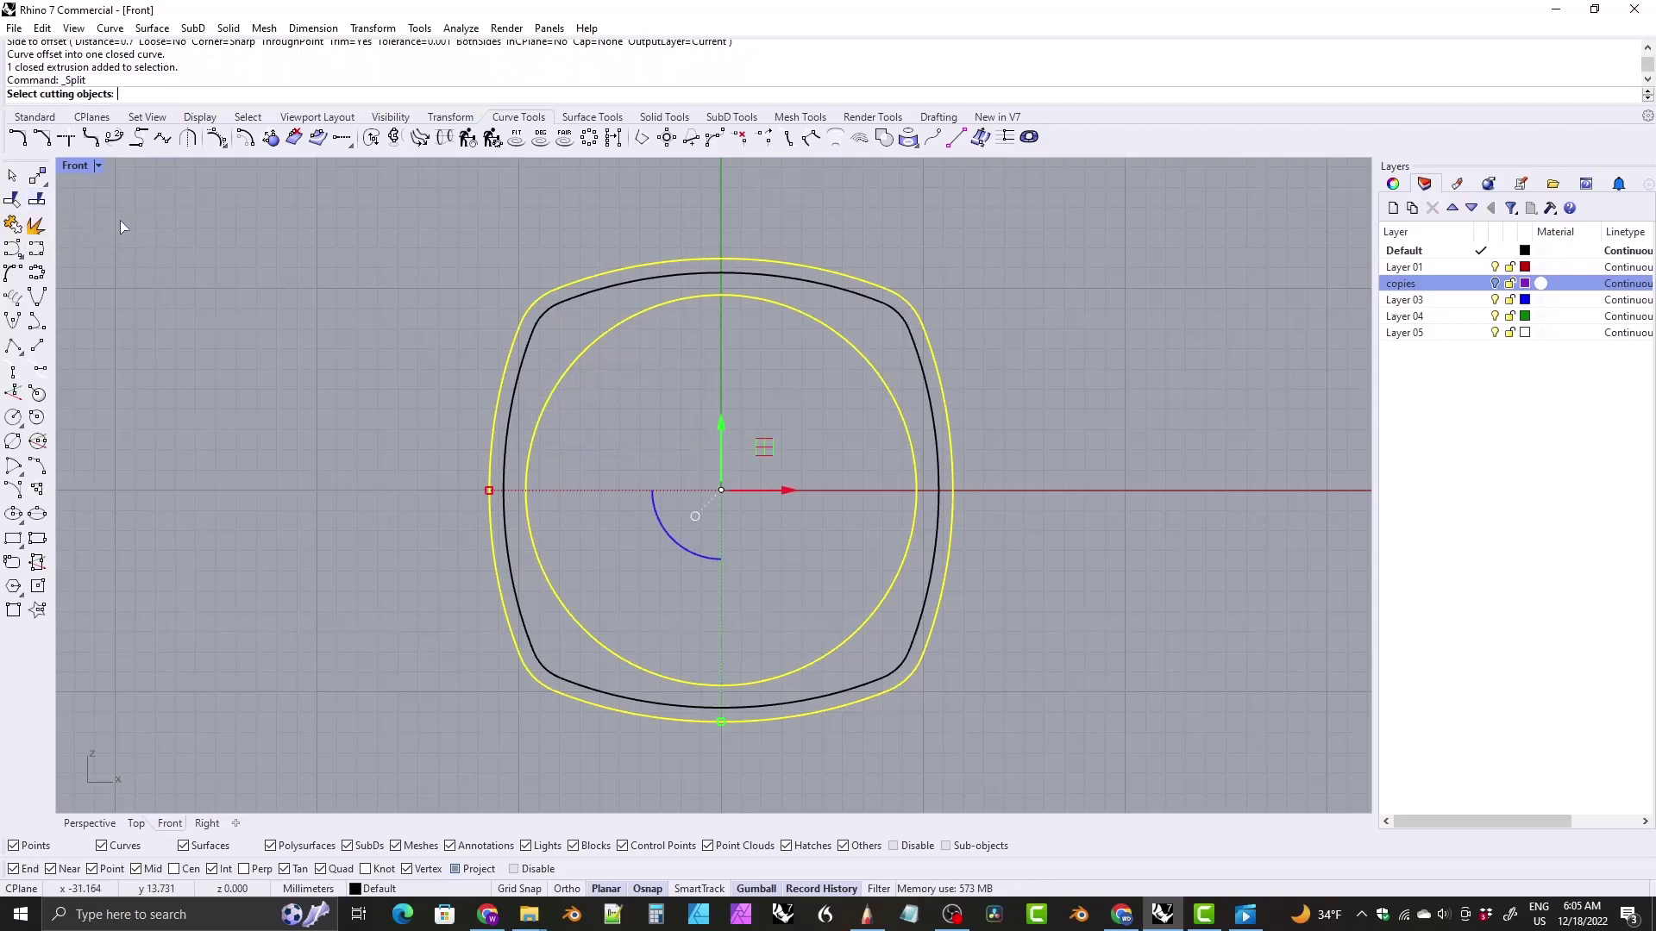
click(536, 325)
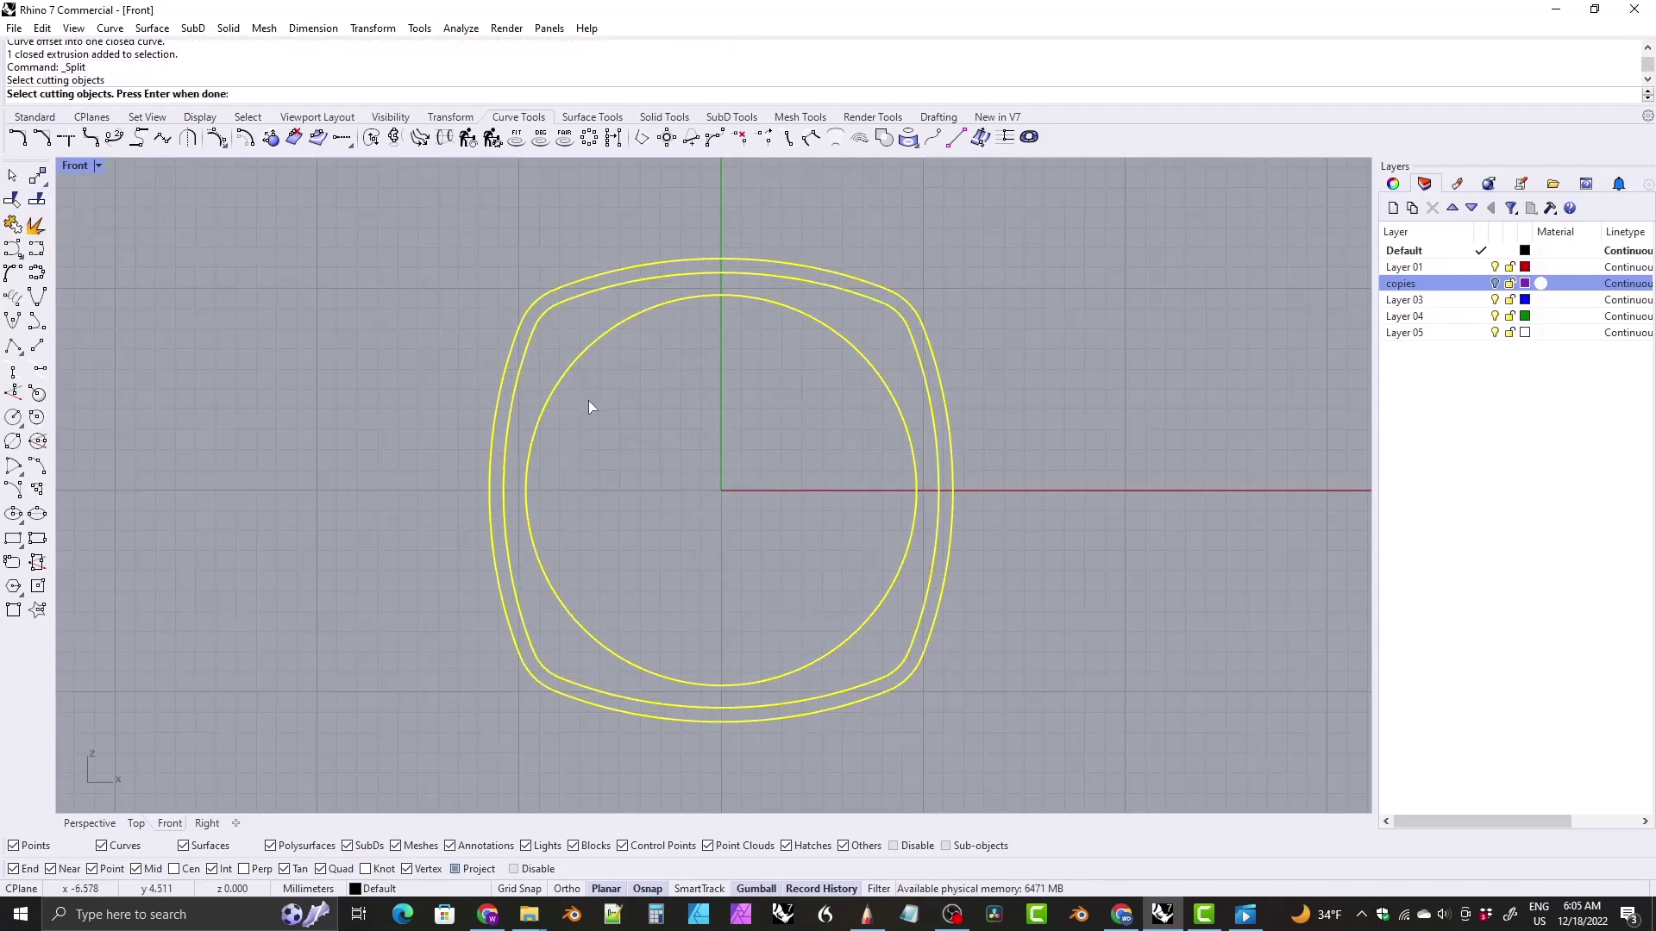
key(Return)
Step: Select the outer rim piece of the band and delete it
right_drag(593, 316, 583, 321)
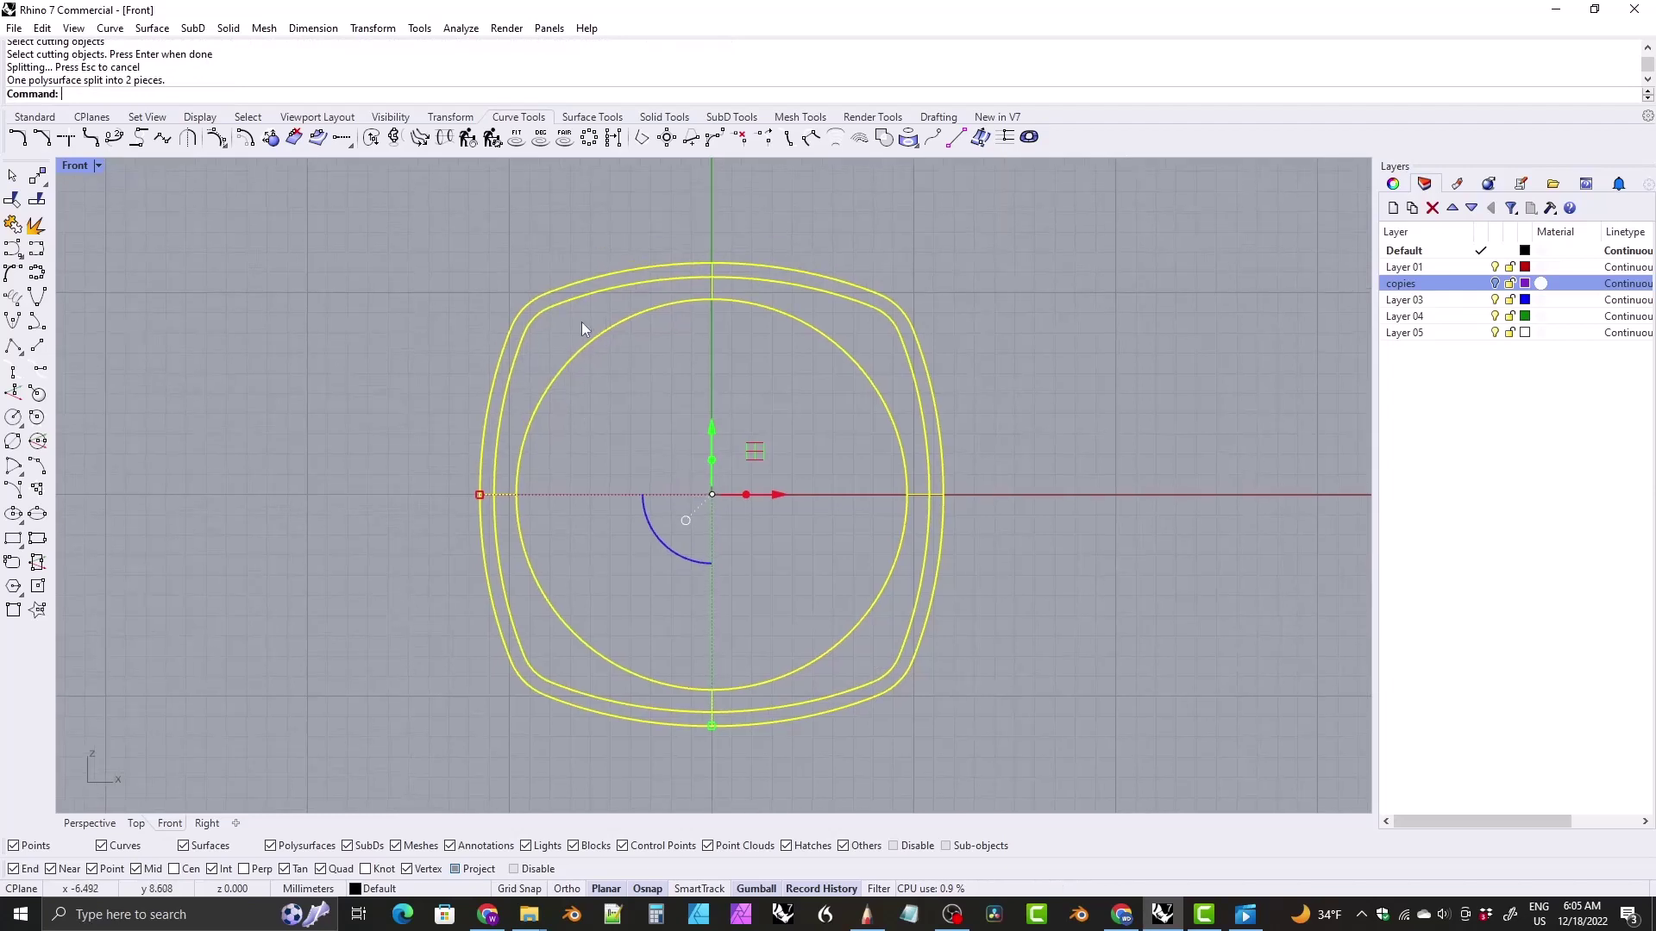
scroll(708, 272, up, 3)
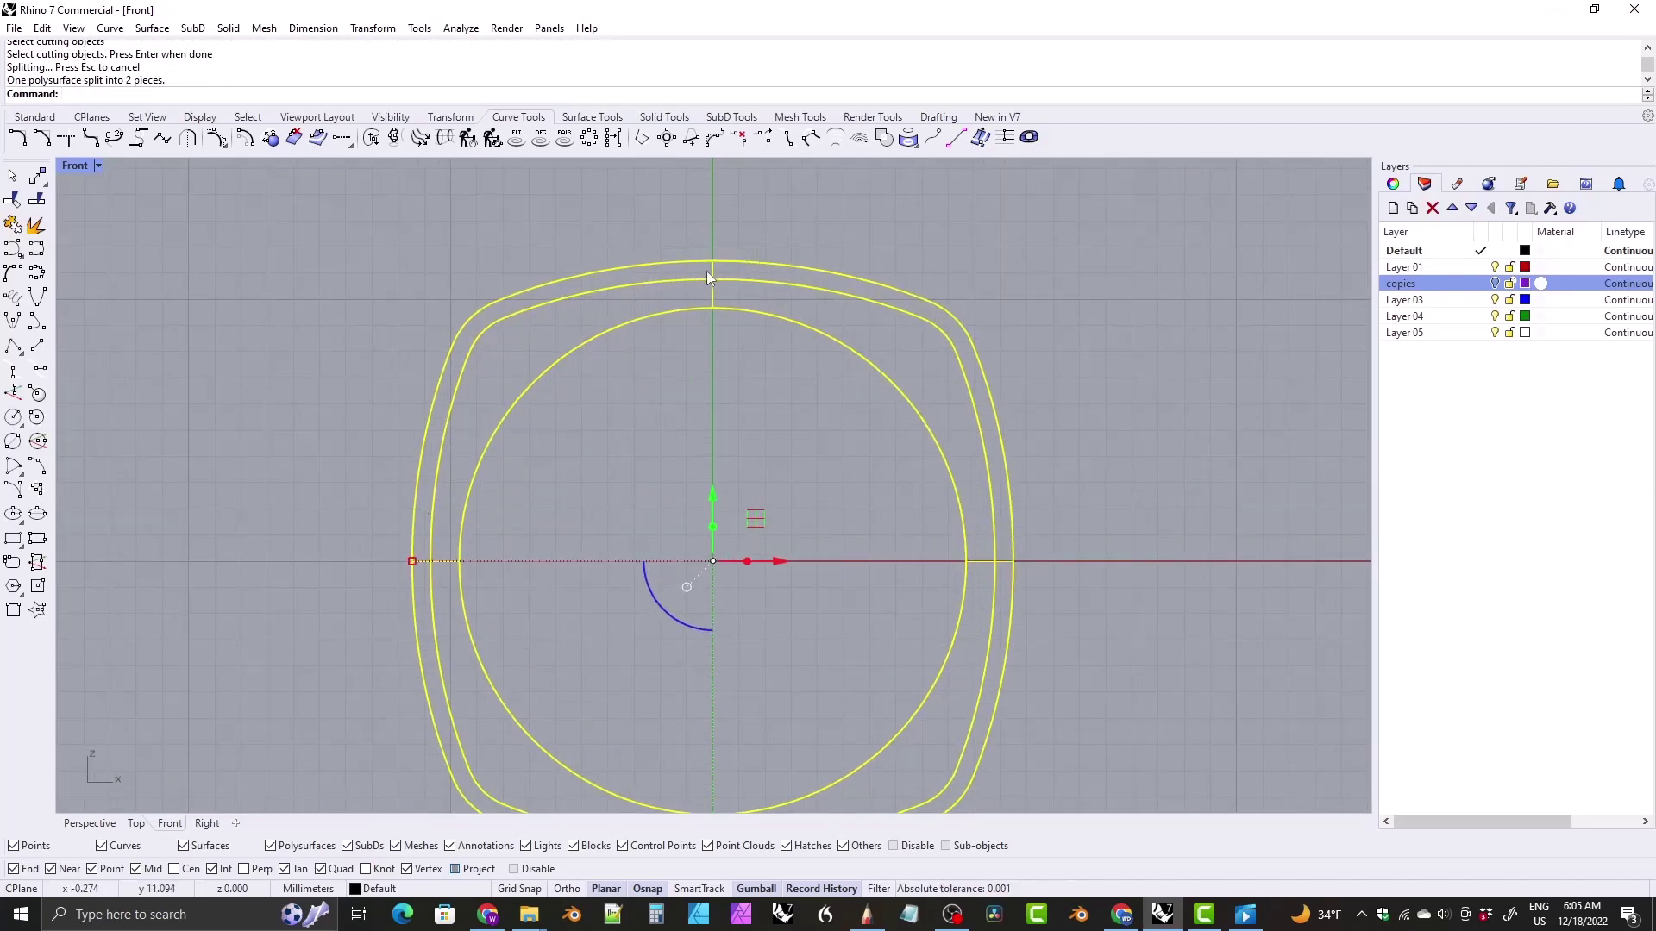
click(711, 274)
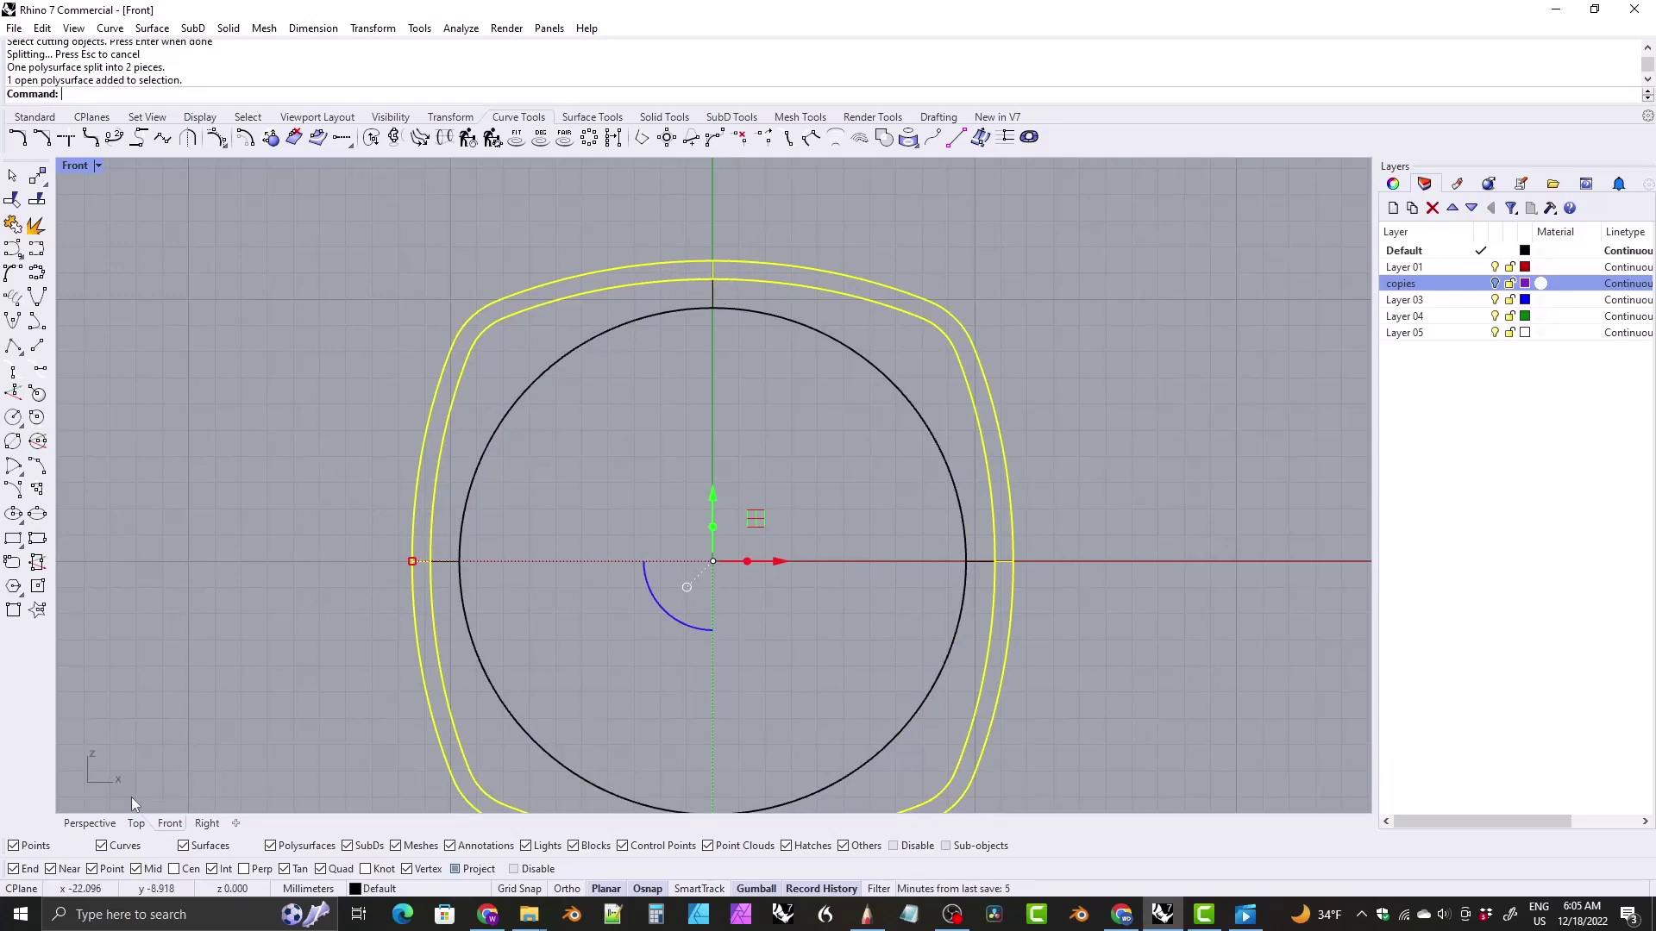
click(90, 824)
right_drag(141, 792, 747, 328)
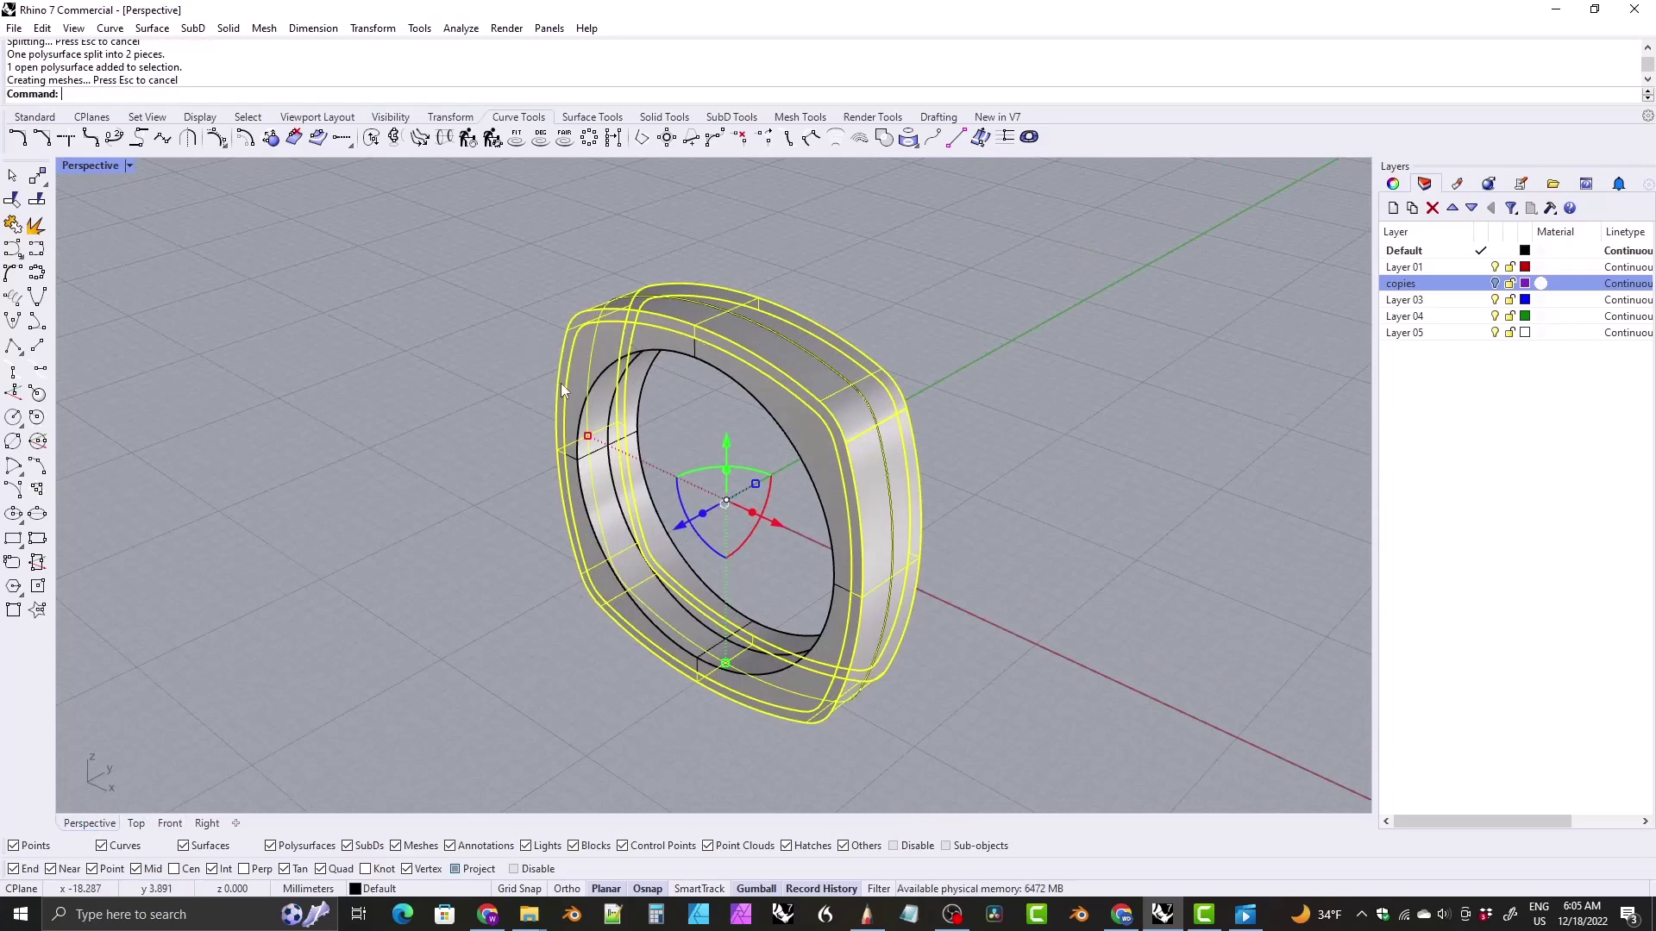
key(Delete)
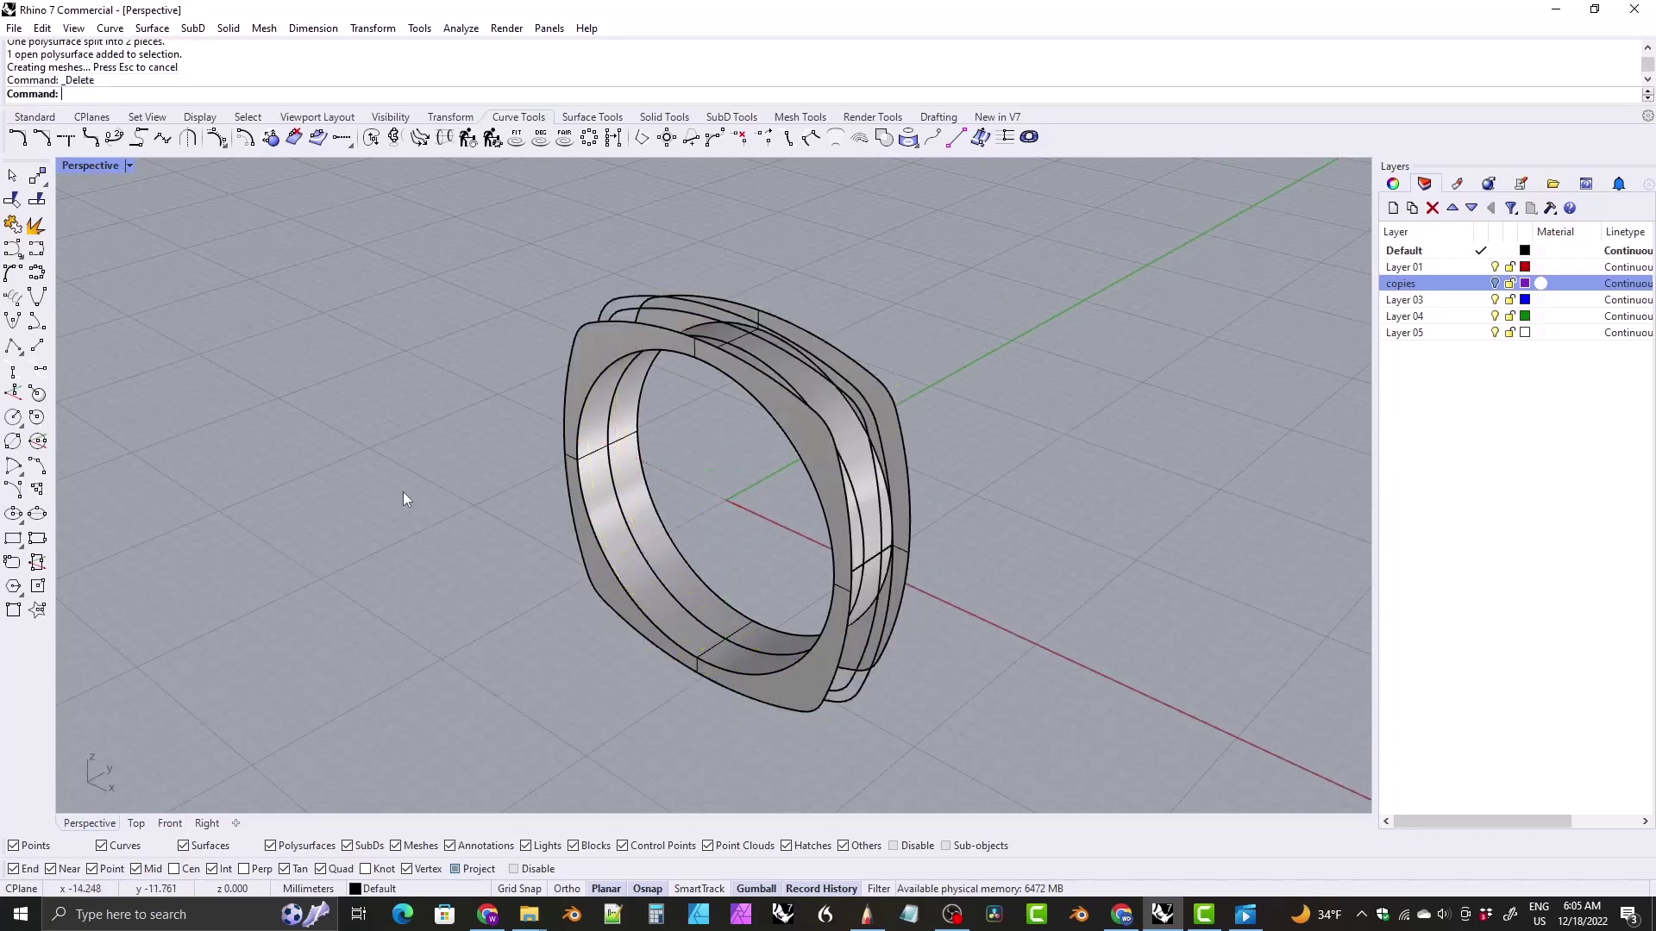
right_drag(402, 492, 428, 522)
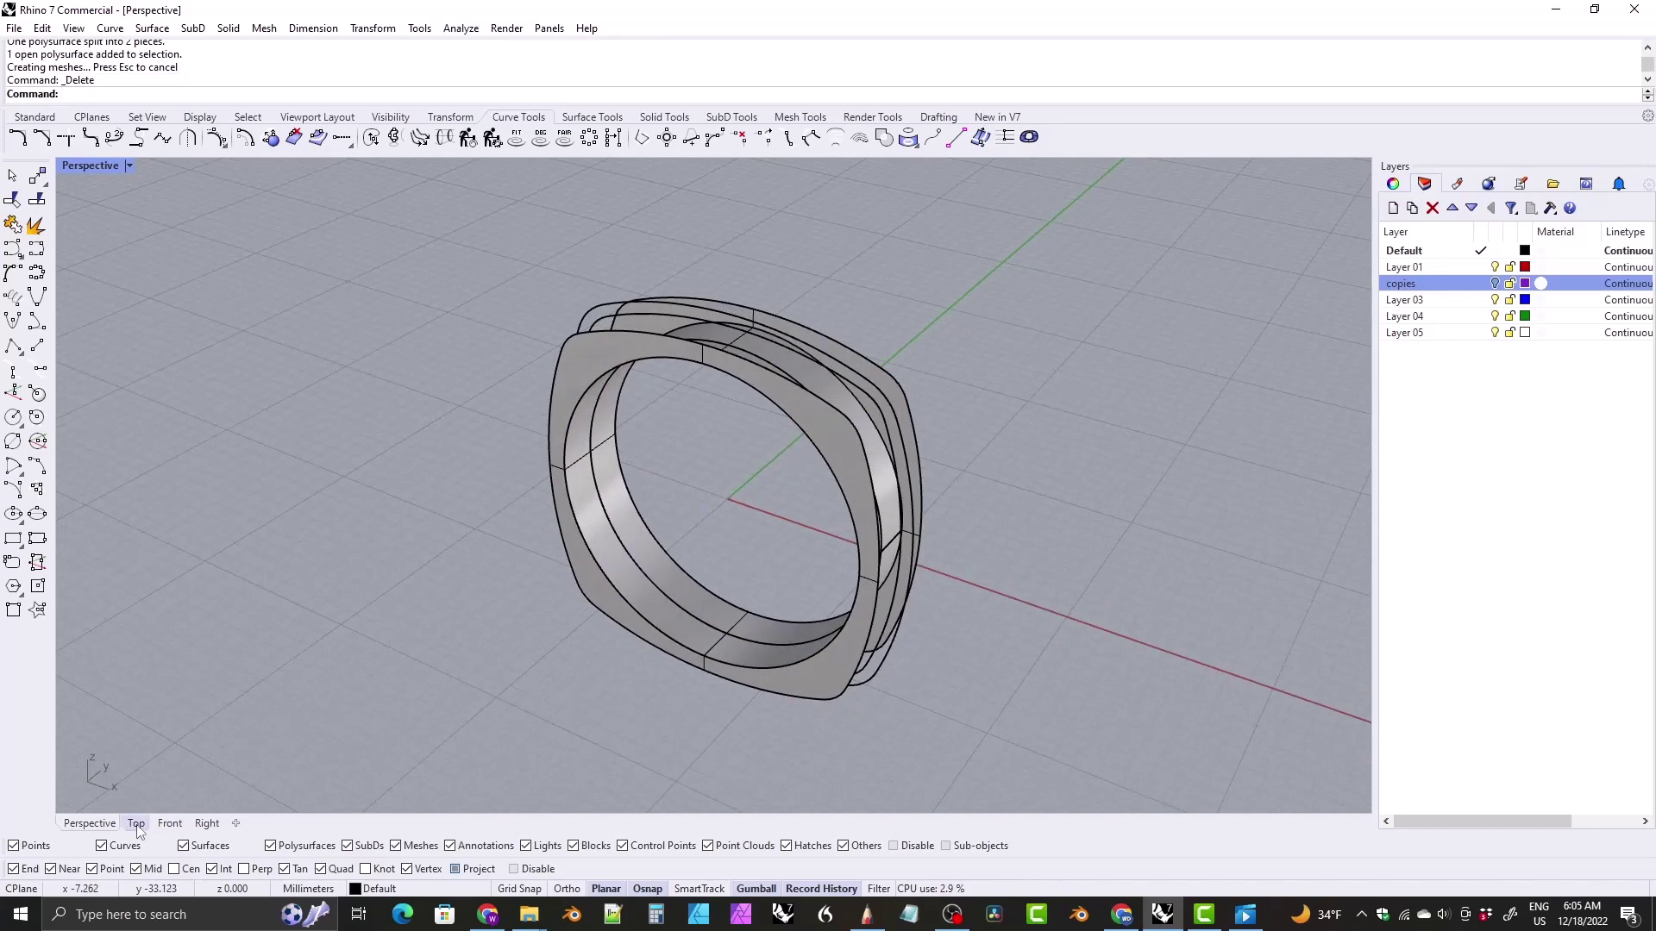
Step: Remove the leftover closed cutting curve so only the split band solids remain
click(169, 823)
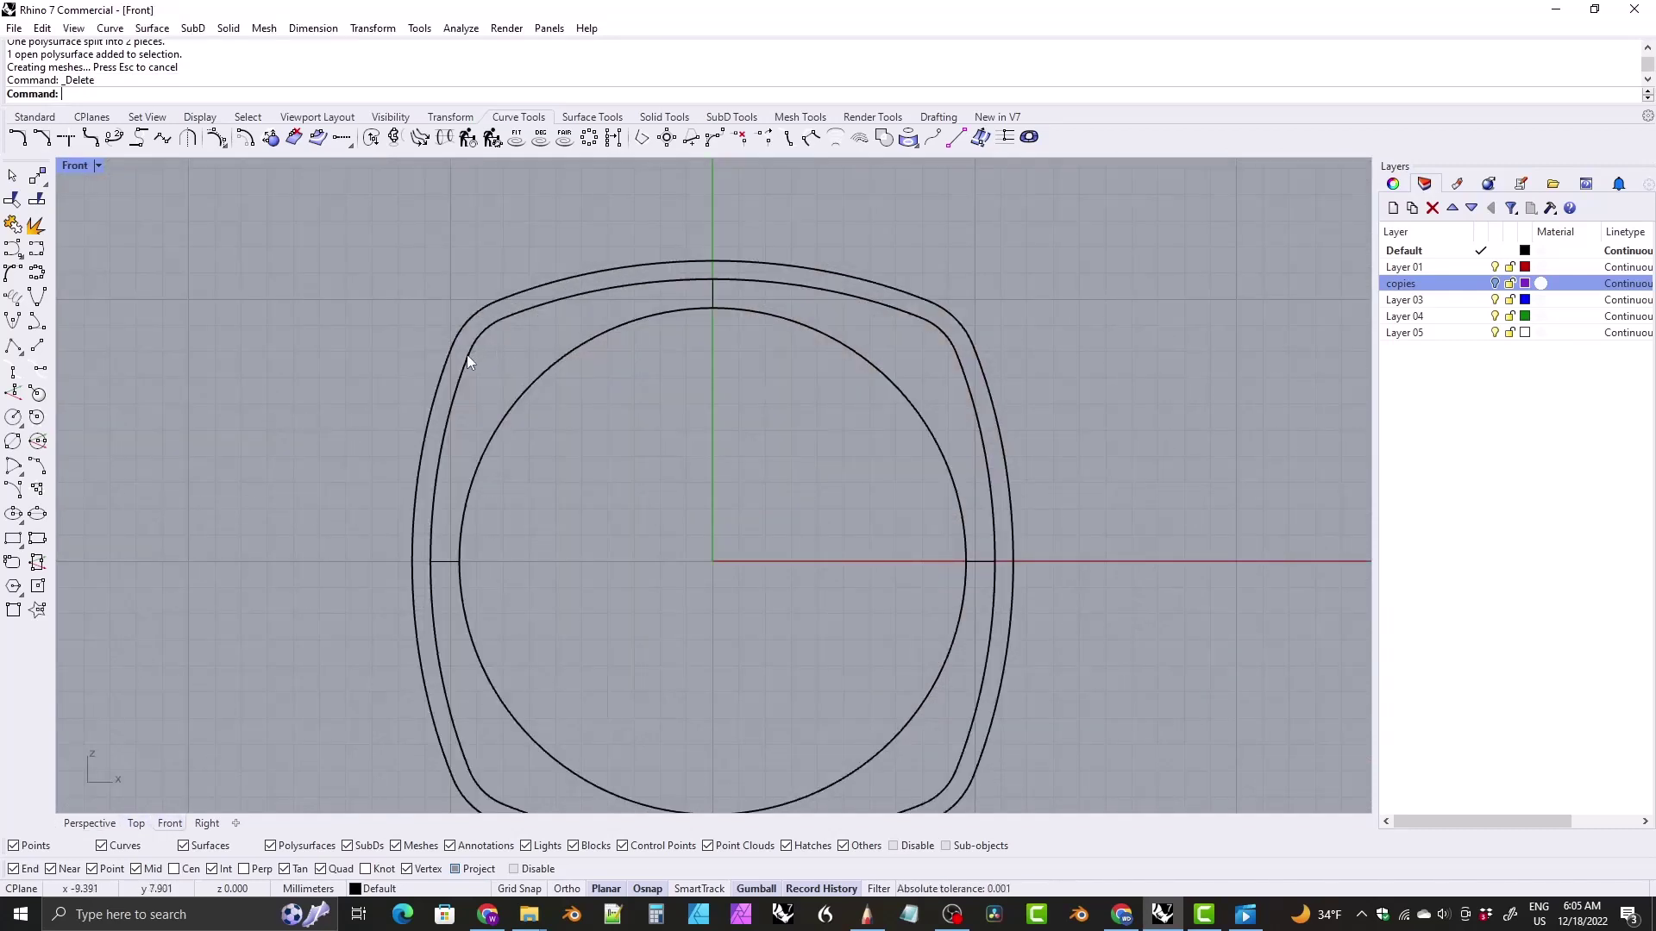
click(467, 354)
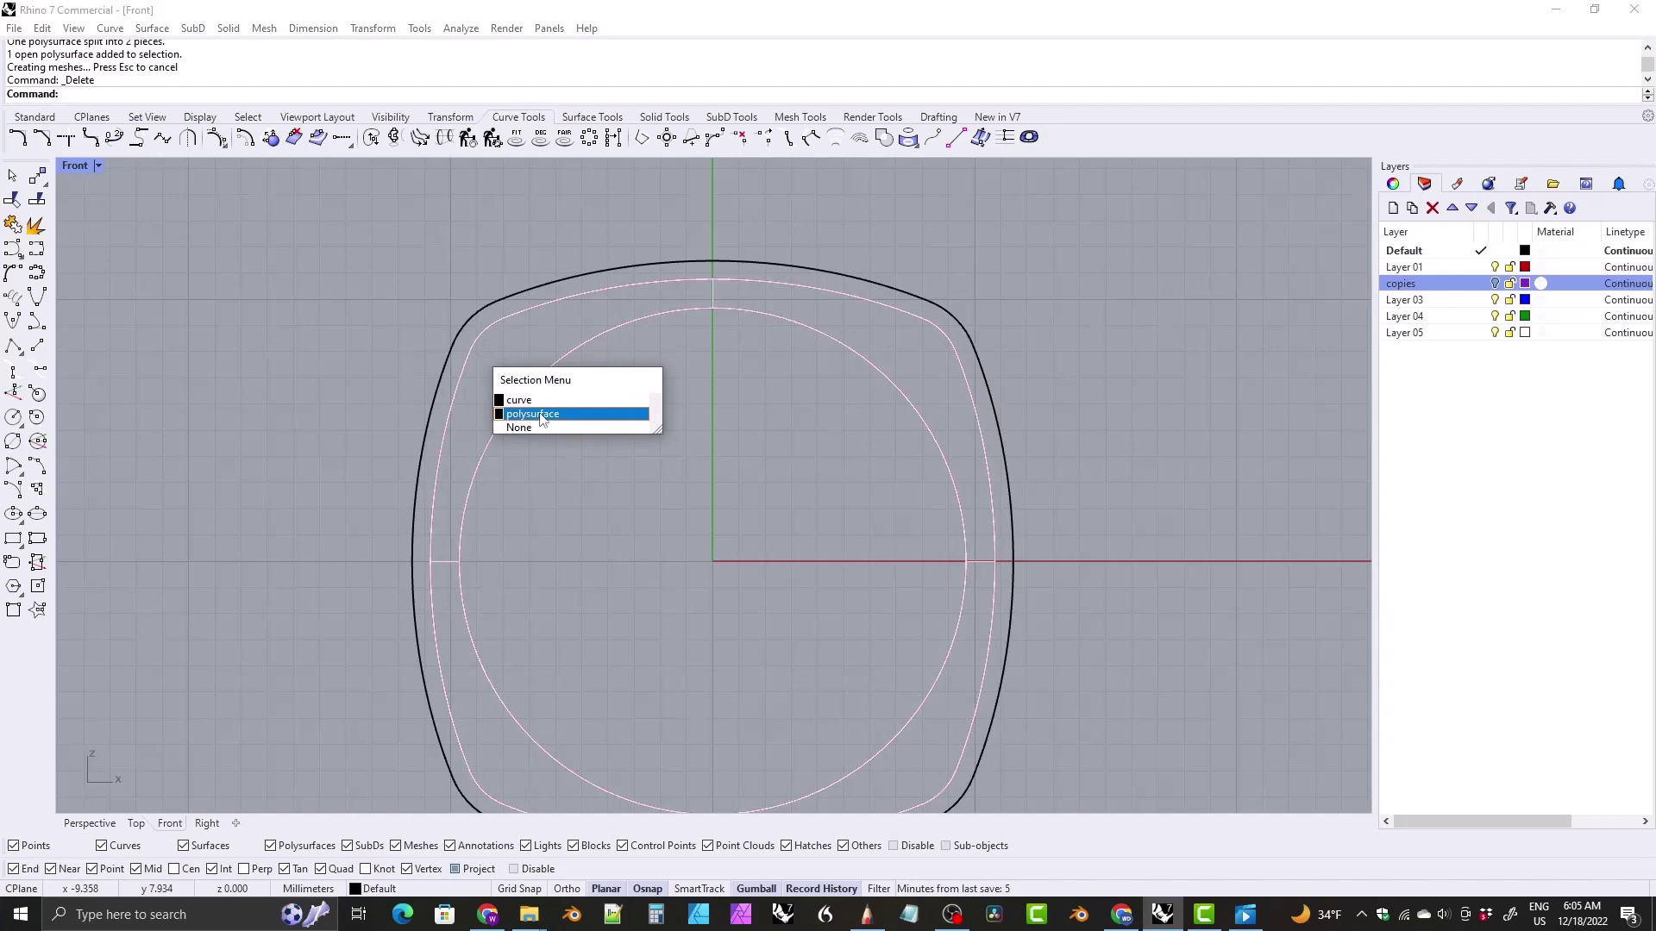
key(Escape)
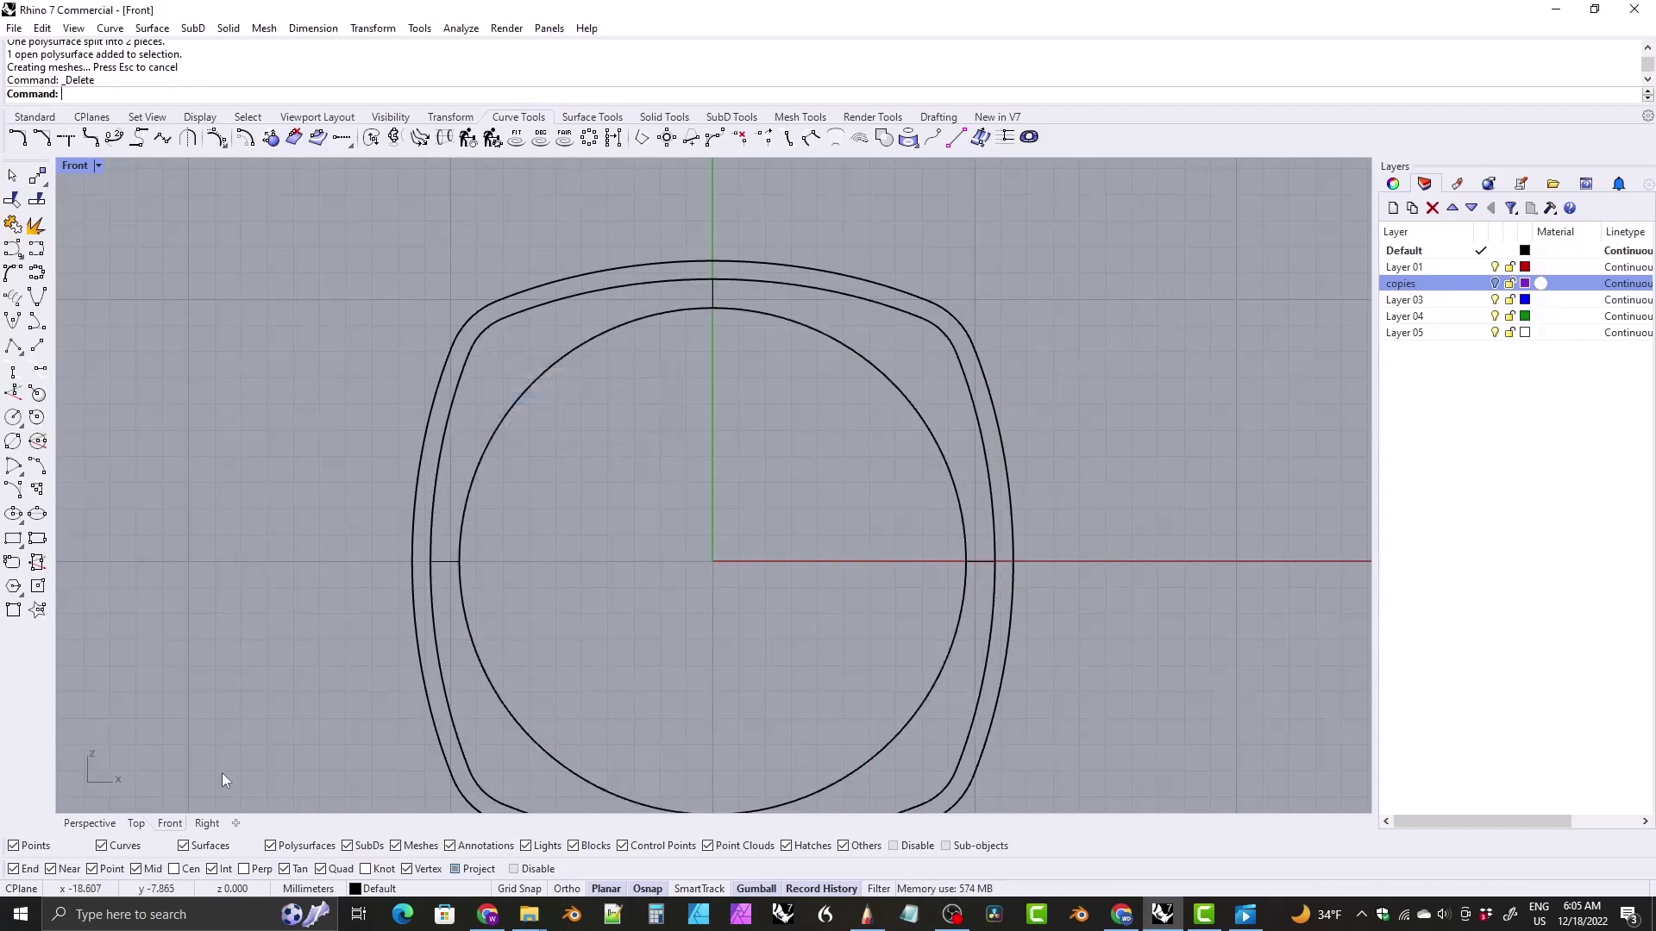
click(90, 823)
scroll(567, 285, up, 6)
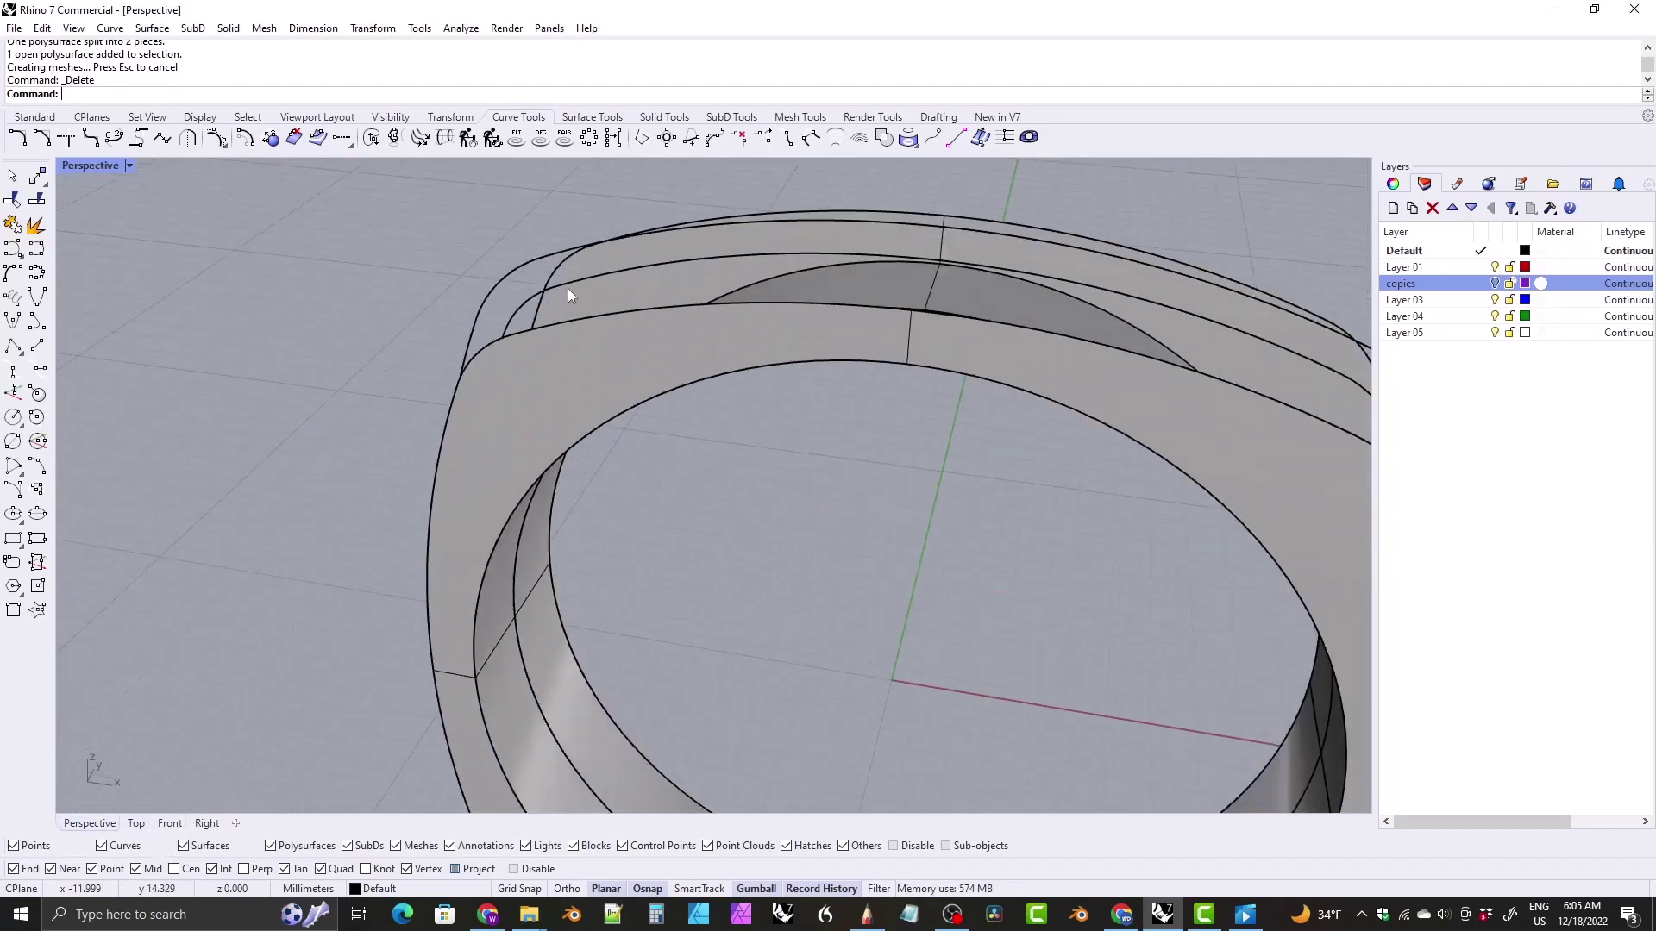
click(536, 293)
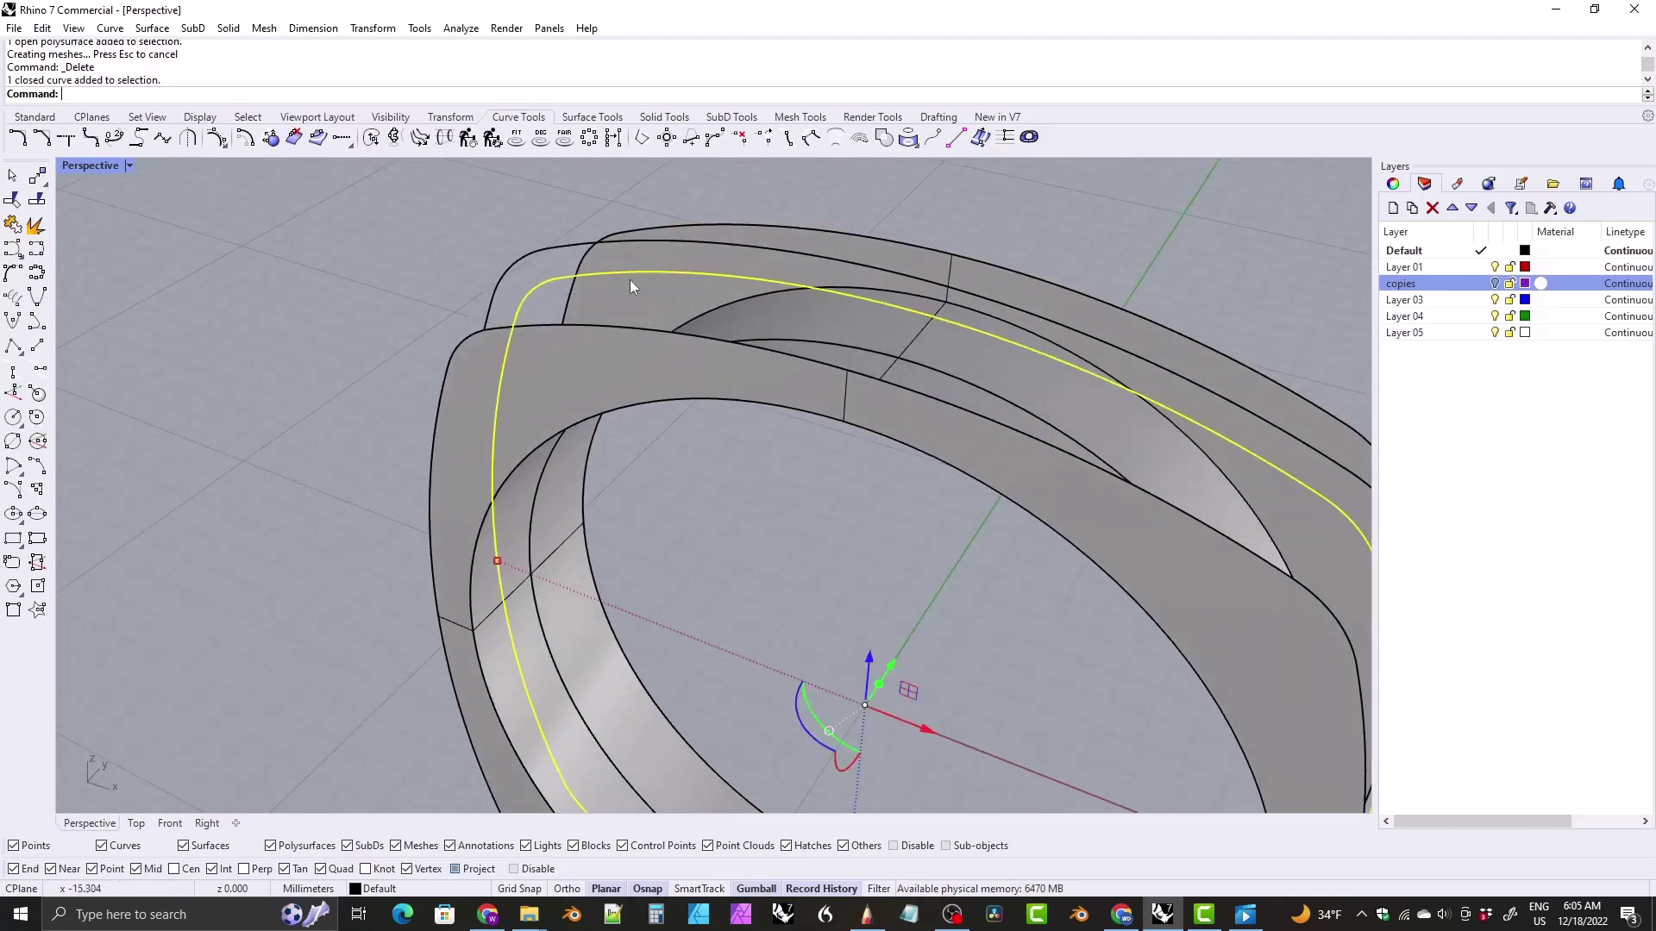
key(Delete)
right_drag(583, 411, 517, 595)
Step: In Right view, draw an arc from the outer line tops through the centre line's top
click(207, 823)
scroll(671, 373, up, 5)
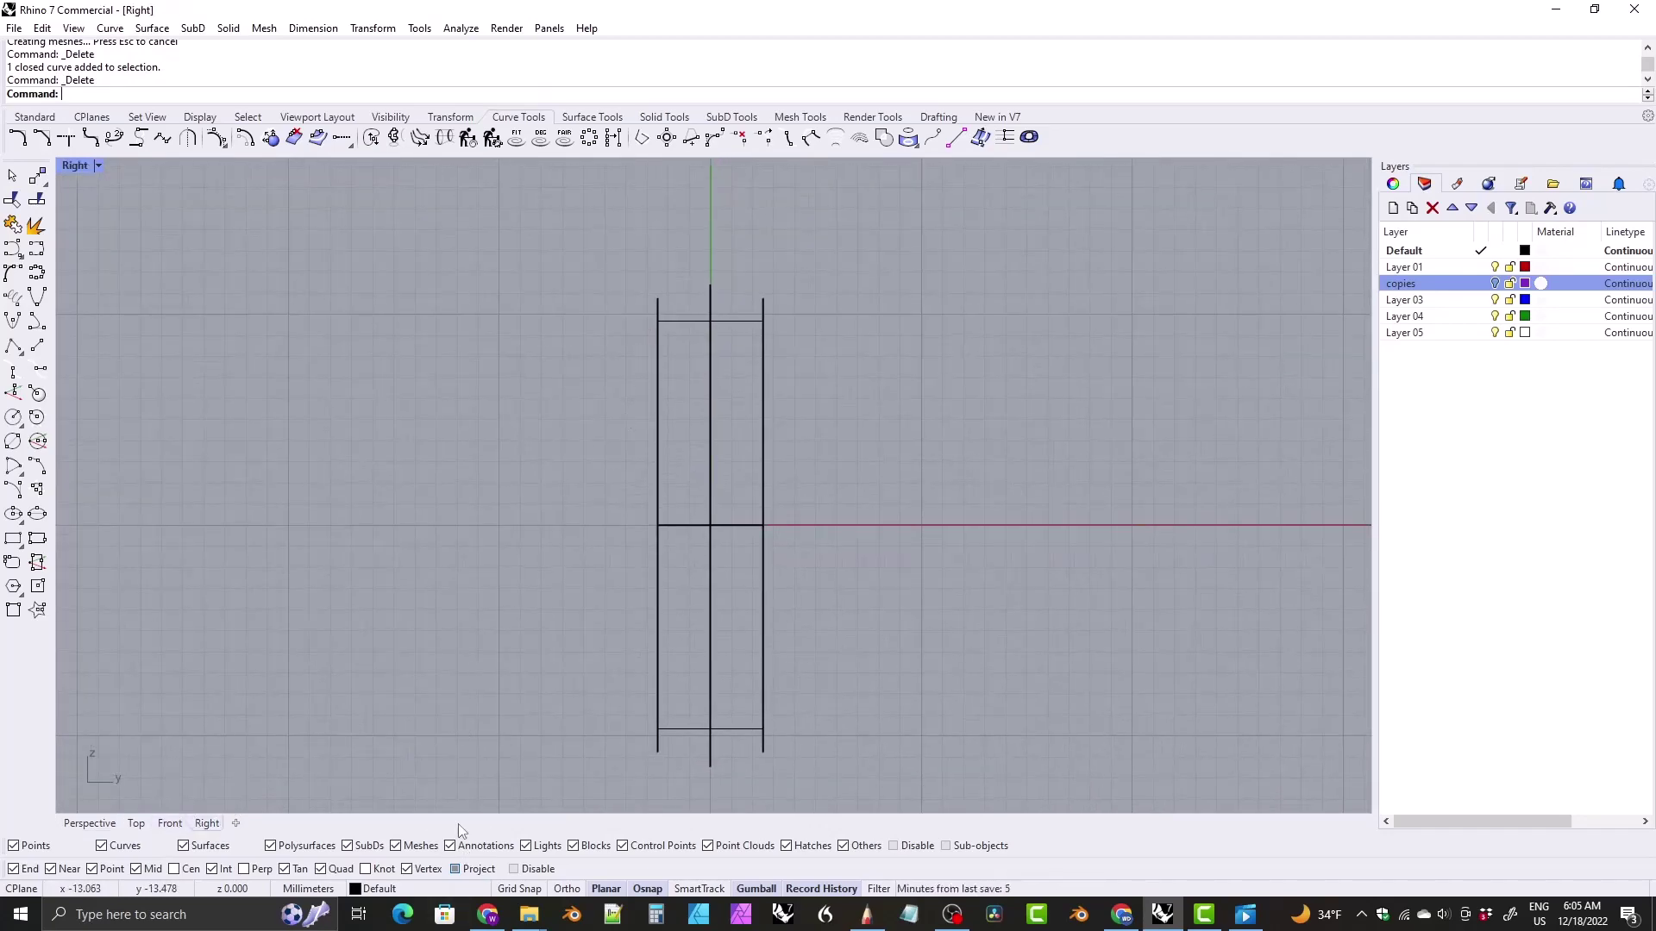
right_drag(627, 419, 604, 405)
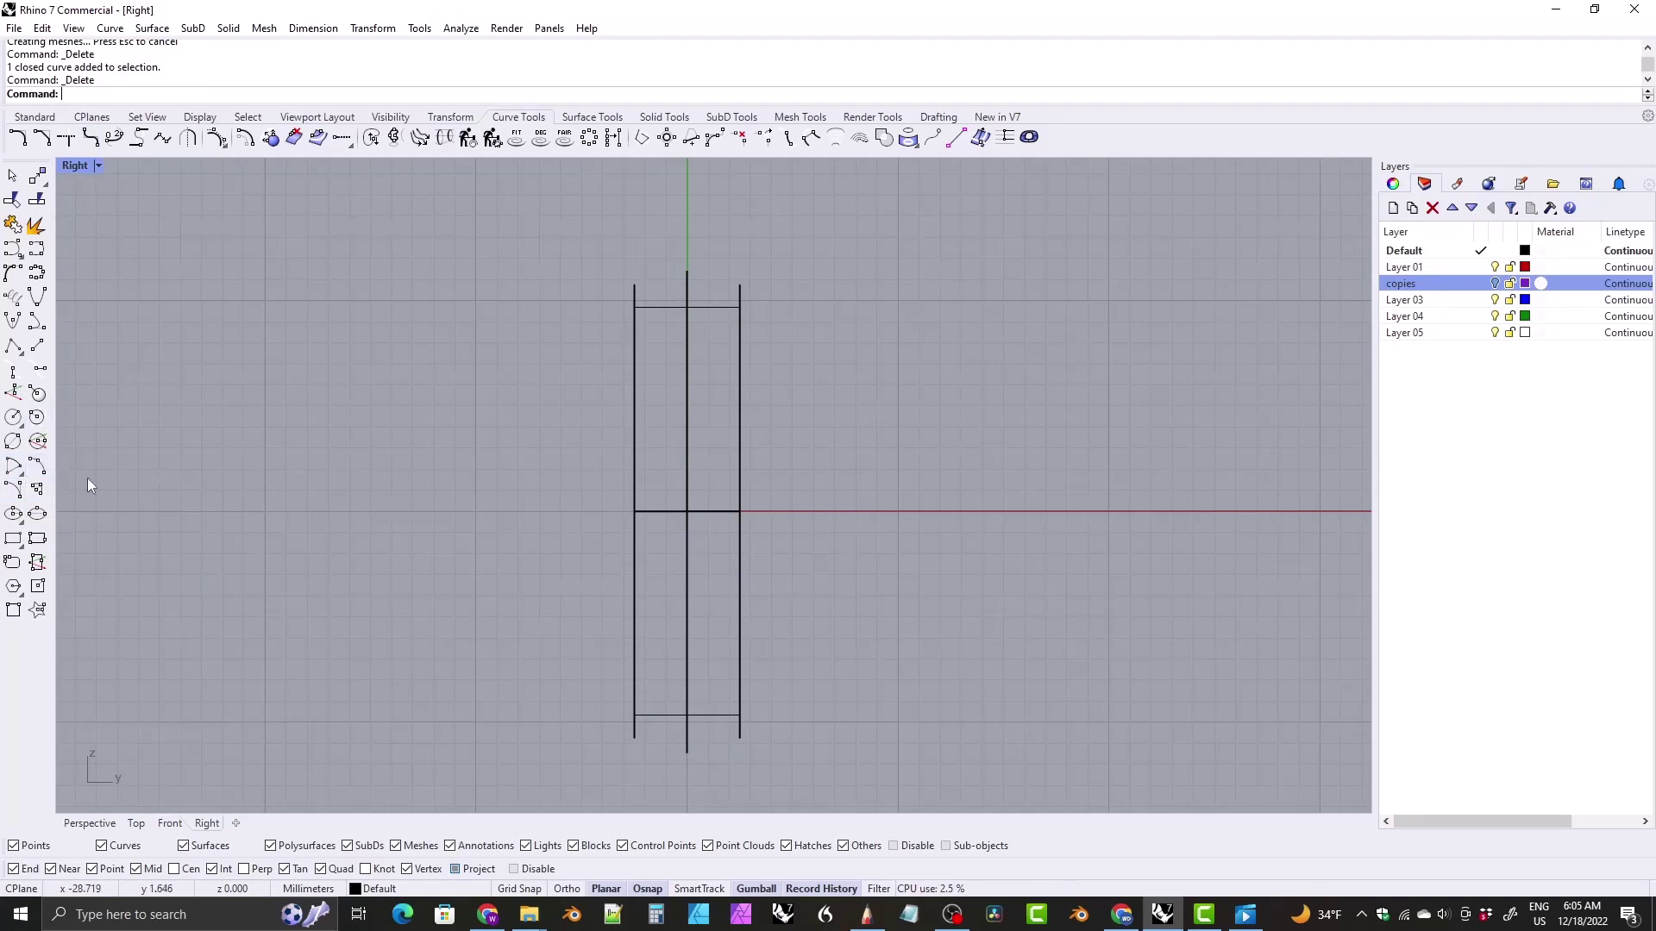
click(38, 466)
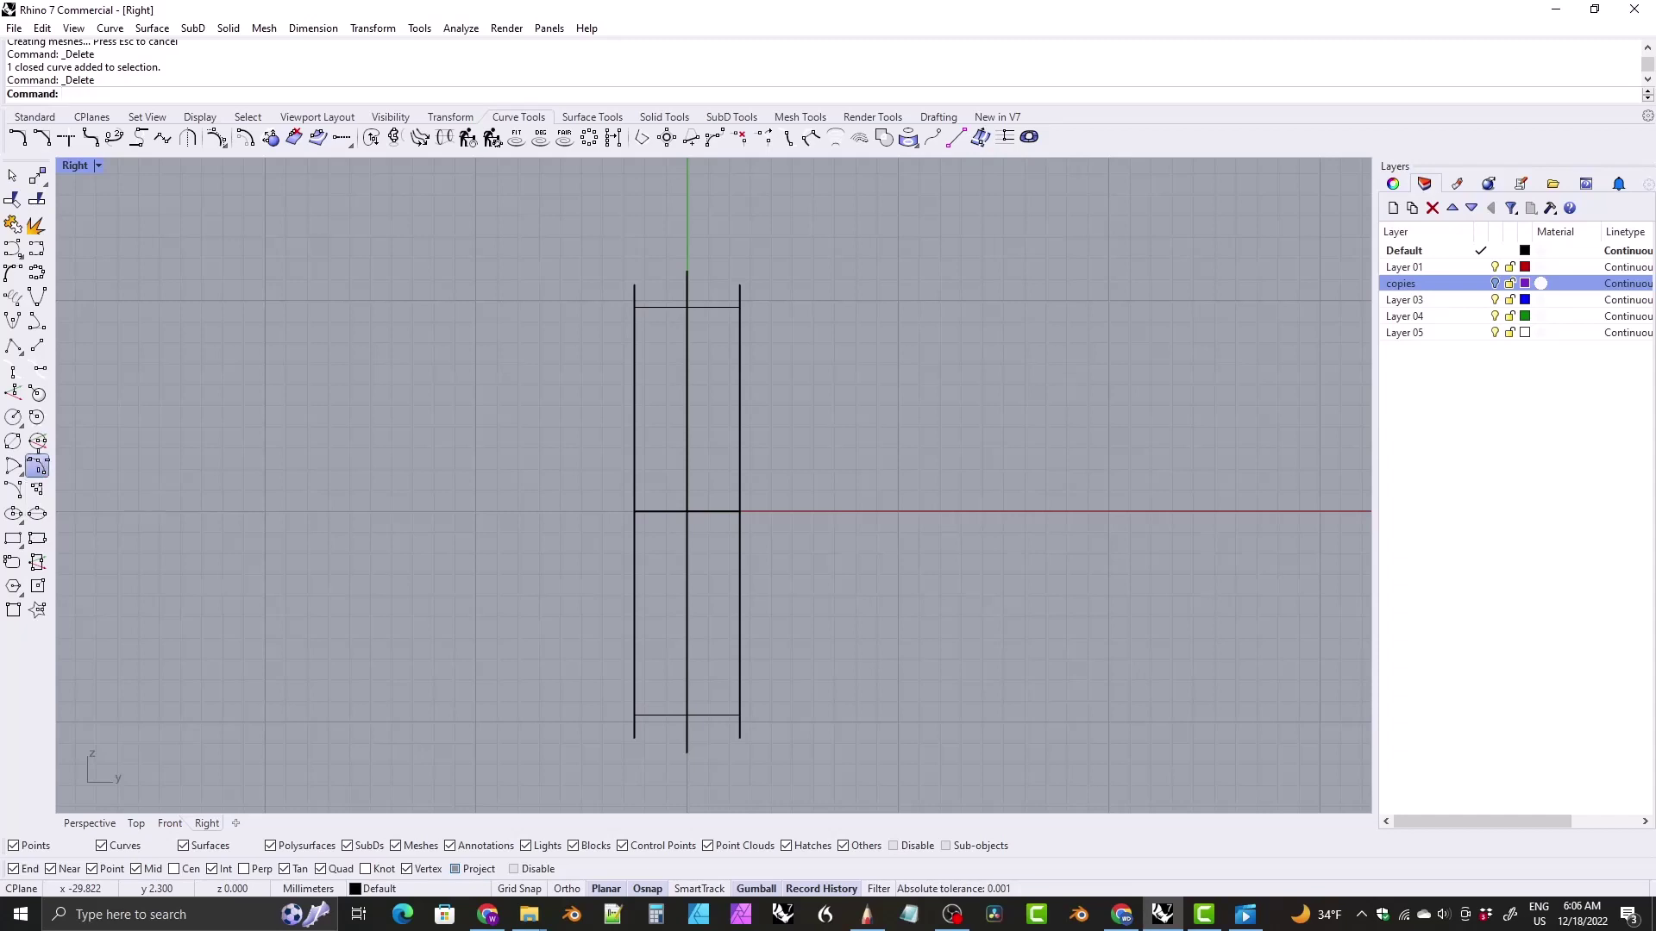
click(635, 284)
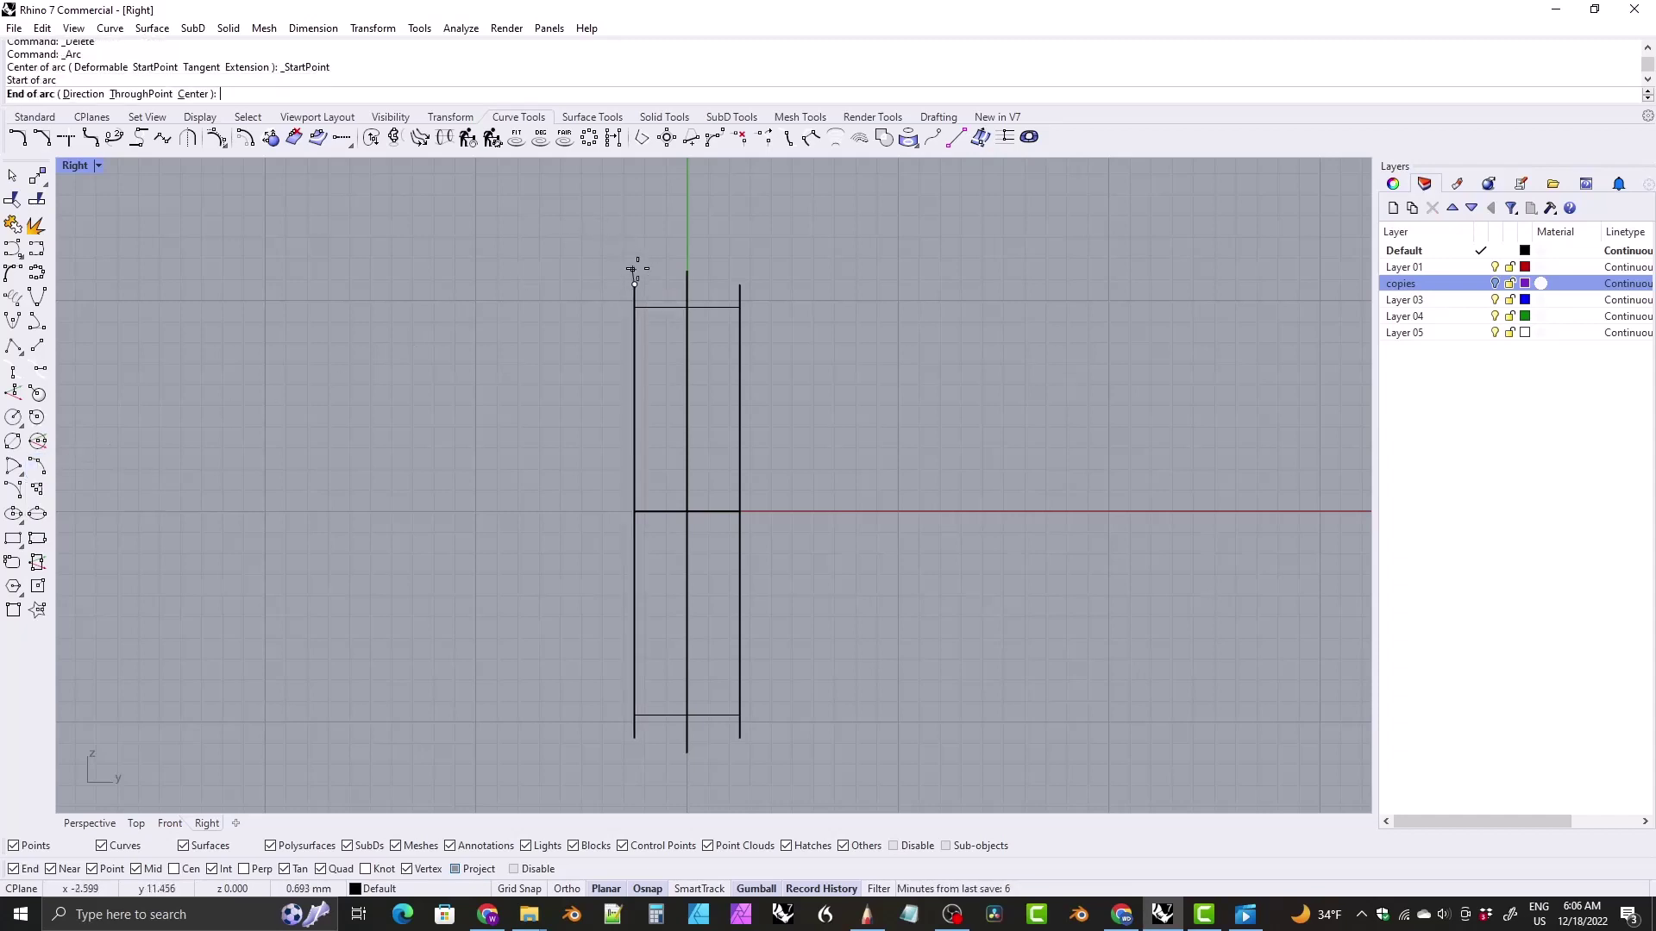
click(739, 283)
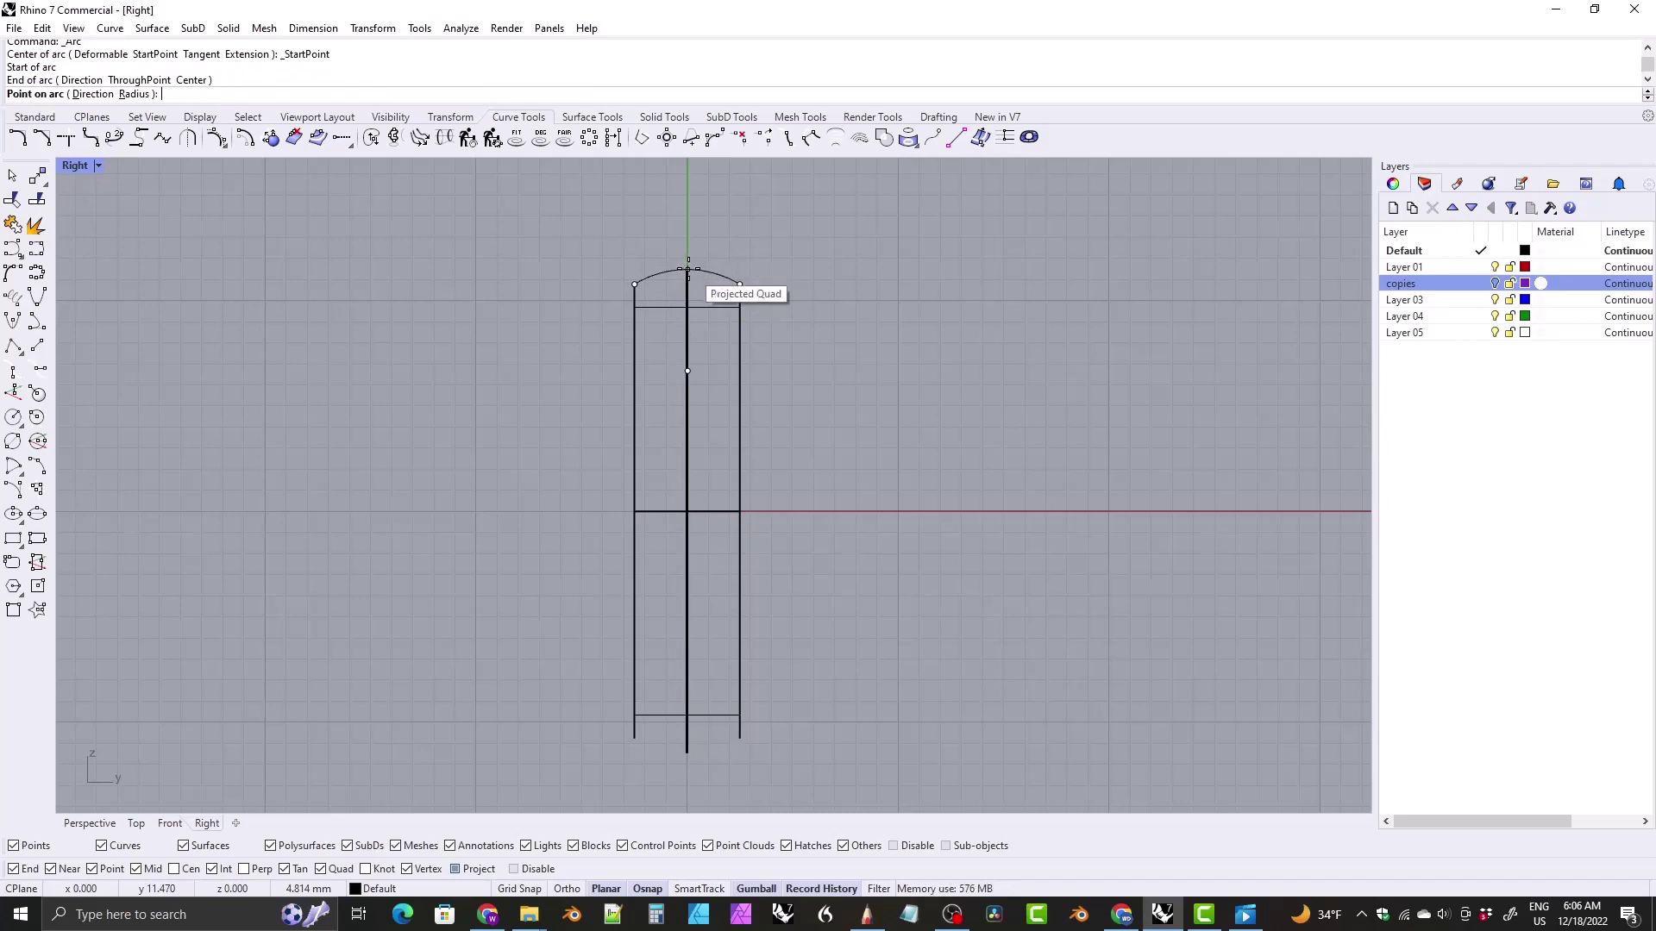
click(687, 270)
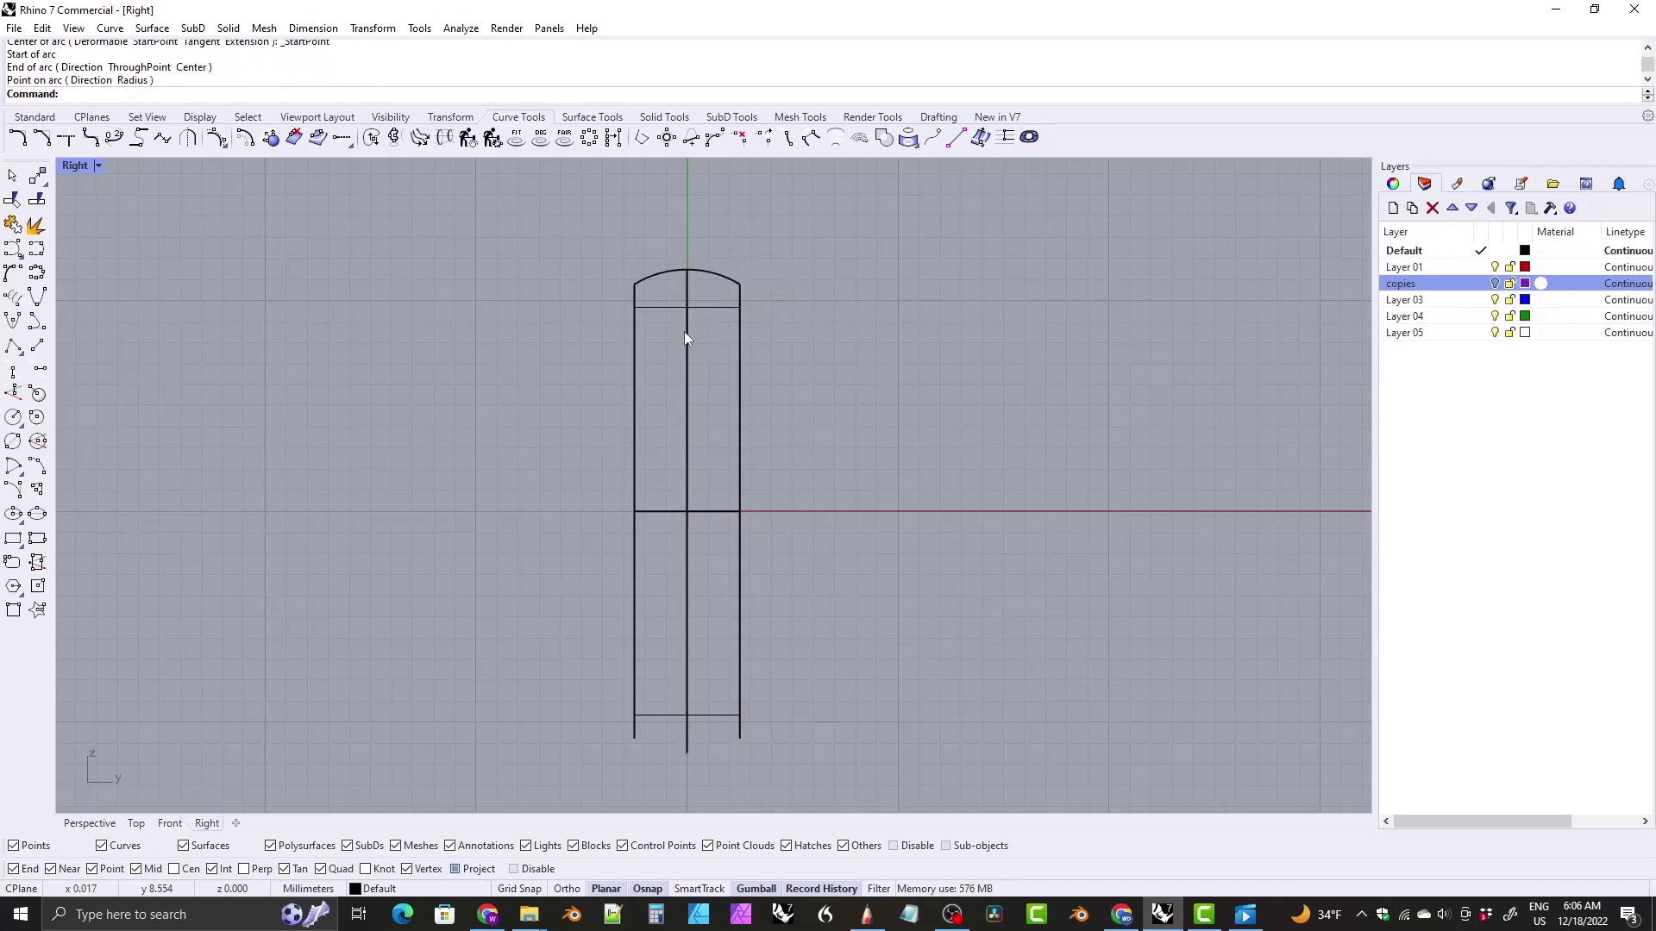
key(ctrl+z)
key(Return)
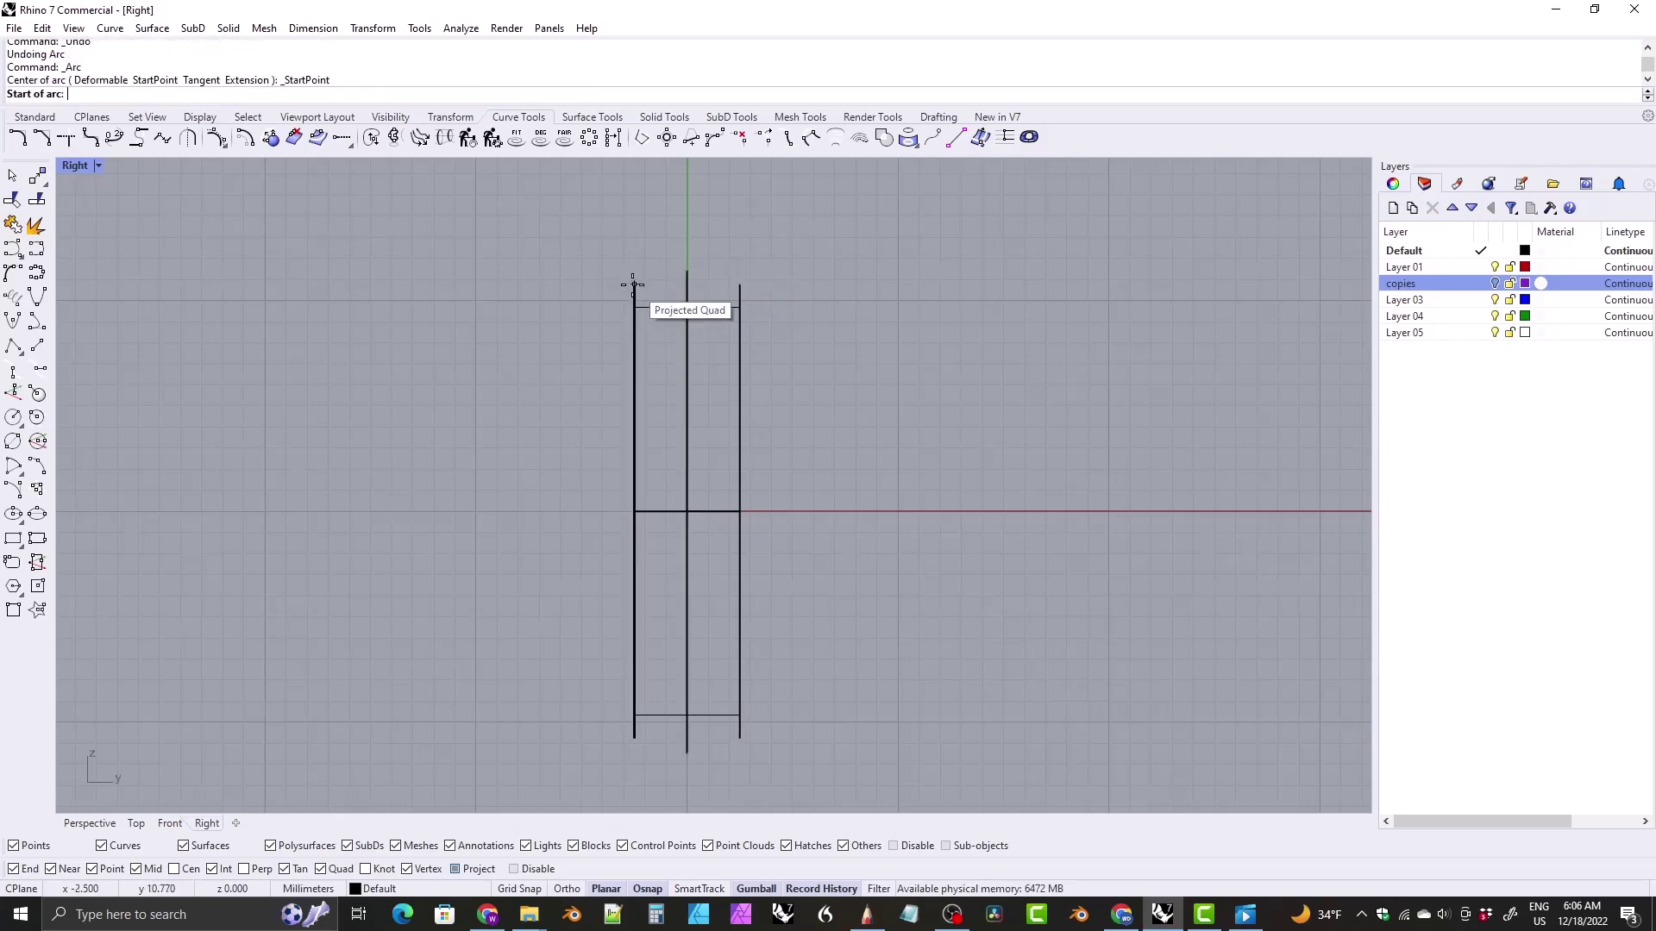
click(633, 285)
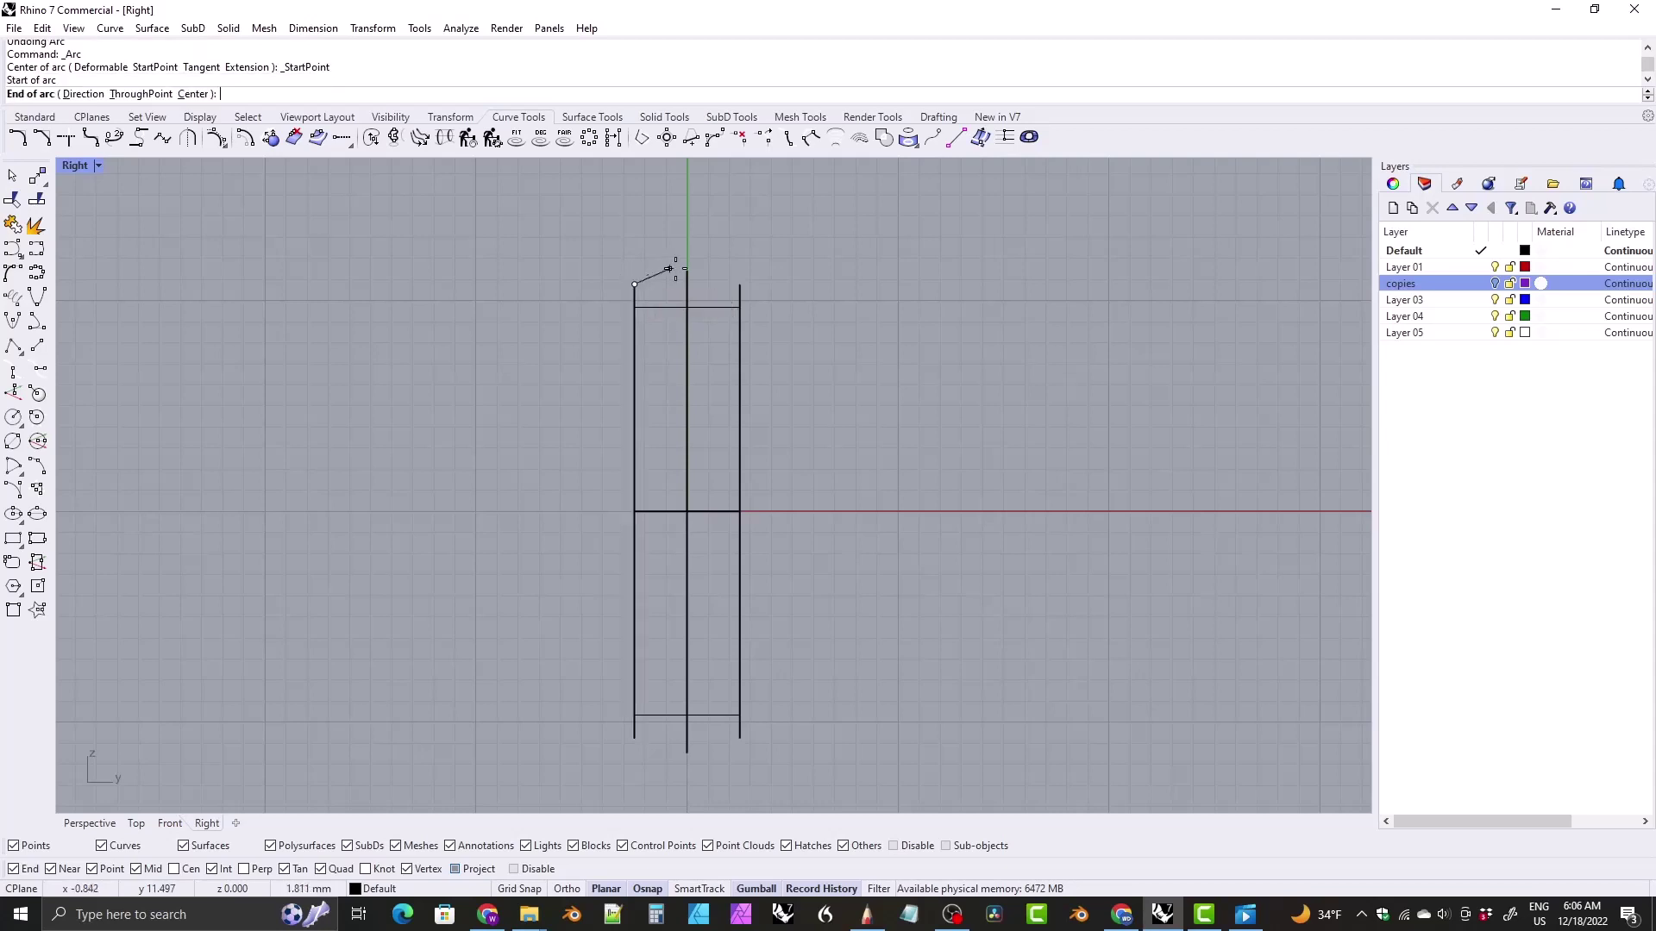
click(739, 285)
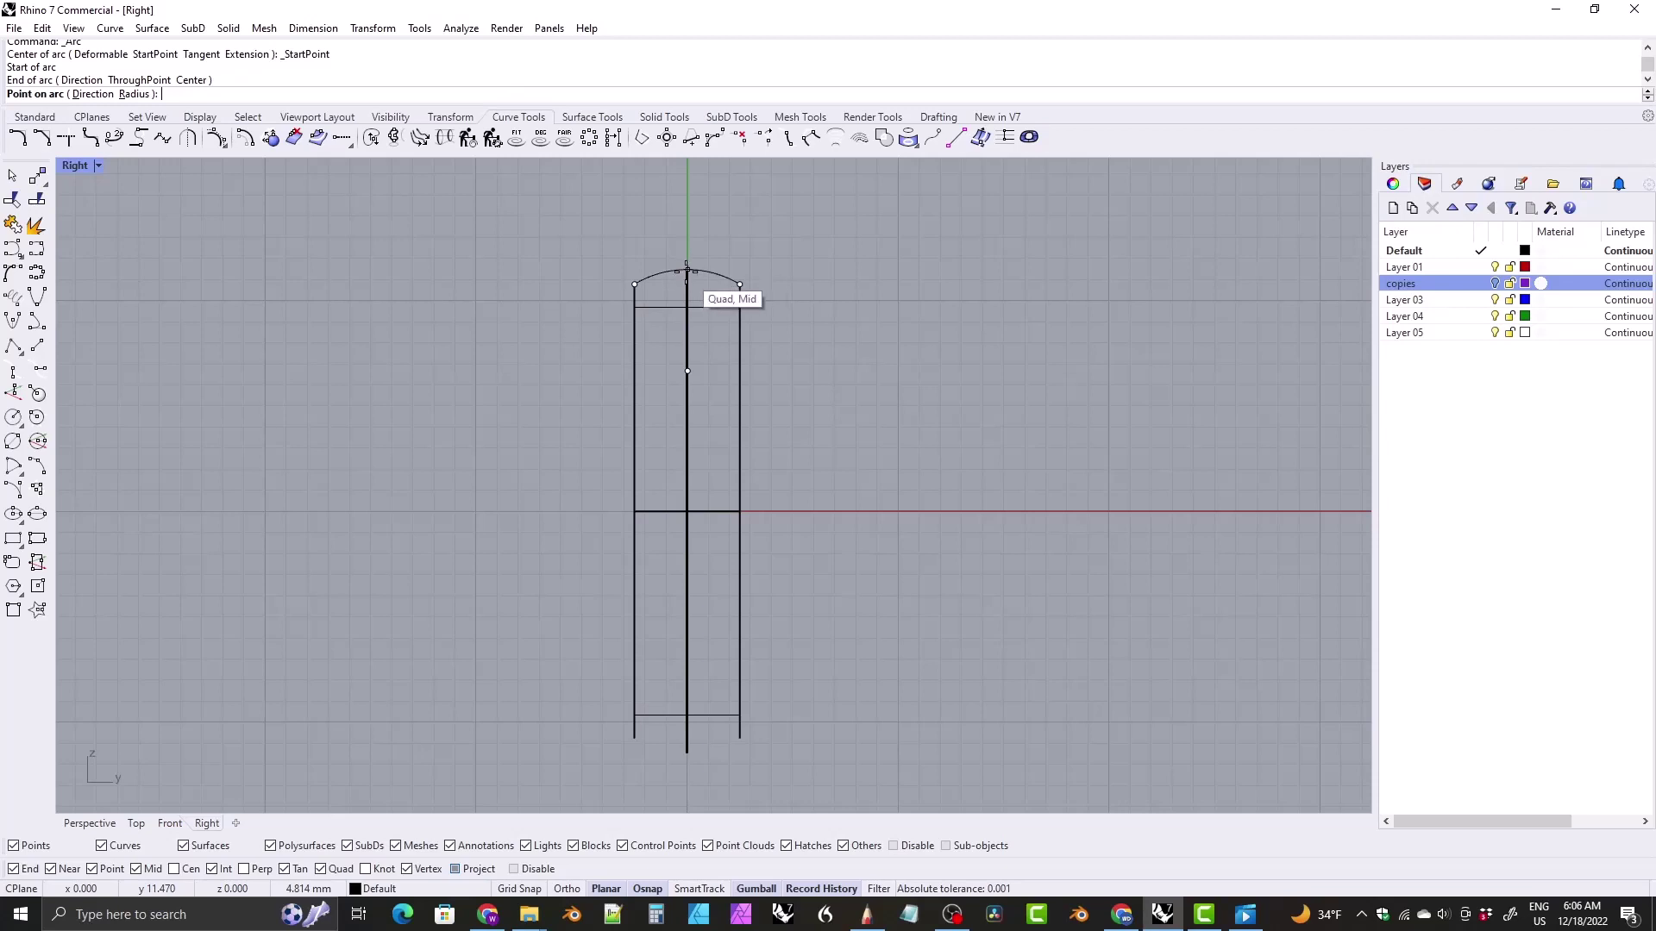
click(688, 269)
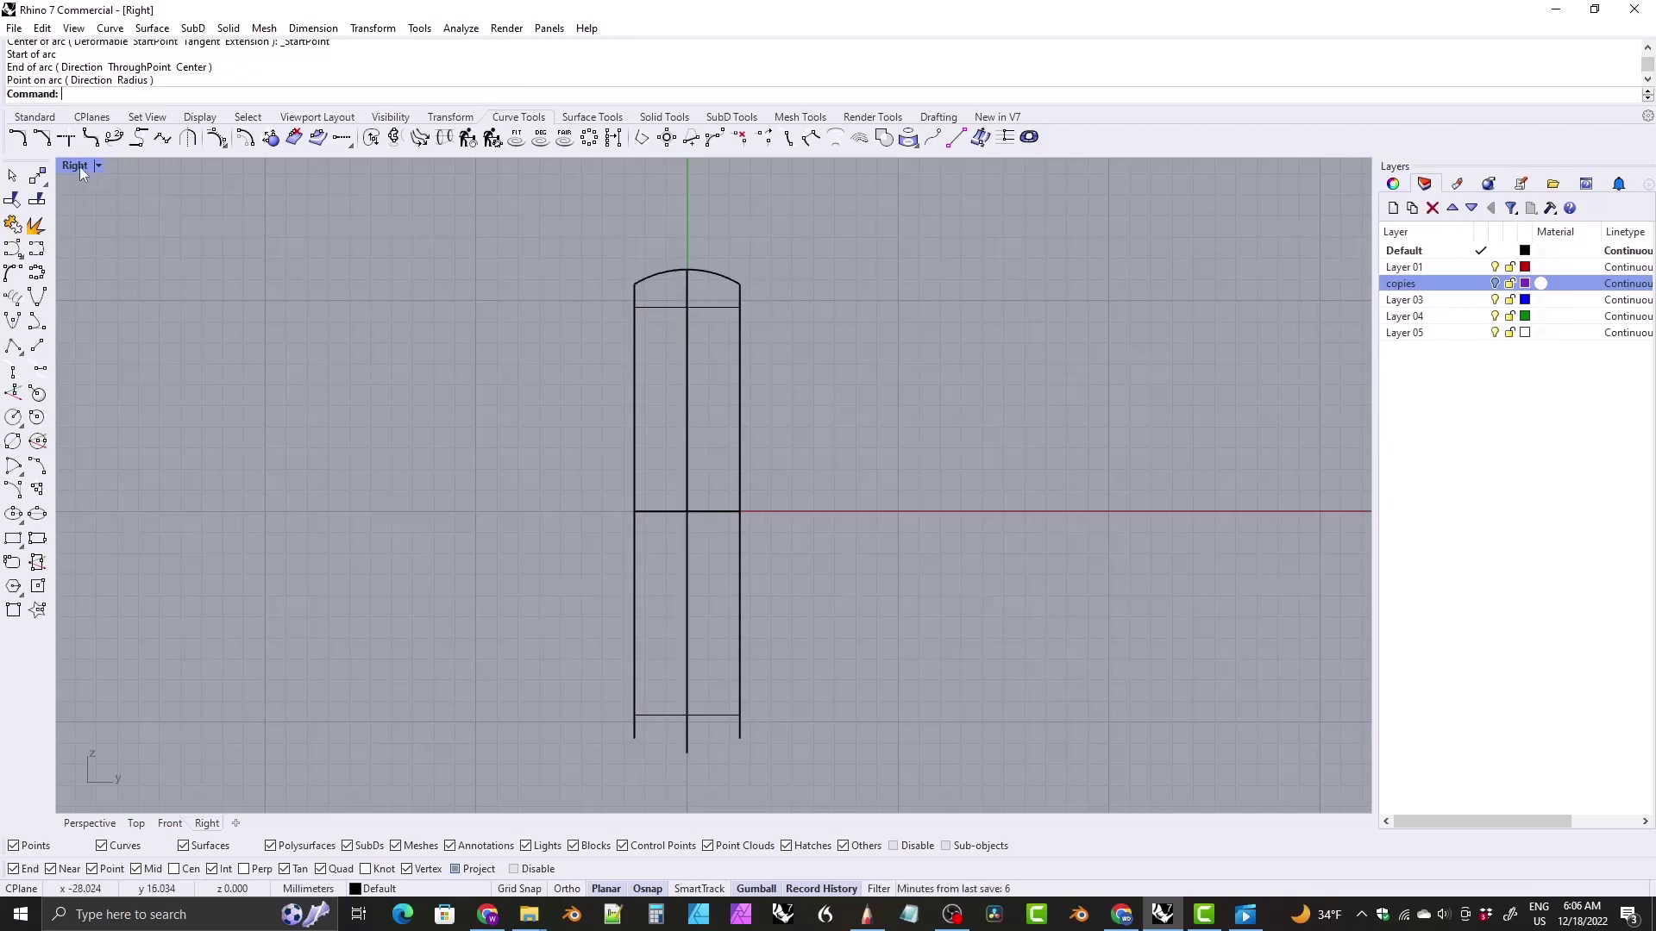
Step: Orbit the Perspective view to inspect the new arc on the ring
click(83, 824)
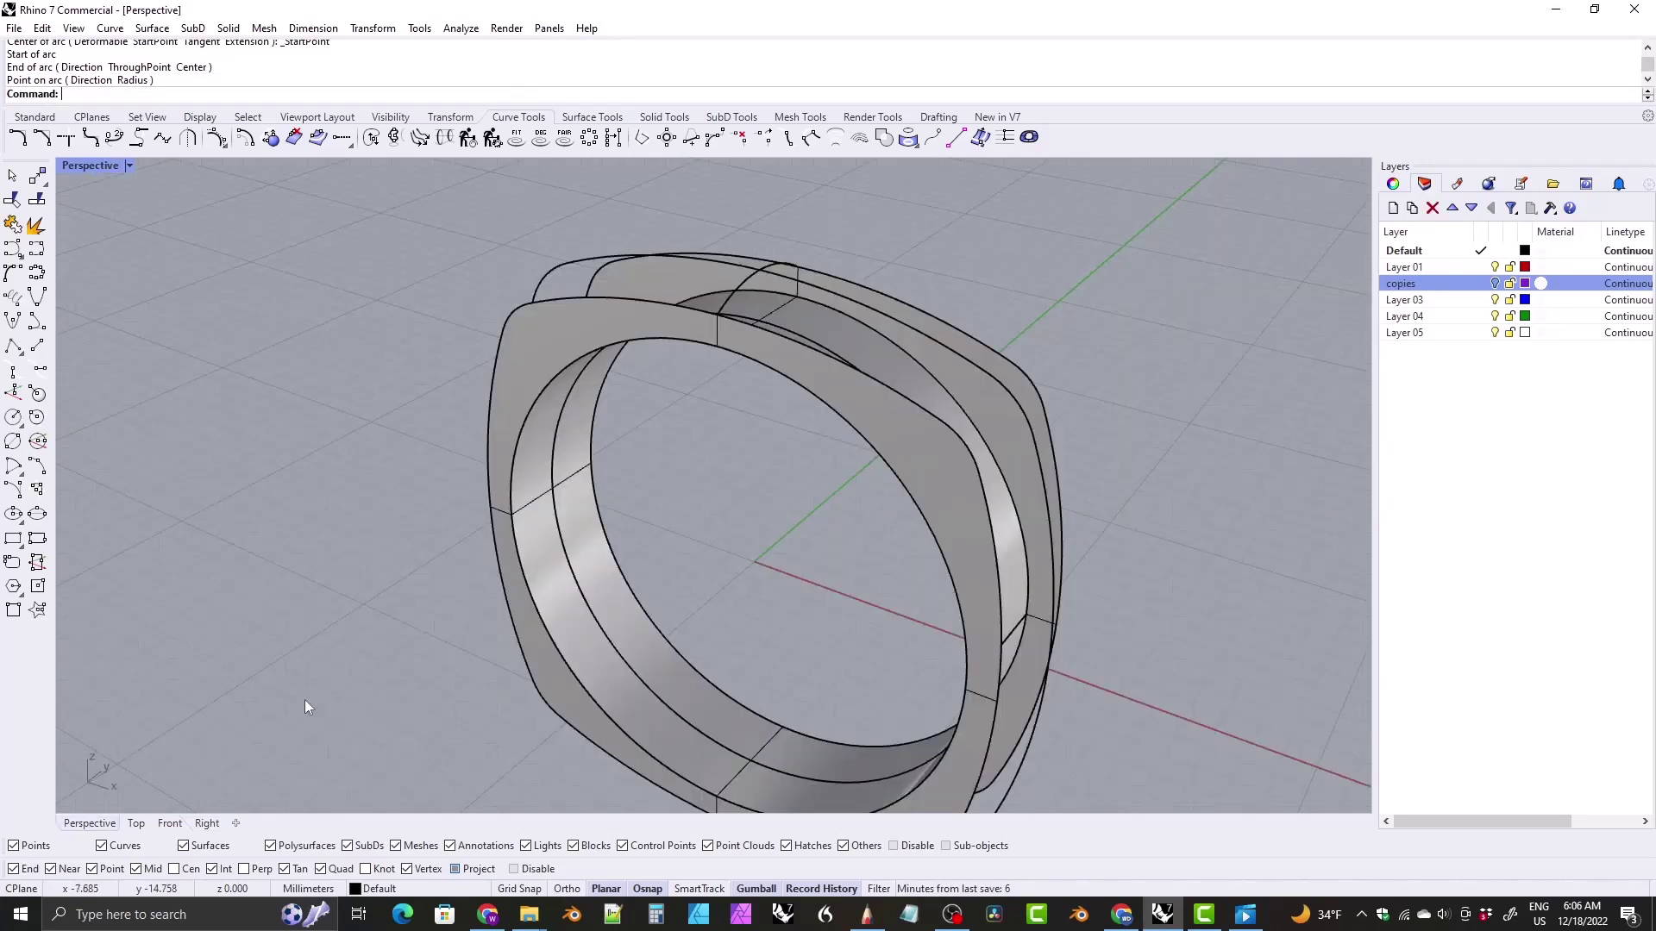
right_drag(304, 700, 688, 225)
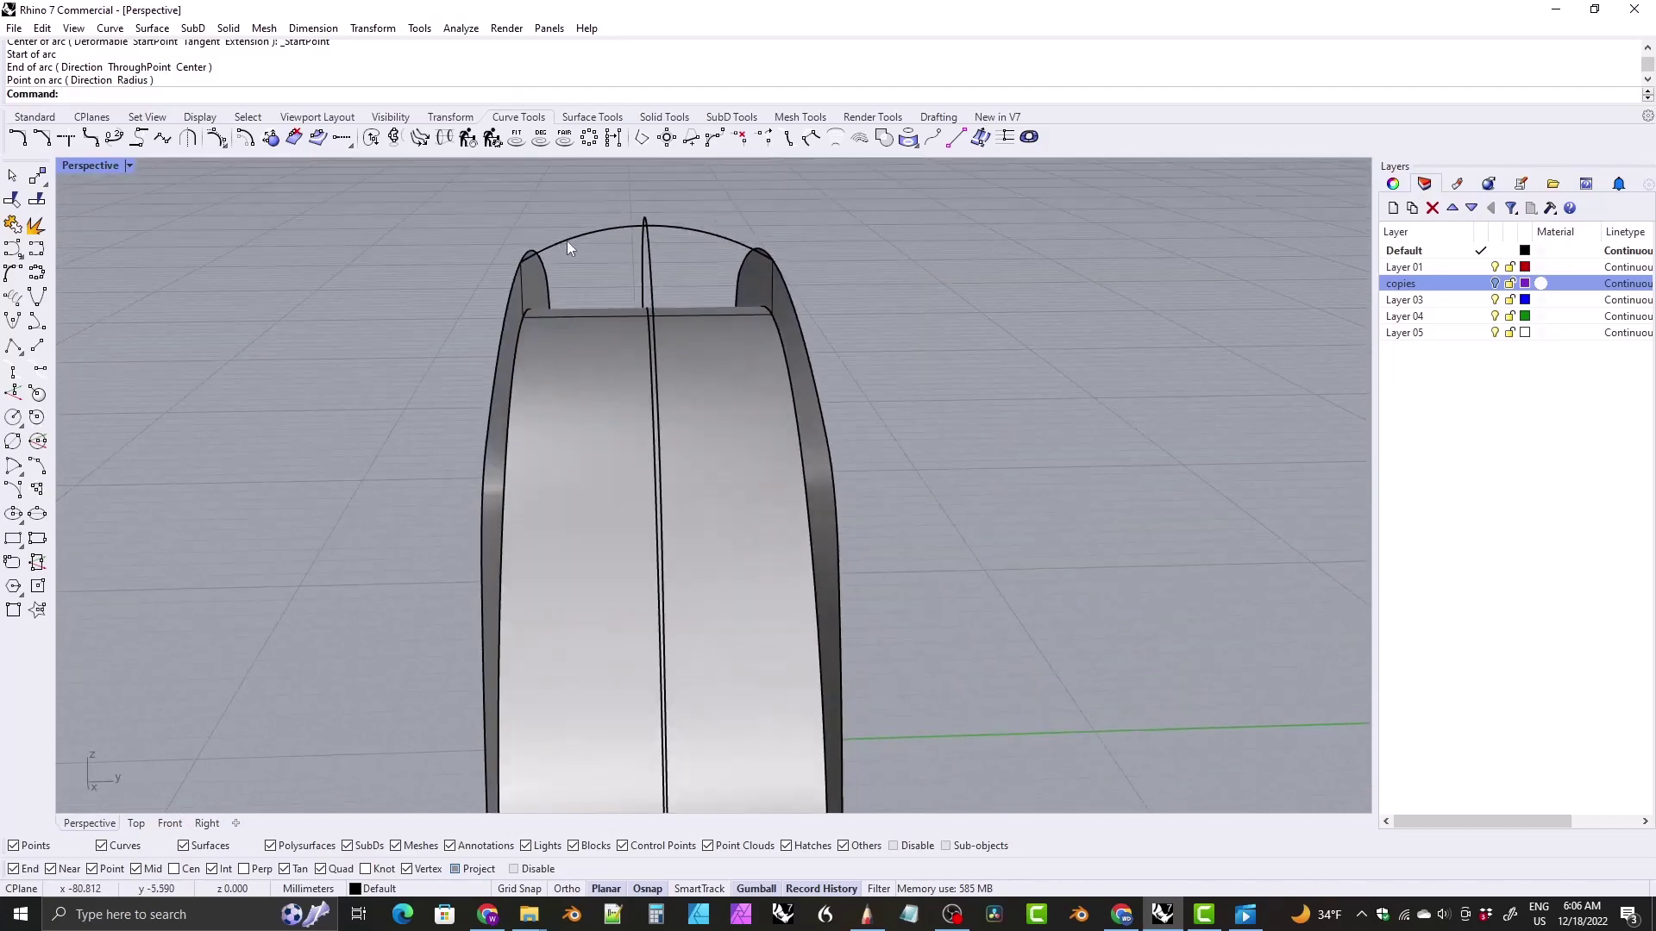
right_drag(569, 240, 633, 243)
click(656, 219)
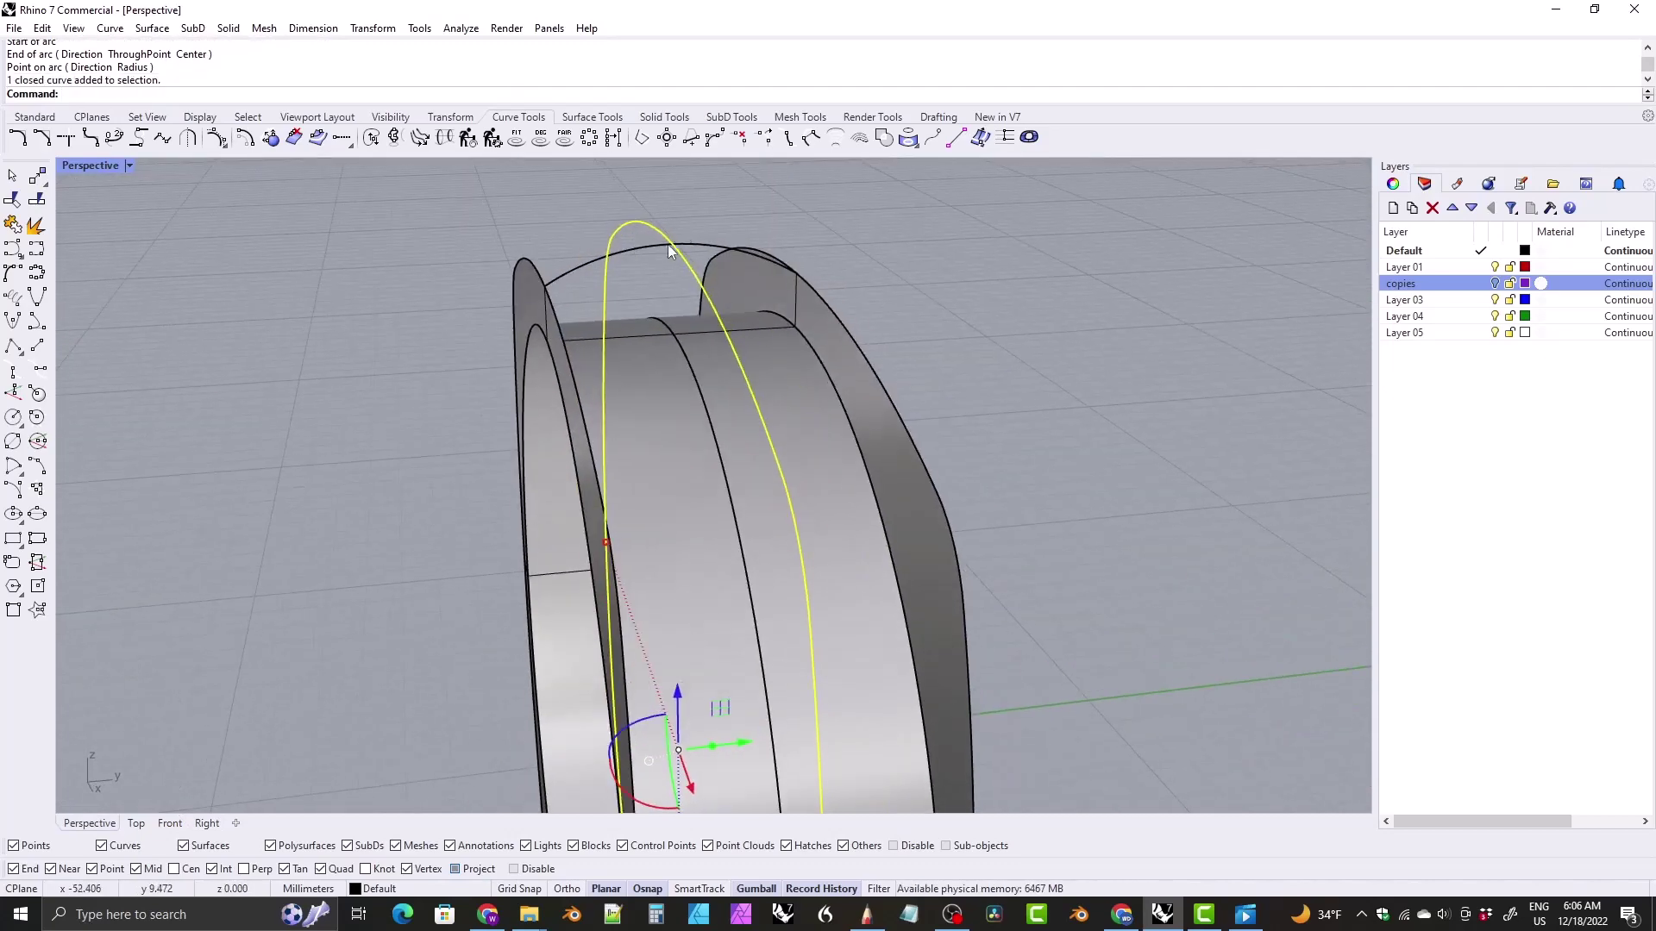
right_drag(488, 307, 601, 514)
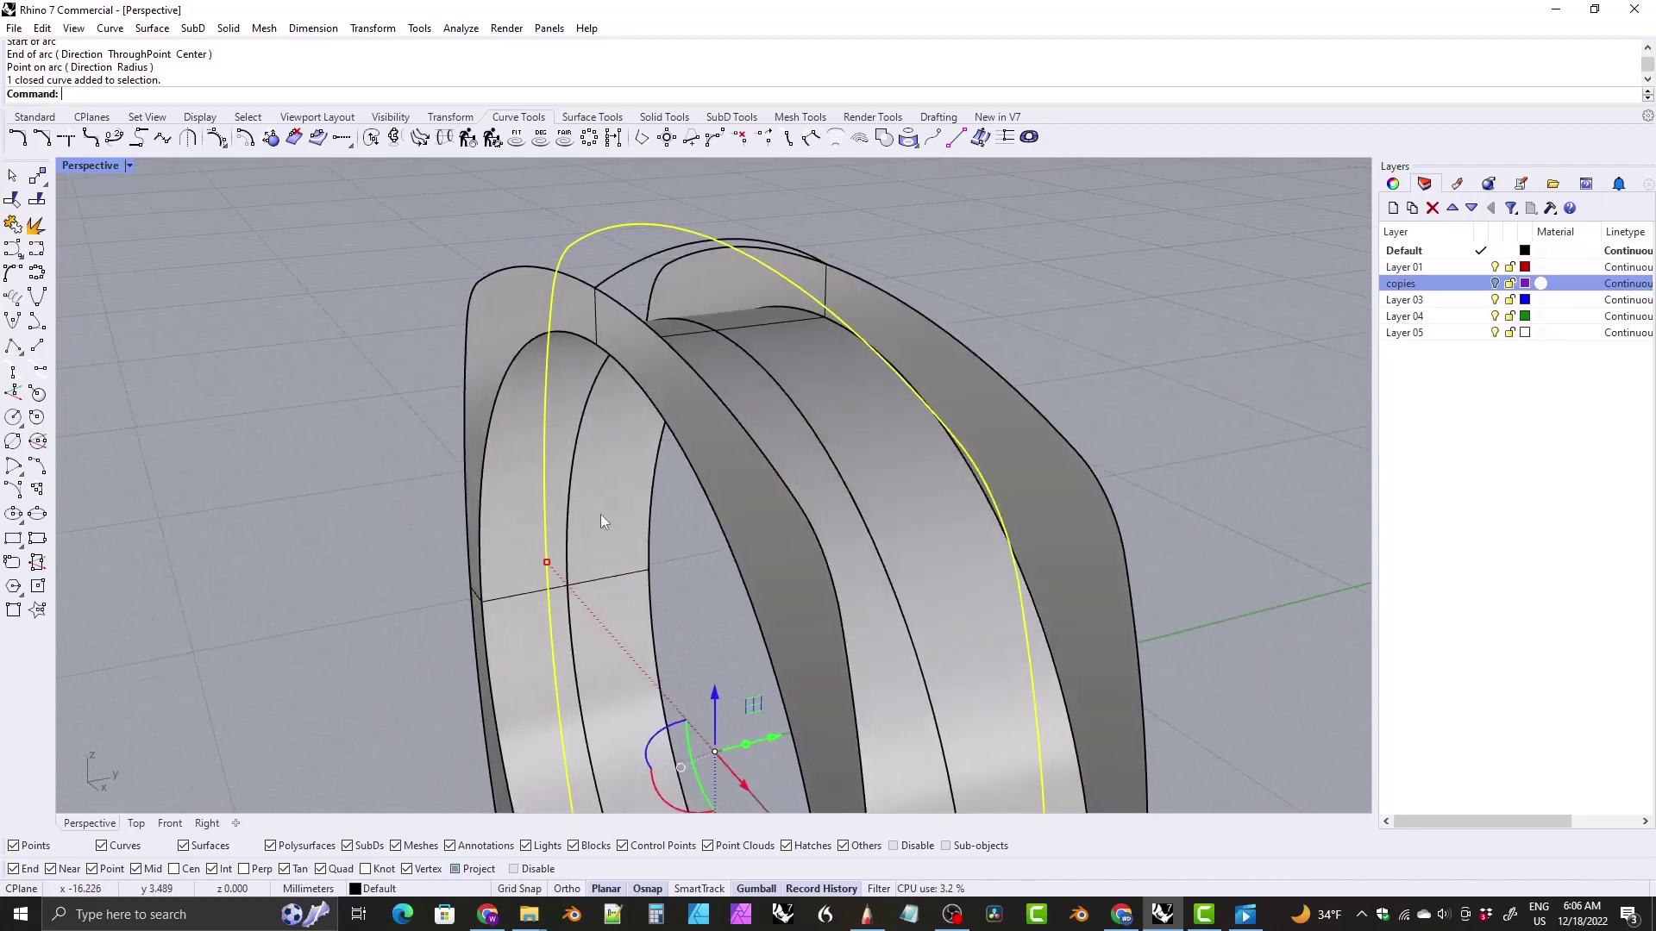
click(207, 823)
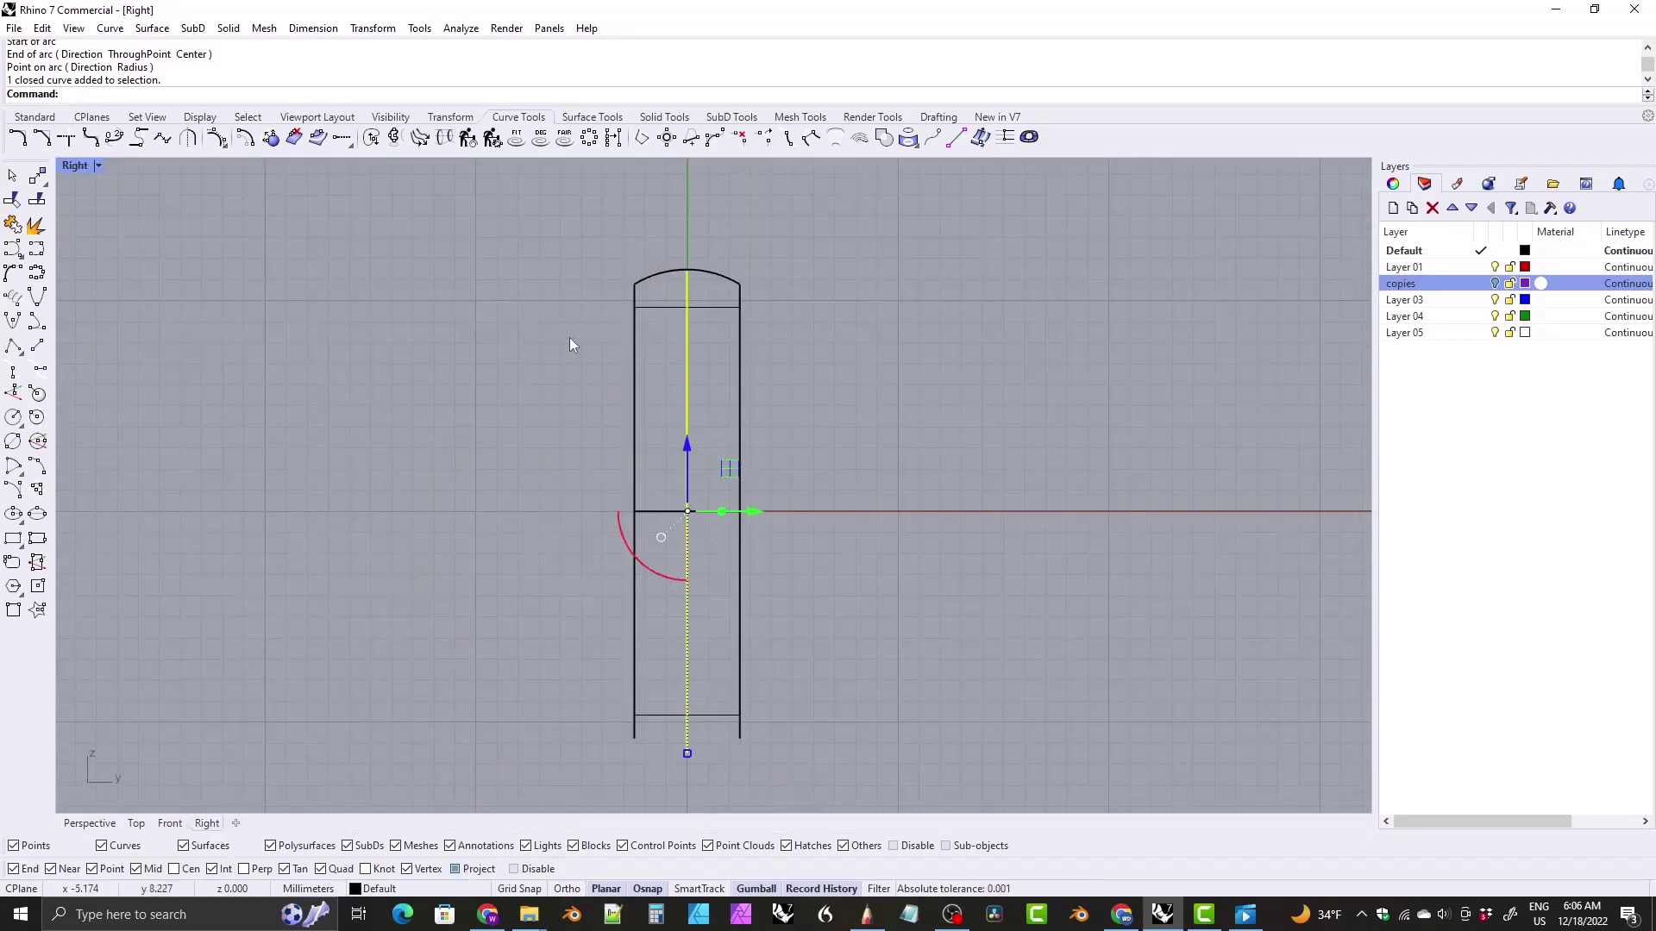
Step: Sweep2 the arc along the band's outer and inner top edges into a domed surface
click(90, 824)
right_drag(604, 448, 695, 416)
click(591, 117)
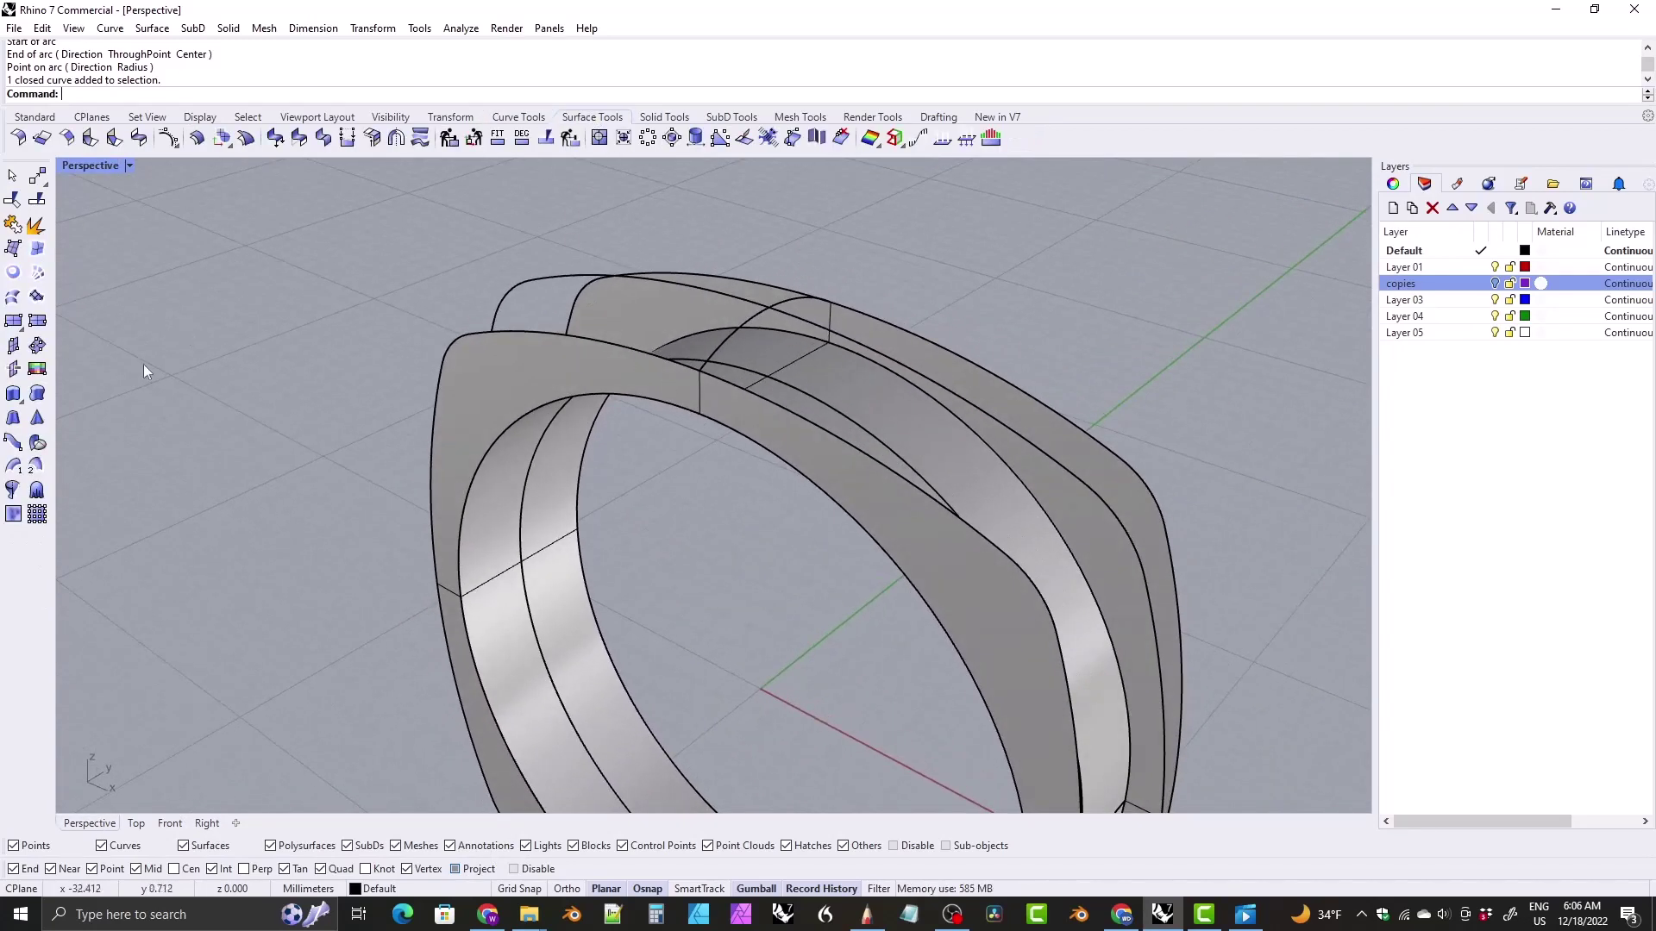
click(35, 465)
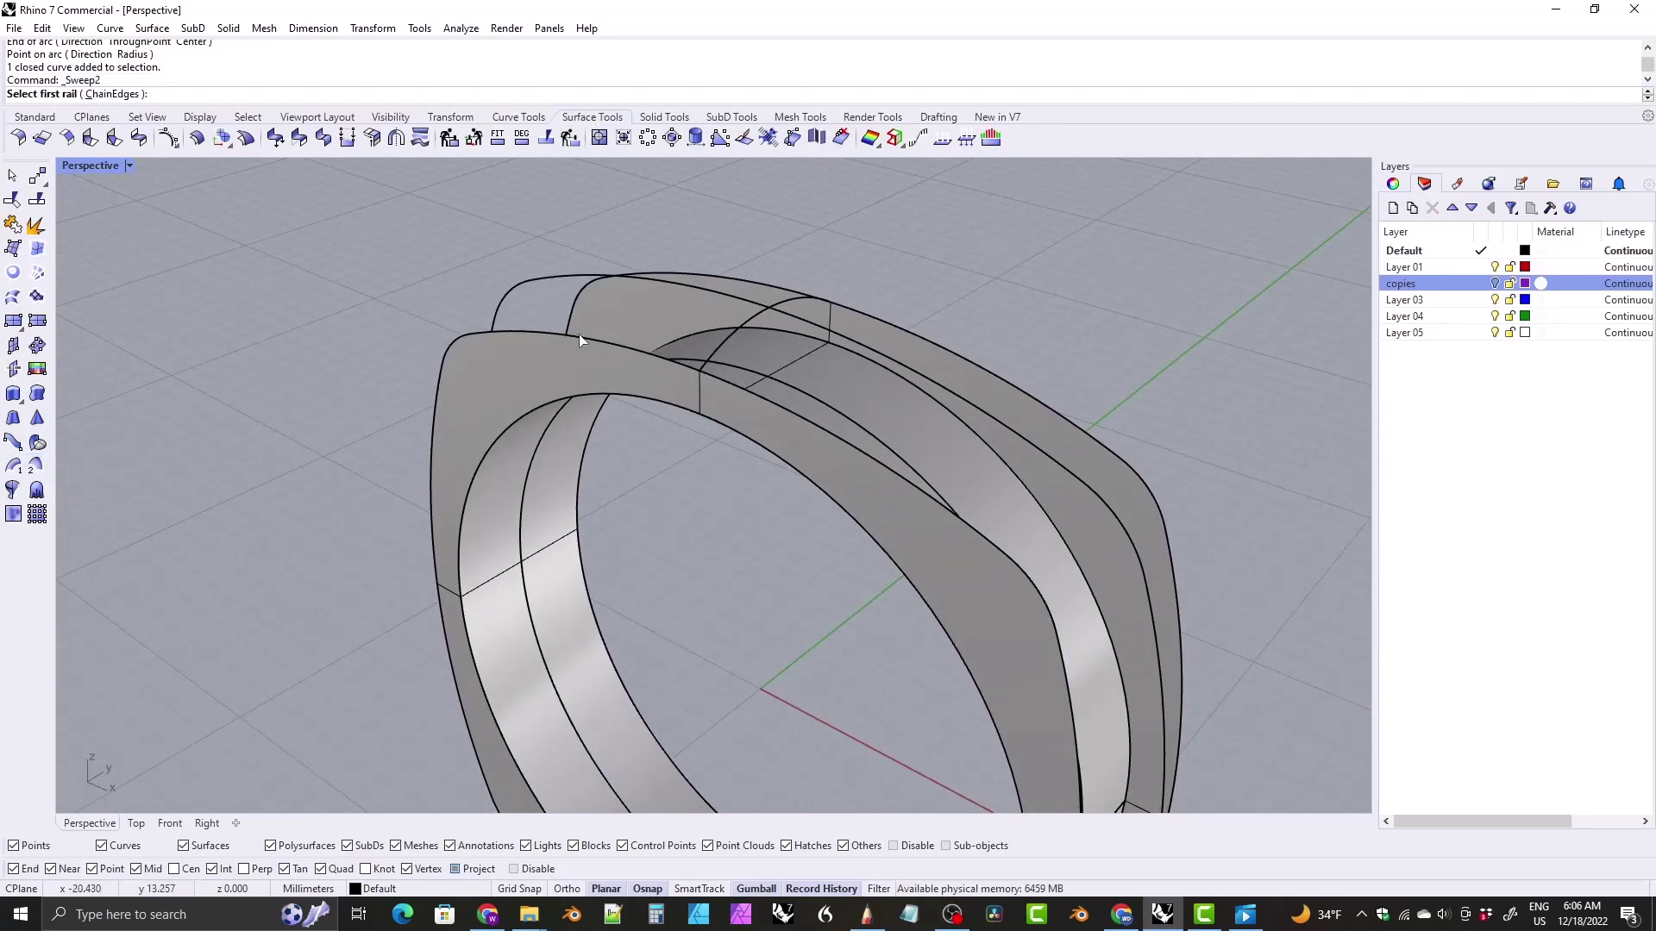
click(586, 343)
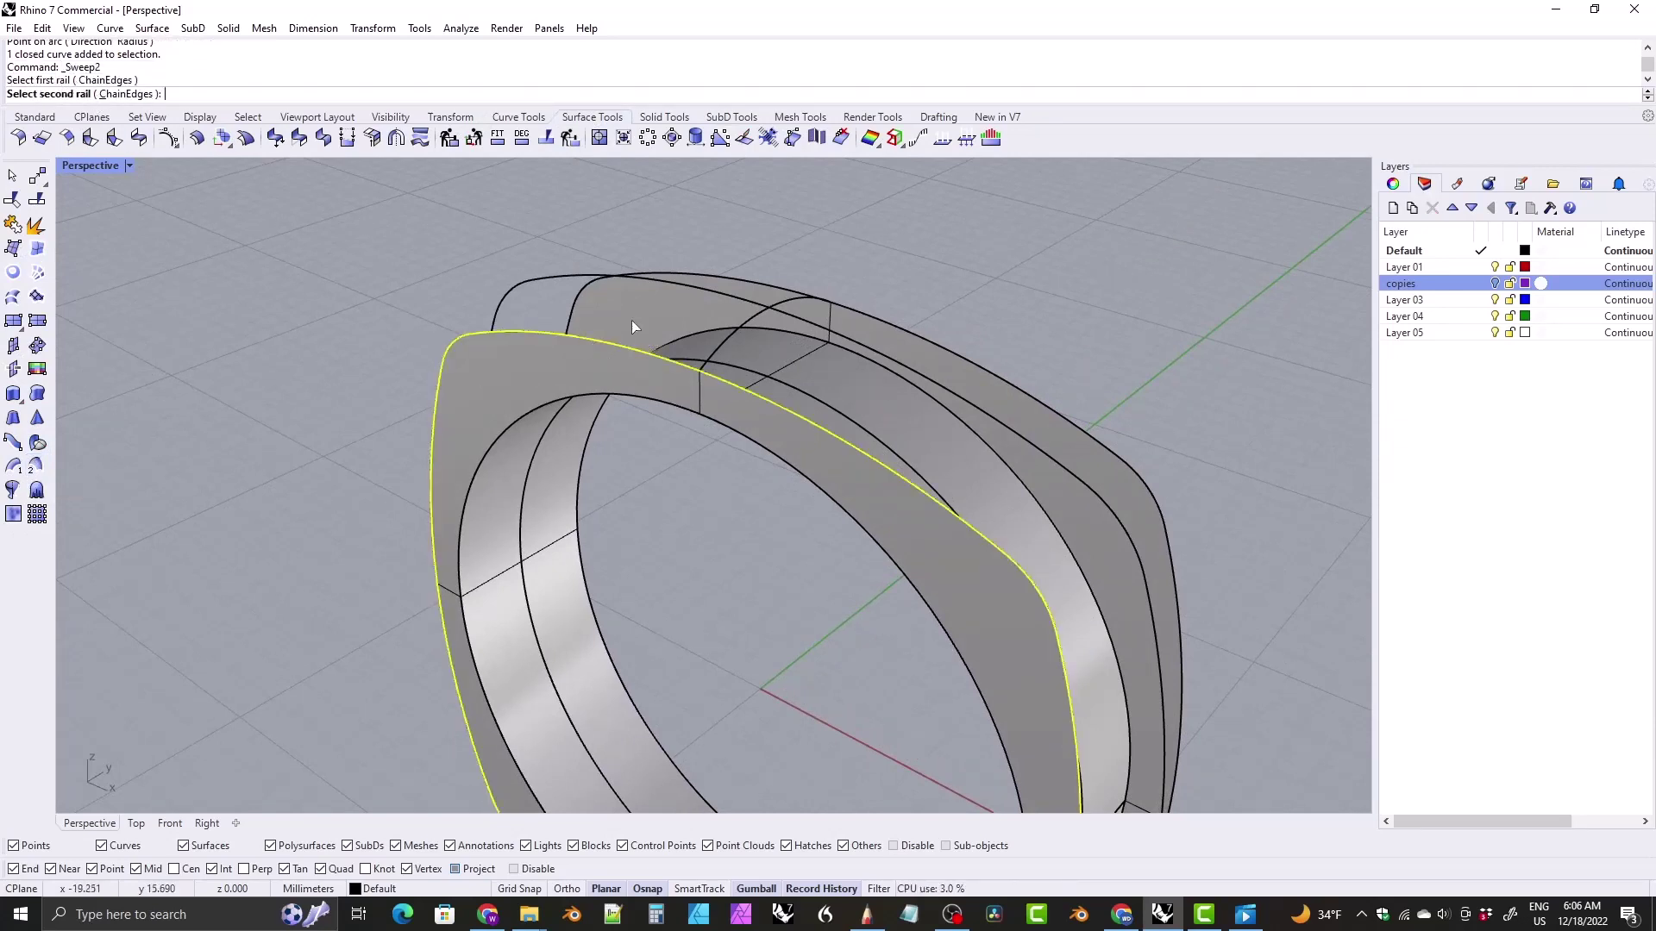
click(762, 285)
right_drag(763, 285, 529, 380)
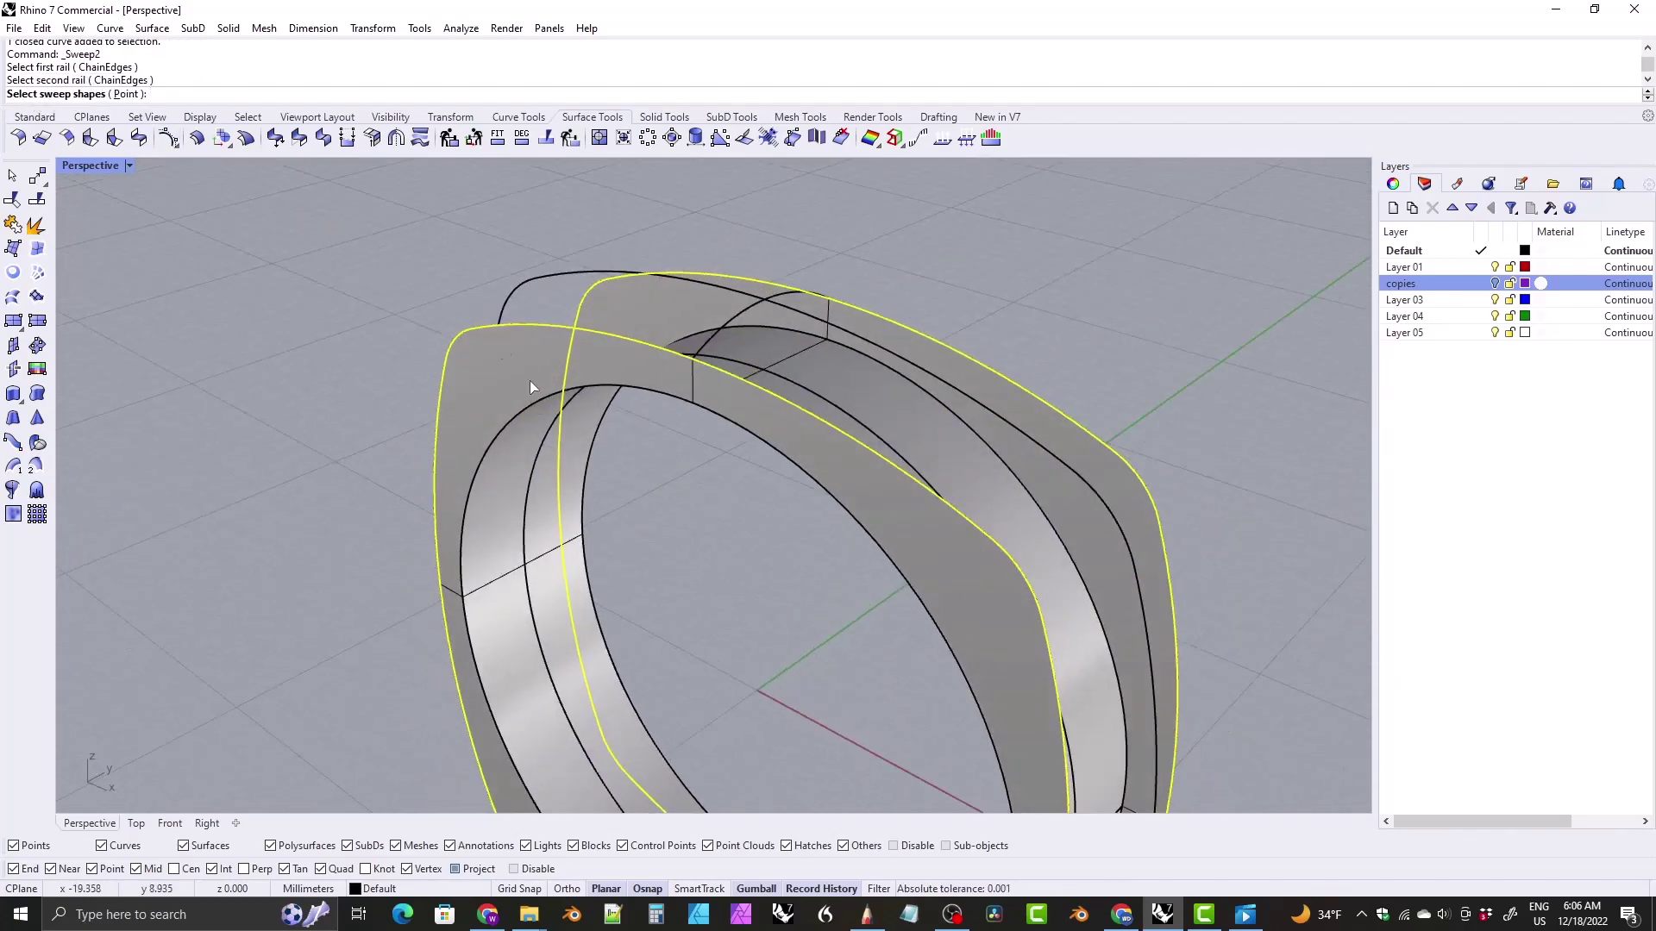
click(738, 324)
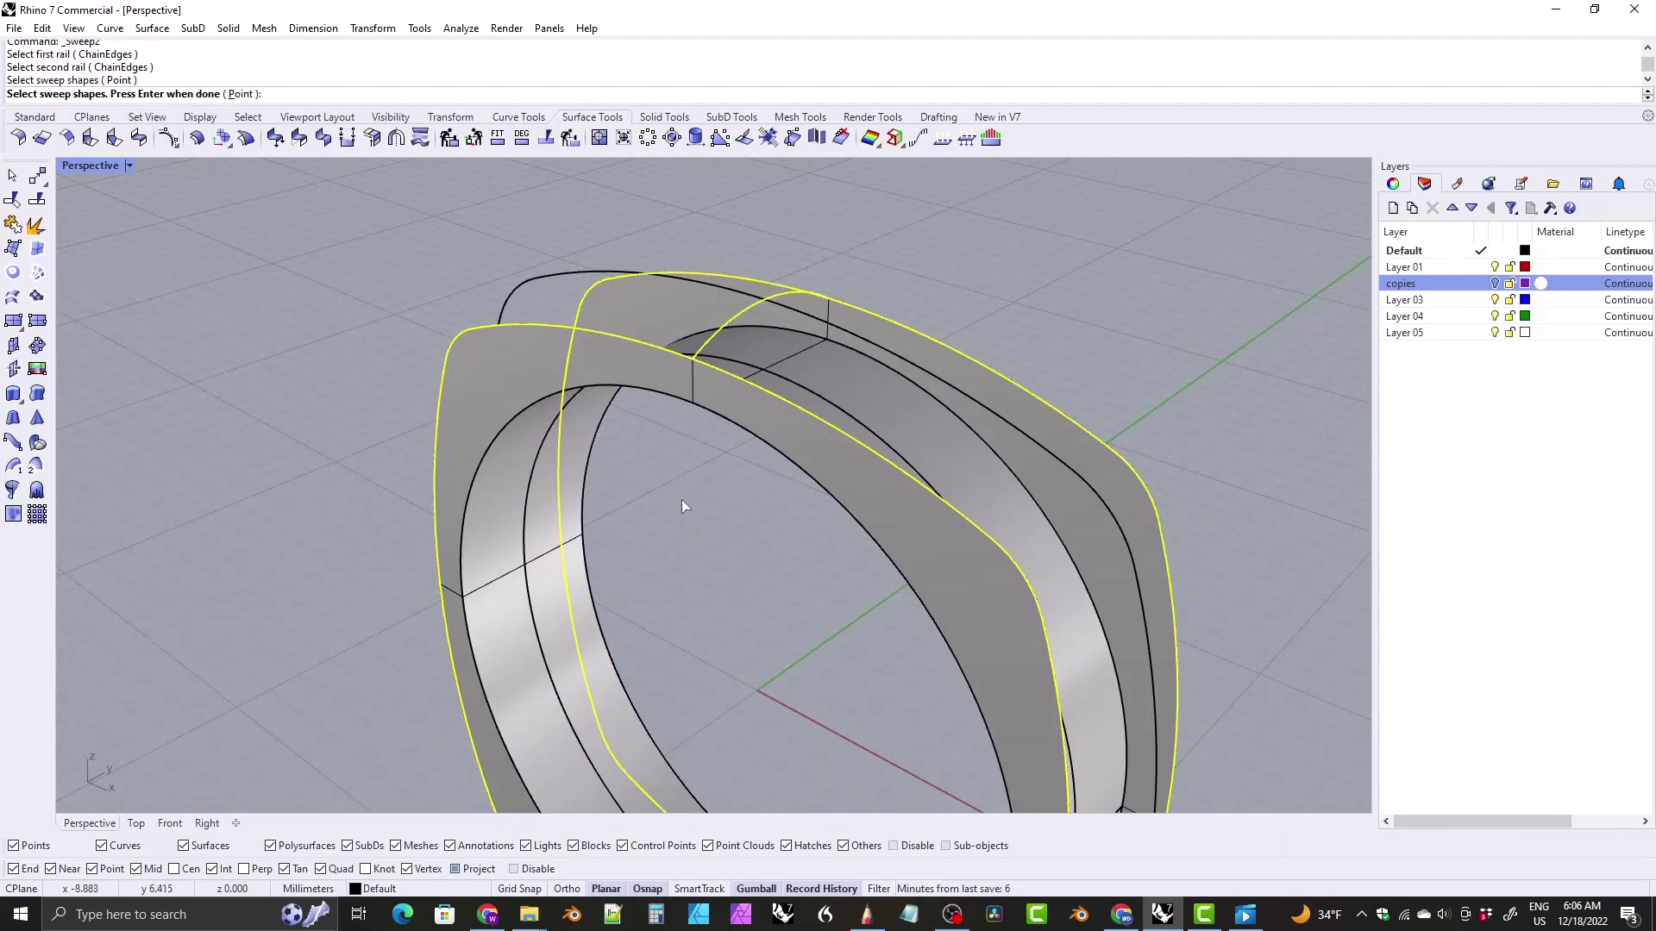
key(Return)
click(1093, 530)
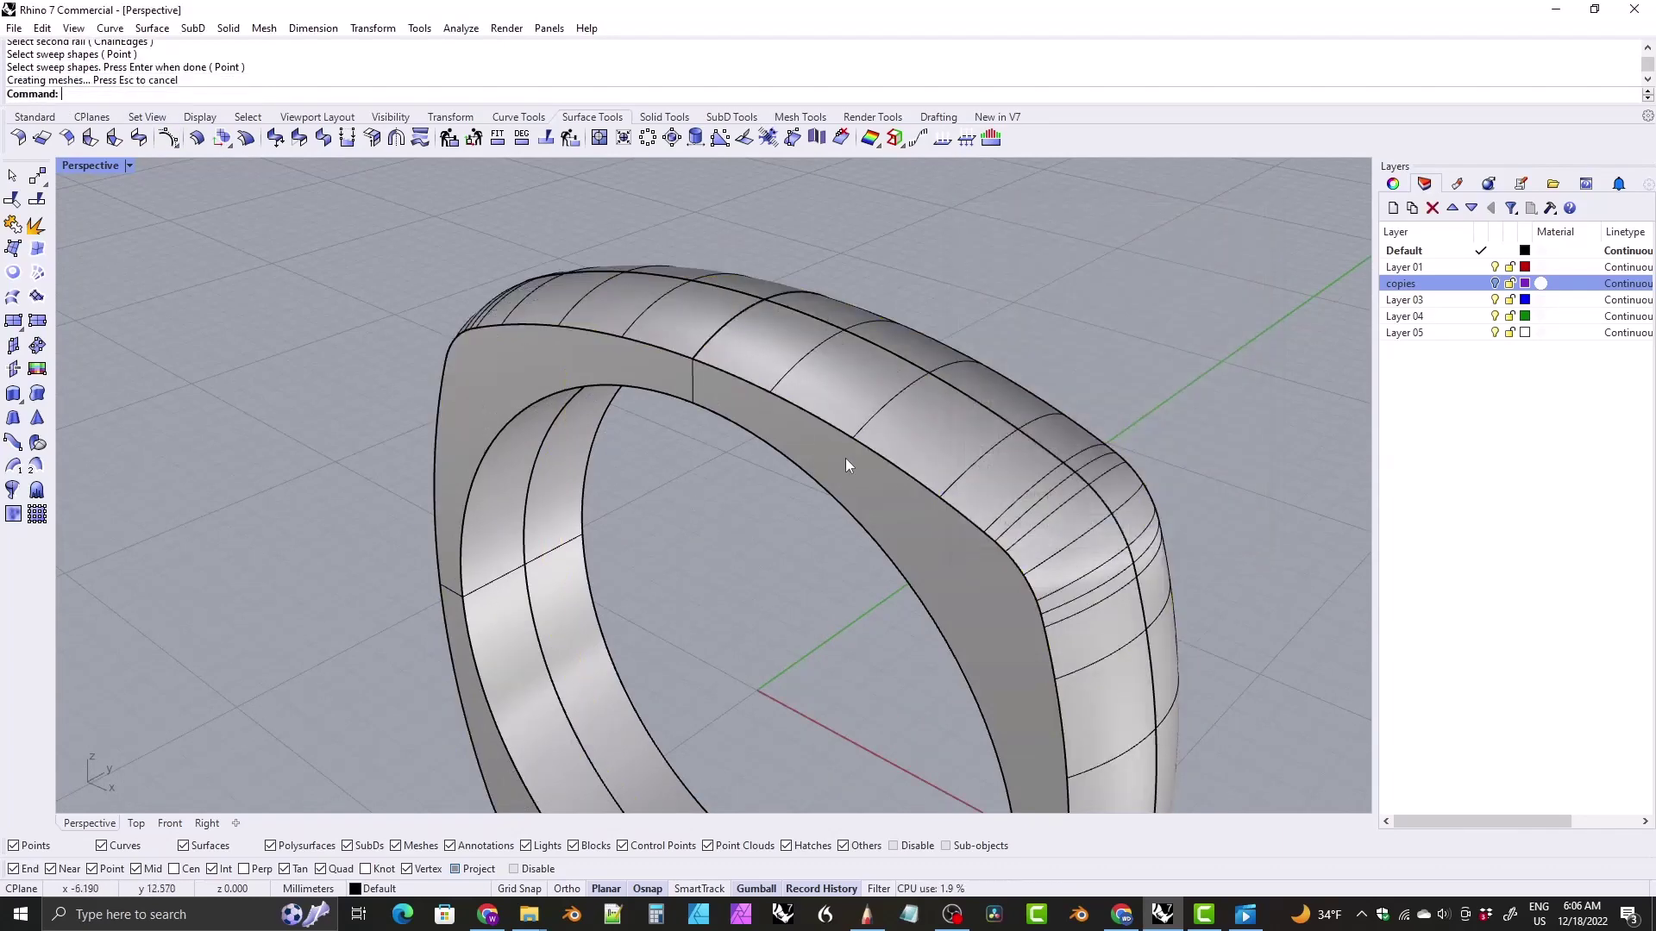
scroll(807, 437, down, 3)
right_drag(681, 526, 746, 433)
Step: Join the rounded crown surface and the band into one closed polysurface
click(882, 339)
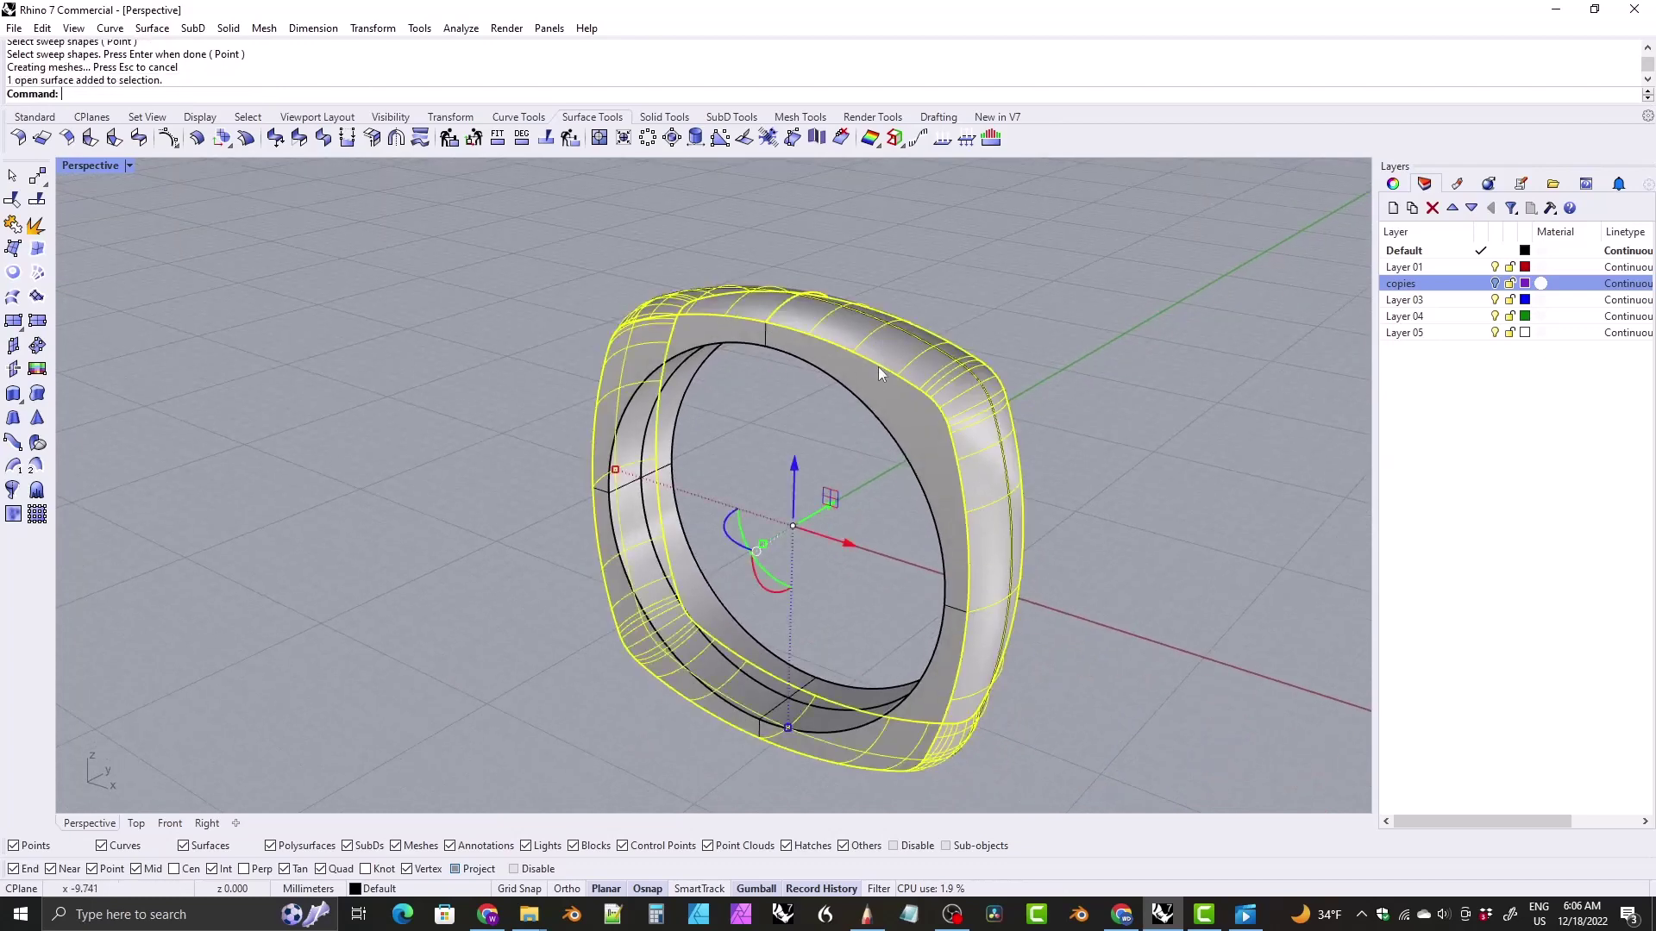
right_drag(878, 371, 728, 353)
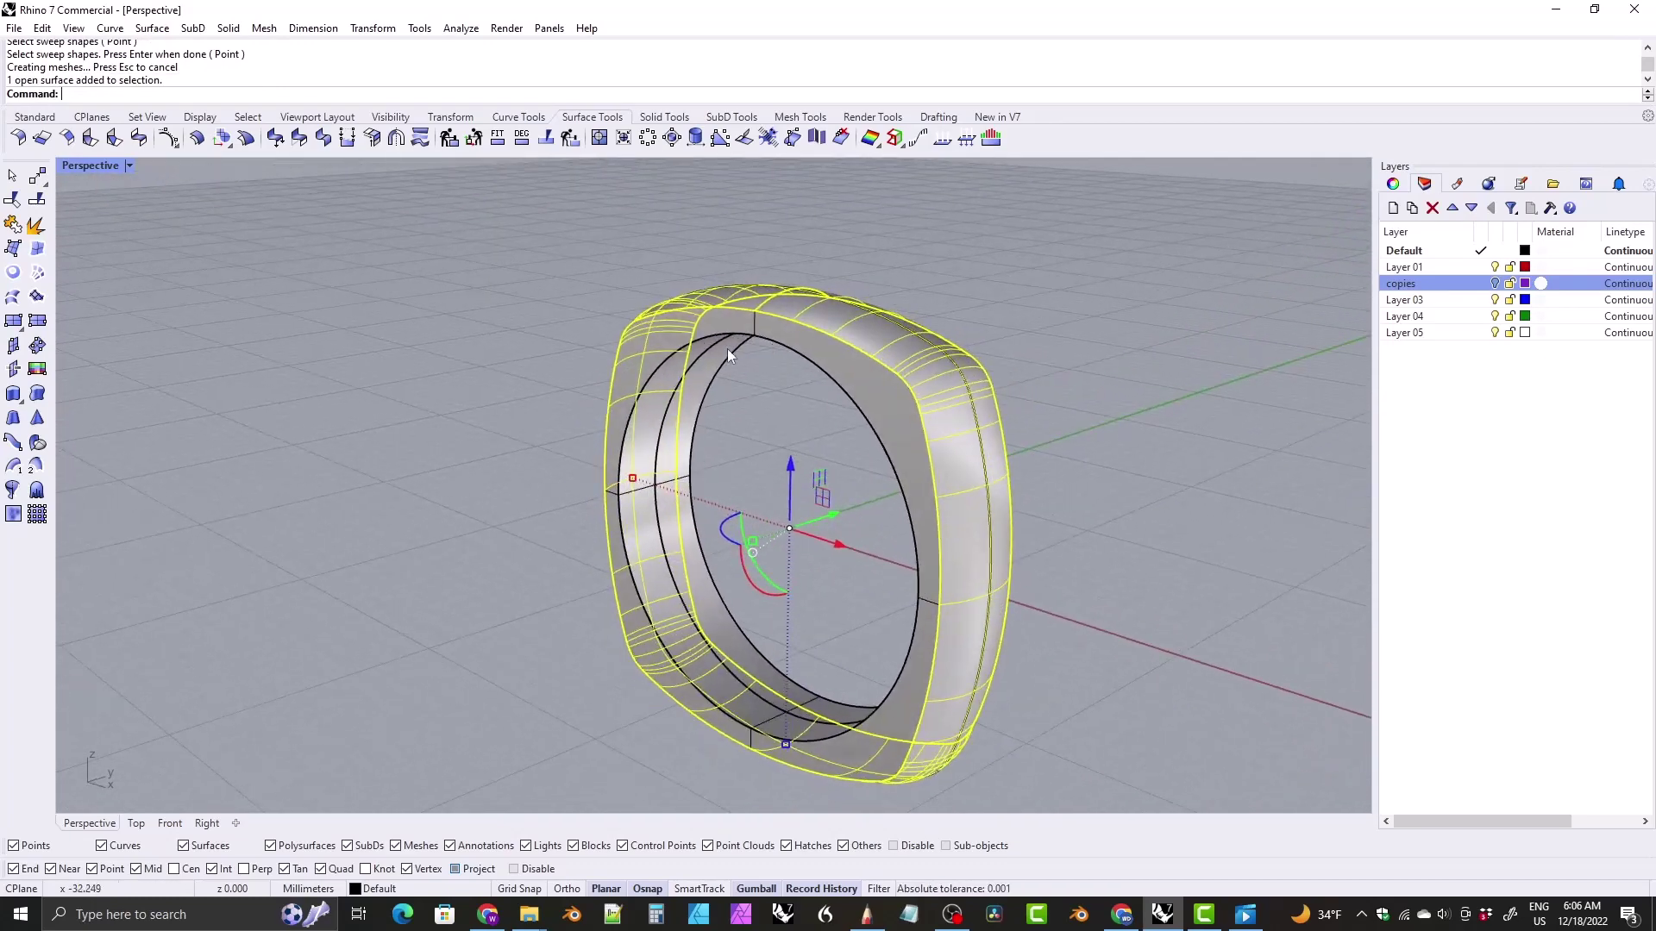
shift+click(664, 354)
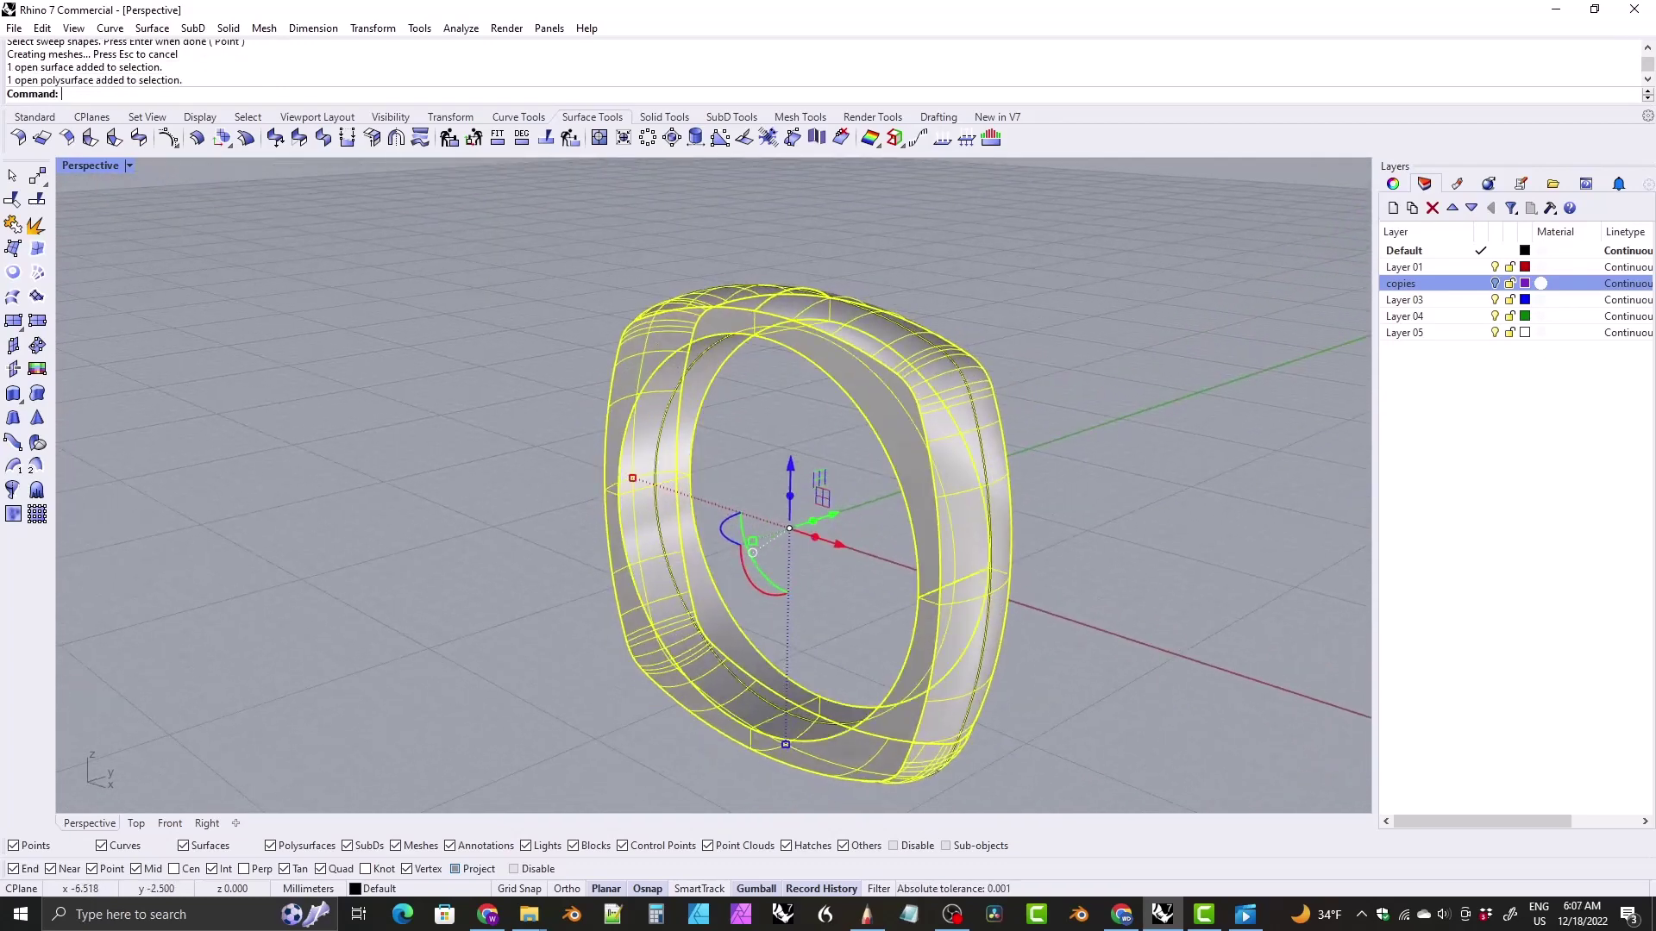
click(13, 224)
right_drag(759, 466, 500, 386)
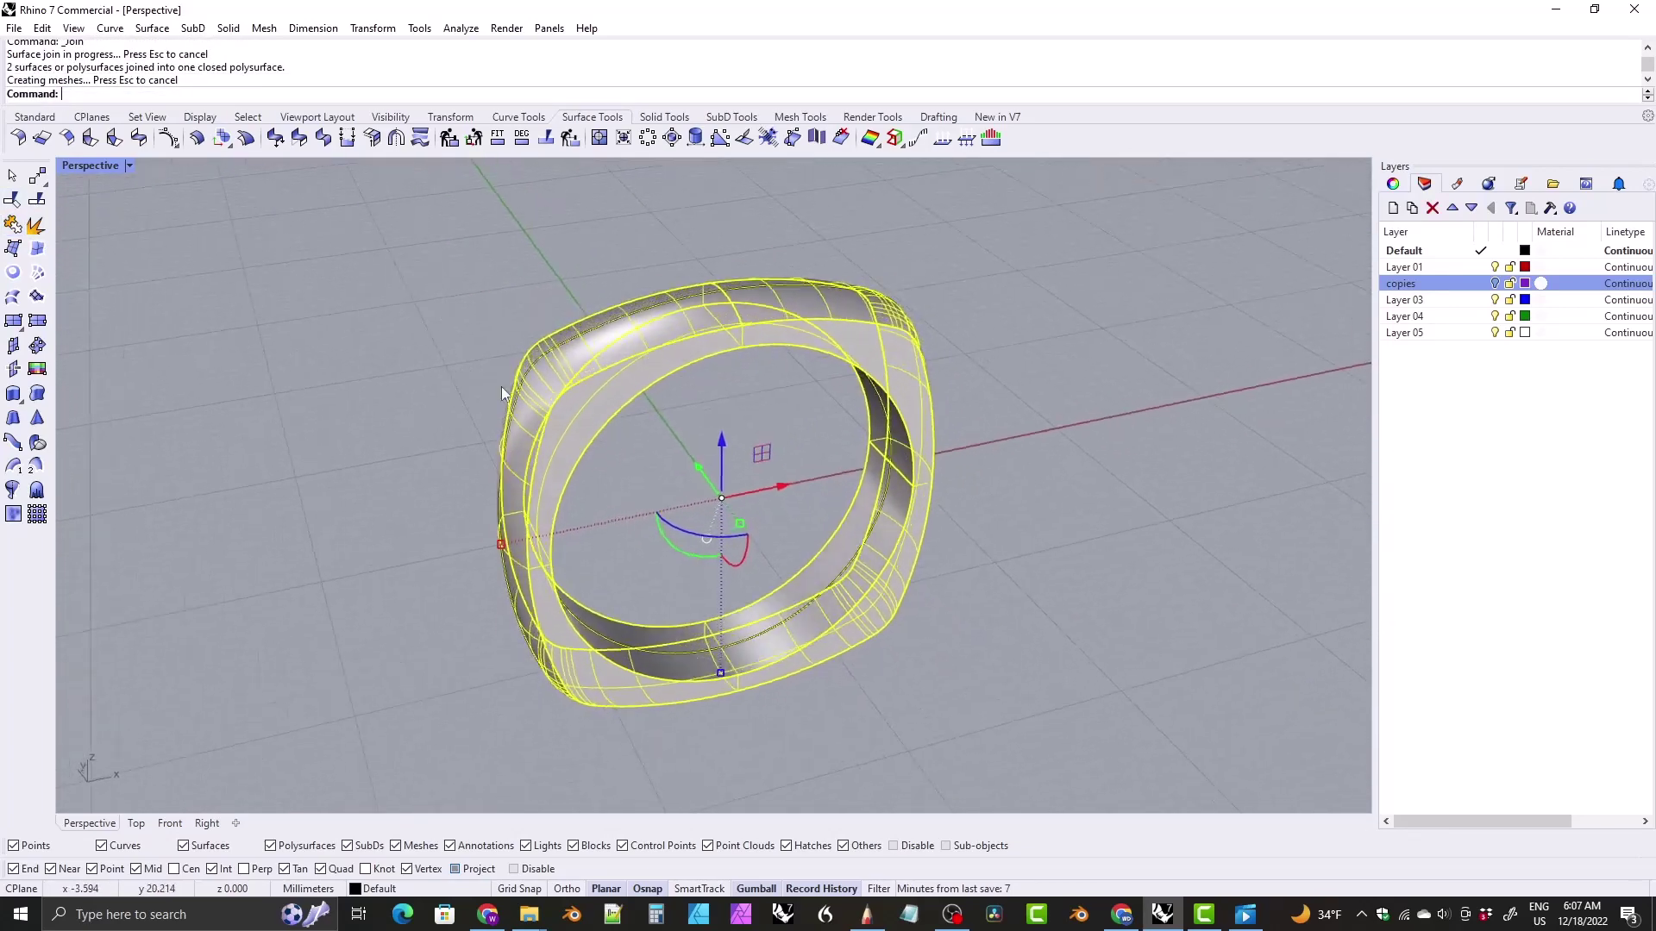
Step: Copy the joined ring onto the copies layer
right_click(1400, 287)
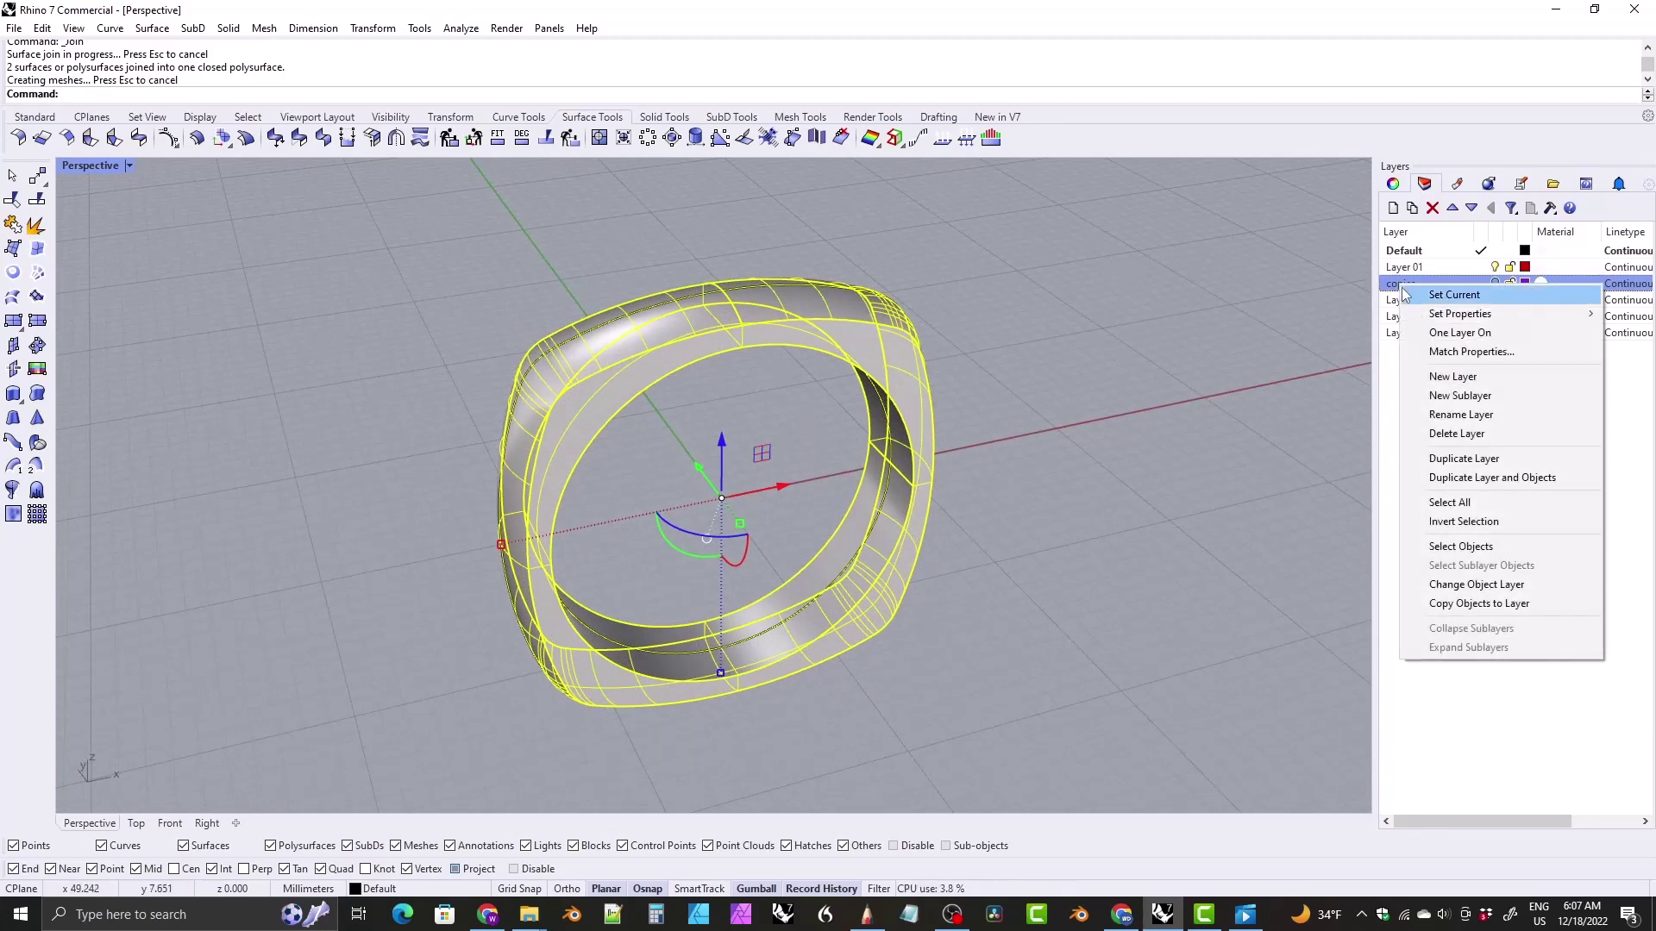
click(1457, 604)
right_drag(914, 548, 965, 478)
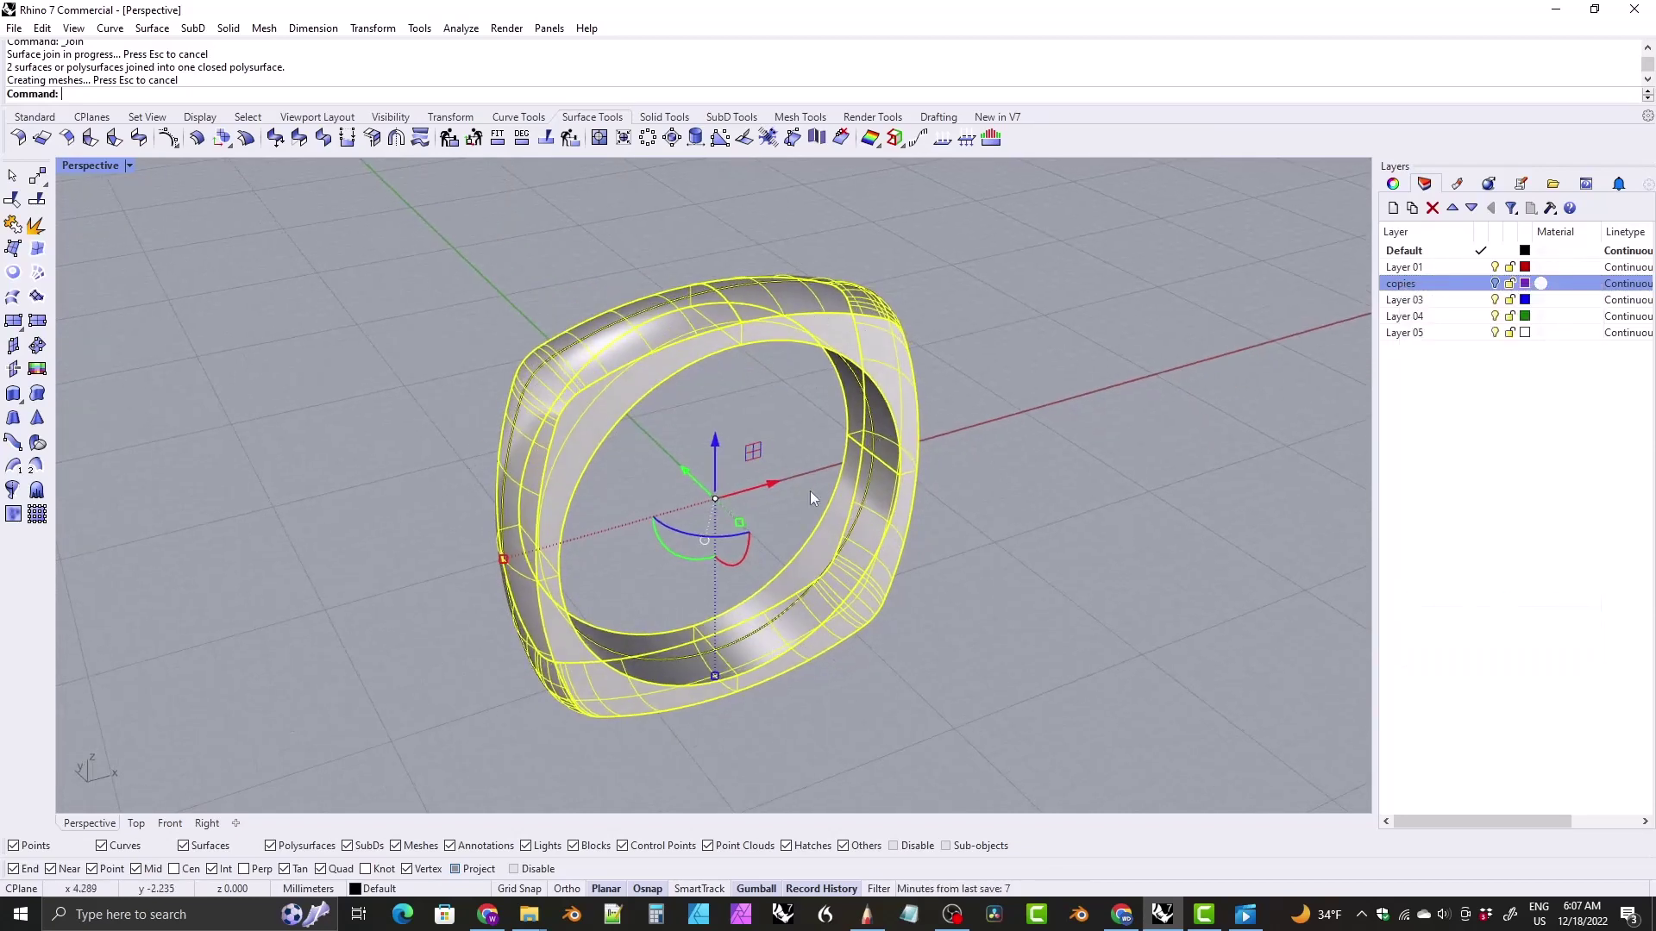
click(744, 379)
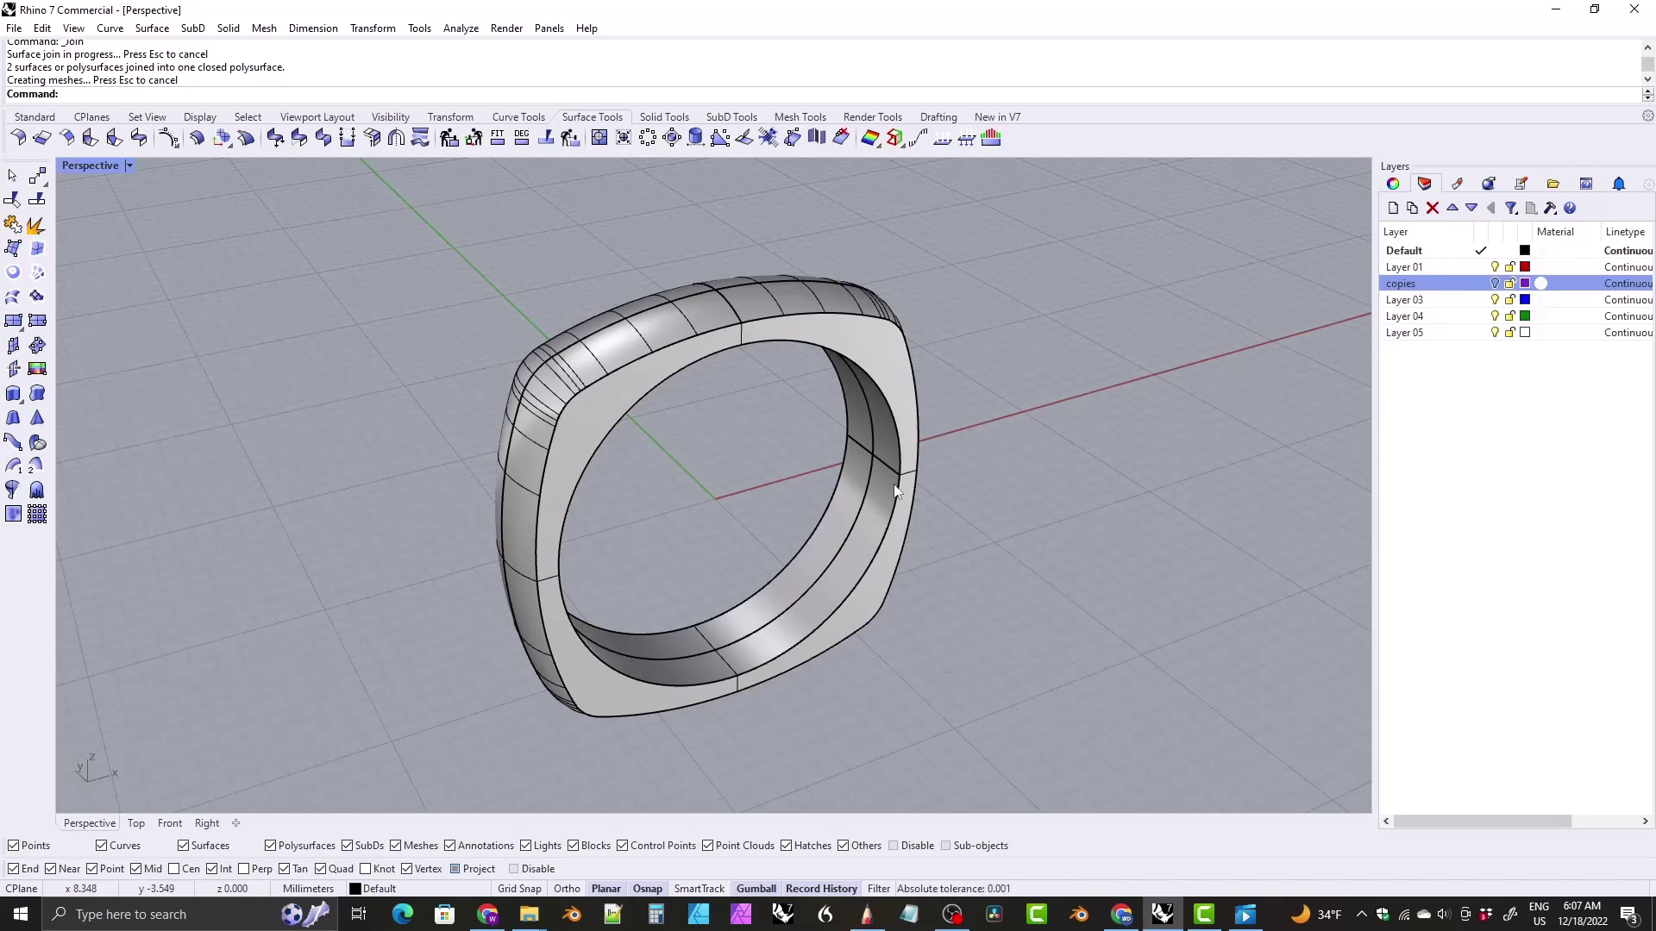
Step: Hide the purple ring copy so only the original remains visible
click(1494, 283)
right_drag(869, 336, 913, 373)
click(918, 319)
click(914, 376)
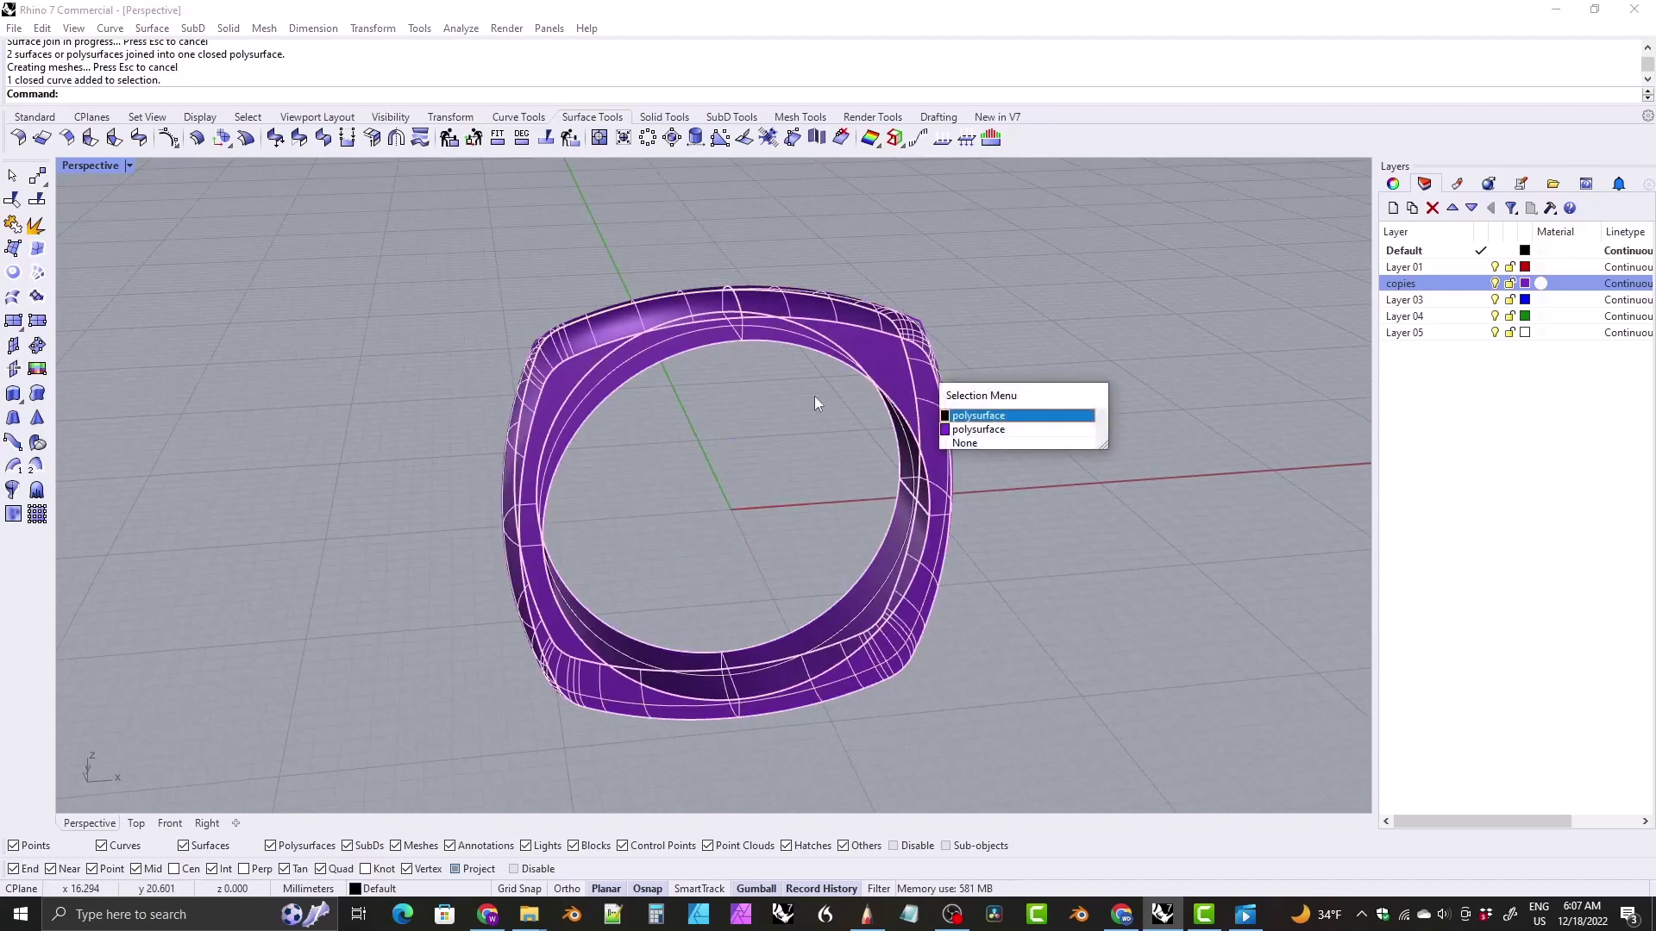
click(963, 429)
right_drag(962, 432, 1157, 432)
click(1494, 283)
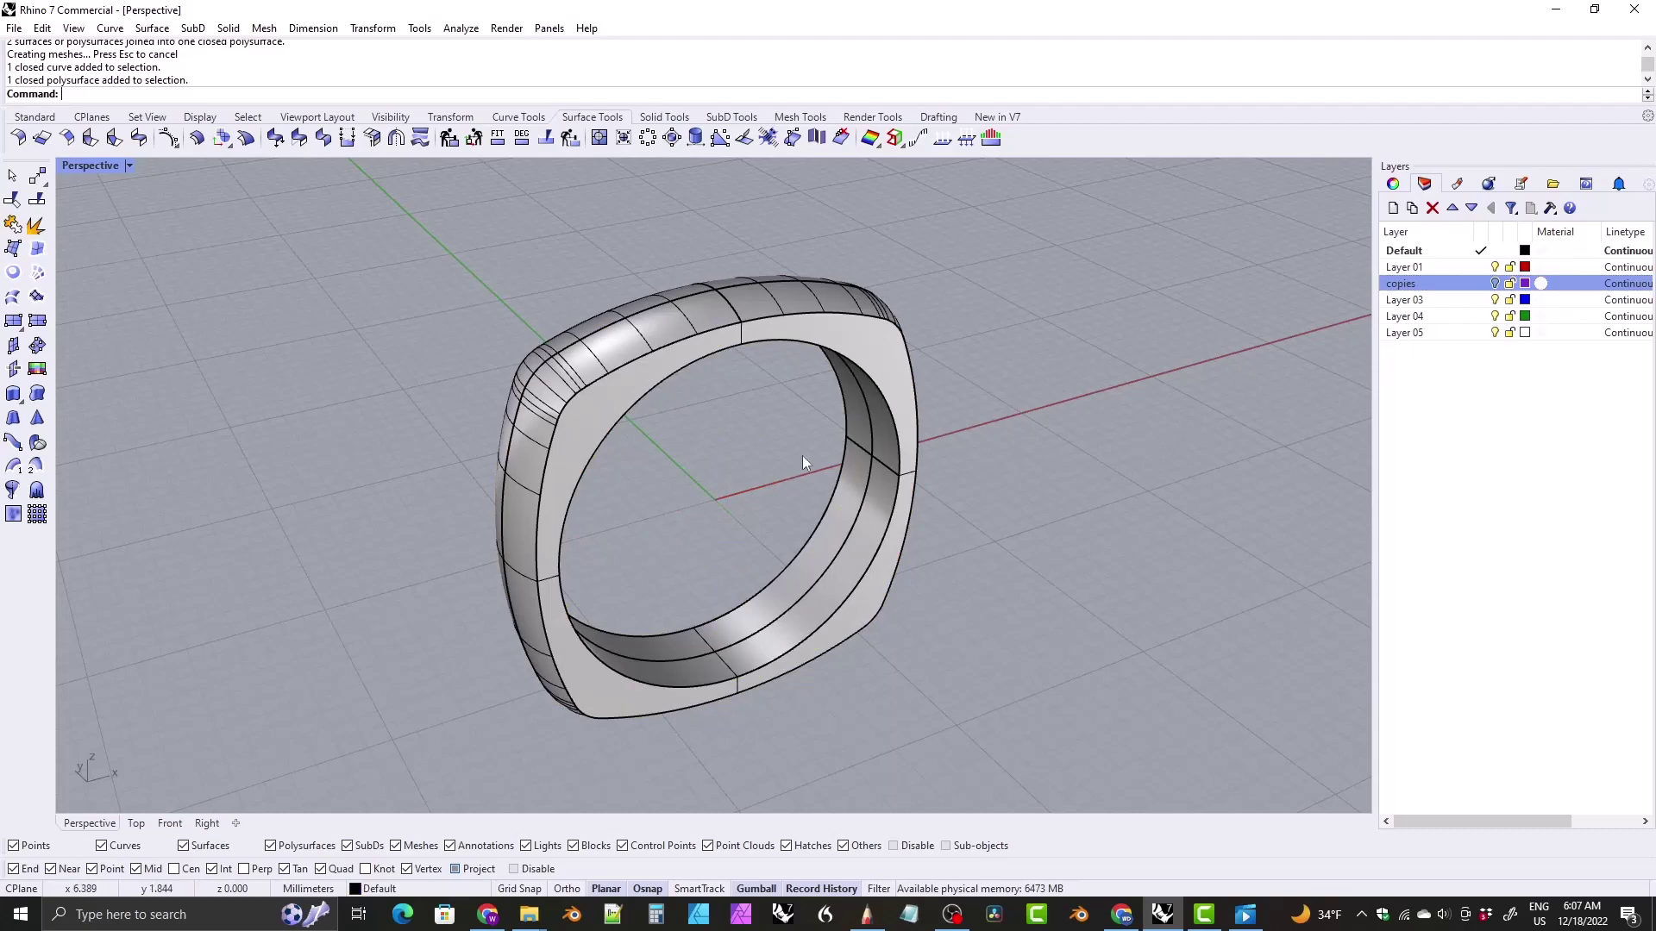
right_drag(740, 468, 603, 437)
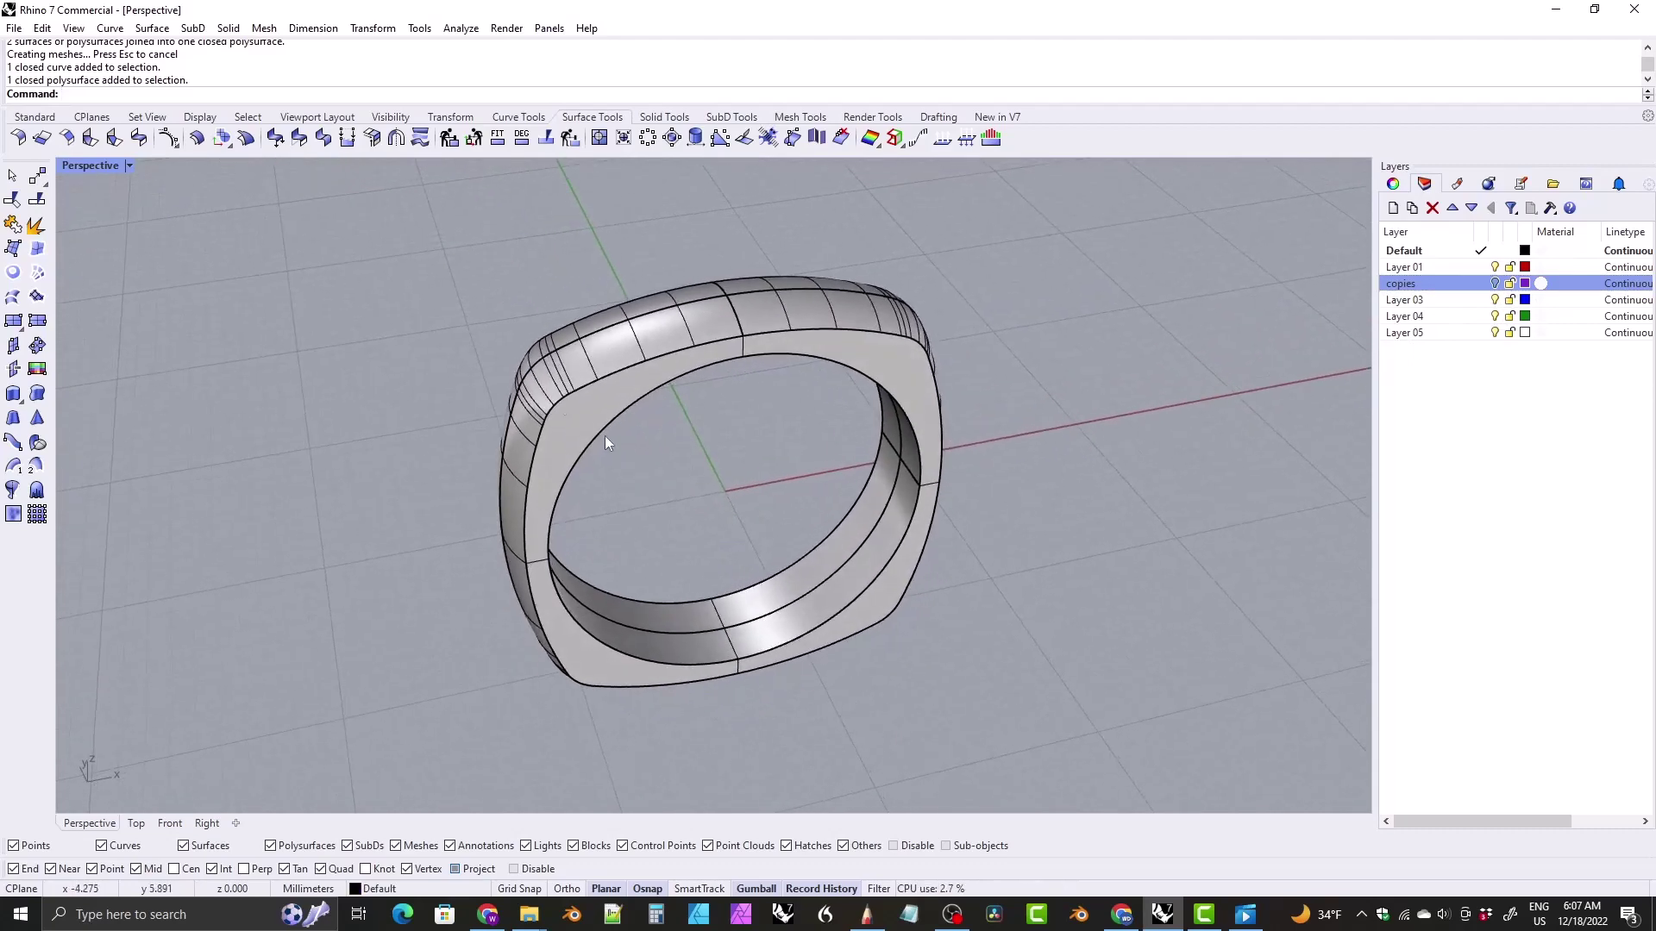
Step: Fillet all of the ring's edges with a 0.3 mm radius using FilletEdge
click(665, 118)
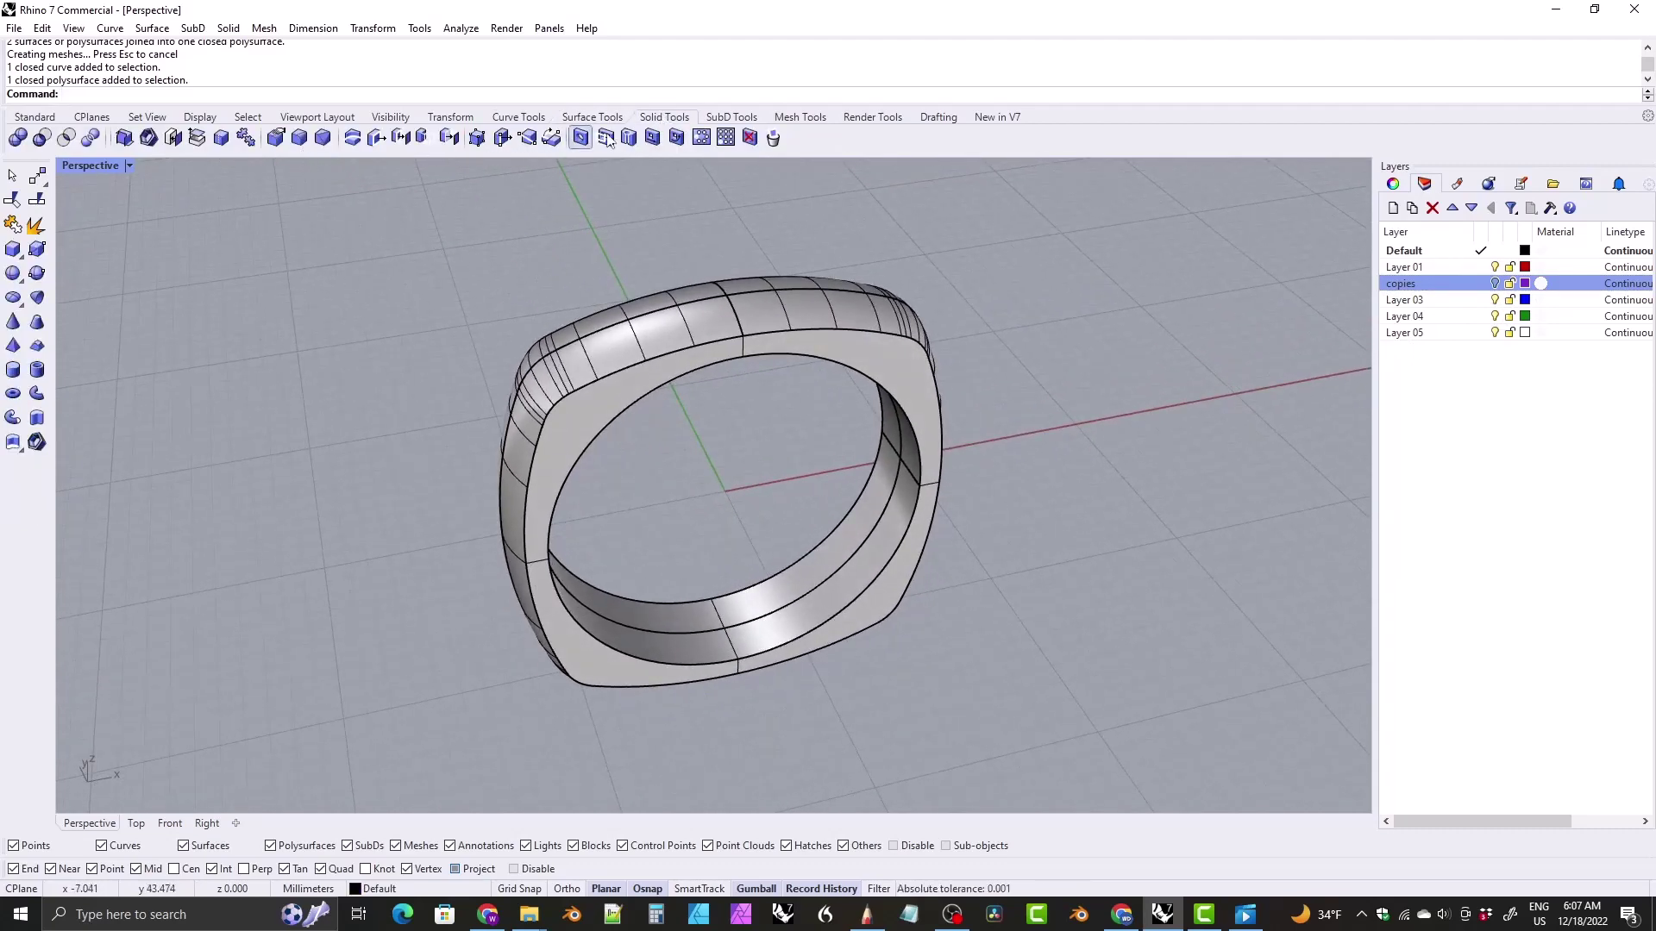
click(299, 138)
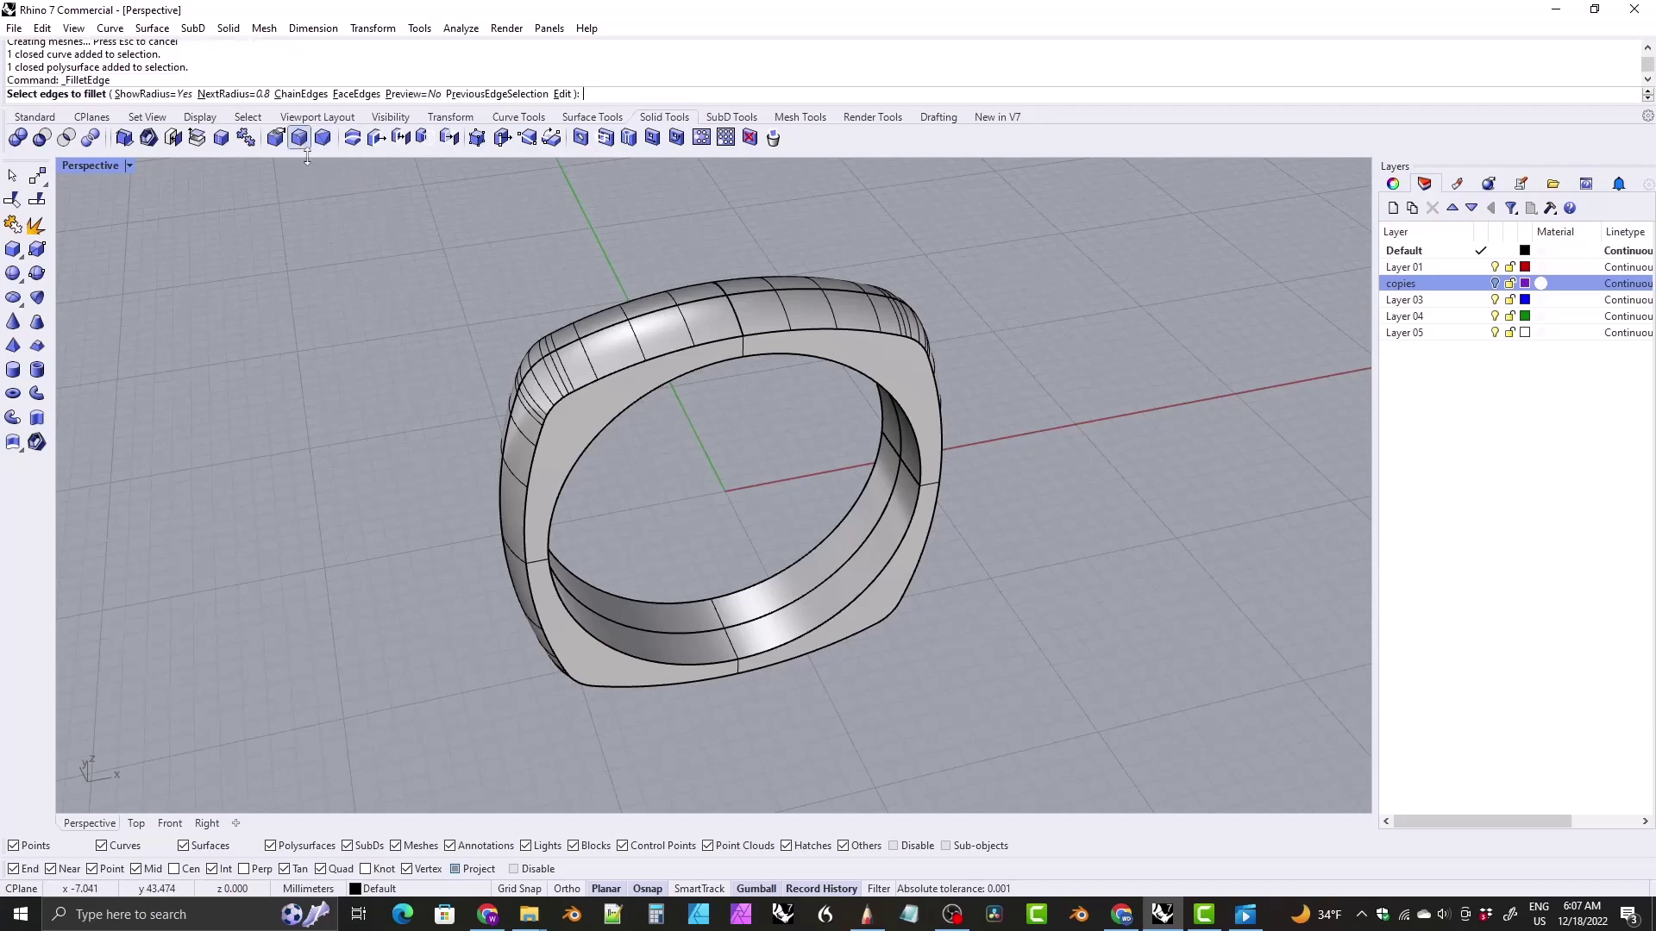
click(229, 95)
text(0.3)
key(Return)
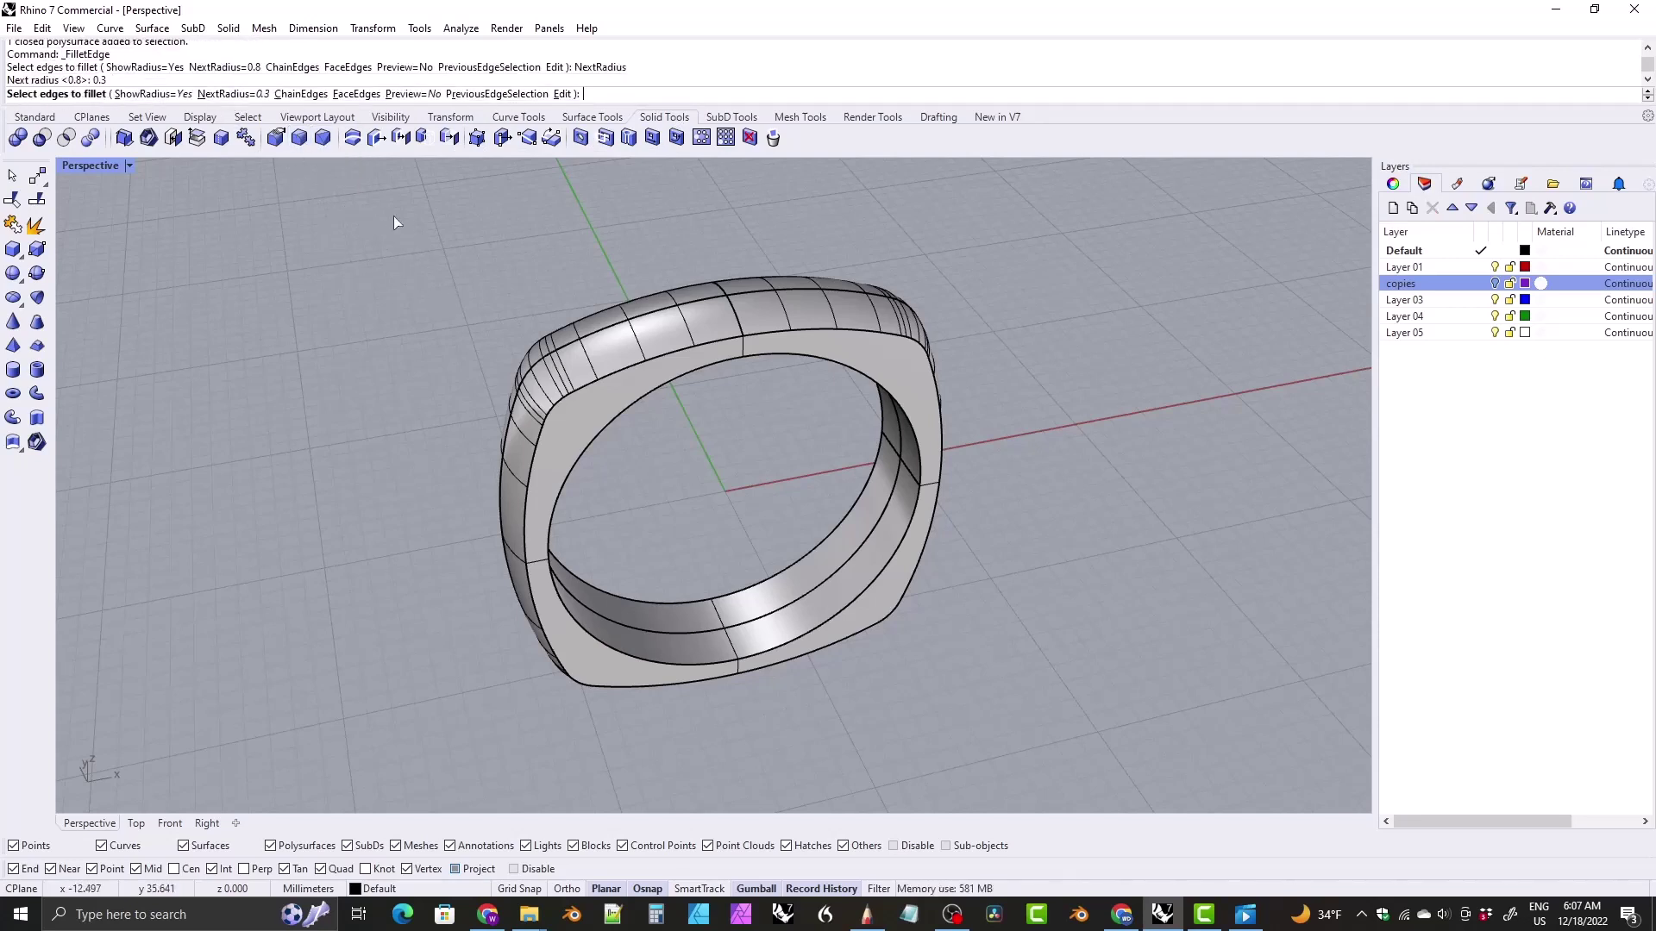
drag(390, 215, 981, 706)
key(Return)
key(Return)
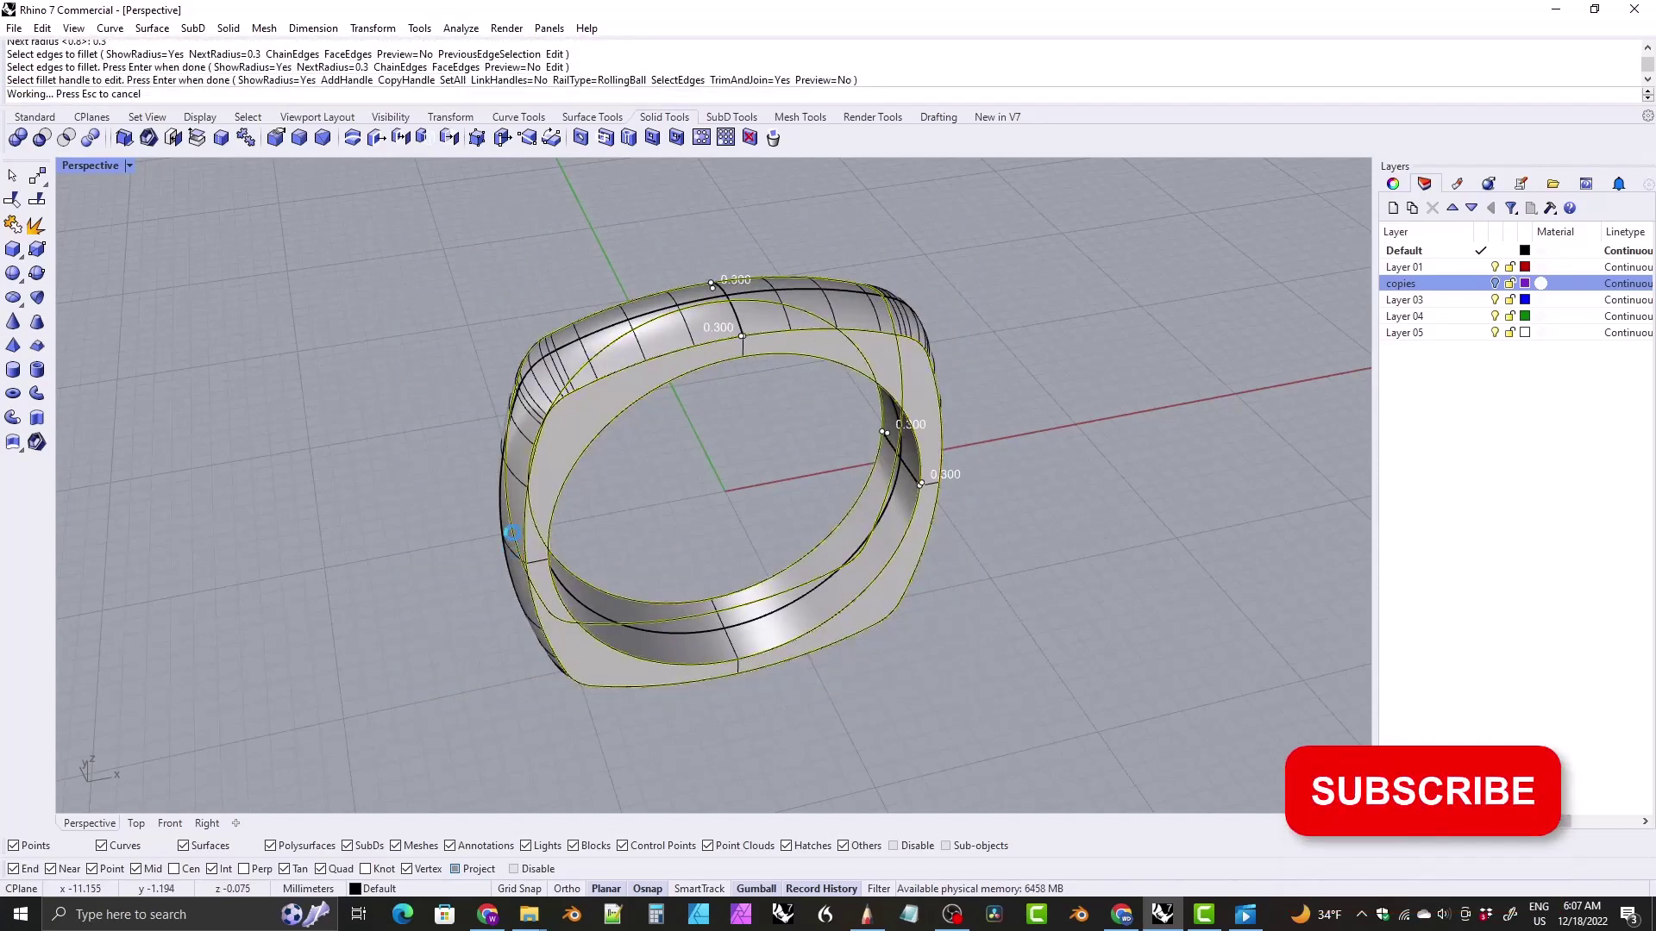
right_drag(663, 477, 675, 425)
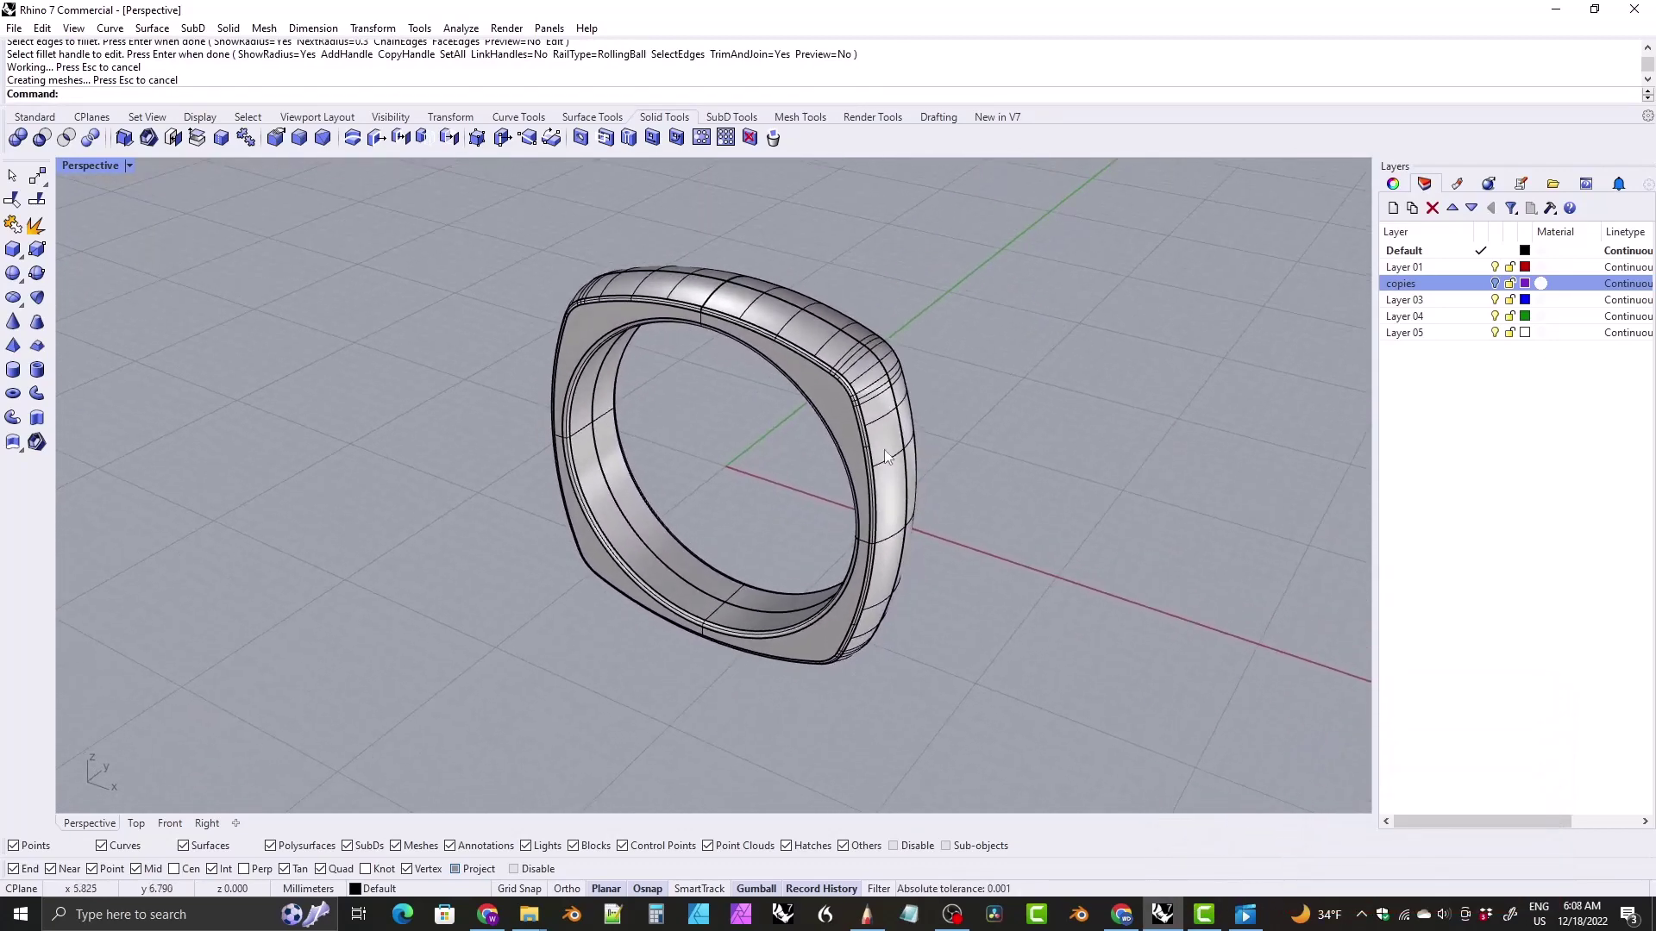
Step: Switch the Perspective viewport to Rendered display
click(129, 165)
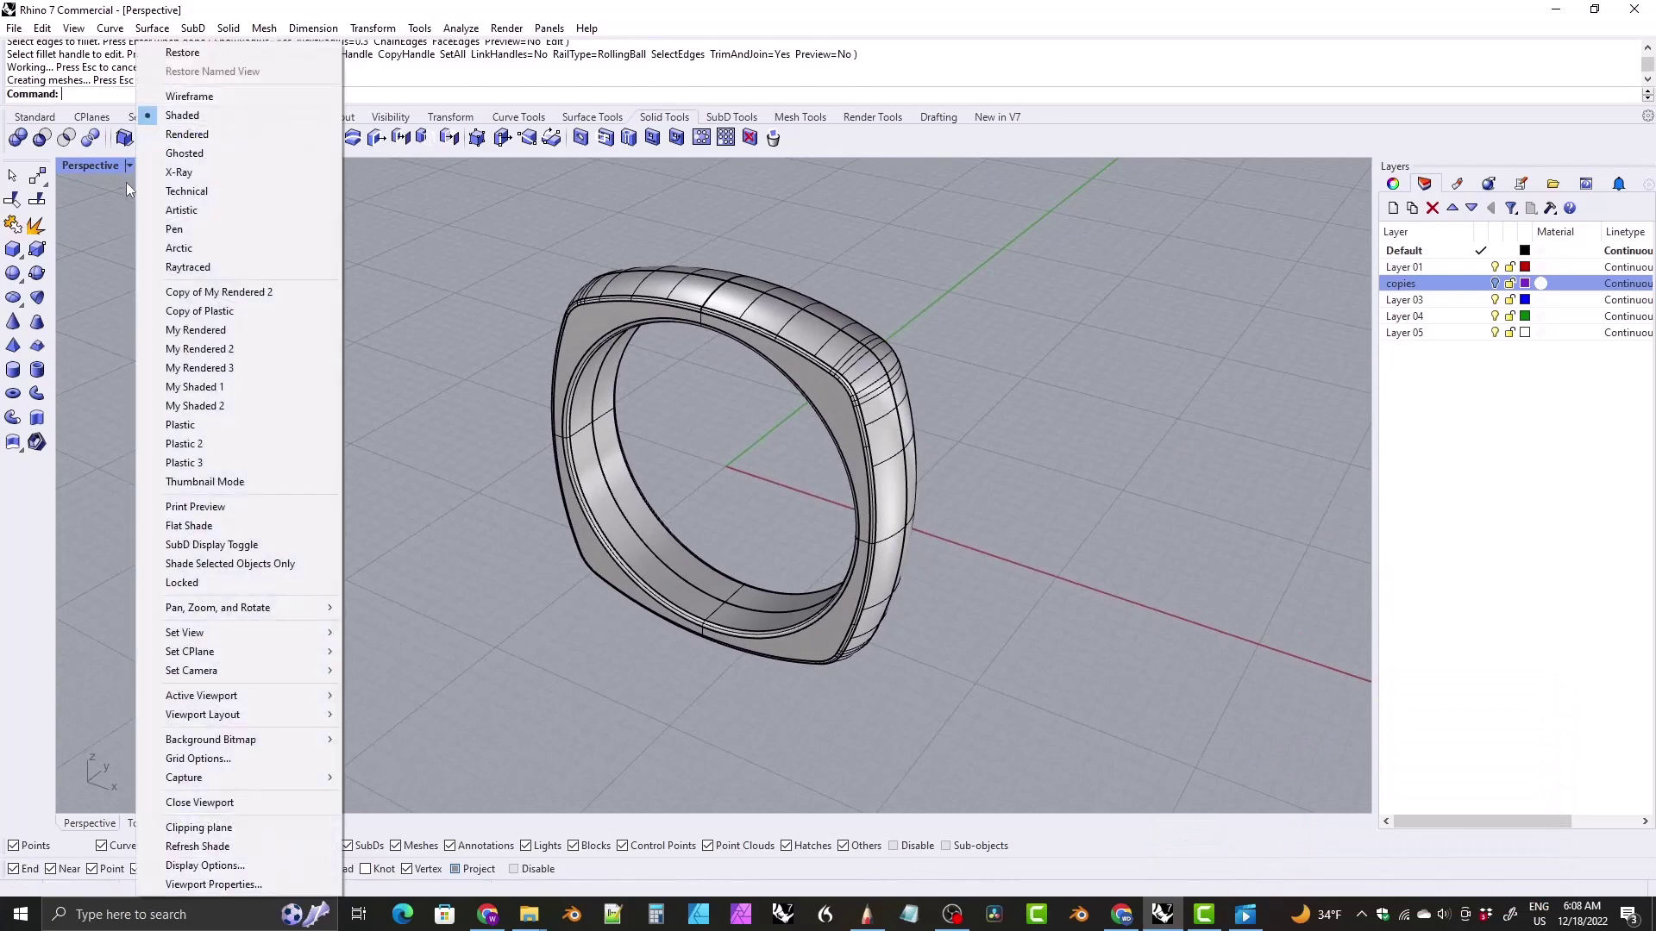
click(172, 134)
mouse_move(724, 363)
right_down()
mouse_move(738, 328)
mouse_move(806, 321)
mouse_move(750, 349)
right_up()
Step: Isolate the ring so every other object is hidden
click(807, 333)
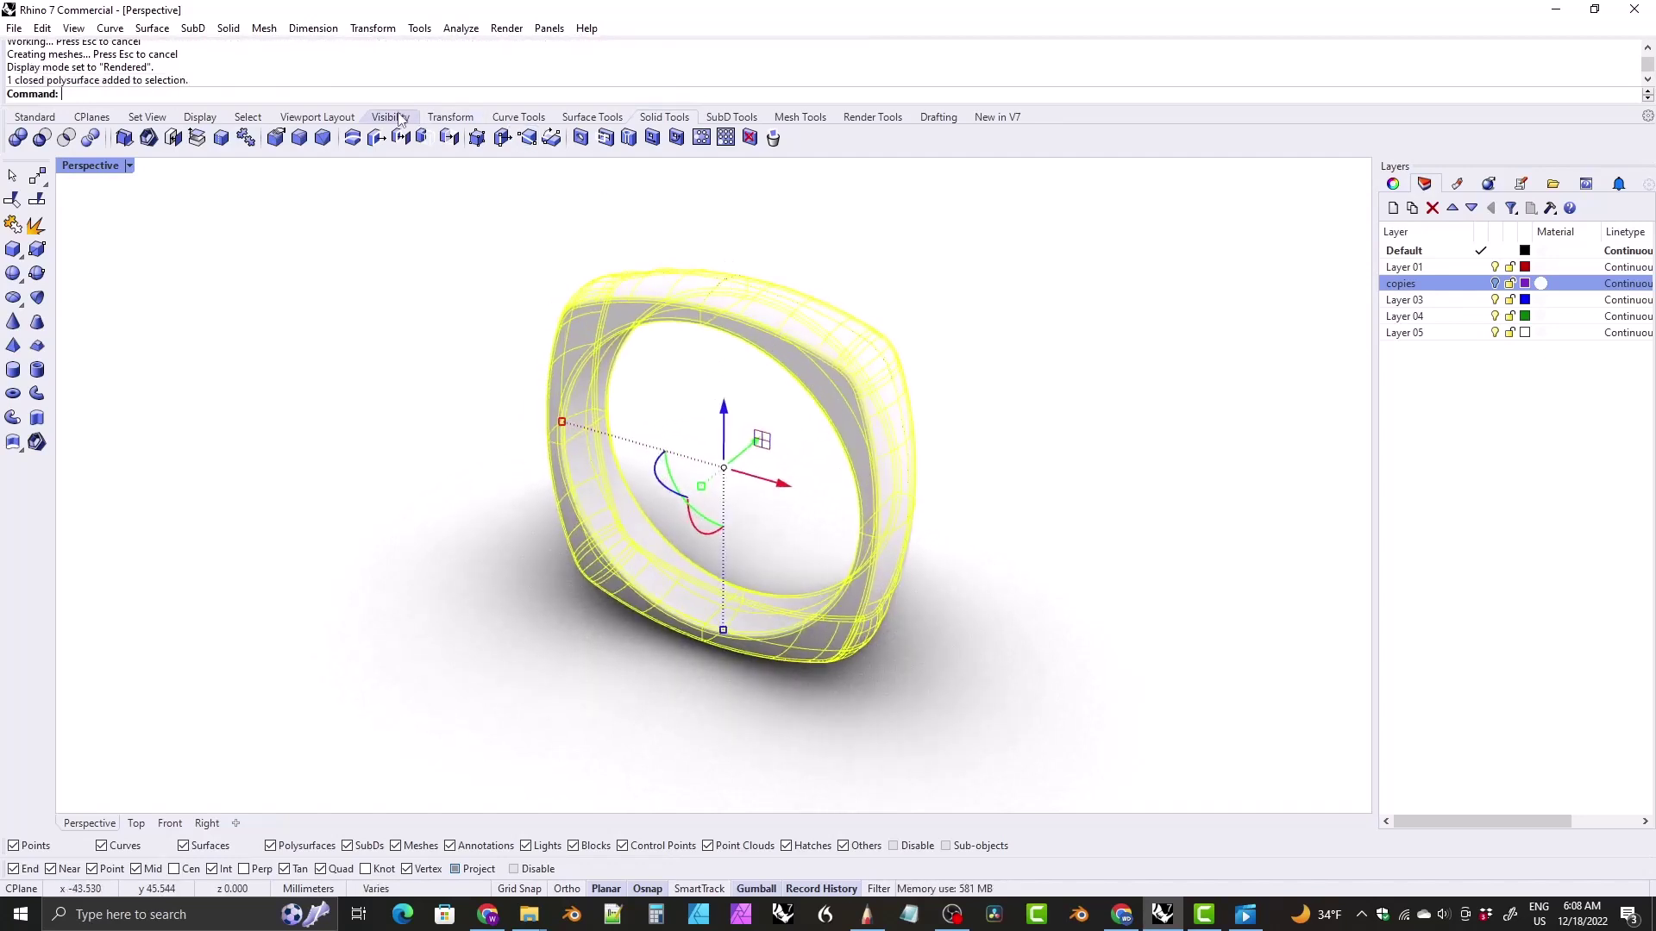
click(390, 117)
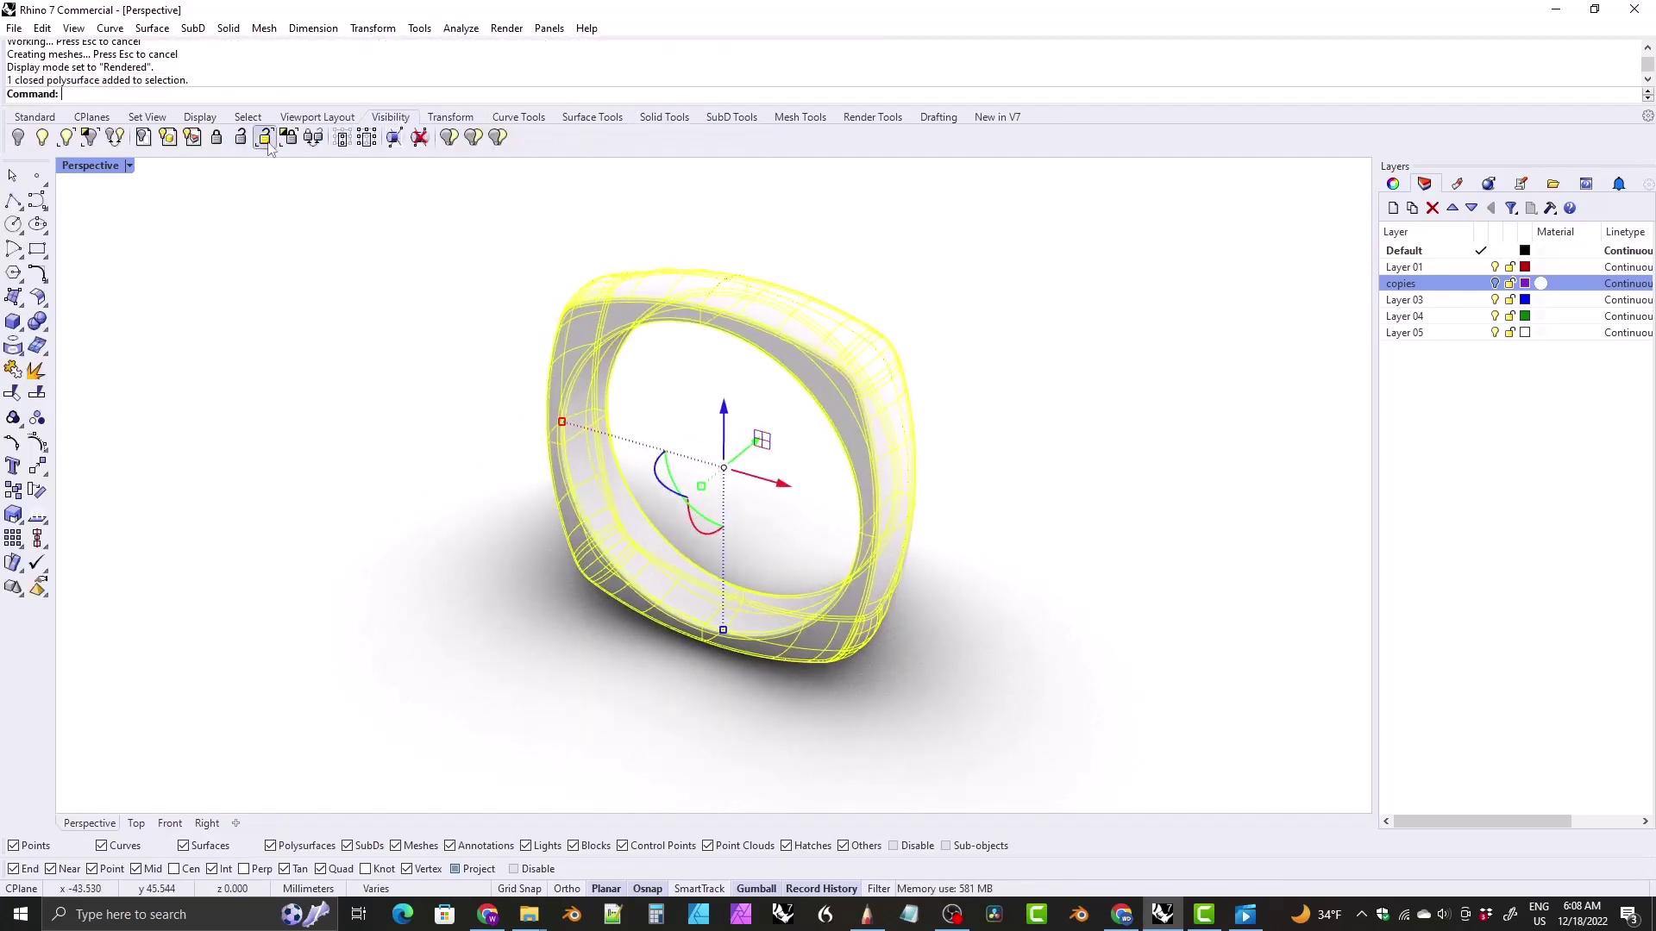
click(90, 138)
right_drag(742, 362, 807, 347)
click(808, 348)
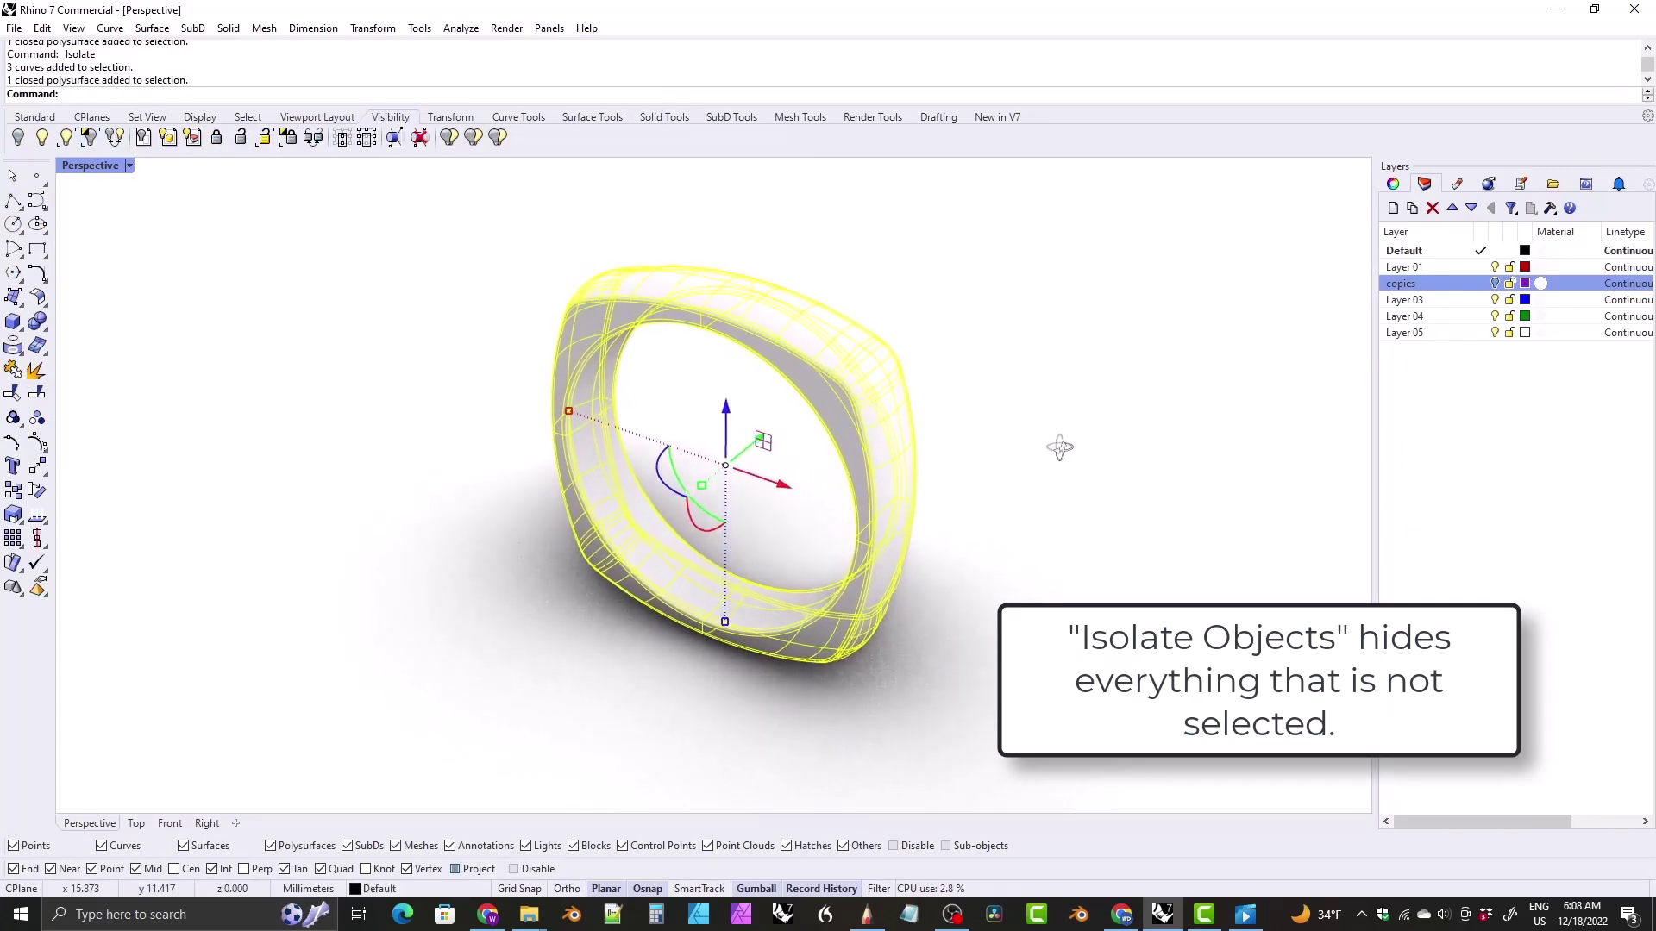
click(1250, 226)
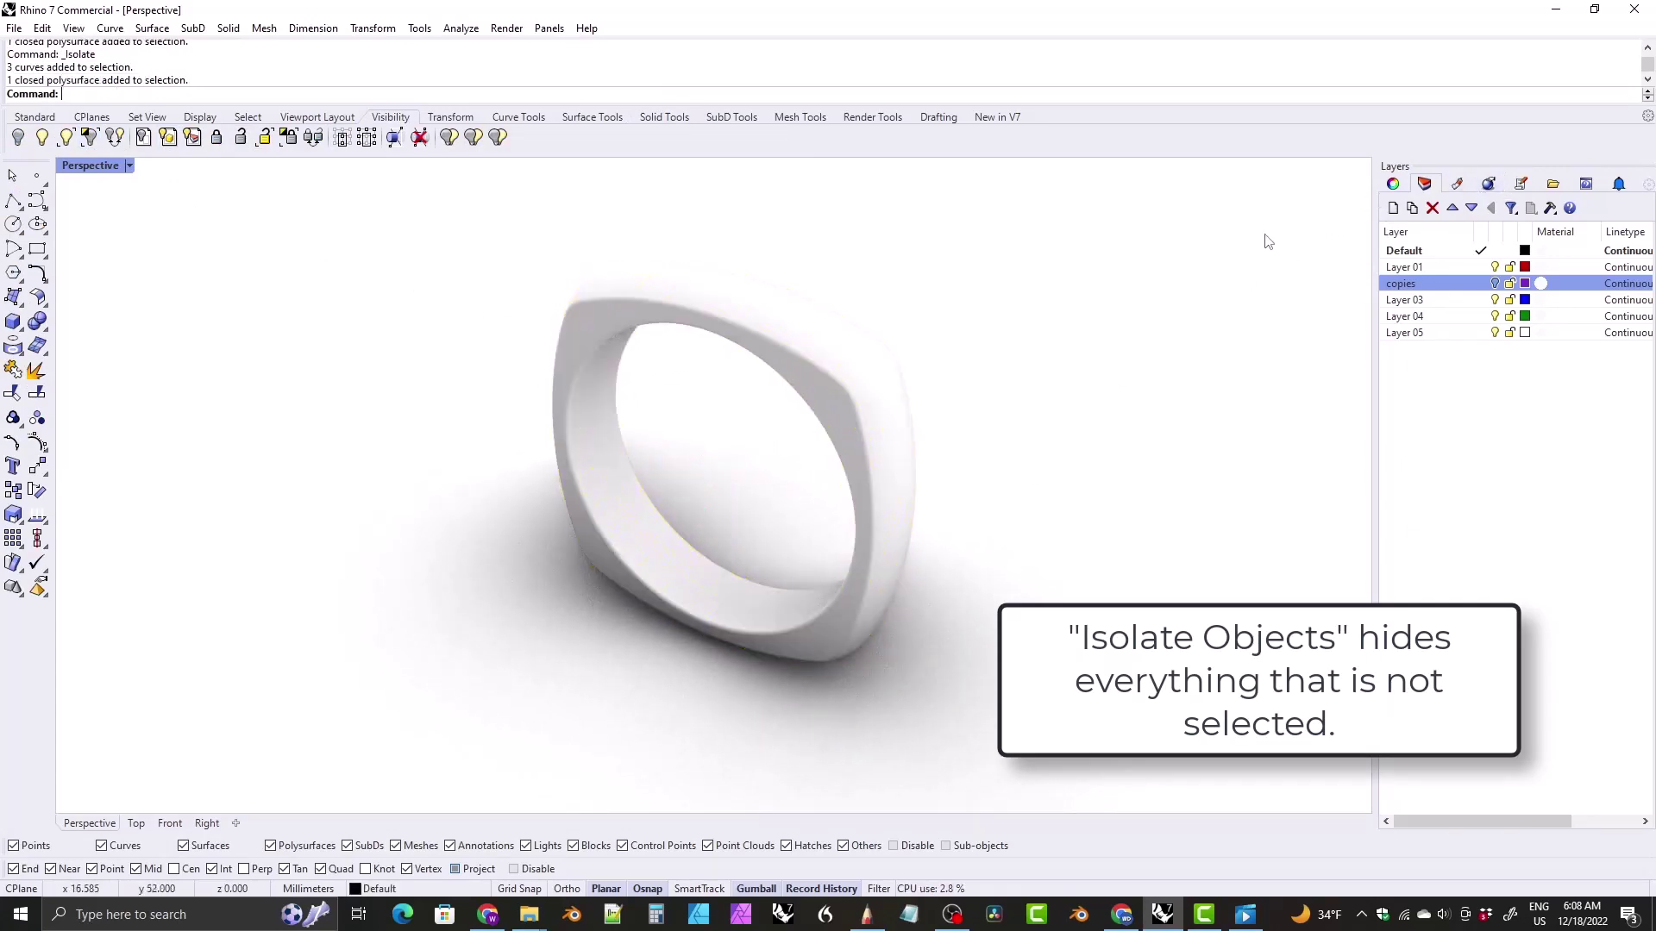
Step: Set the render backdrop to a solid light blue (H 205, S 12, V 88)
click(1489, 184)
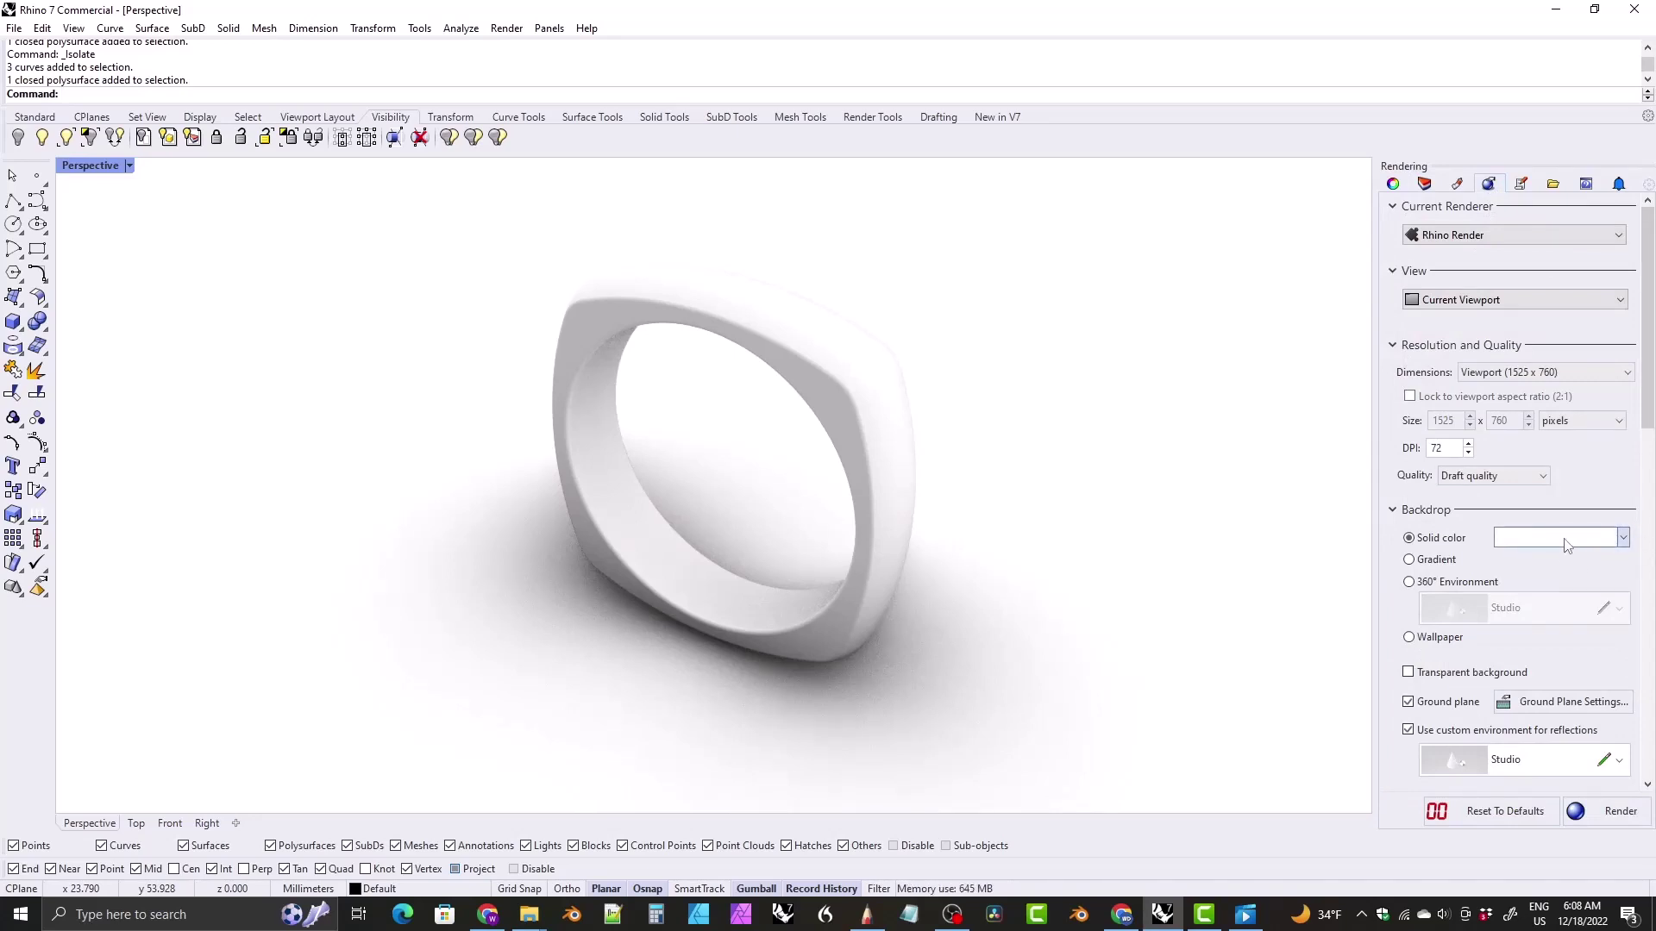
click(1562, 539)
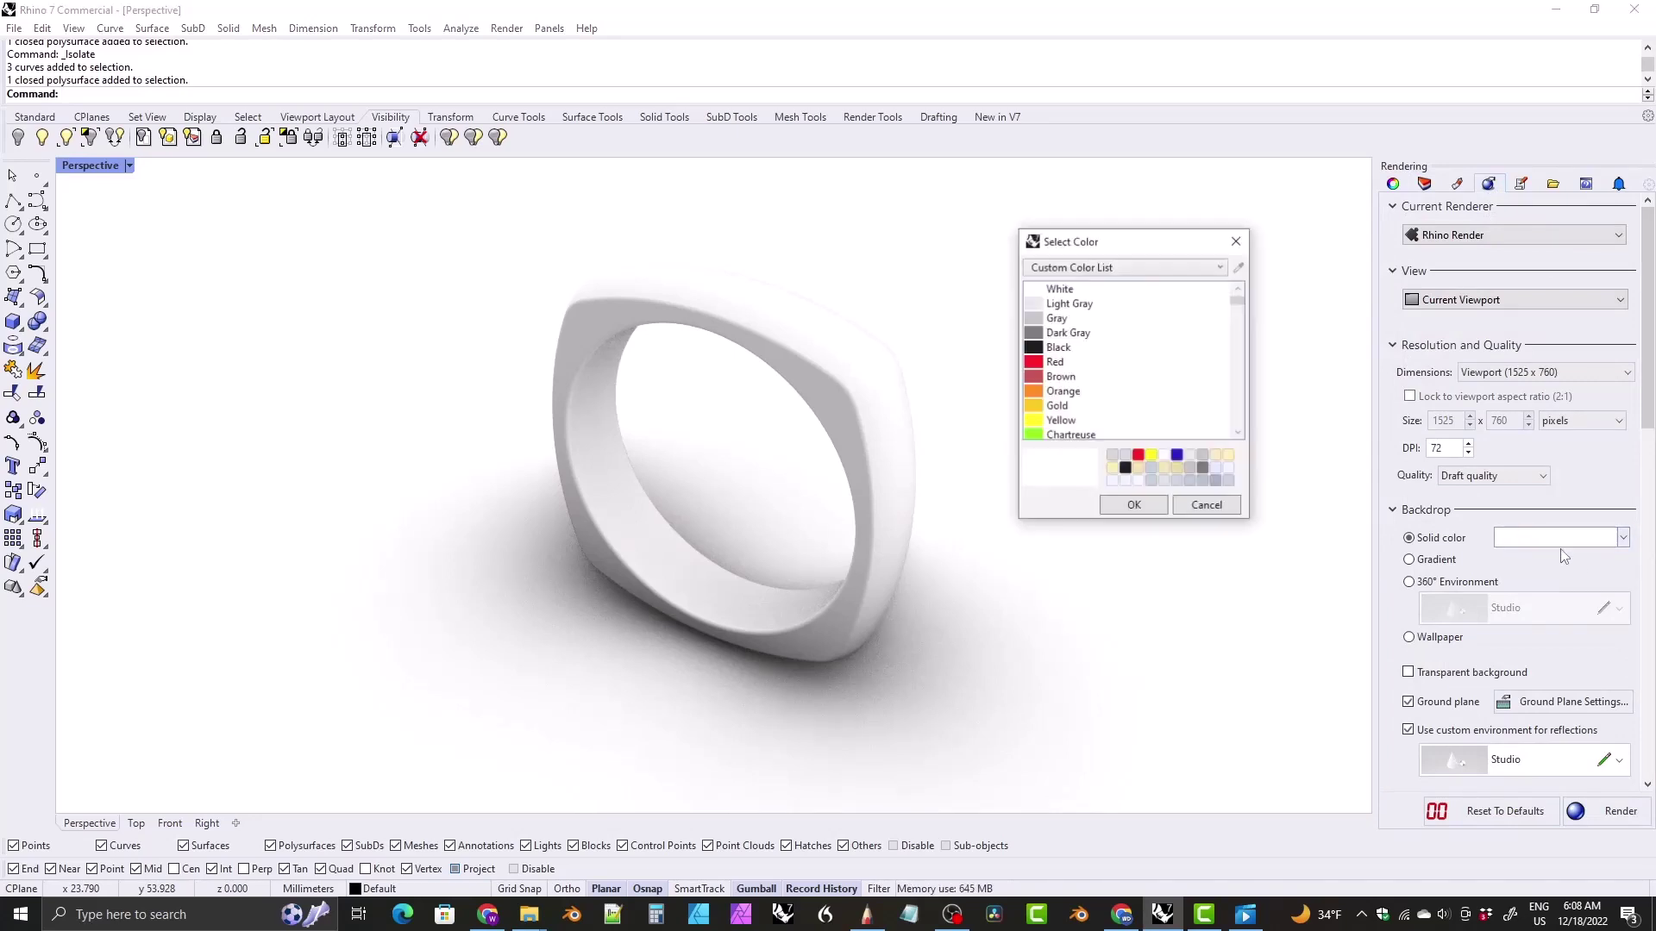
click(1125, 456)
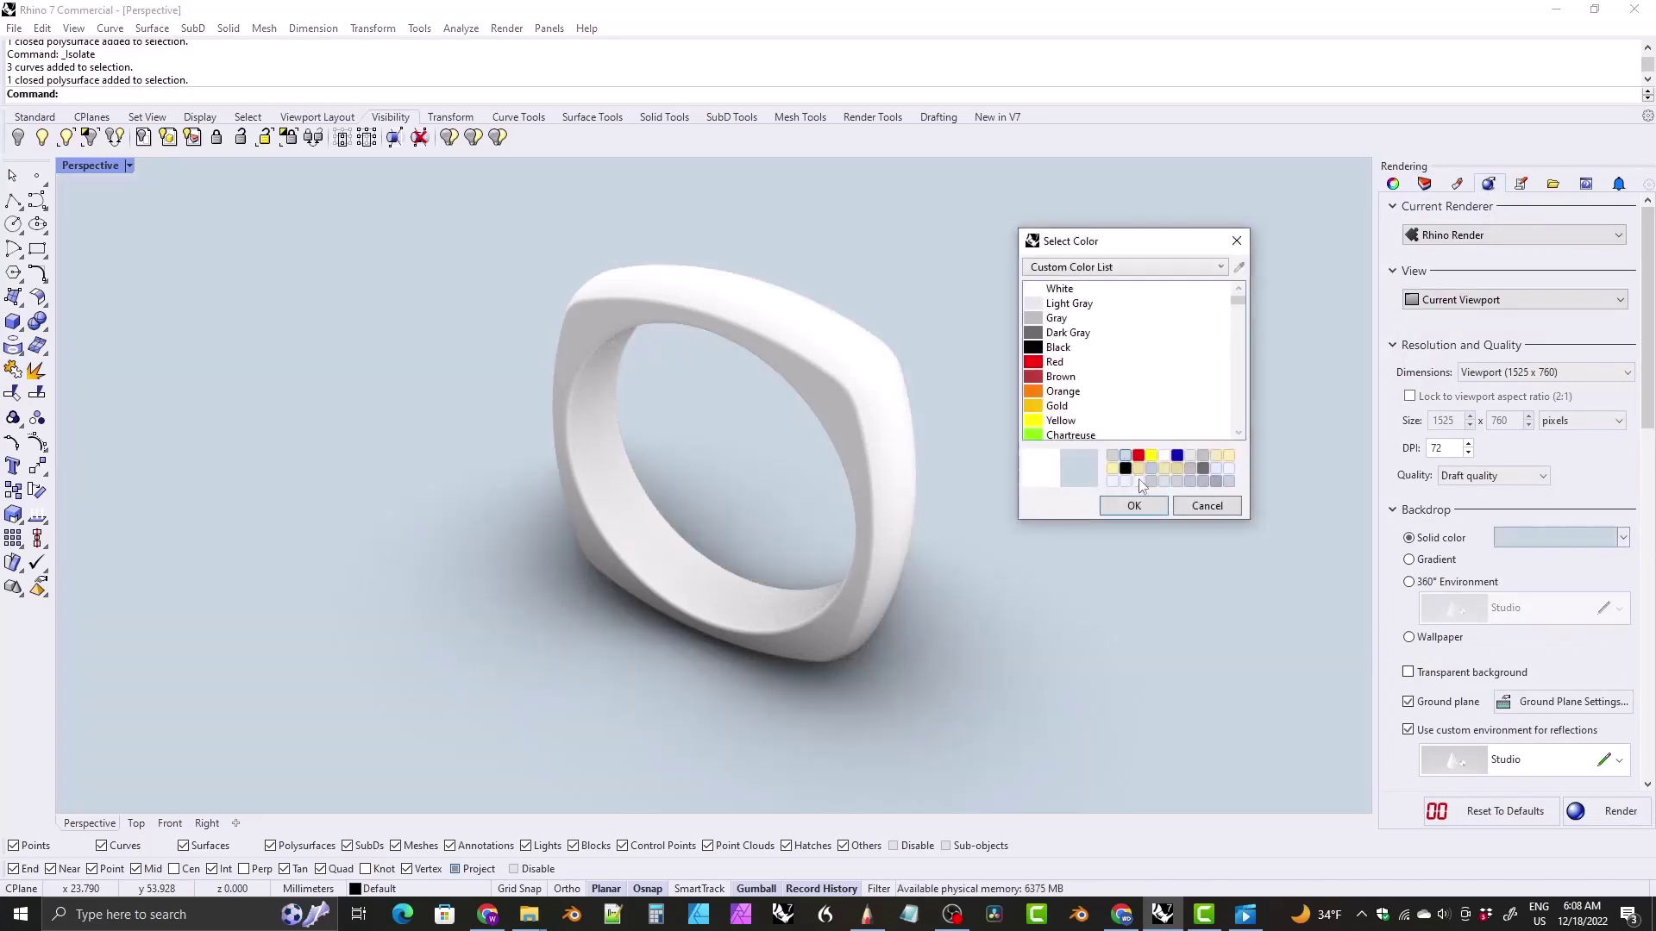
click(1096, 269)
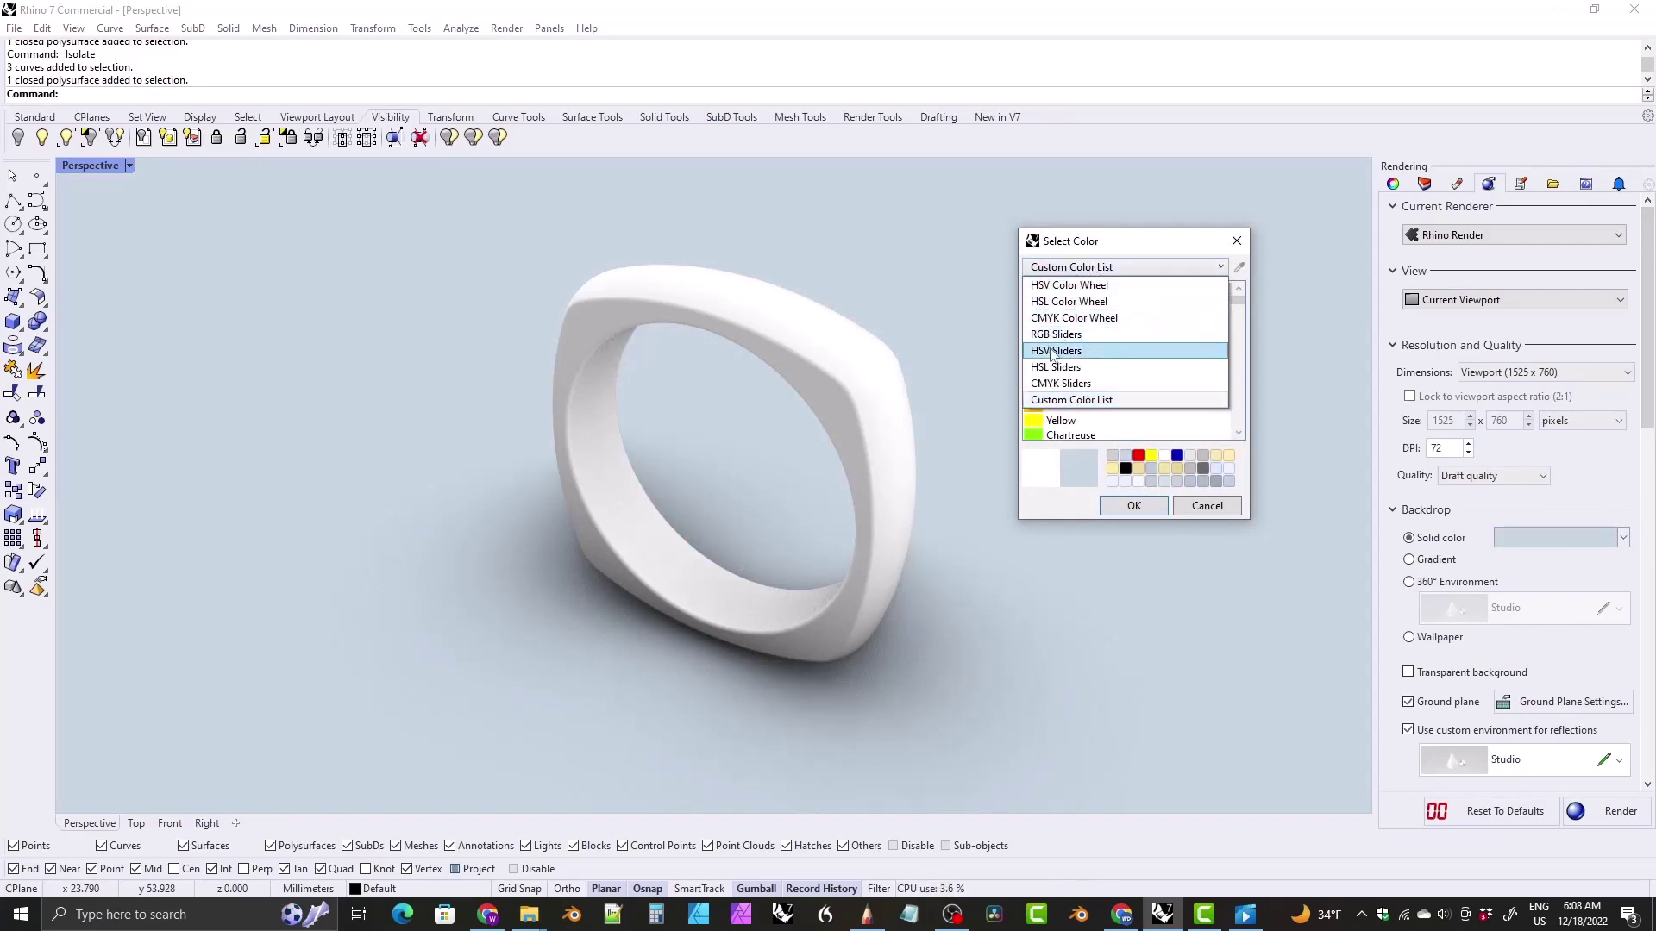
click(1080, 352)
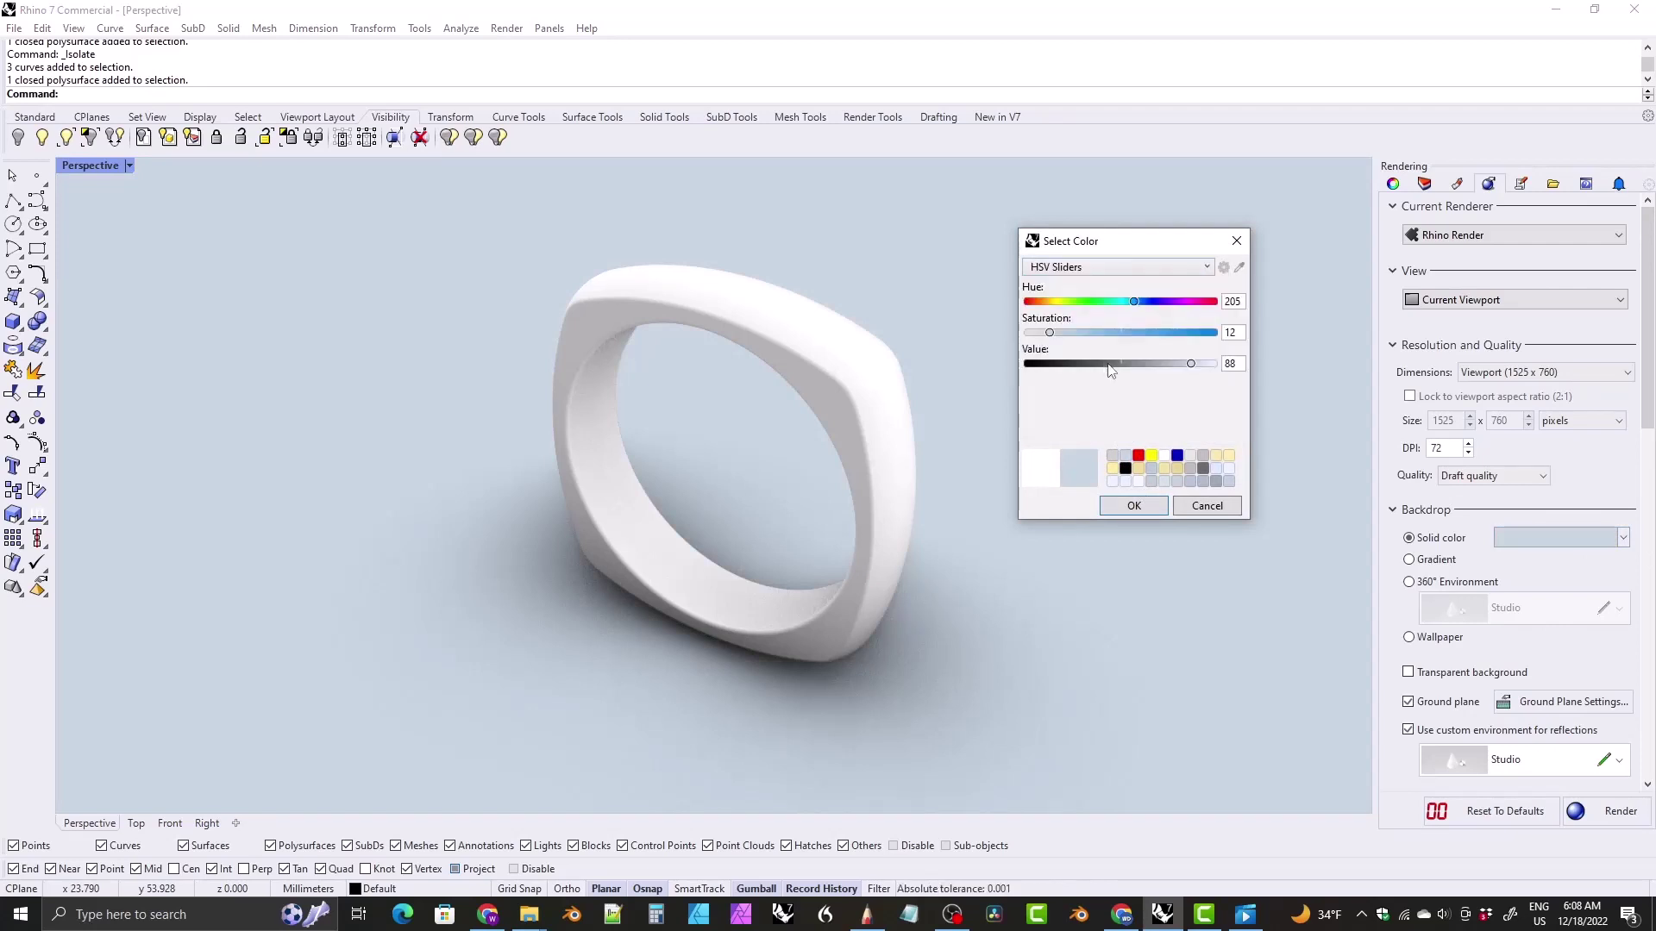
click(1087, 271)
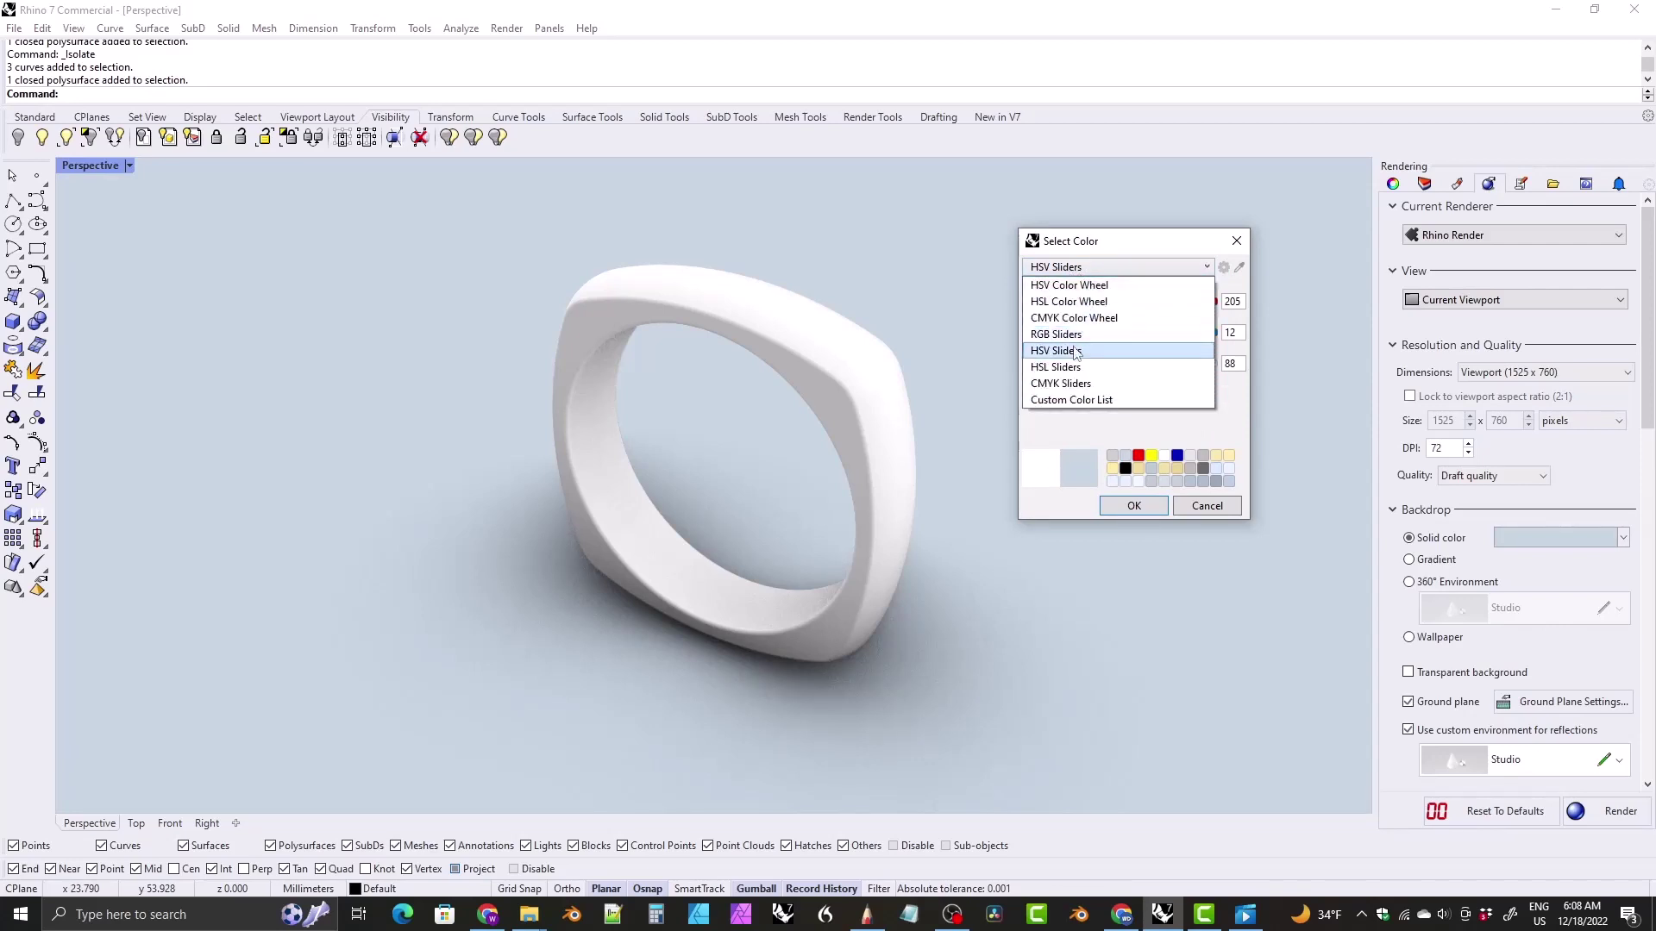
click(1078, 350)
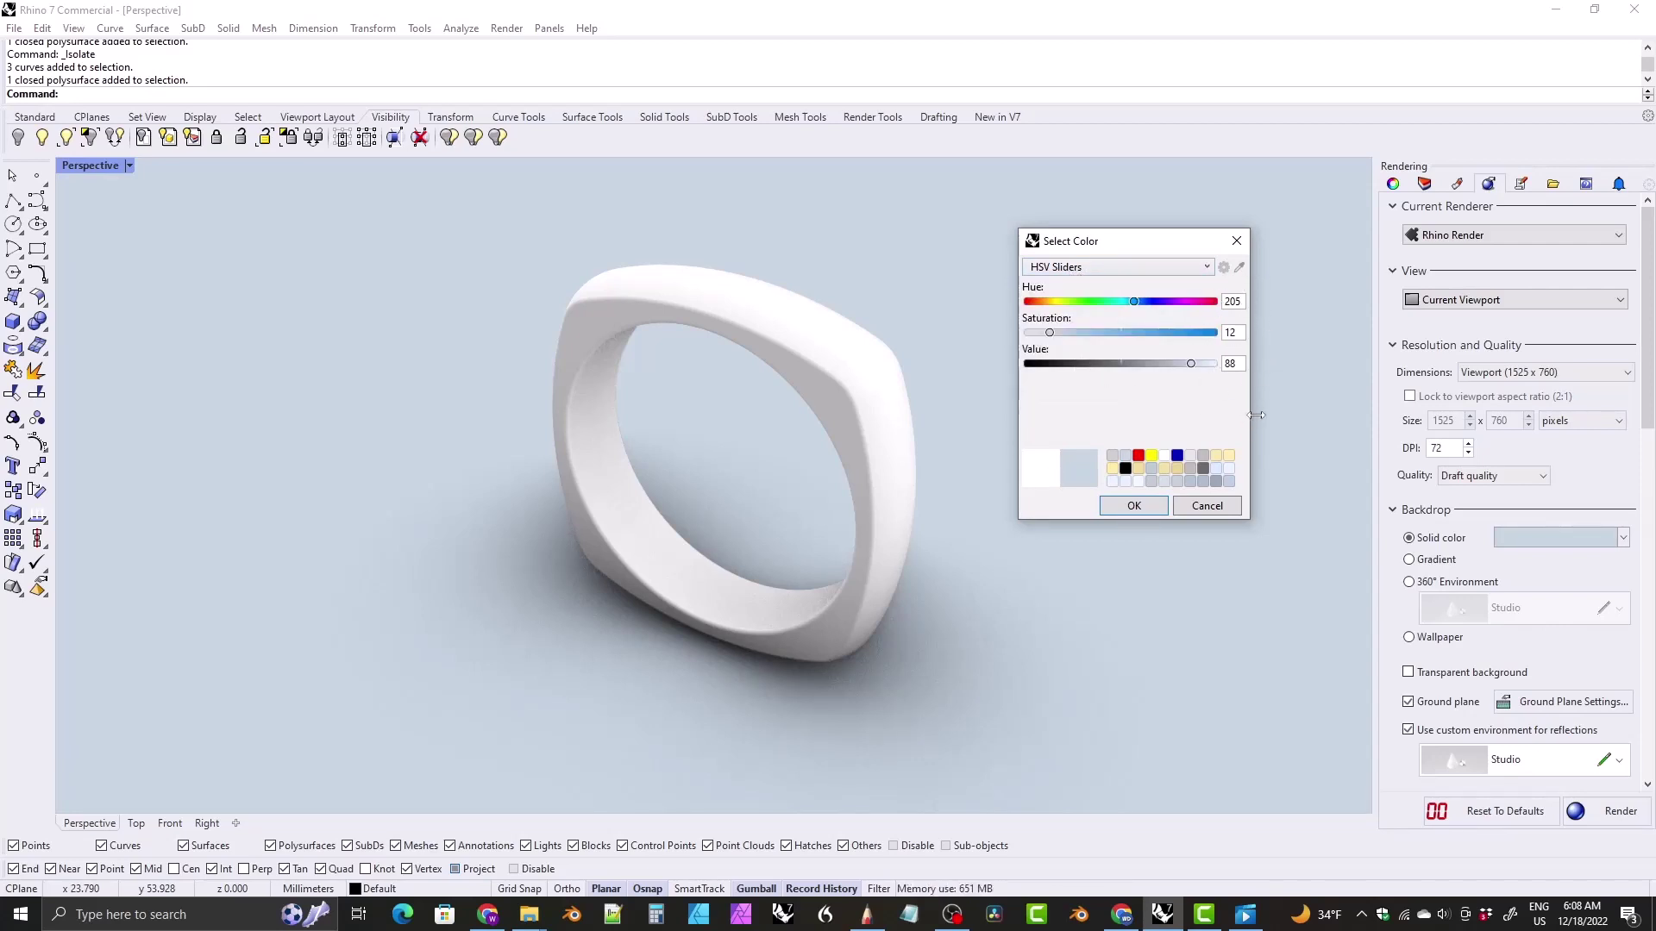
click(1137, 508)
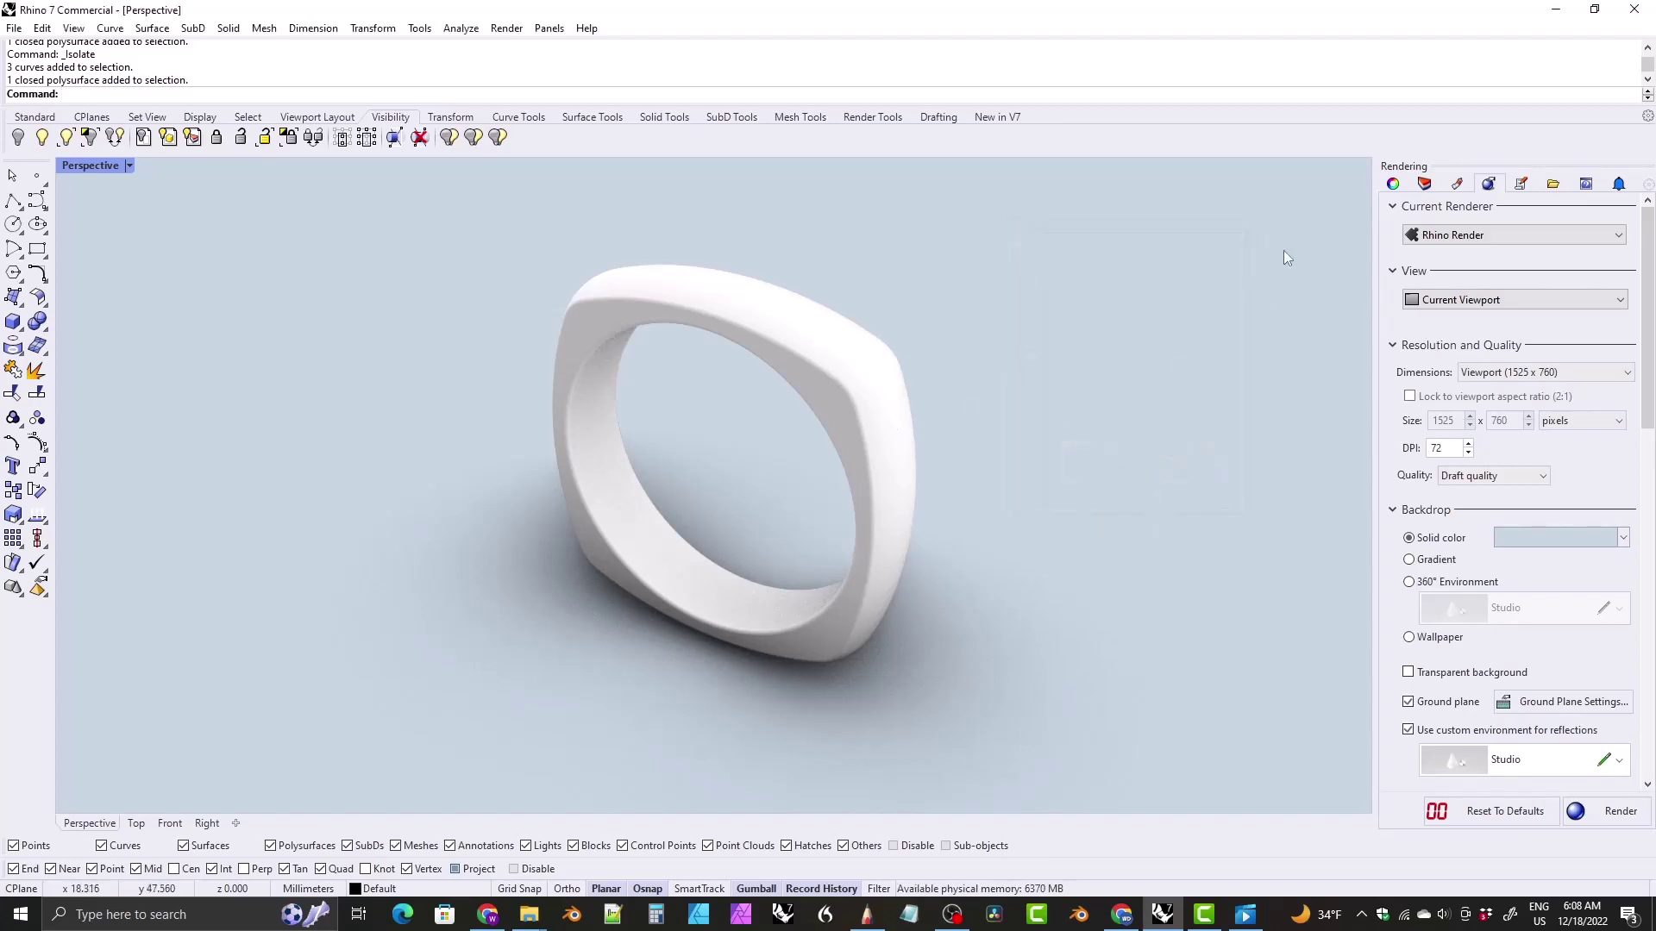
Step: Create a new Metal material and apply it to the ring
click(1458, 184)
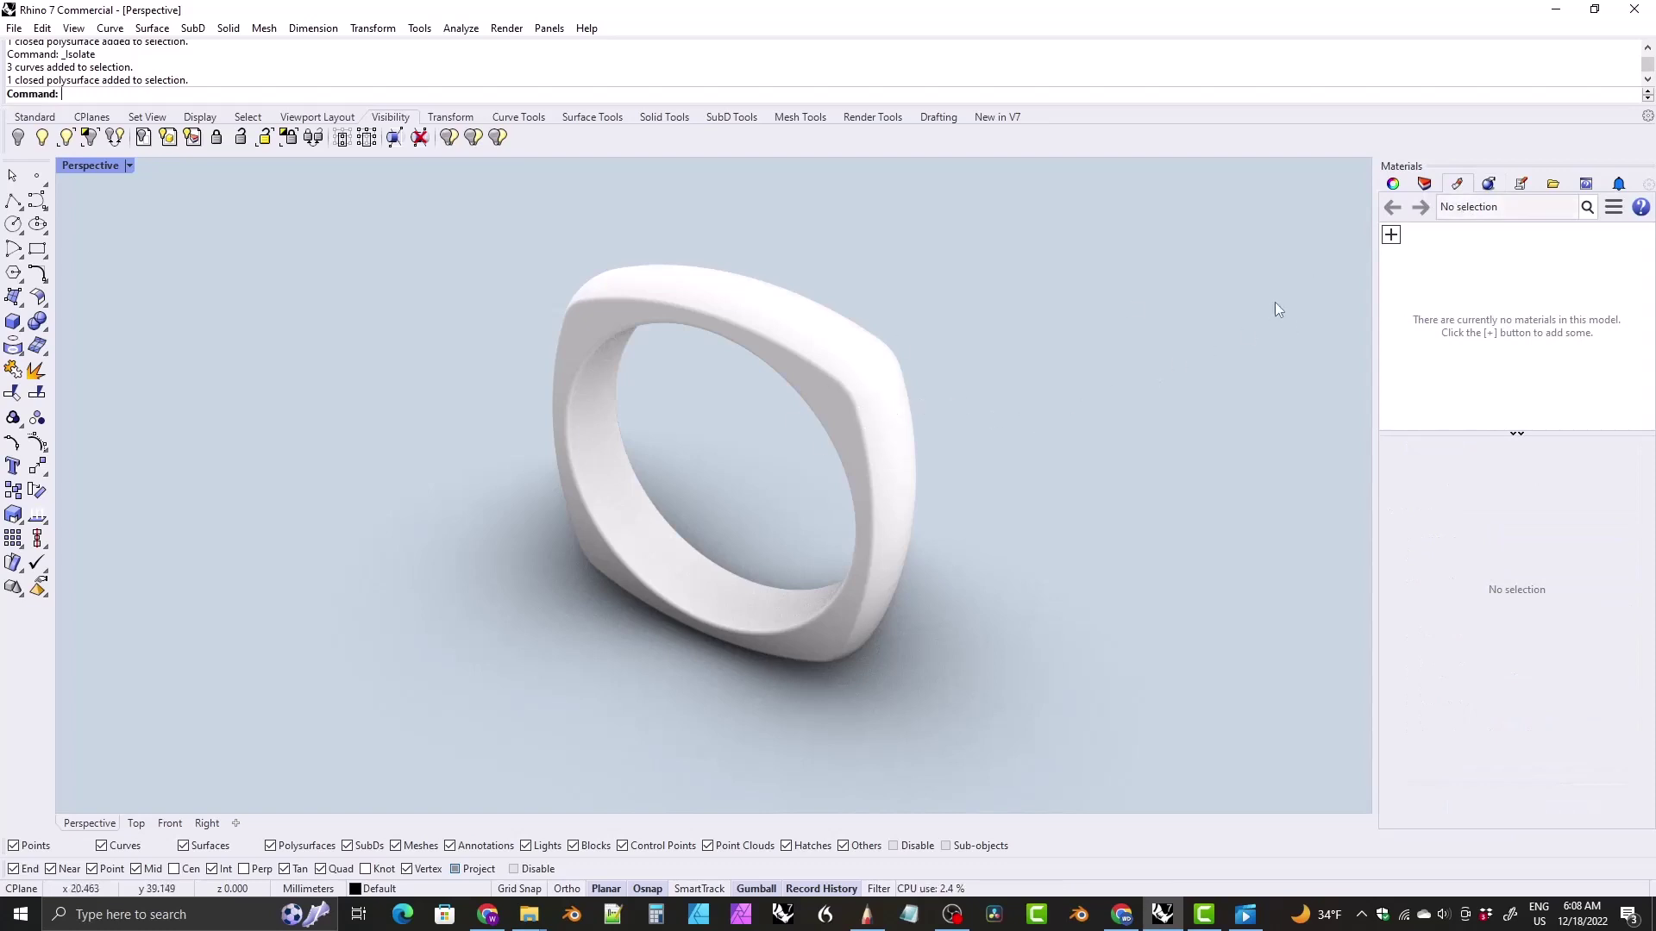
click(1391, 234)
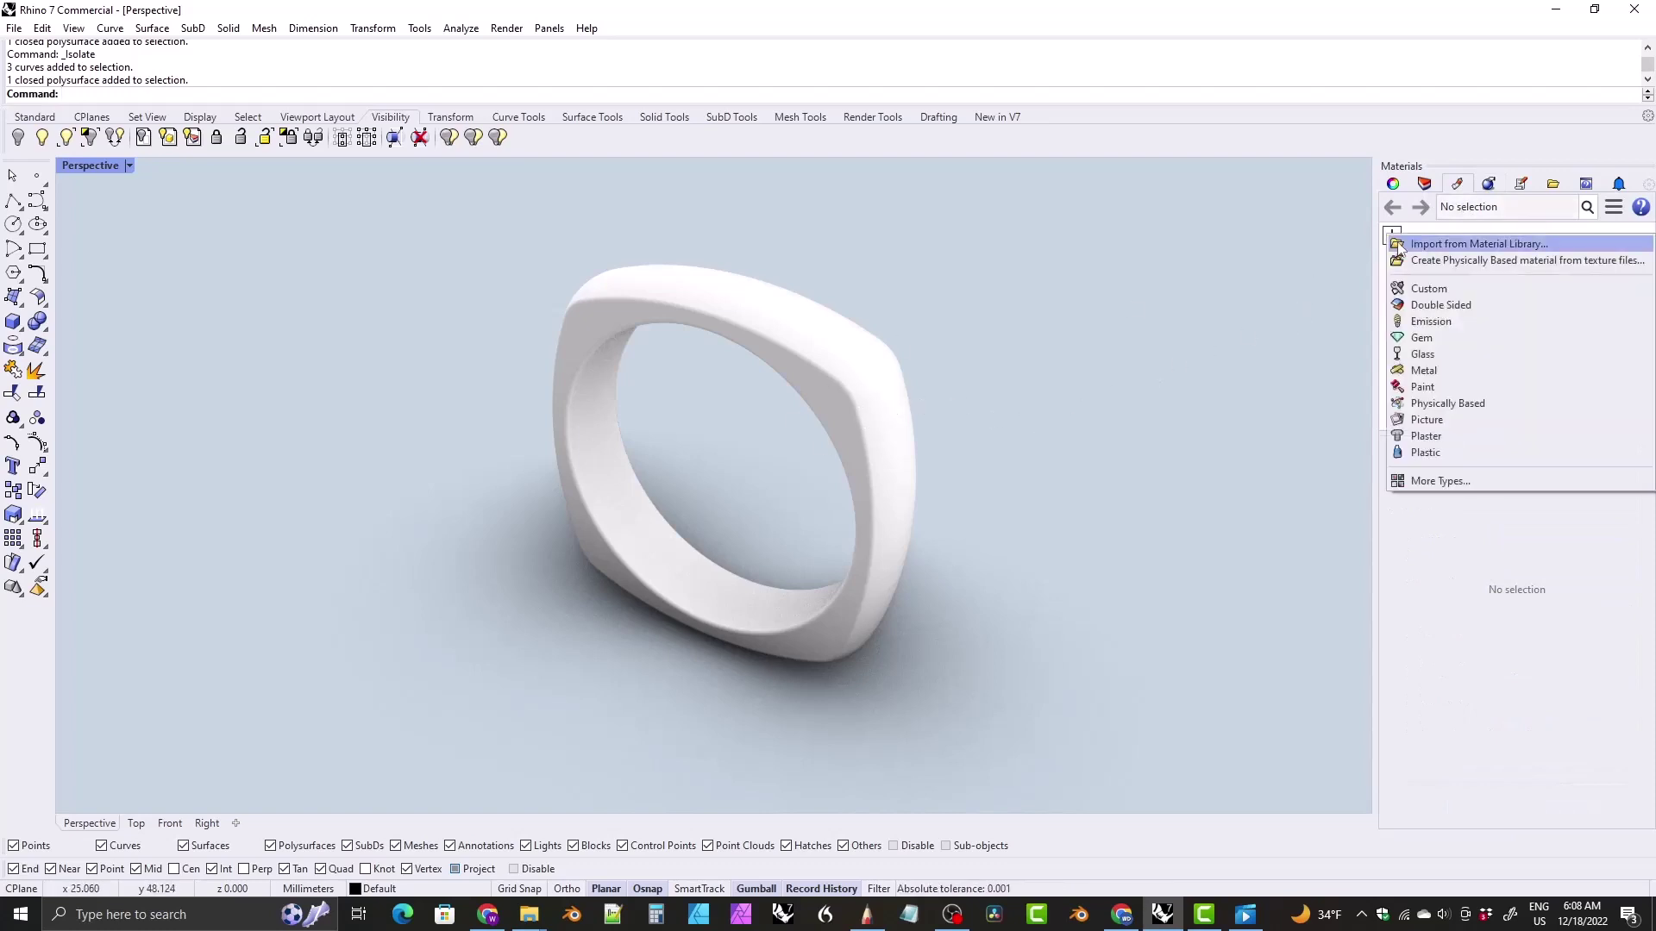
click(1423, 370)
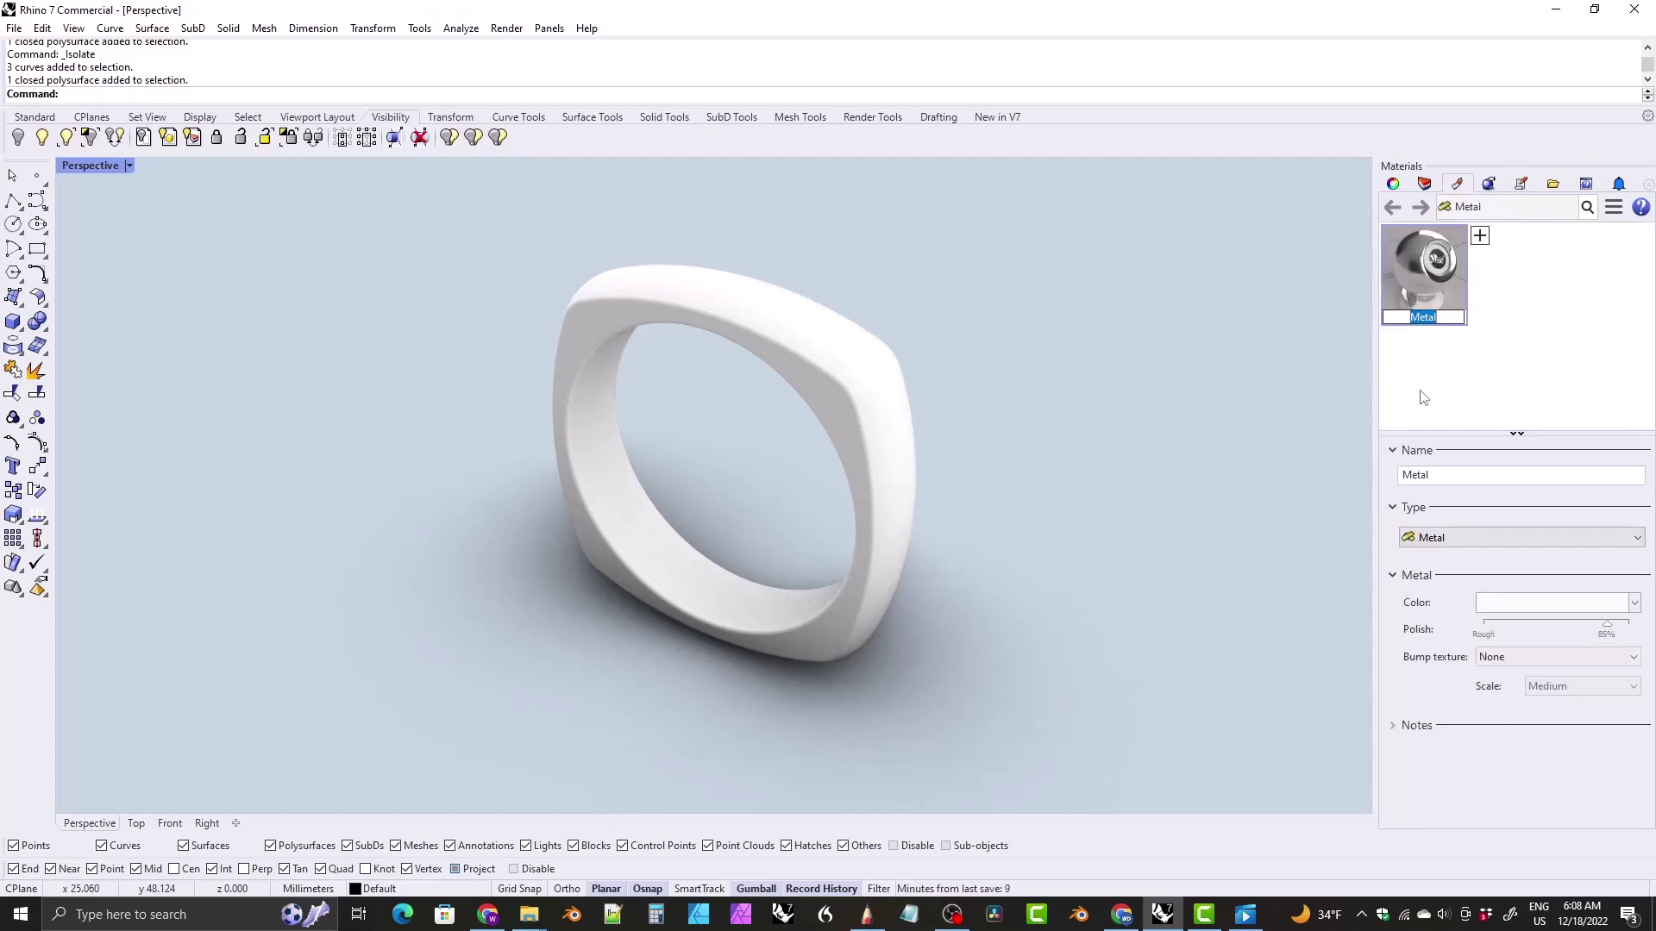
drag(1431, 271, 867, 371)
click(985, 493)
right_drag(985, 494, 841, 468)
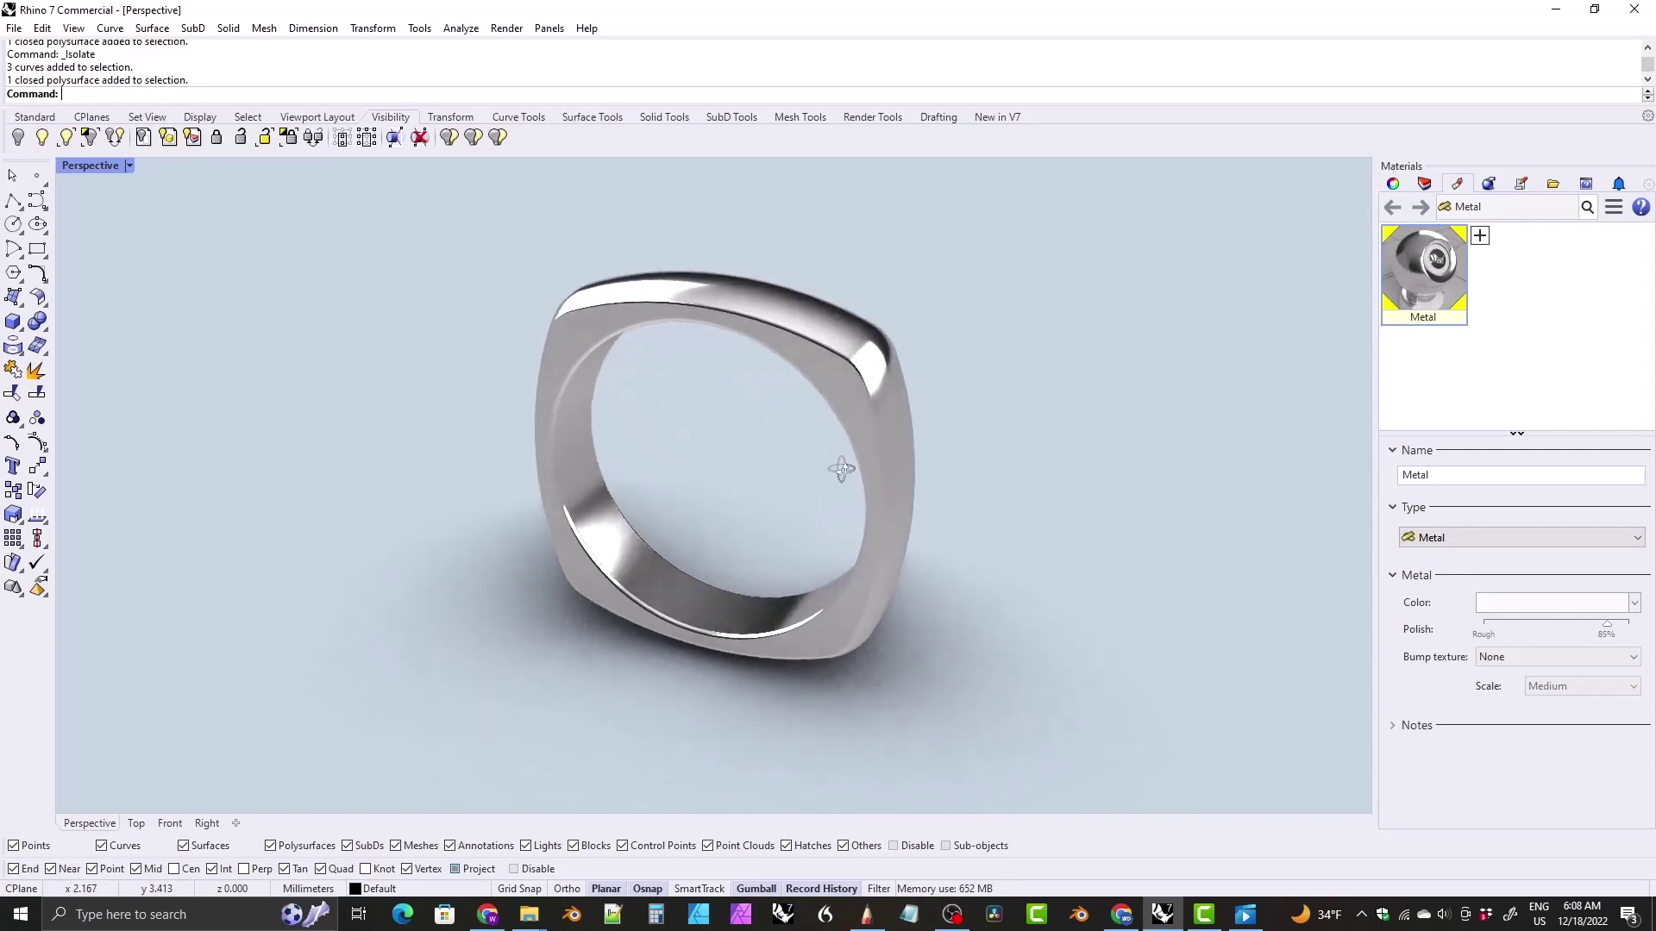
Step: Set the metal's colour to Silver from the named colour list
click(1528, 603)
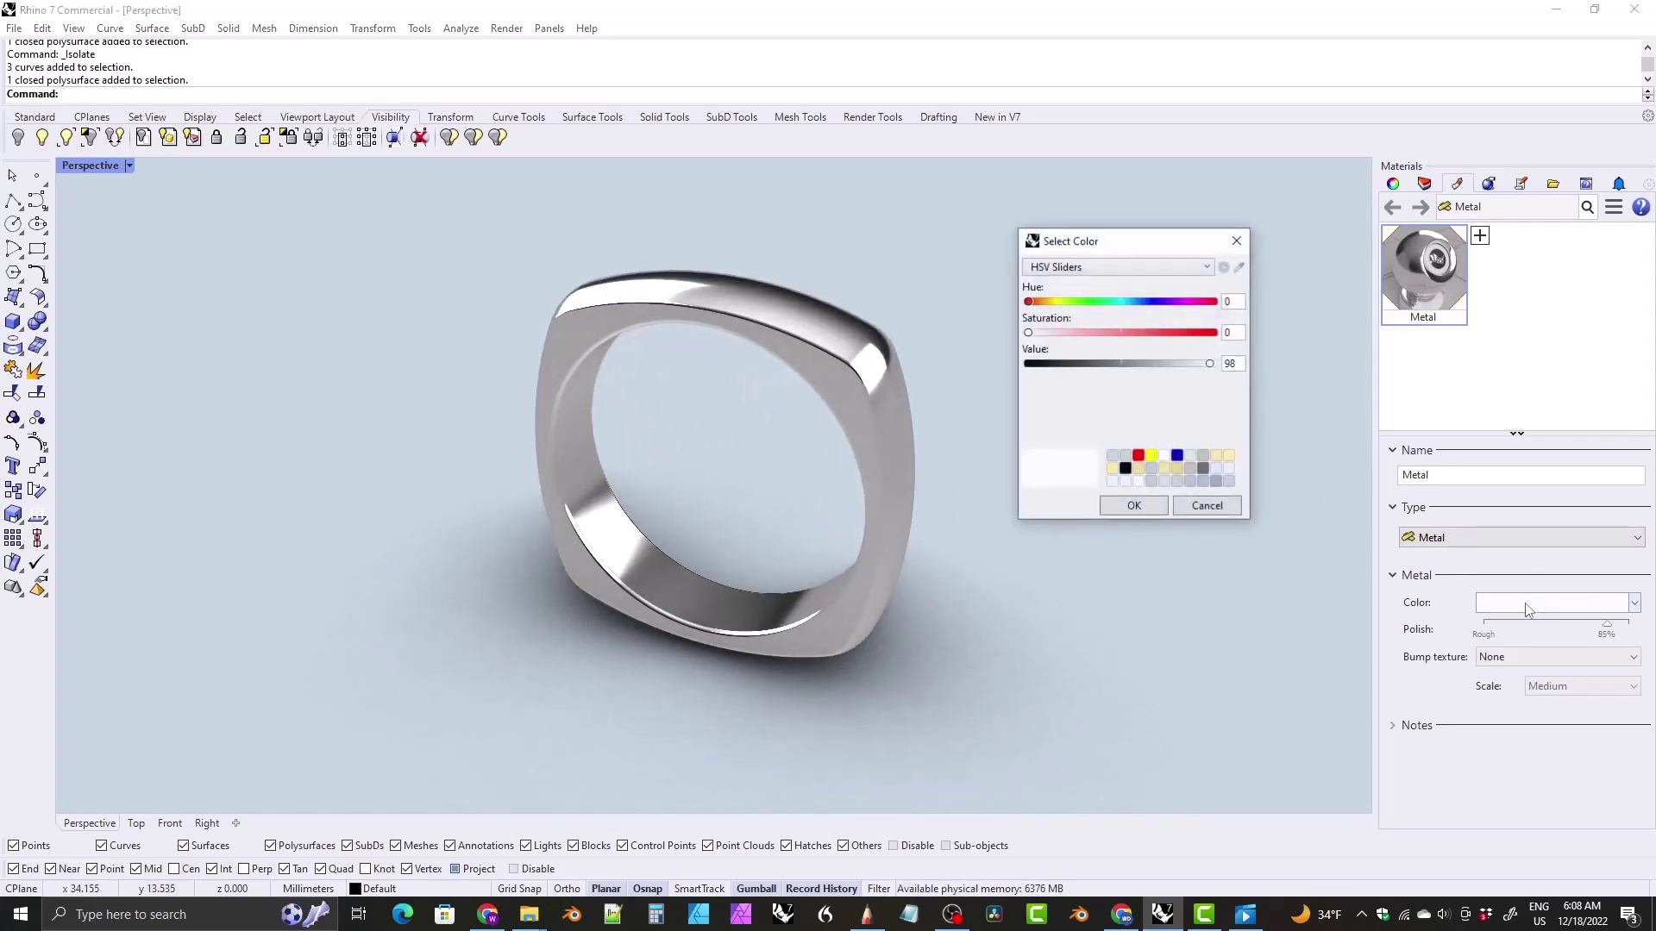
click(1089, 269)
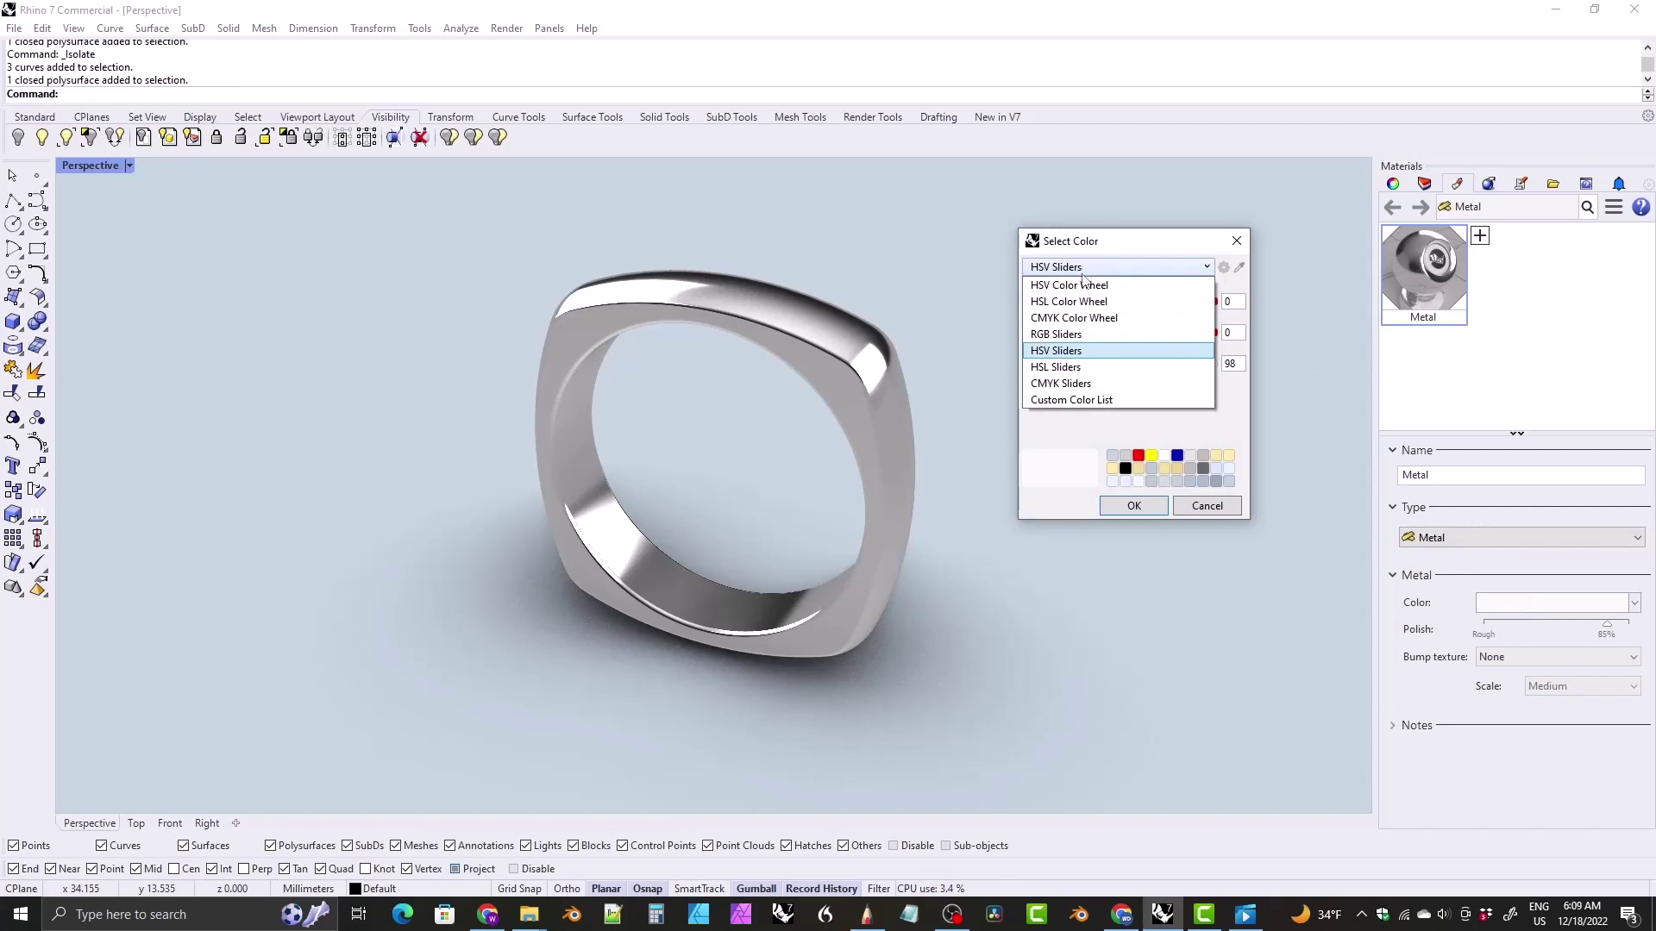
click(1075, 399)
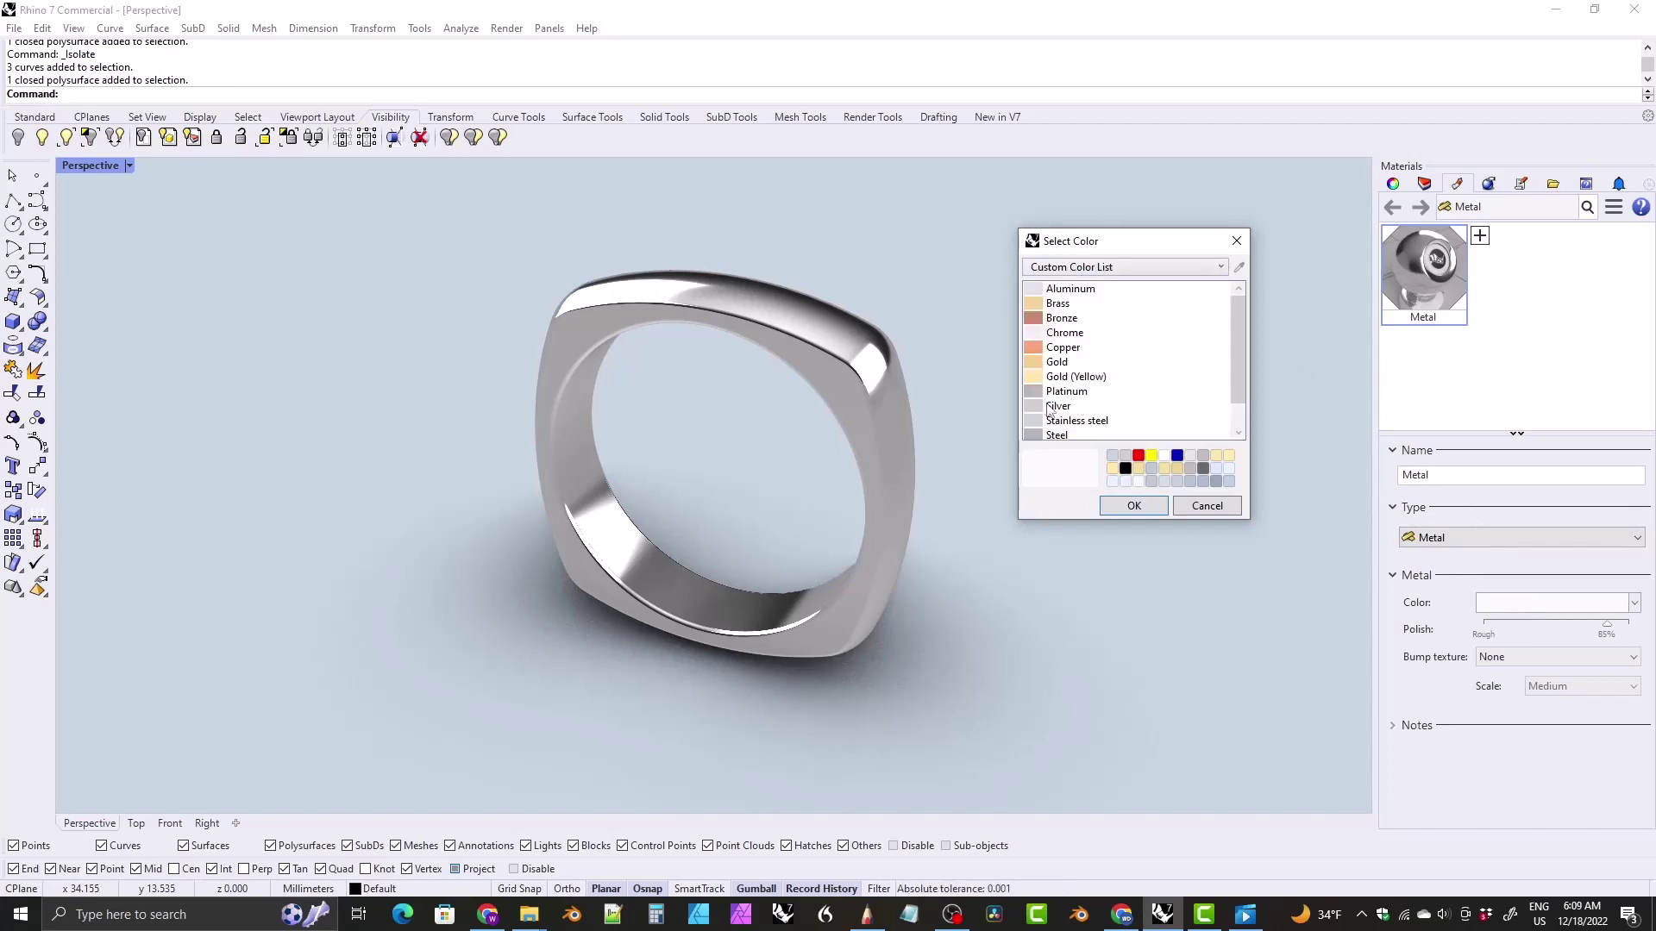
click(1049, 405)
click(1133, 506)
right_drag(864, 456, 897, 440)
Step: Set the metal's polish to 85%
drag(1607, 637, 1611, 640)
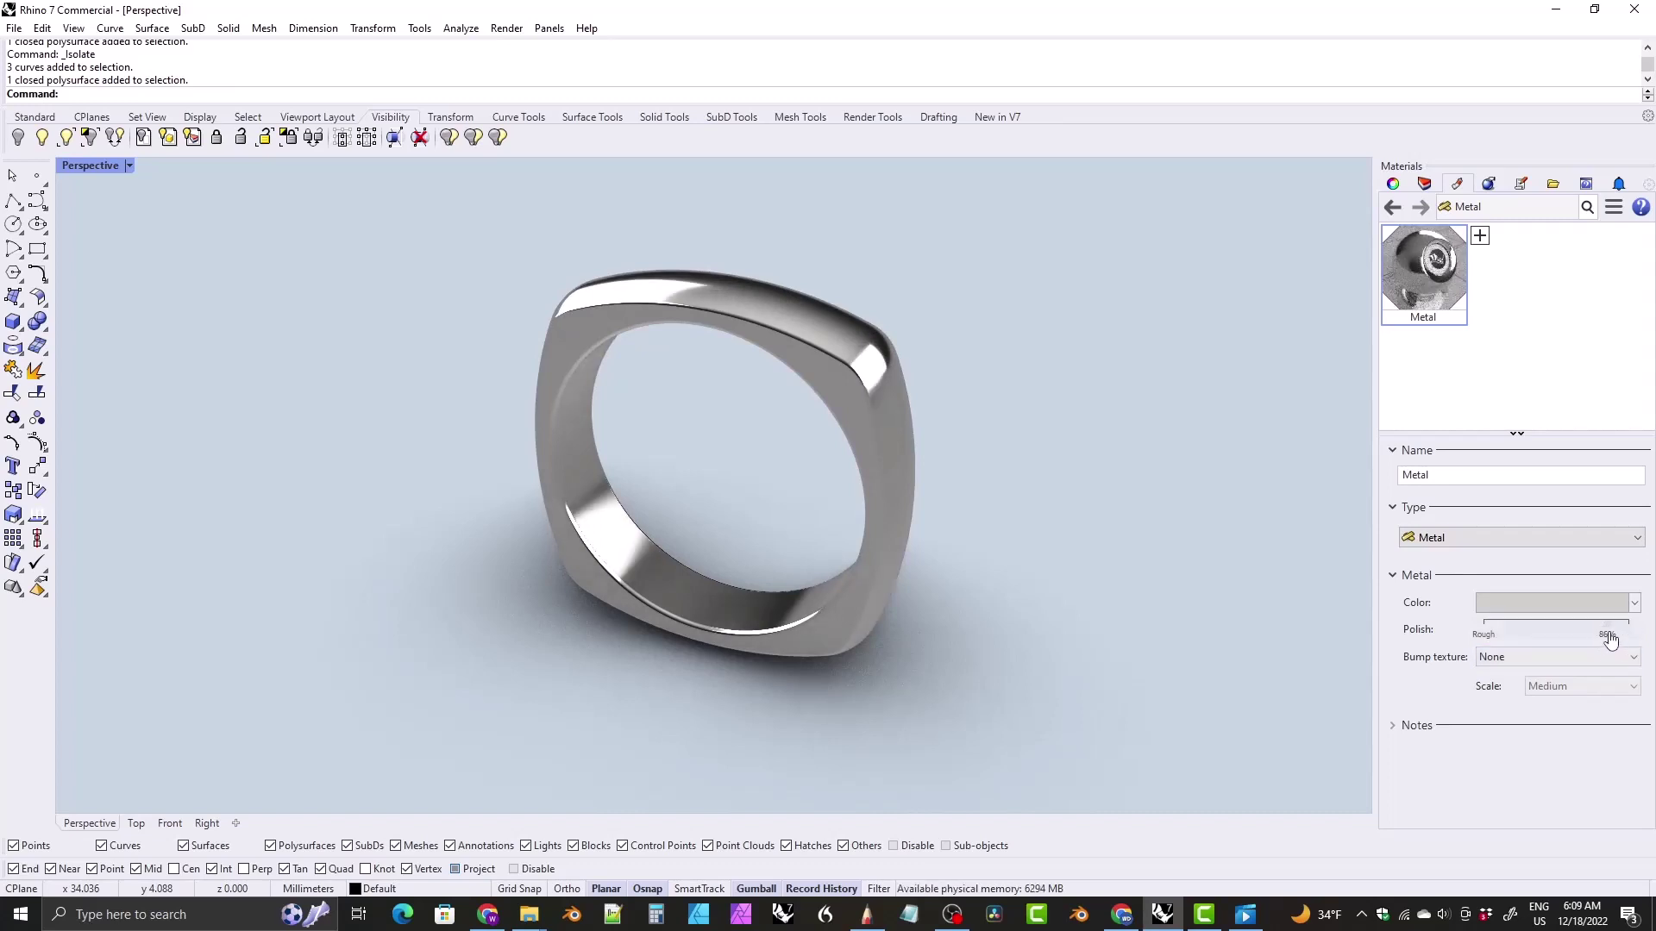
double_click(1606, 636)
text(85)
key(Return)
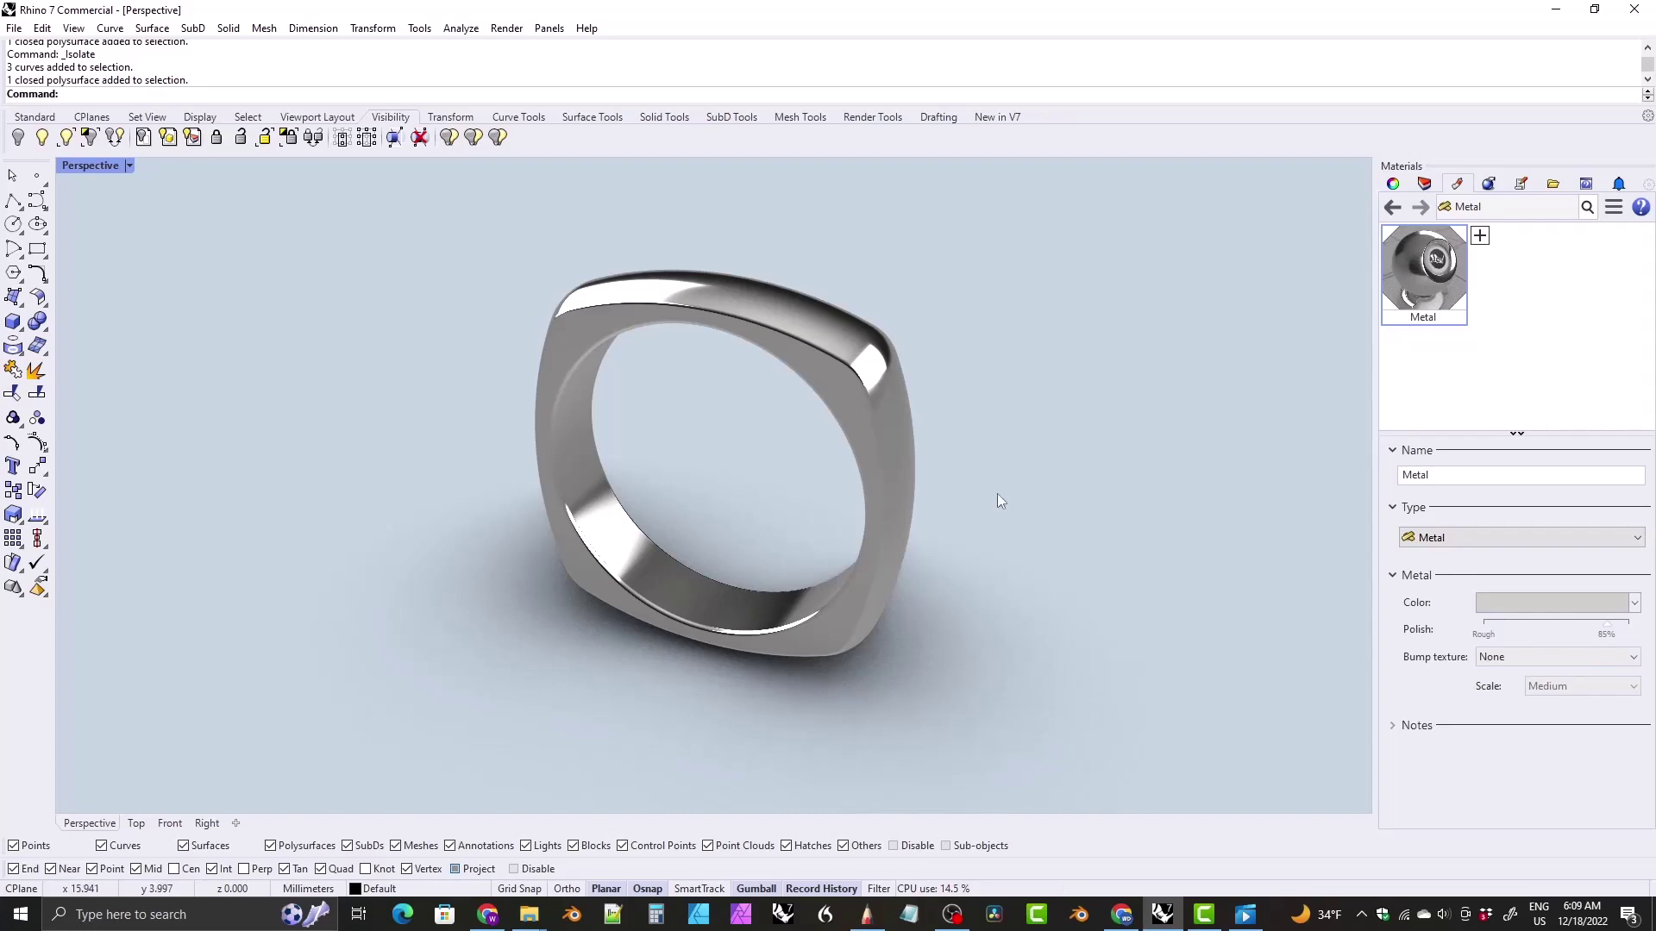
Step: Orbit the Perspective view through a three-quarter angle to a low, face-on front view of the silver ring
right_drag(971, 500, 997, 463)
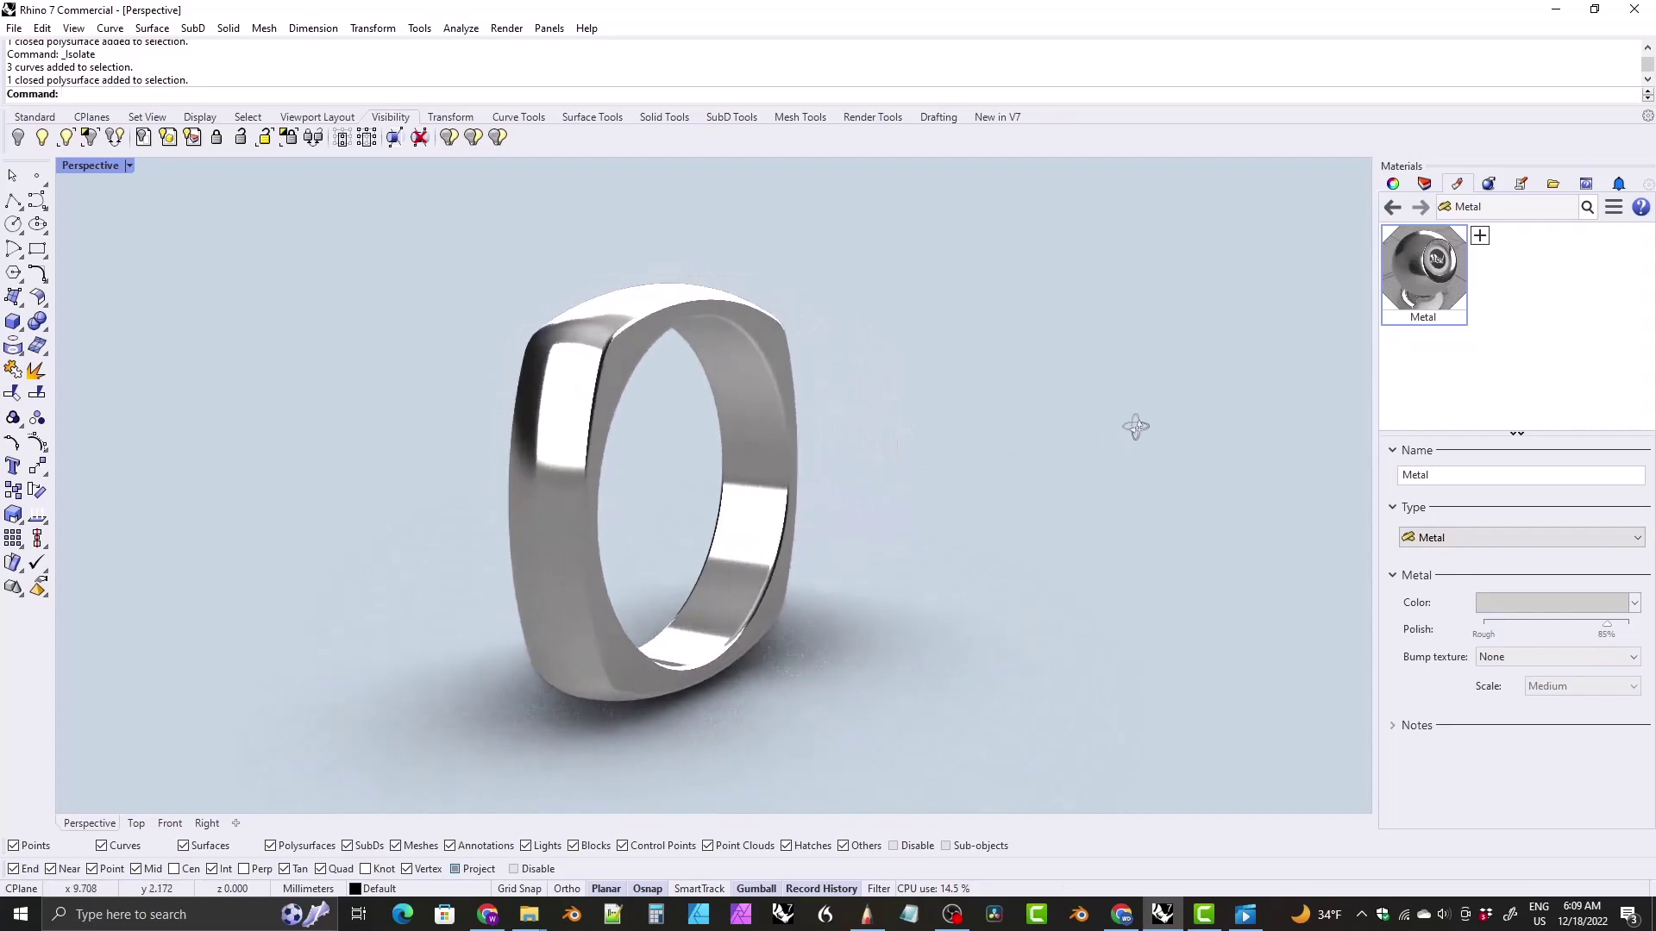
right_drag(1144, 423, 851, 422)
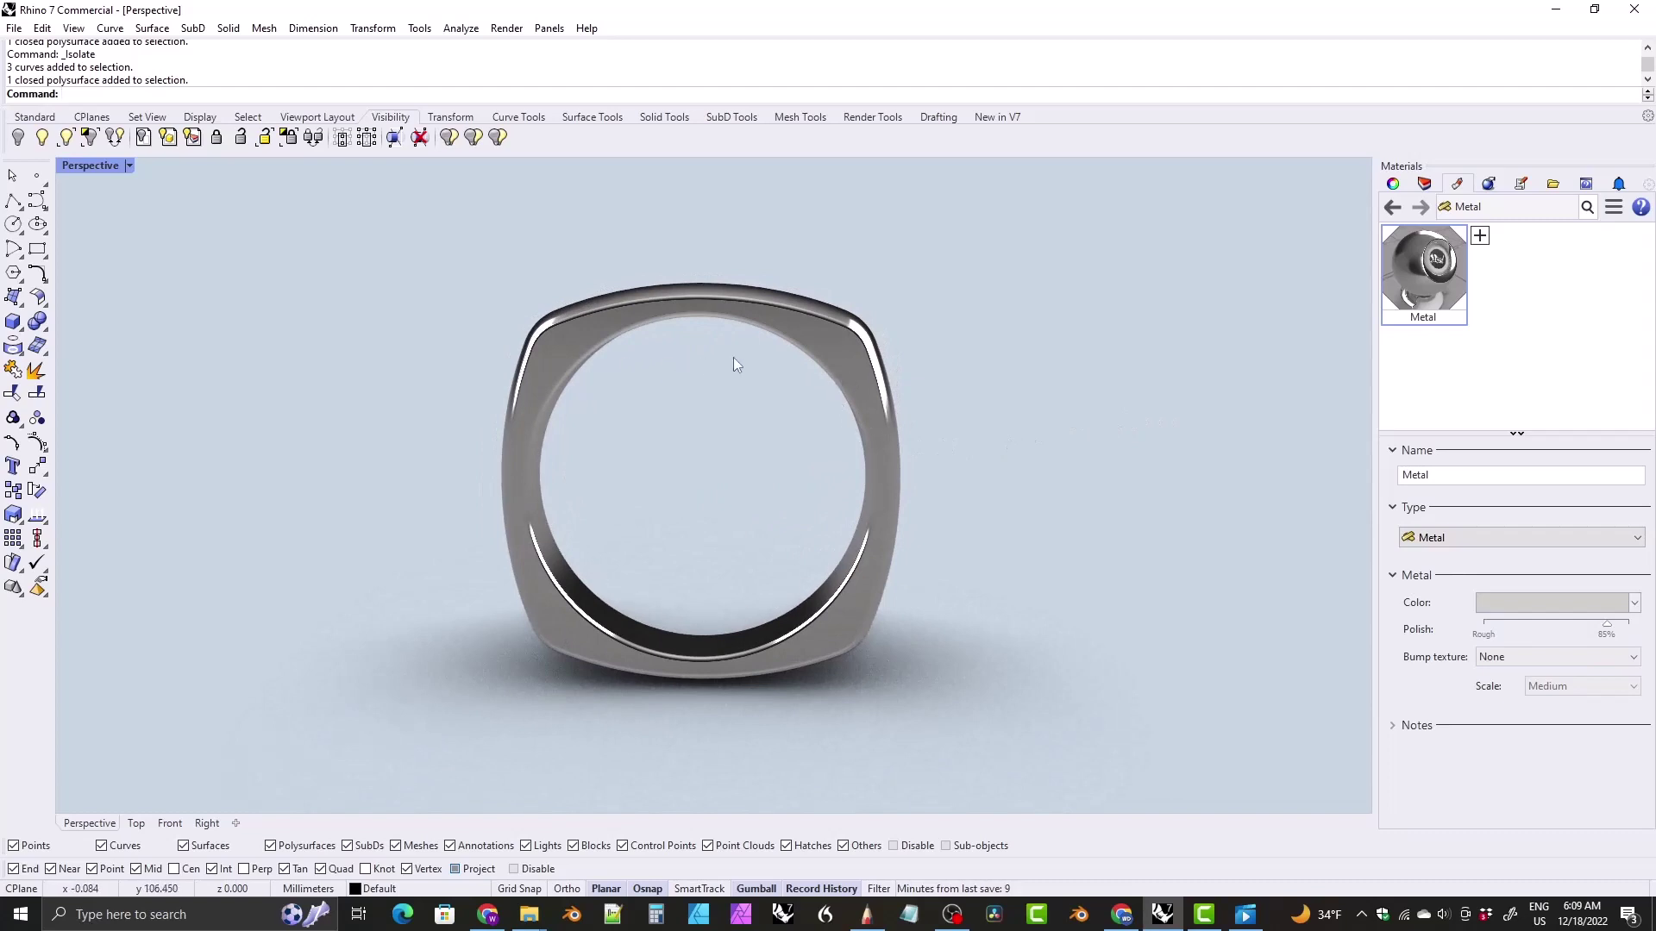
right_drag(736, 358, 629, 293)
right_drag(727, 312, 798, 402)
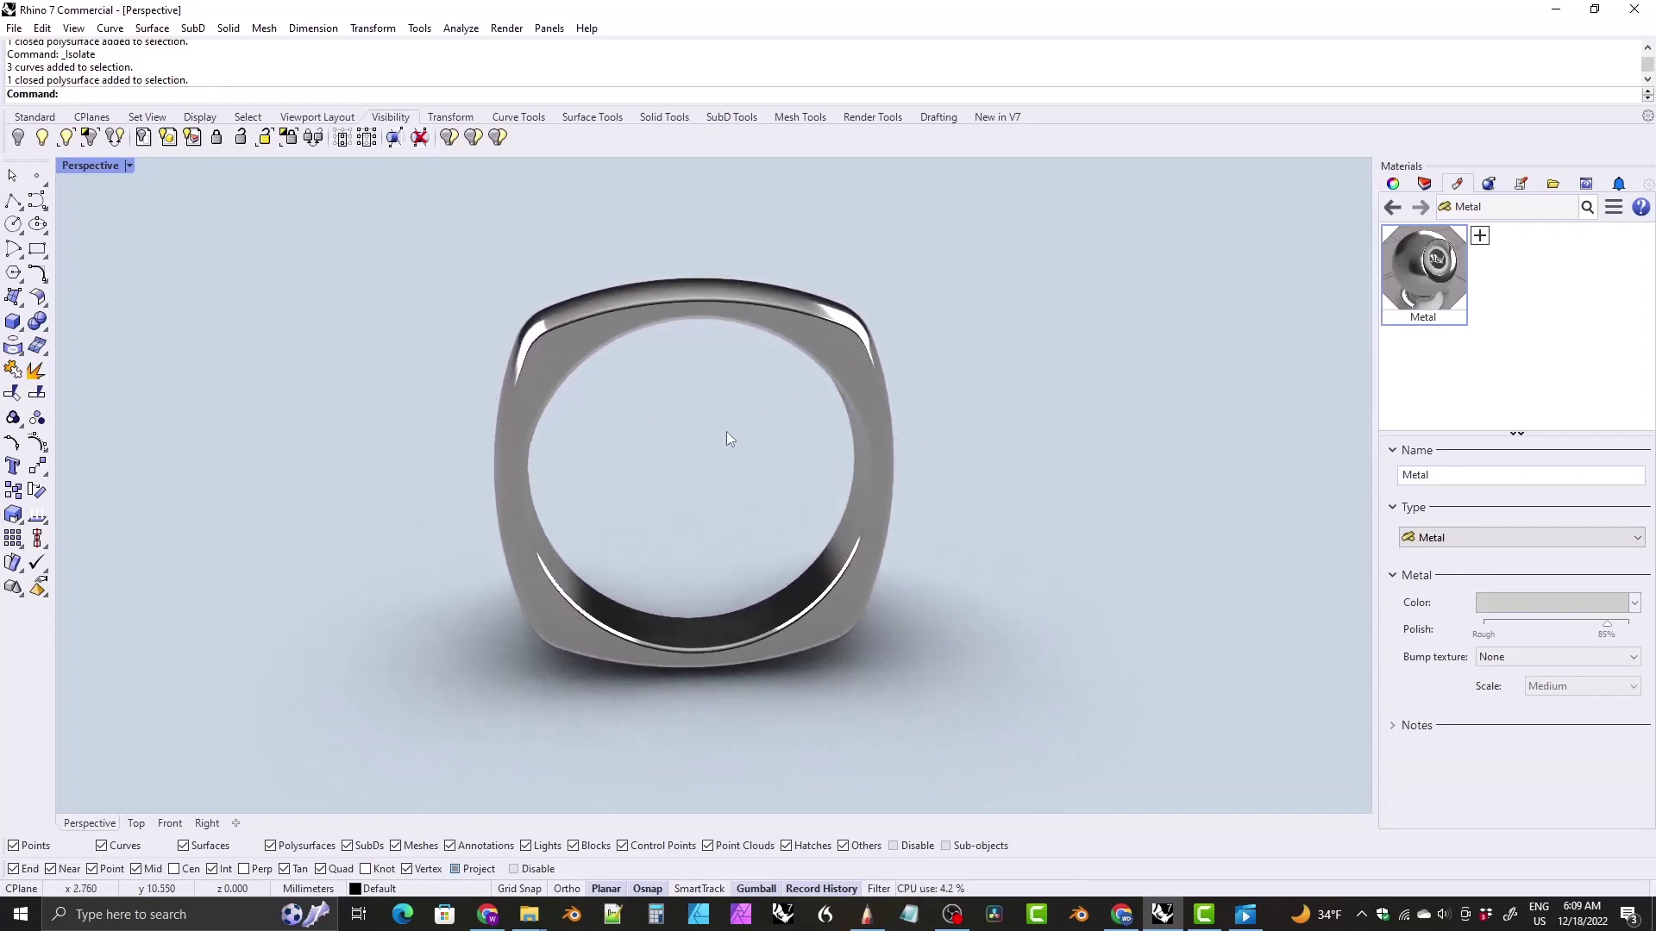